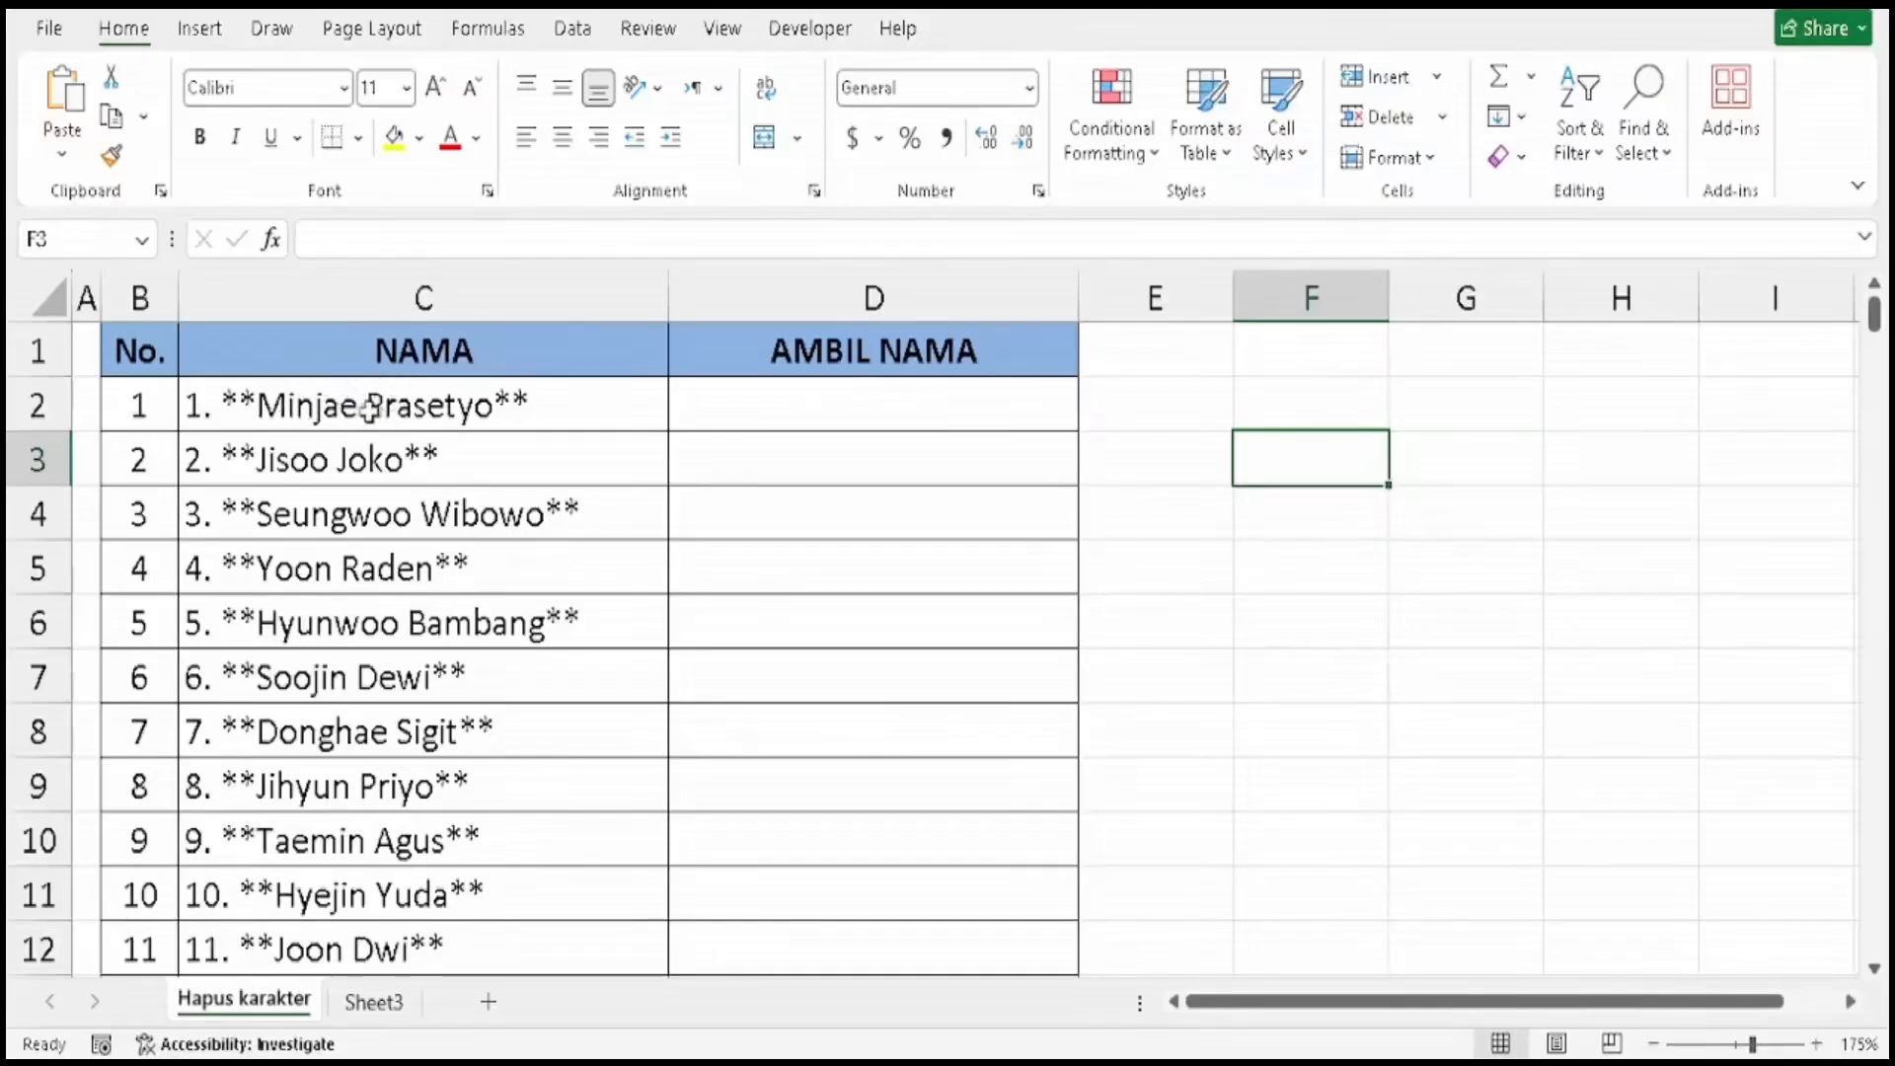
# Enter =LEN(C2) in D2 to count the first NAMA entry's 22 characters.
pyautogui.click(373, 408)
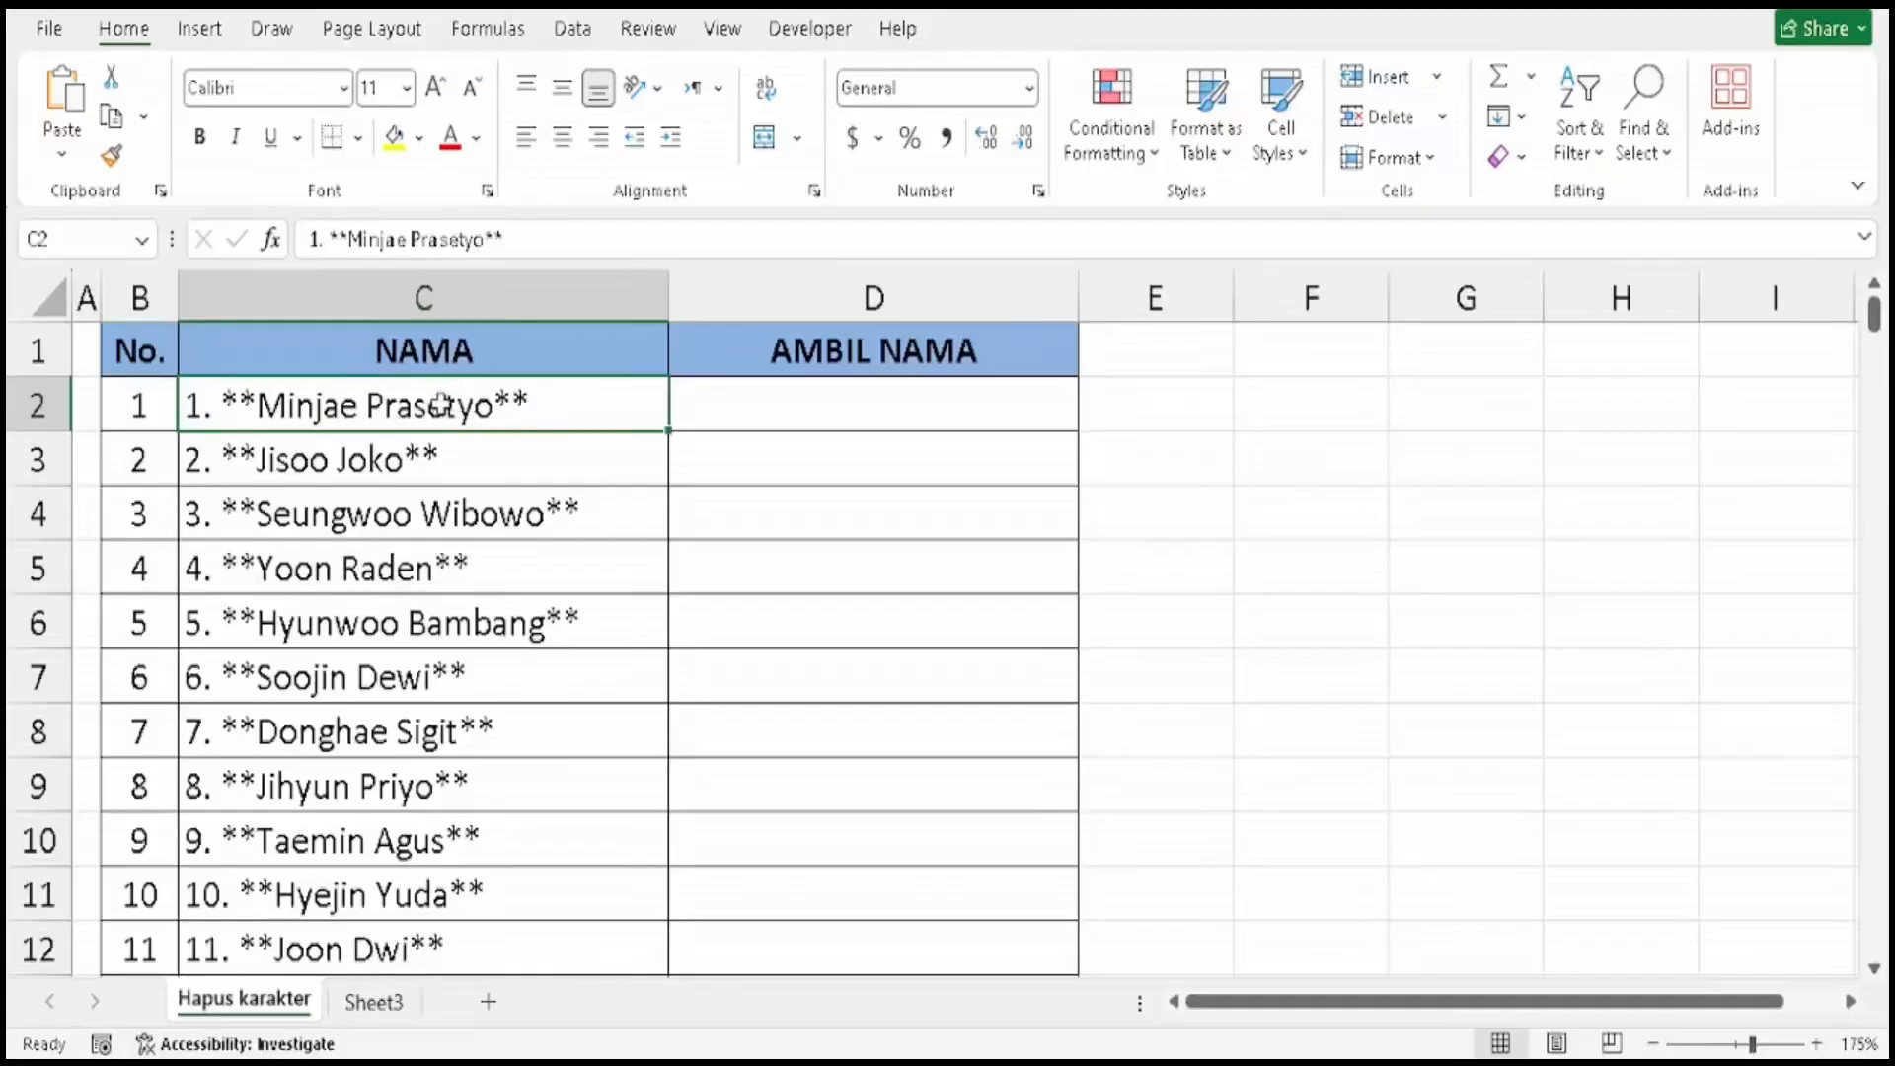
pyautogui.click(731, 395)
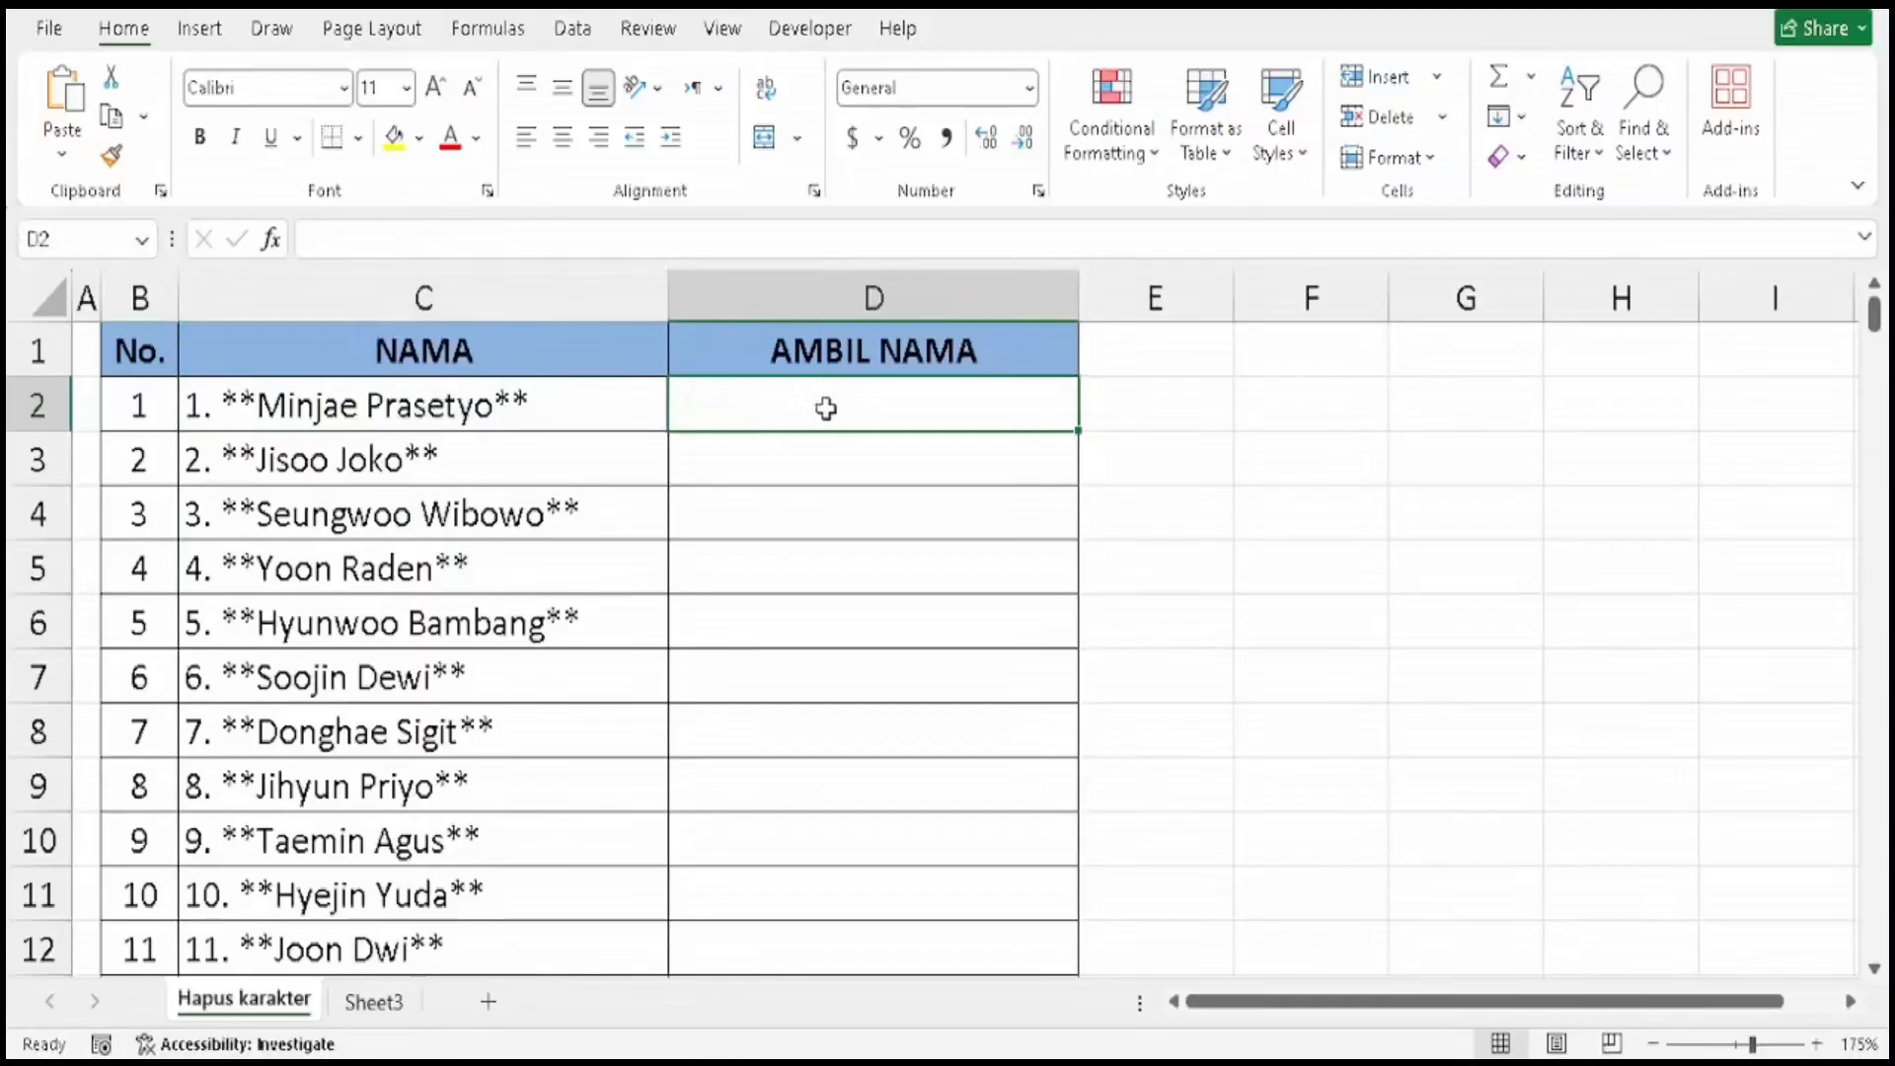
pyautogui.write('=')
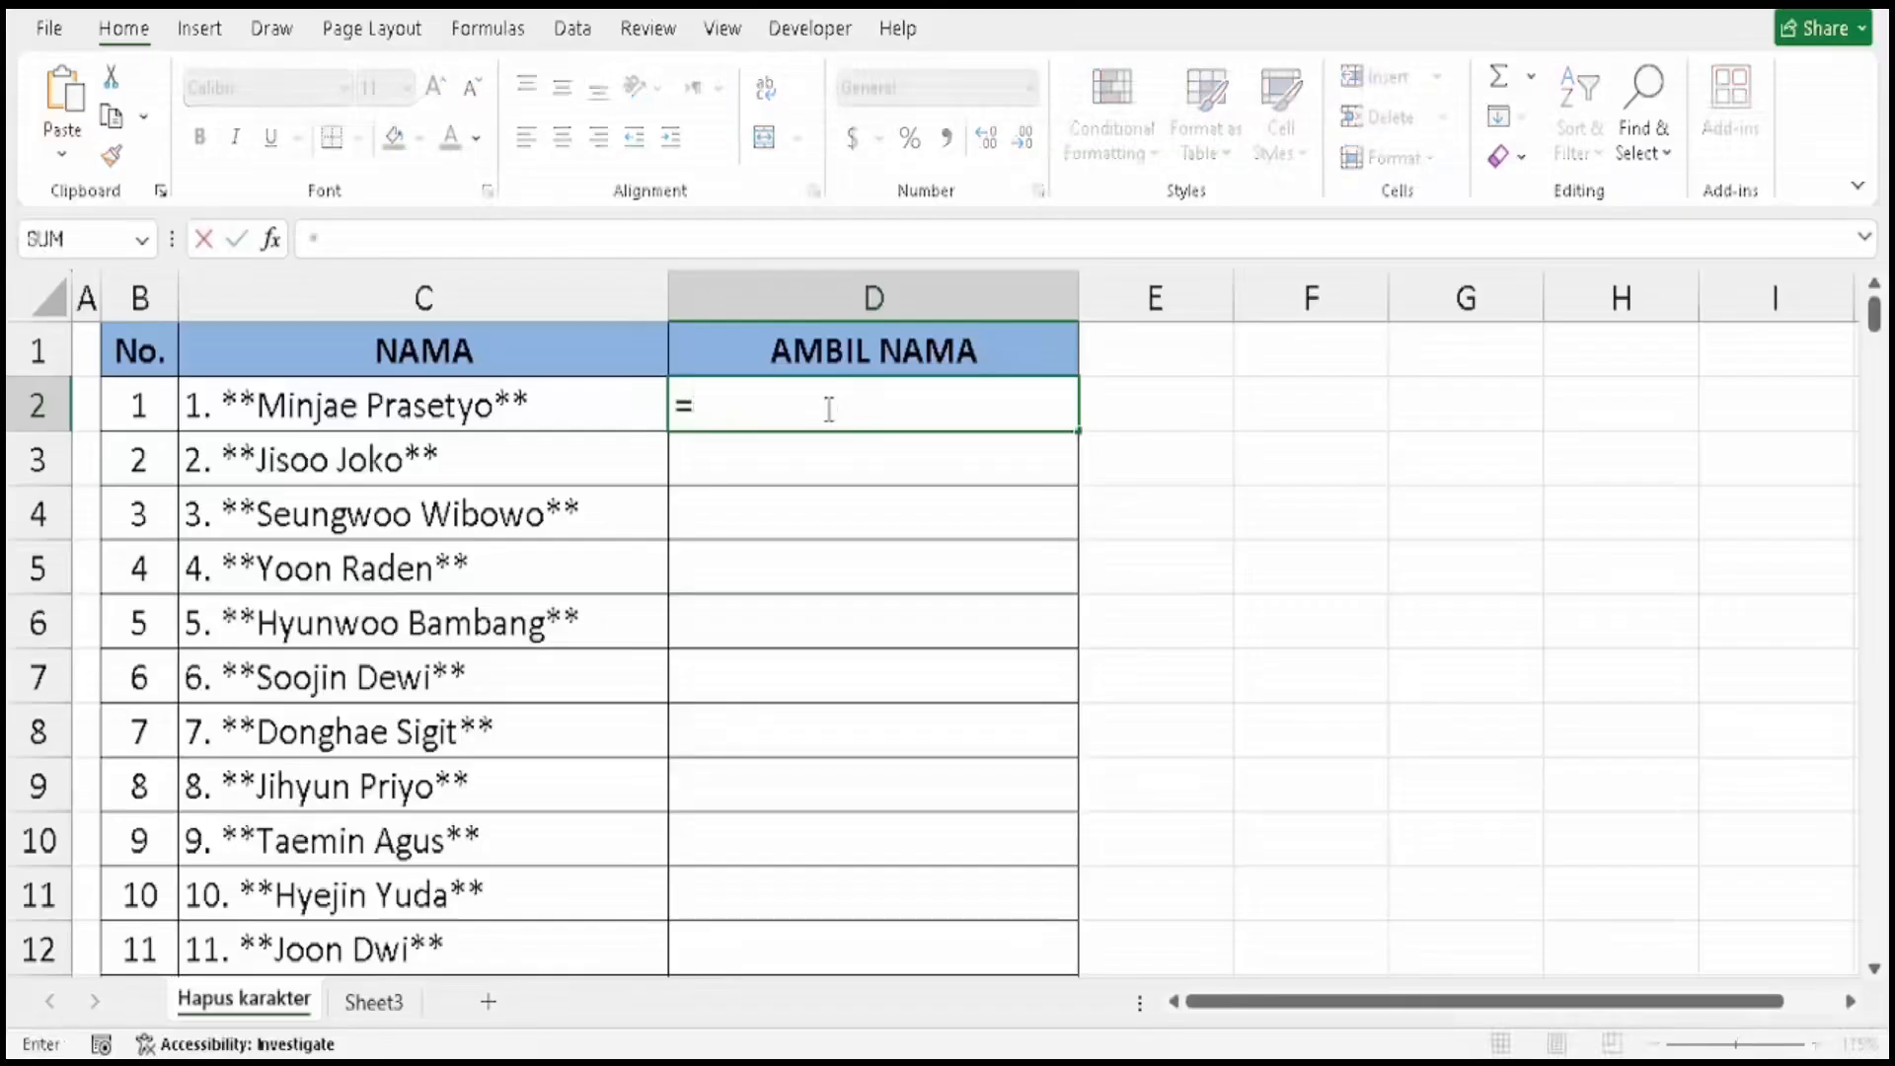
pyautogui.write('LEN')
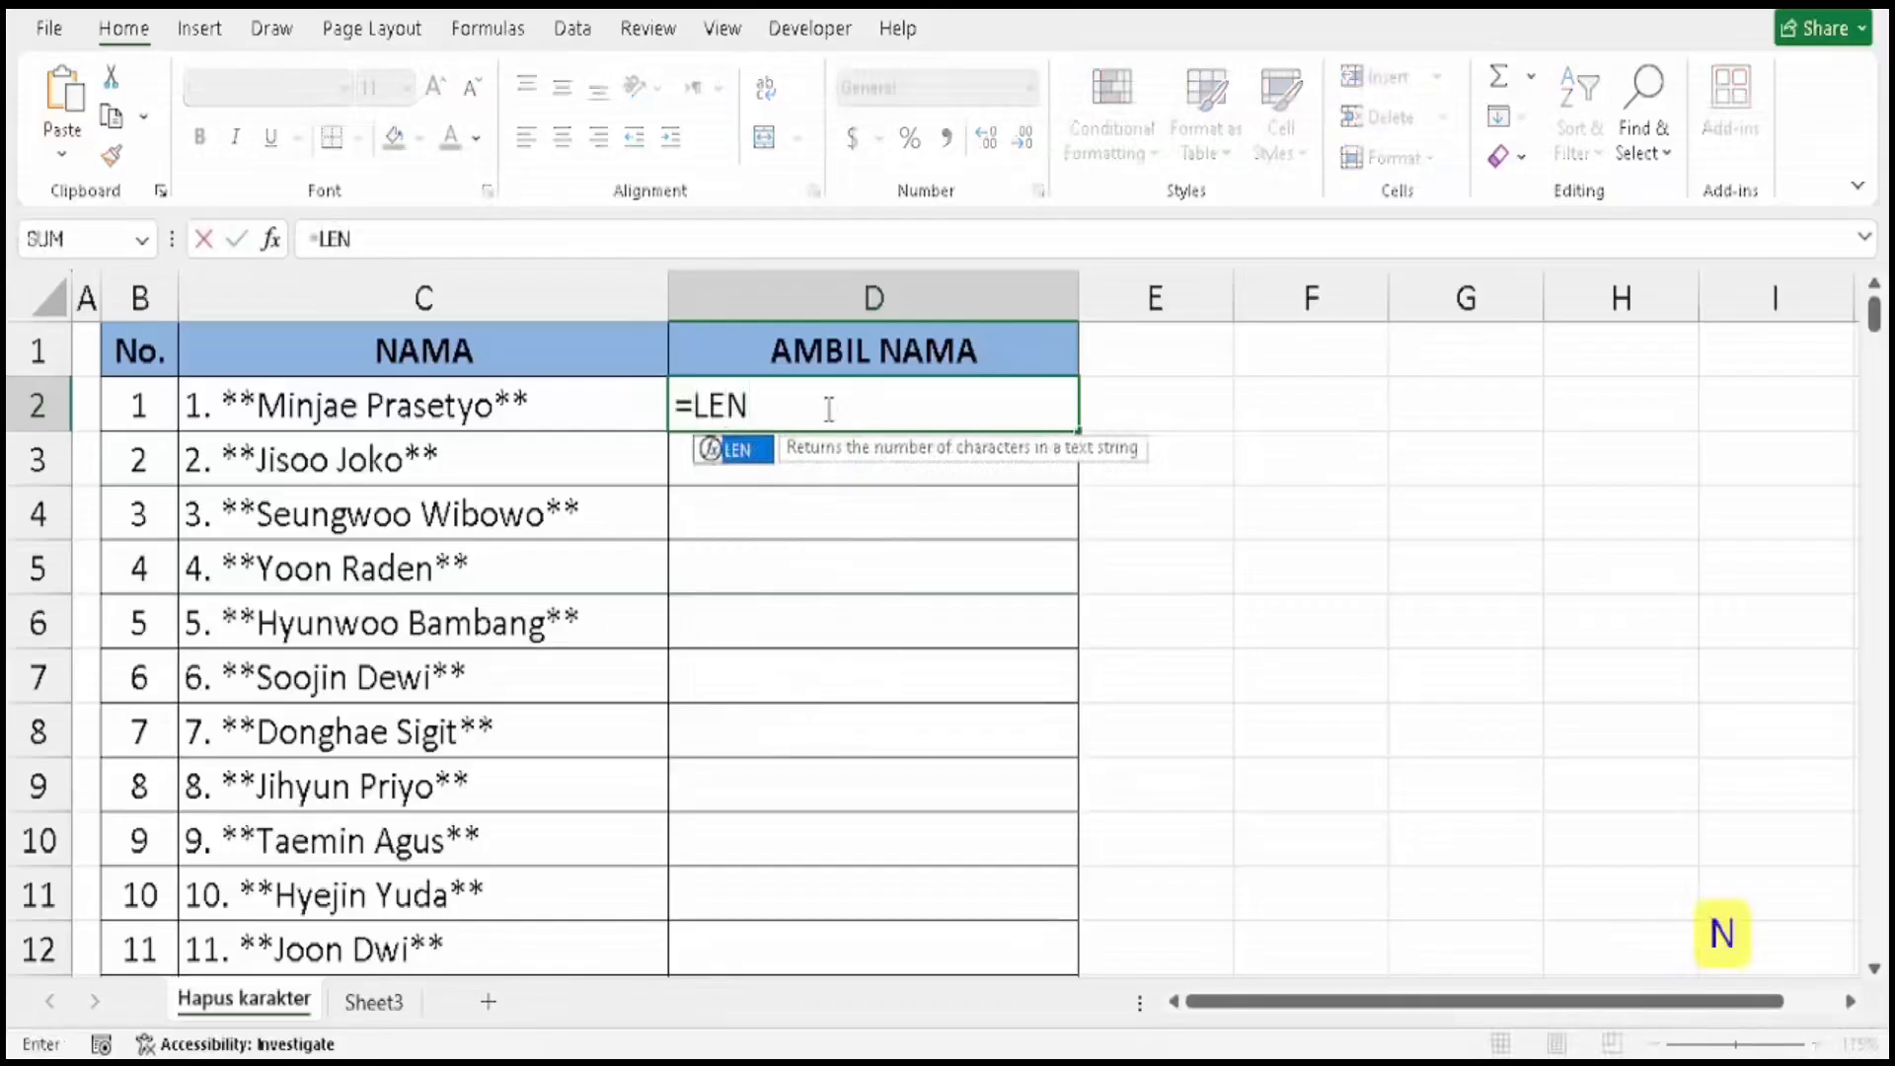
pyautogui.write('(')
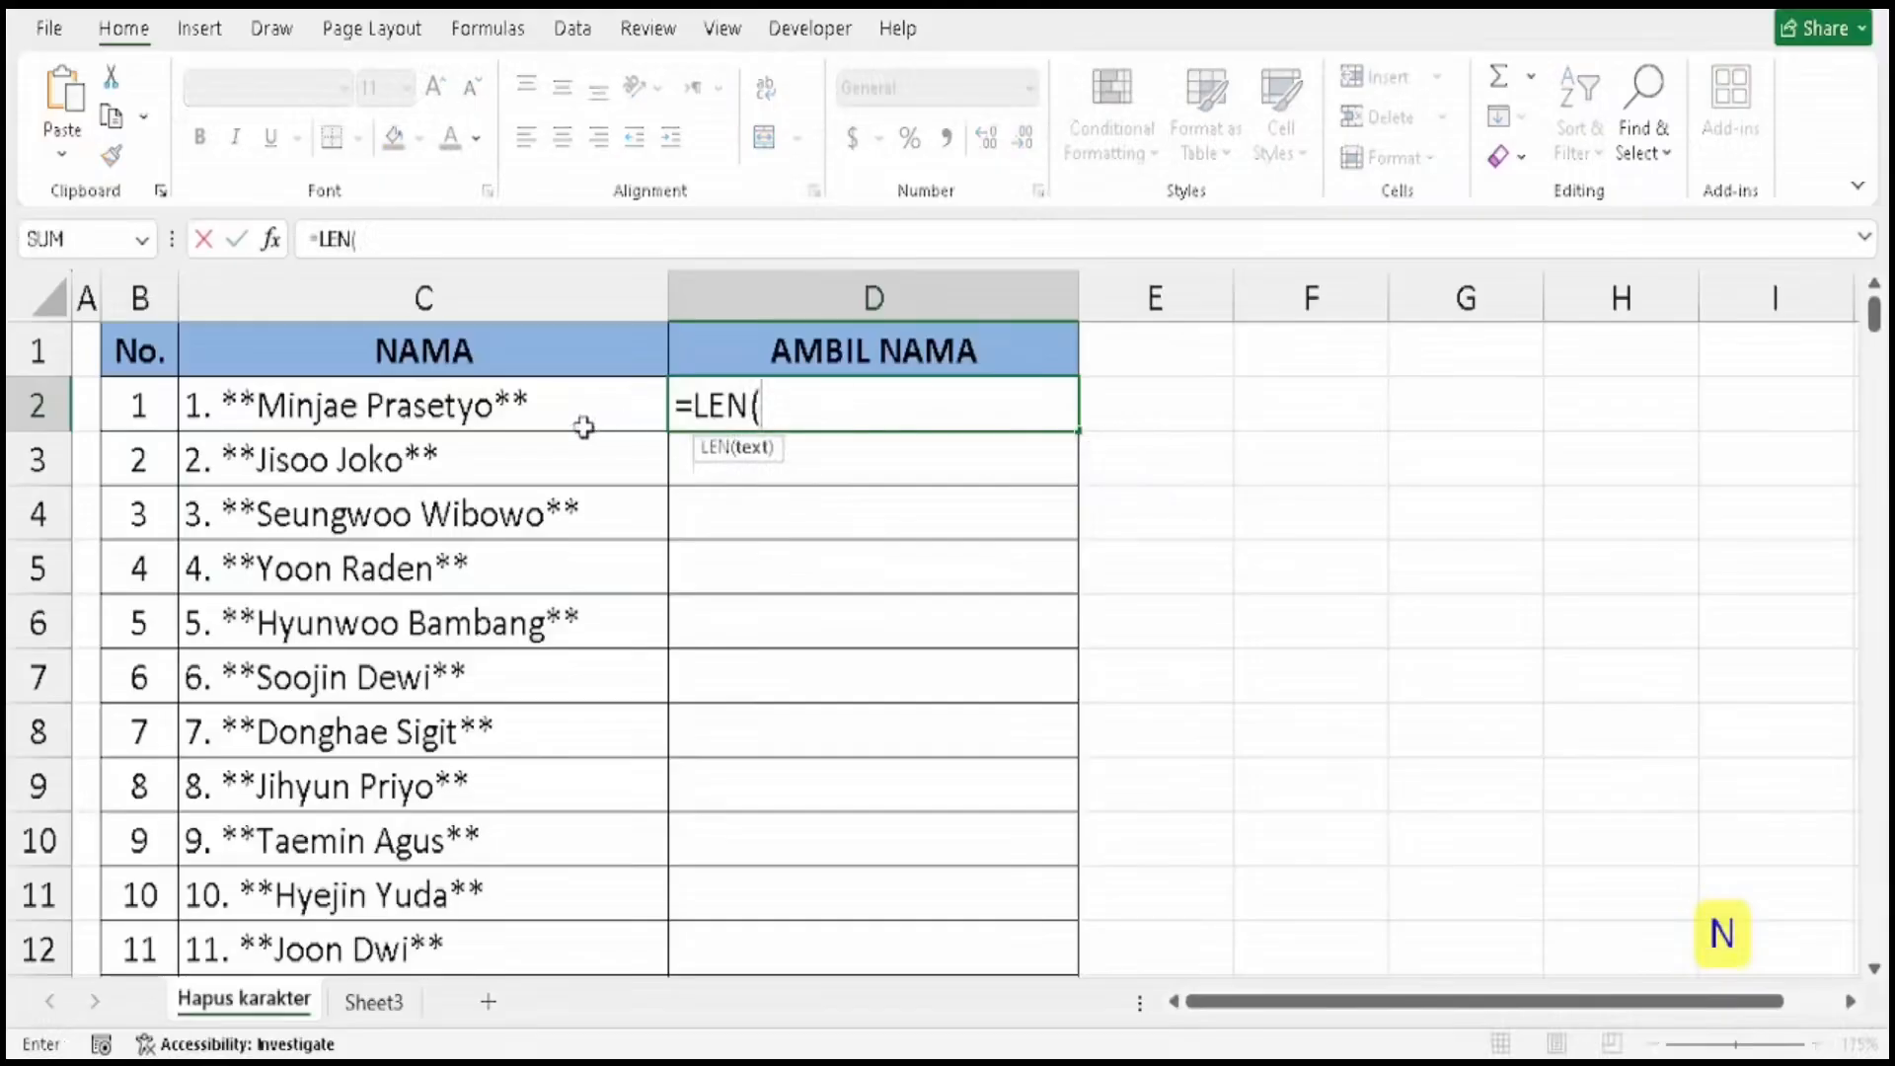
pyautogui.click(483, 404)
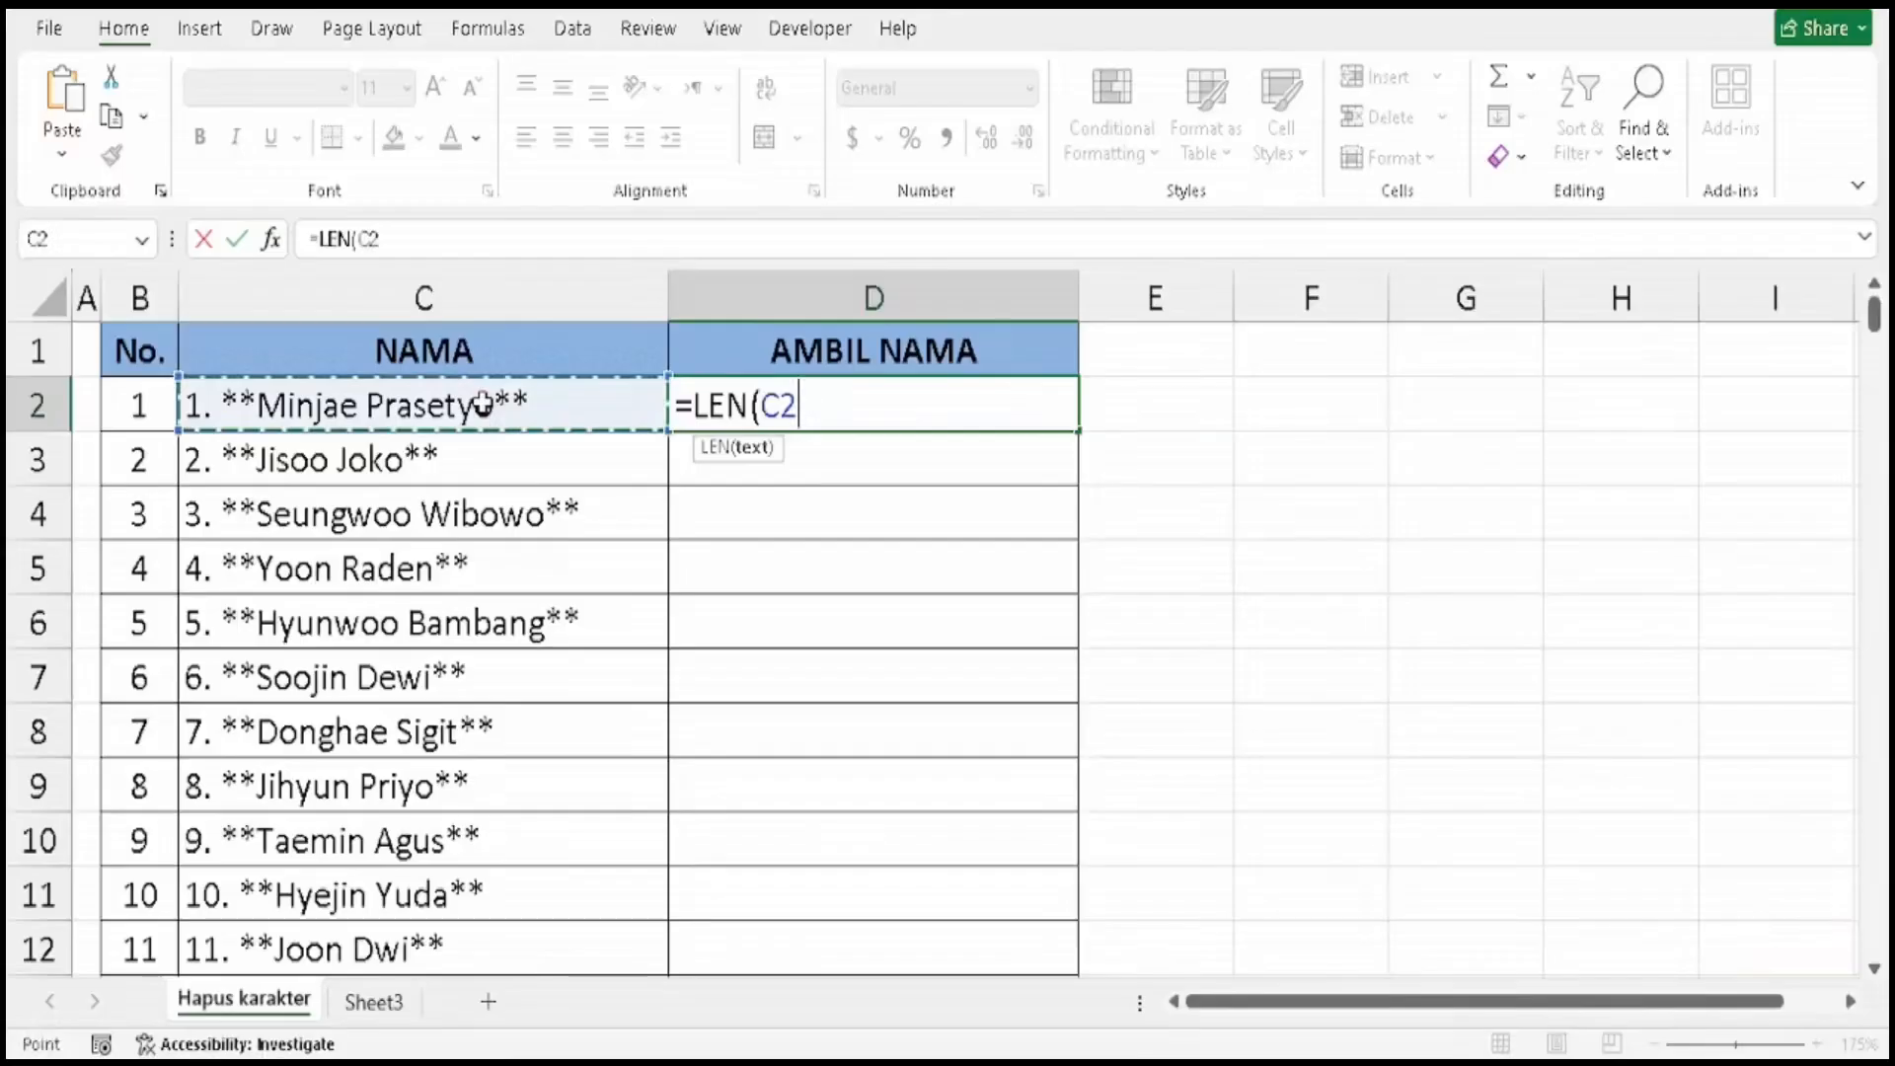
pyautogui.write(')')
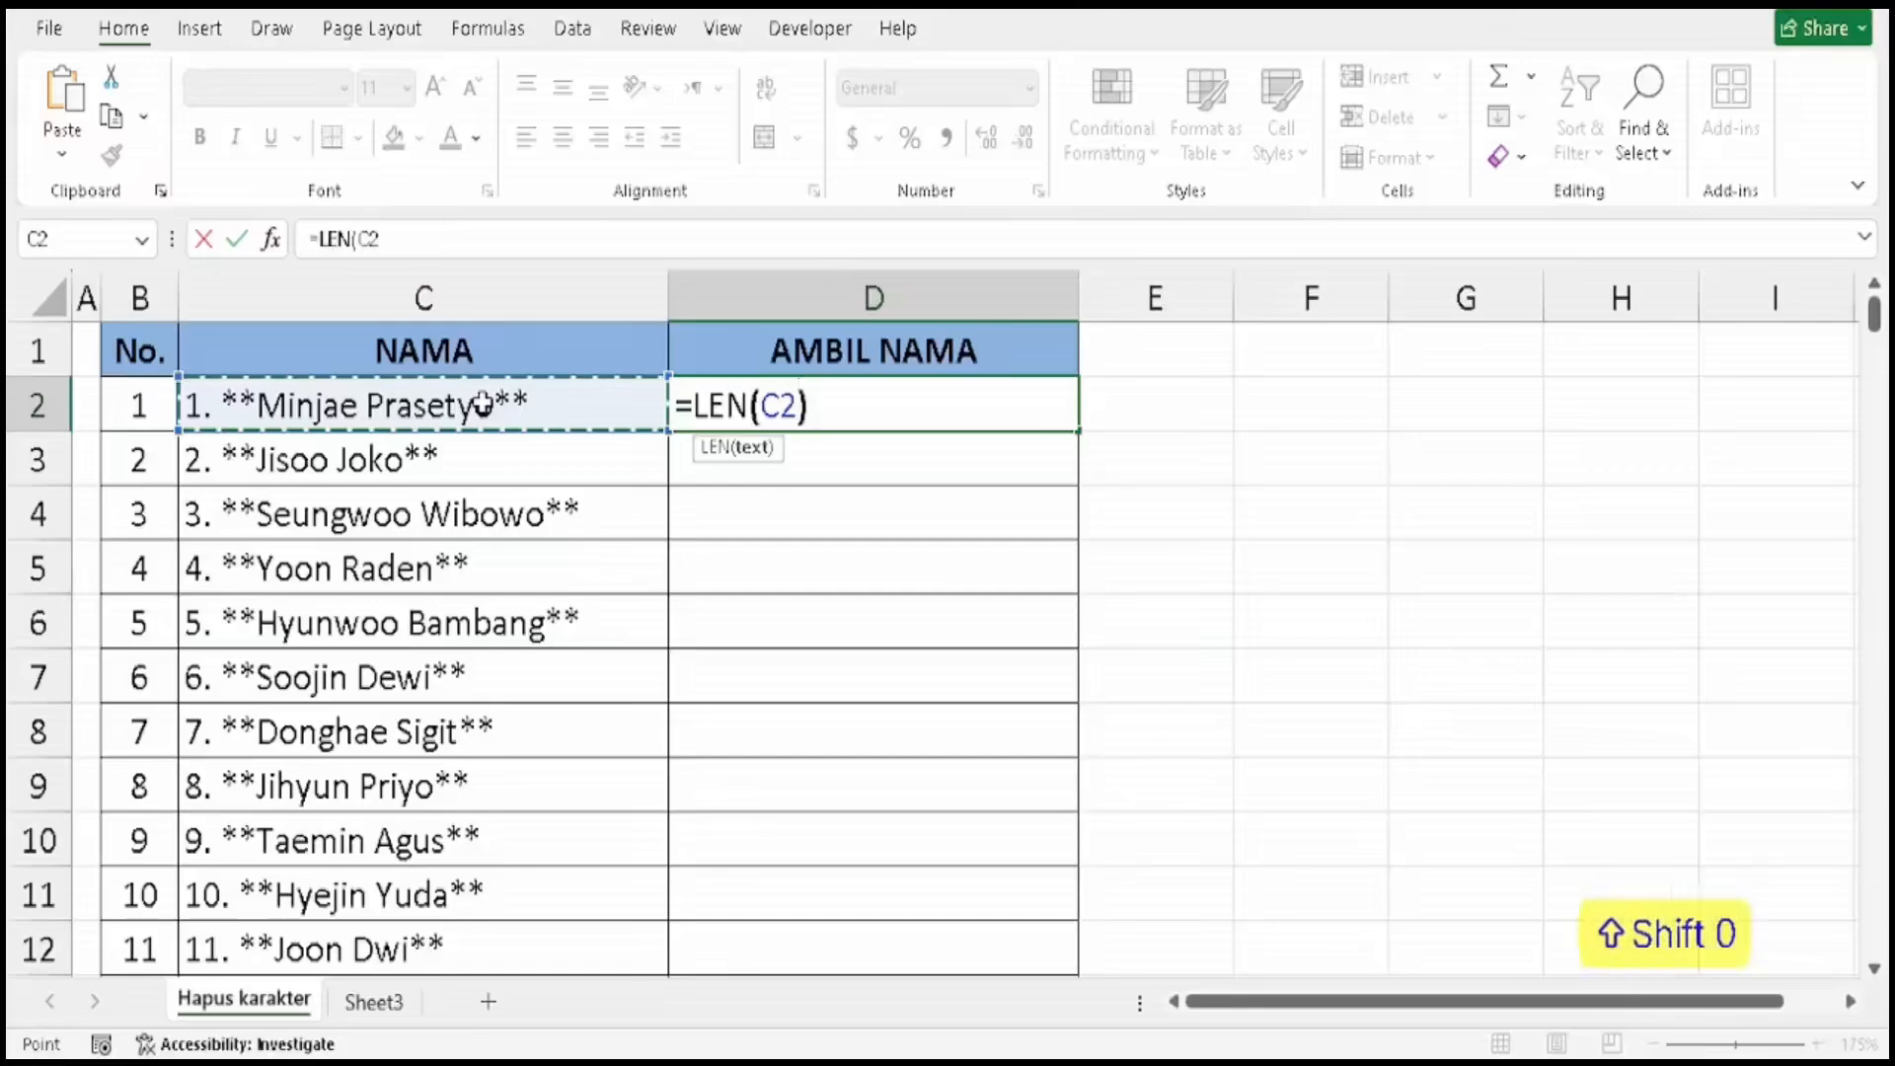
pyautogui.press('Return')
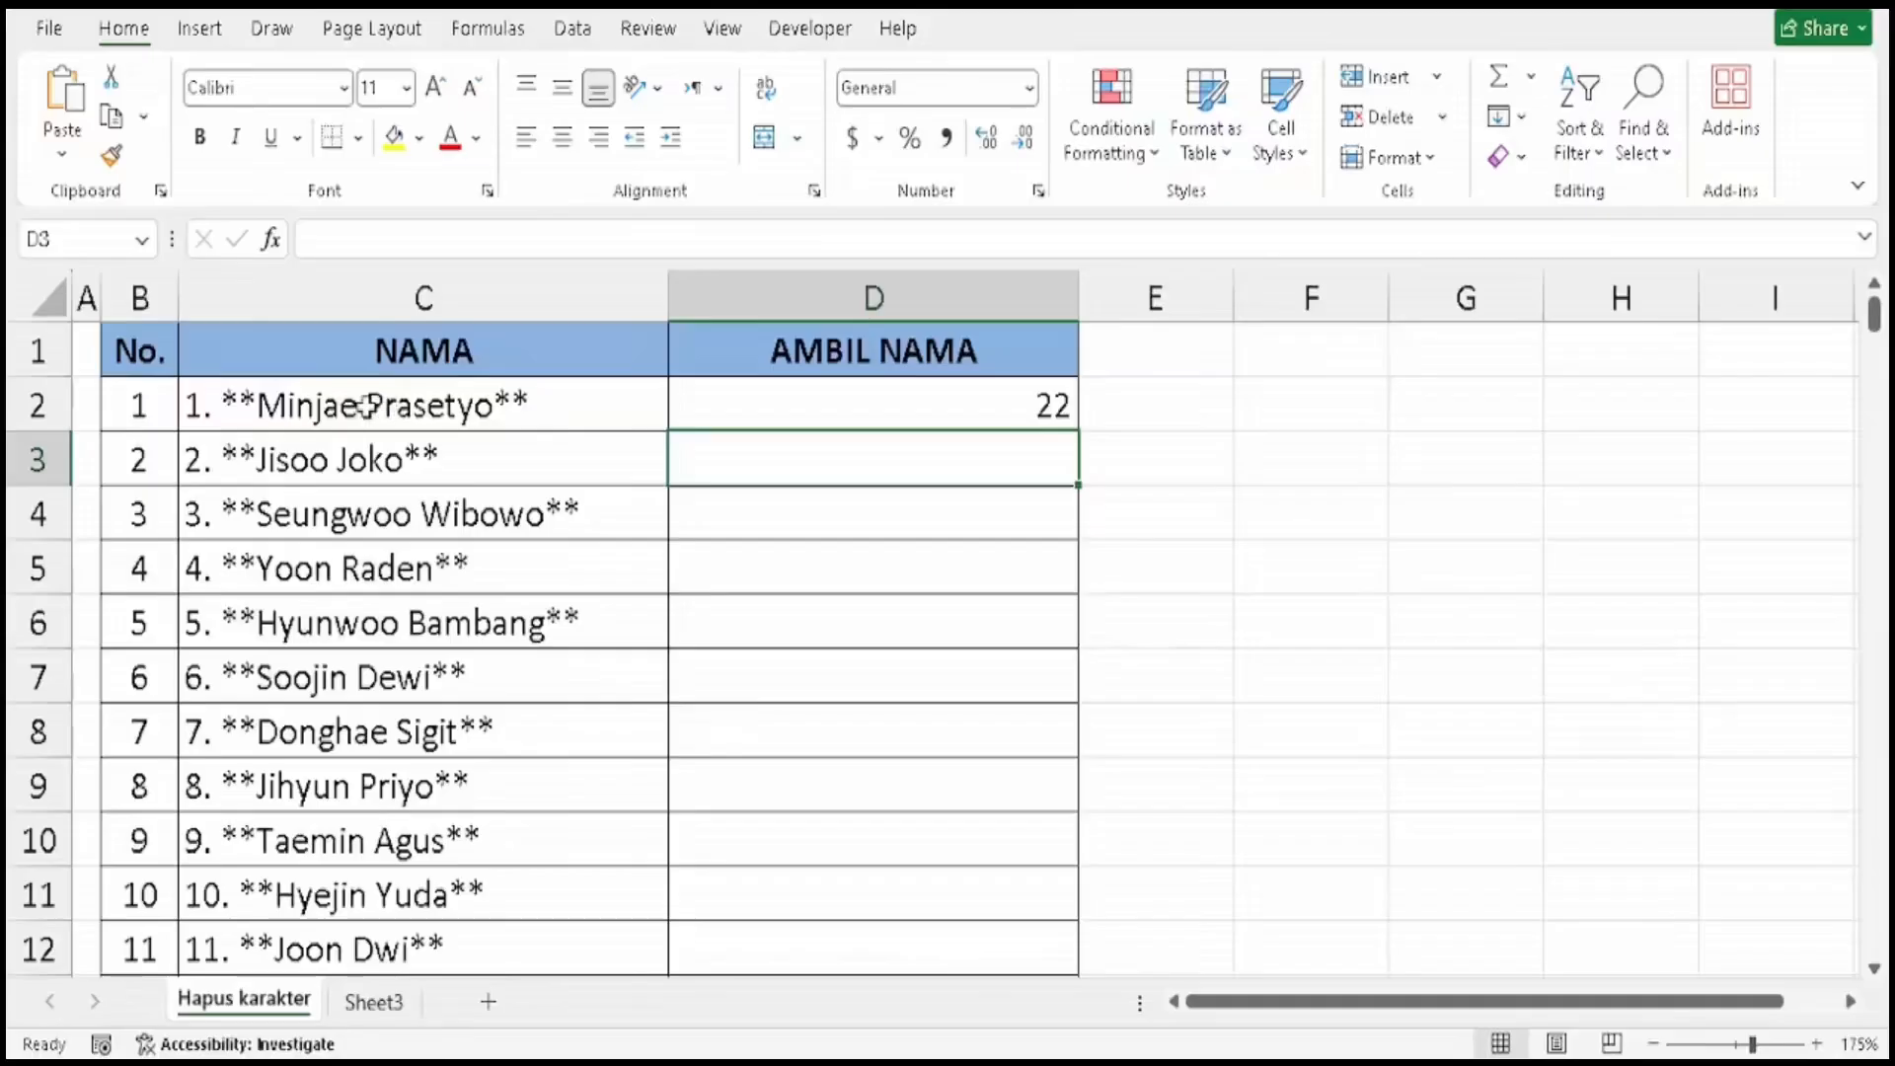
pyautogui.click(844, 409)
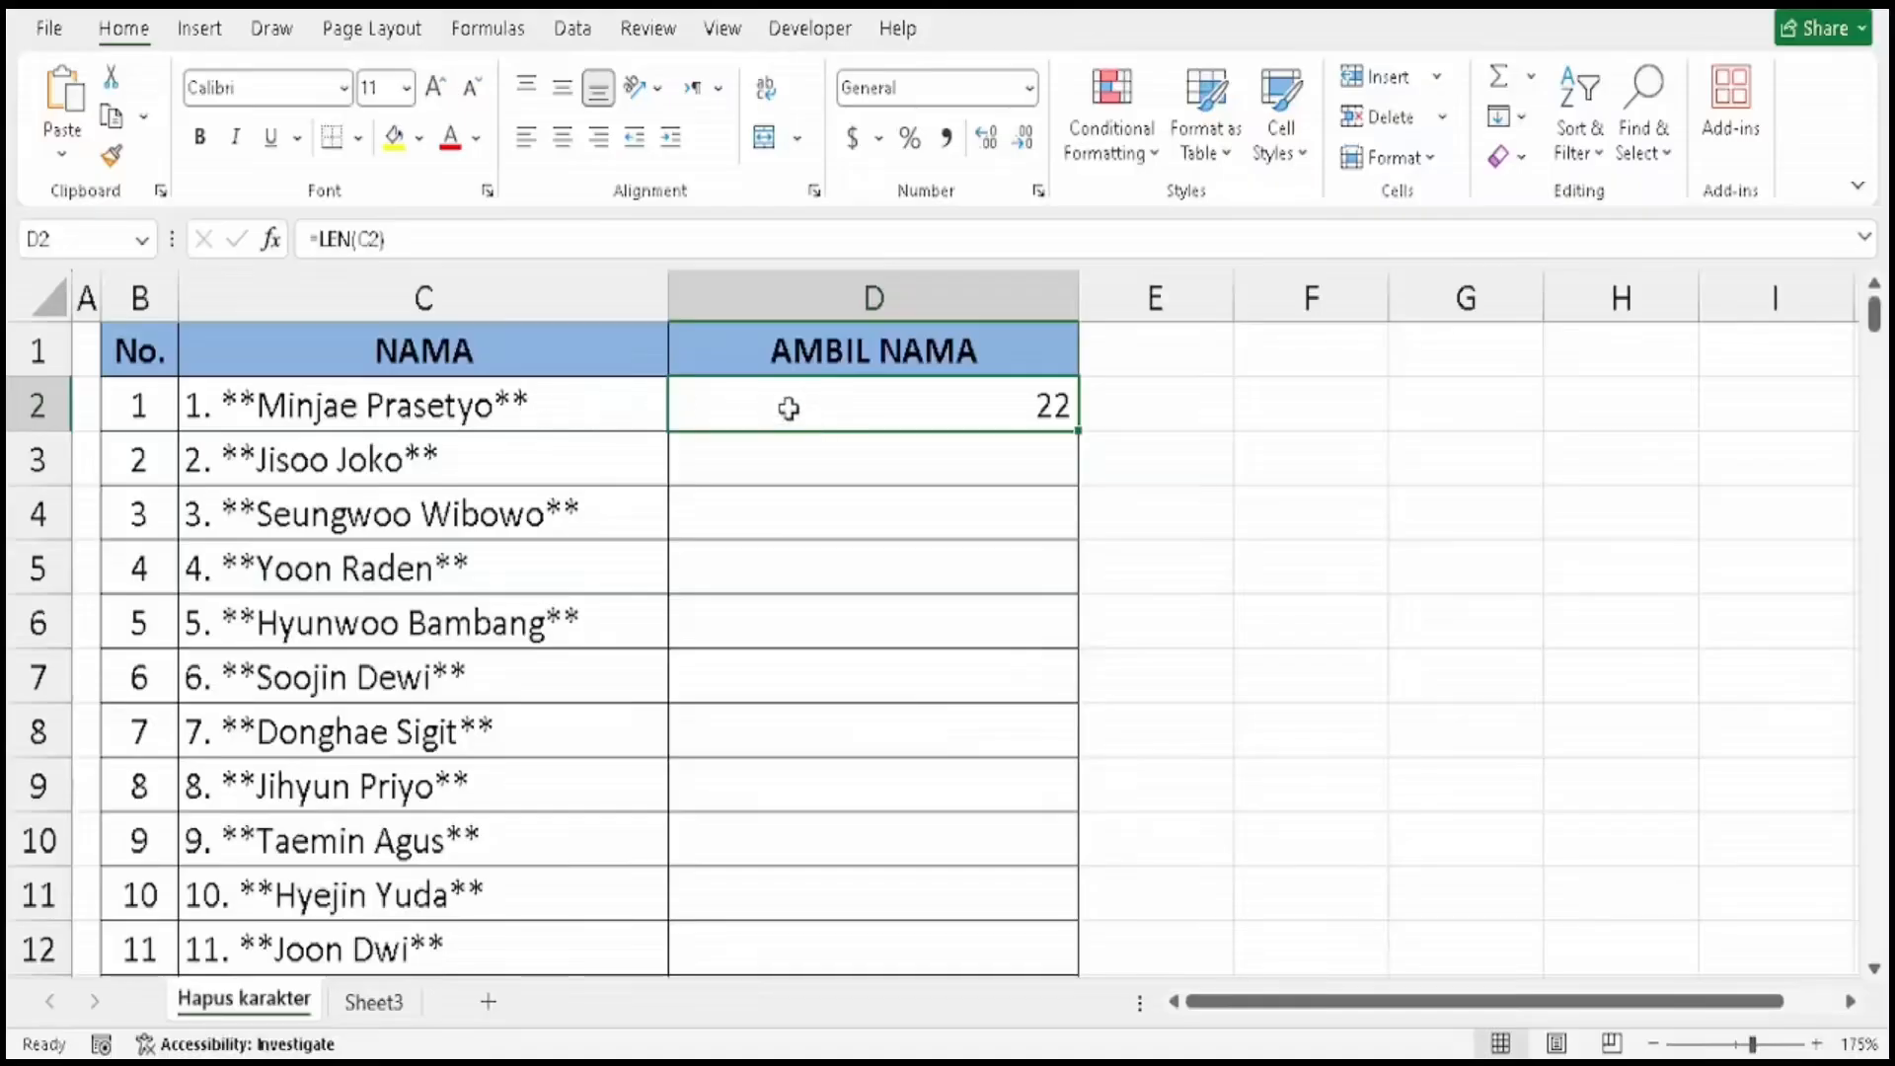
# Wrap D2's formula as =SEQUENCE(LEN(C2)) so numbers 1, 2, 3… spill down column D.
pyautogui.doubleClick(916, 398)
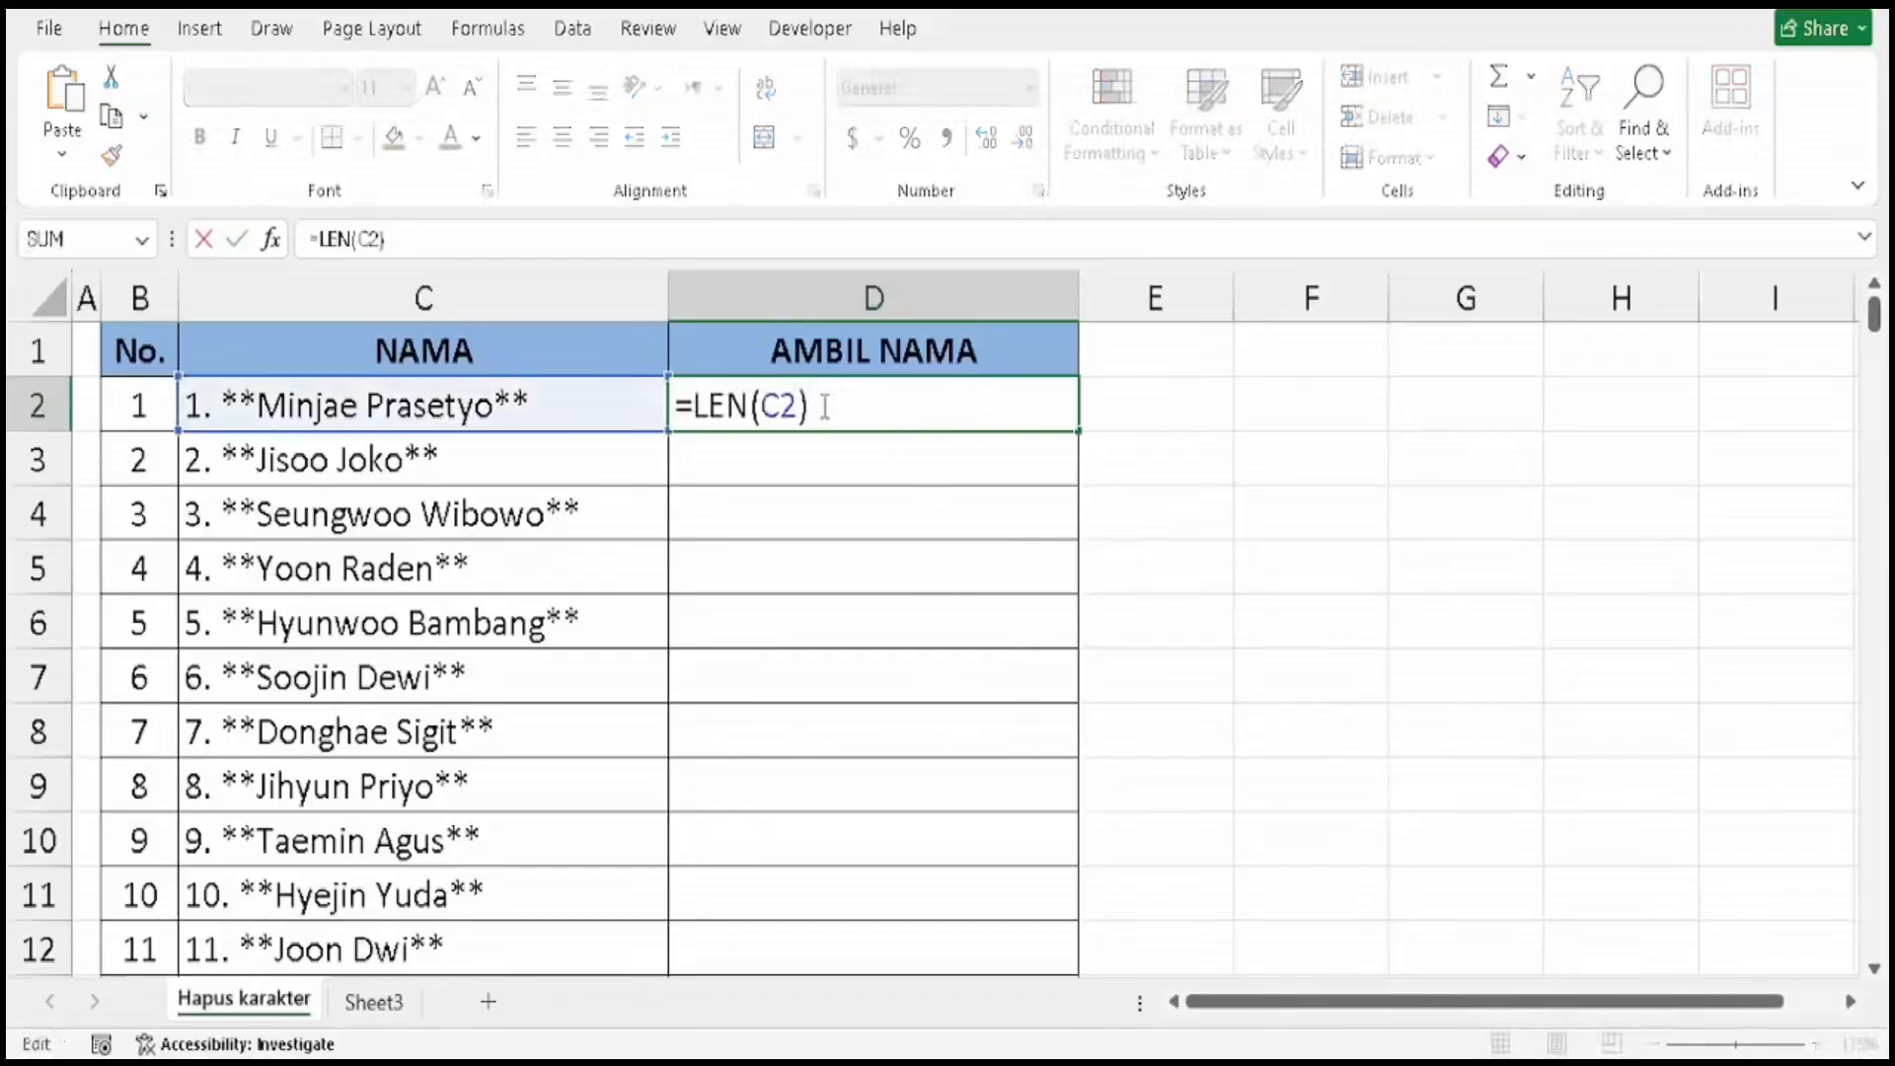
pyautogui.click(695, 405)
pyautogui.write('SEQ')
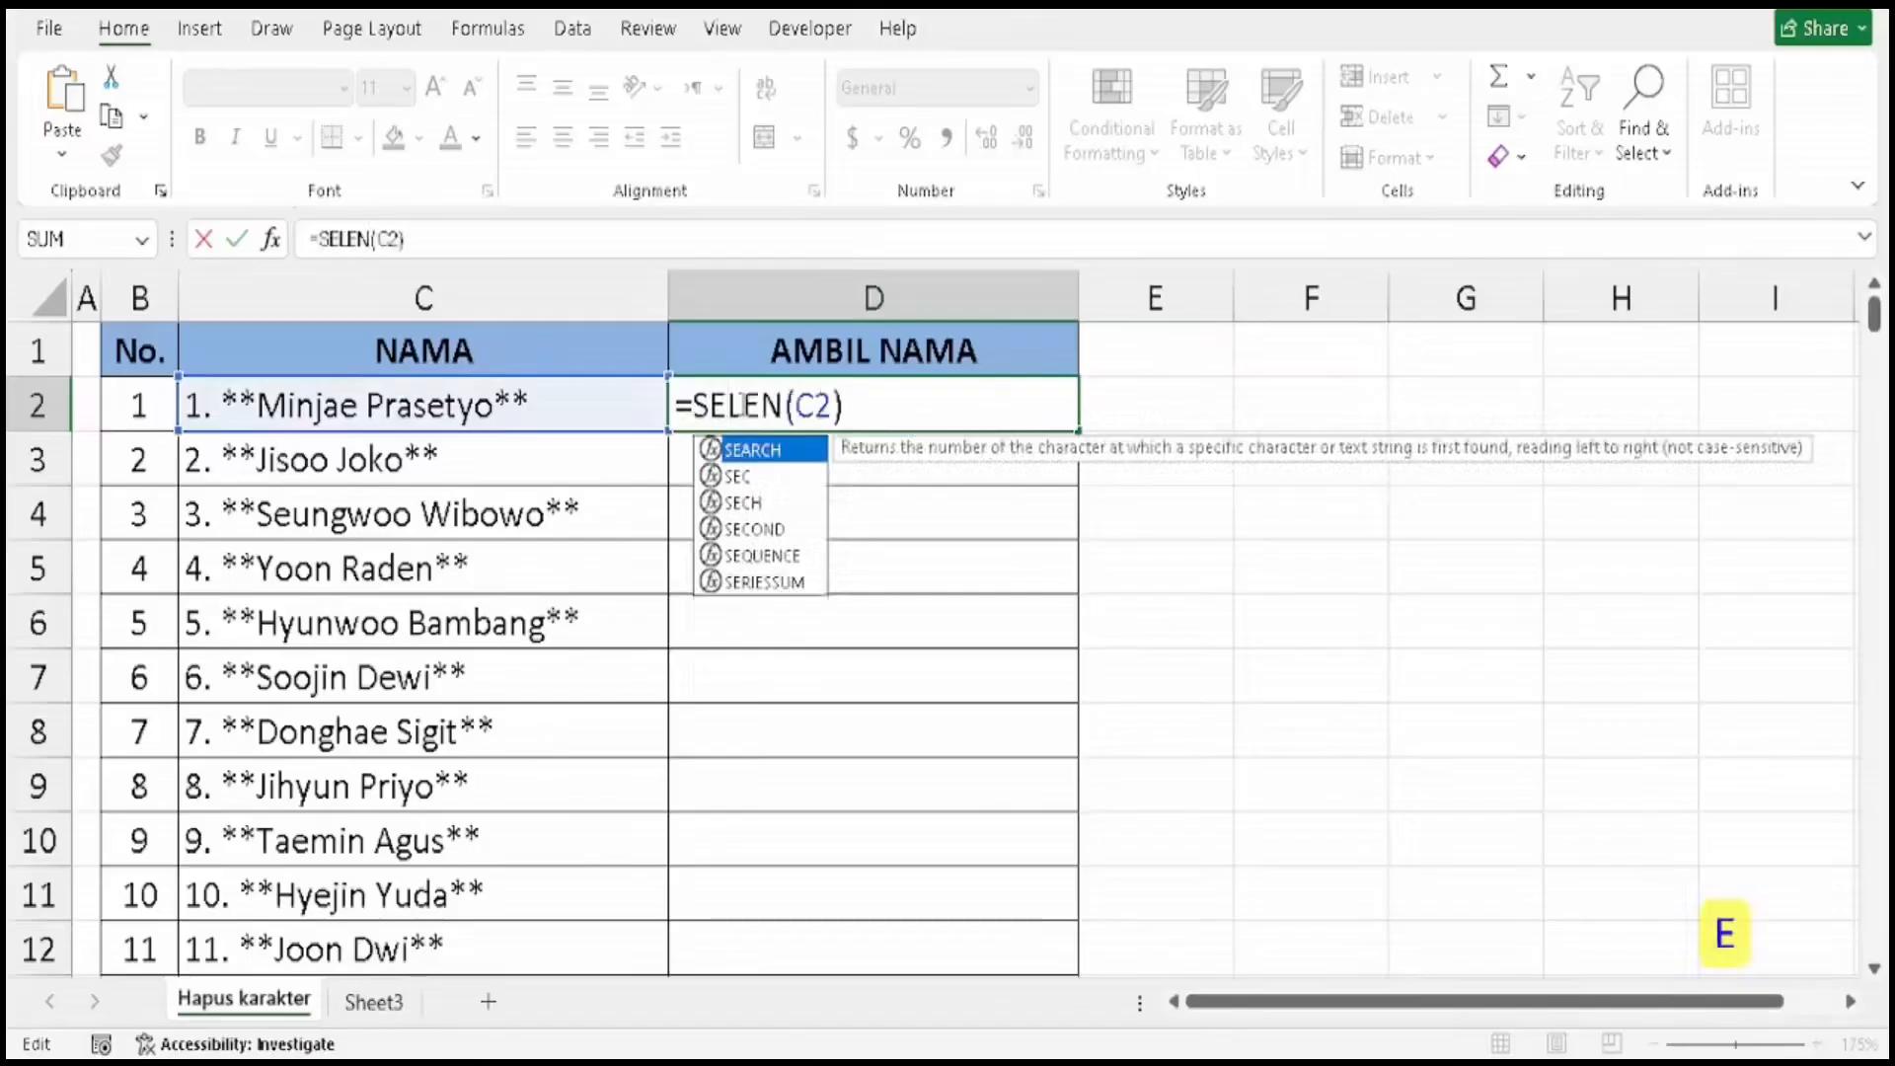
pyautogui.write('UENC')
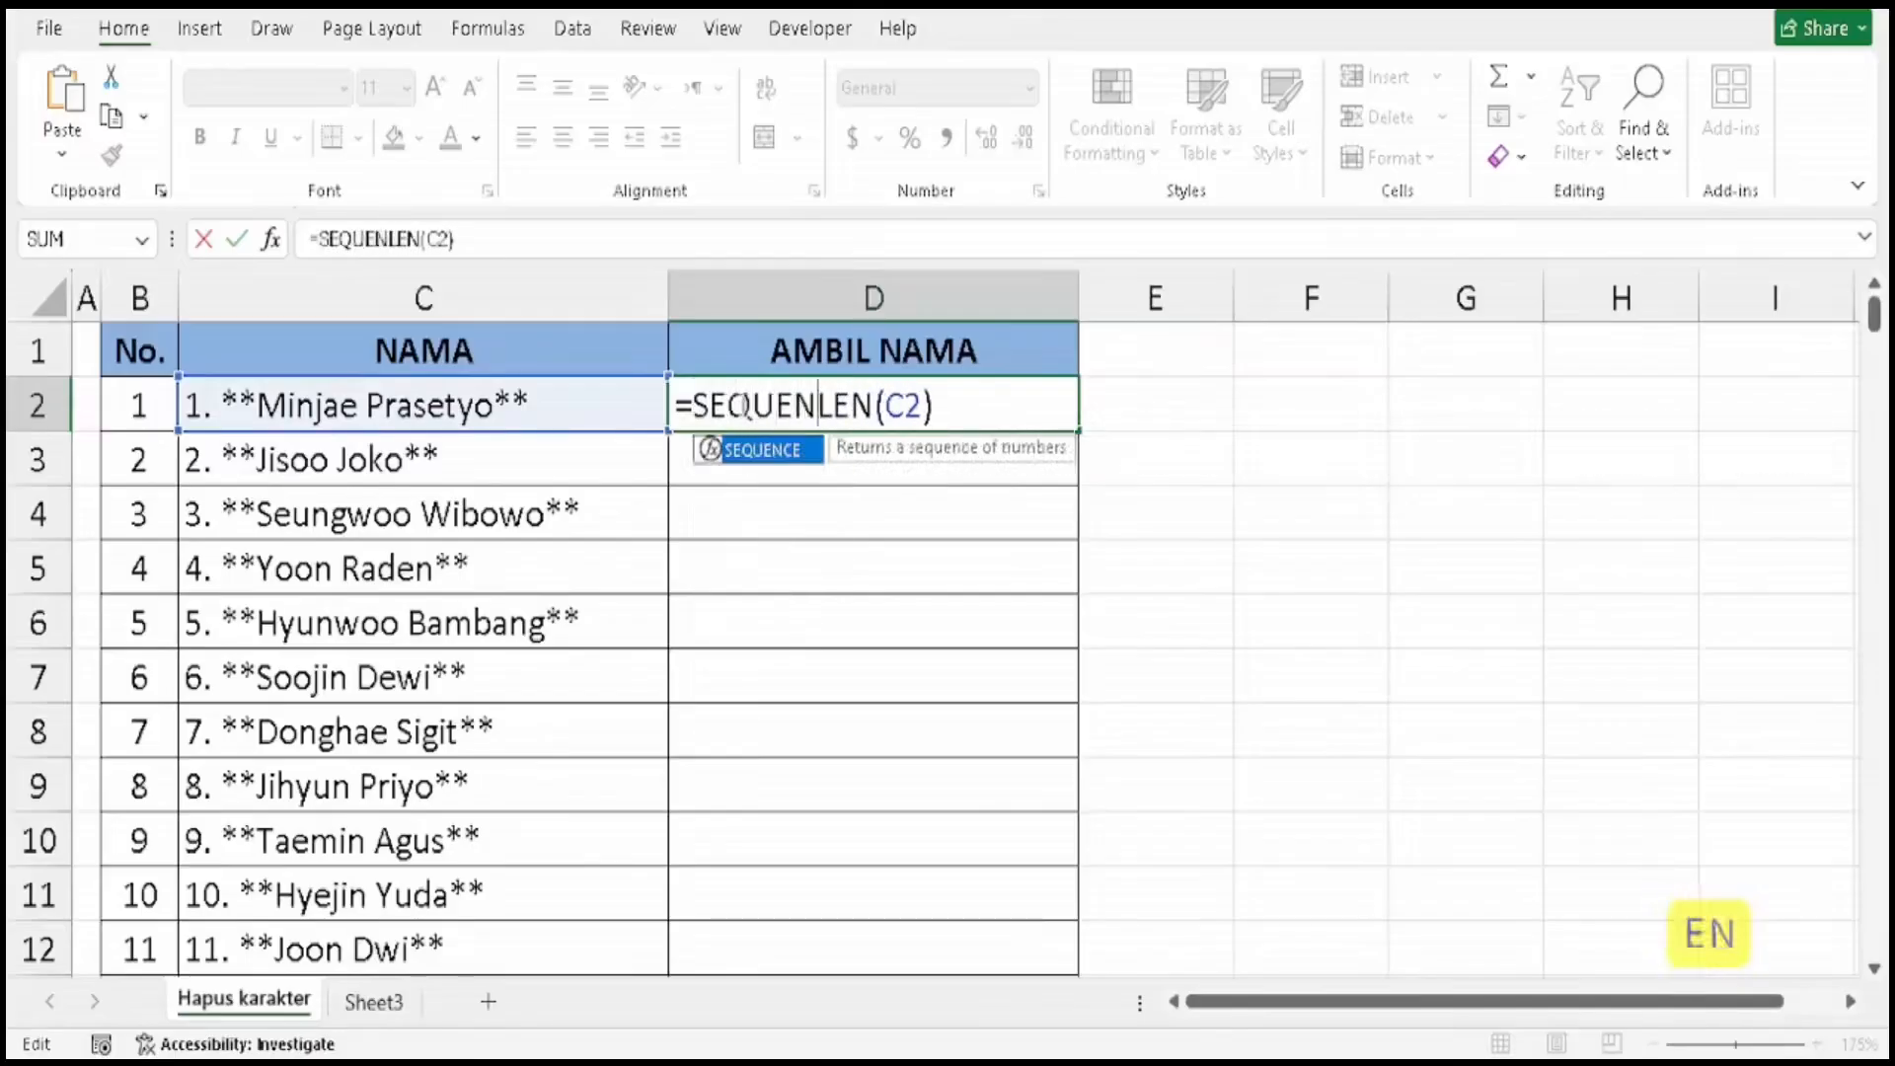
pyautogui.write('E')
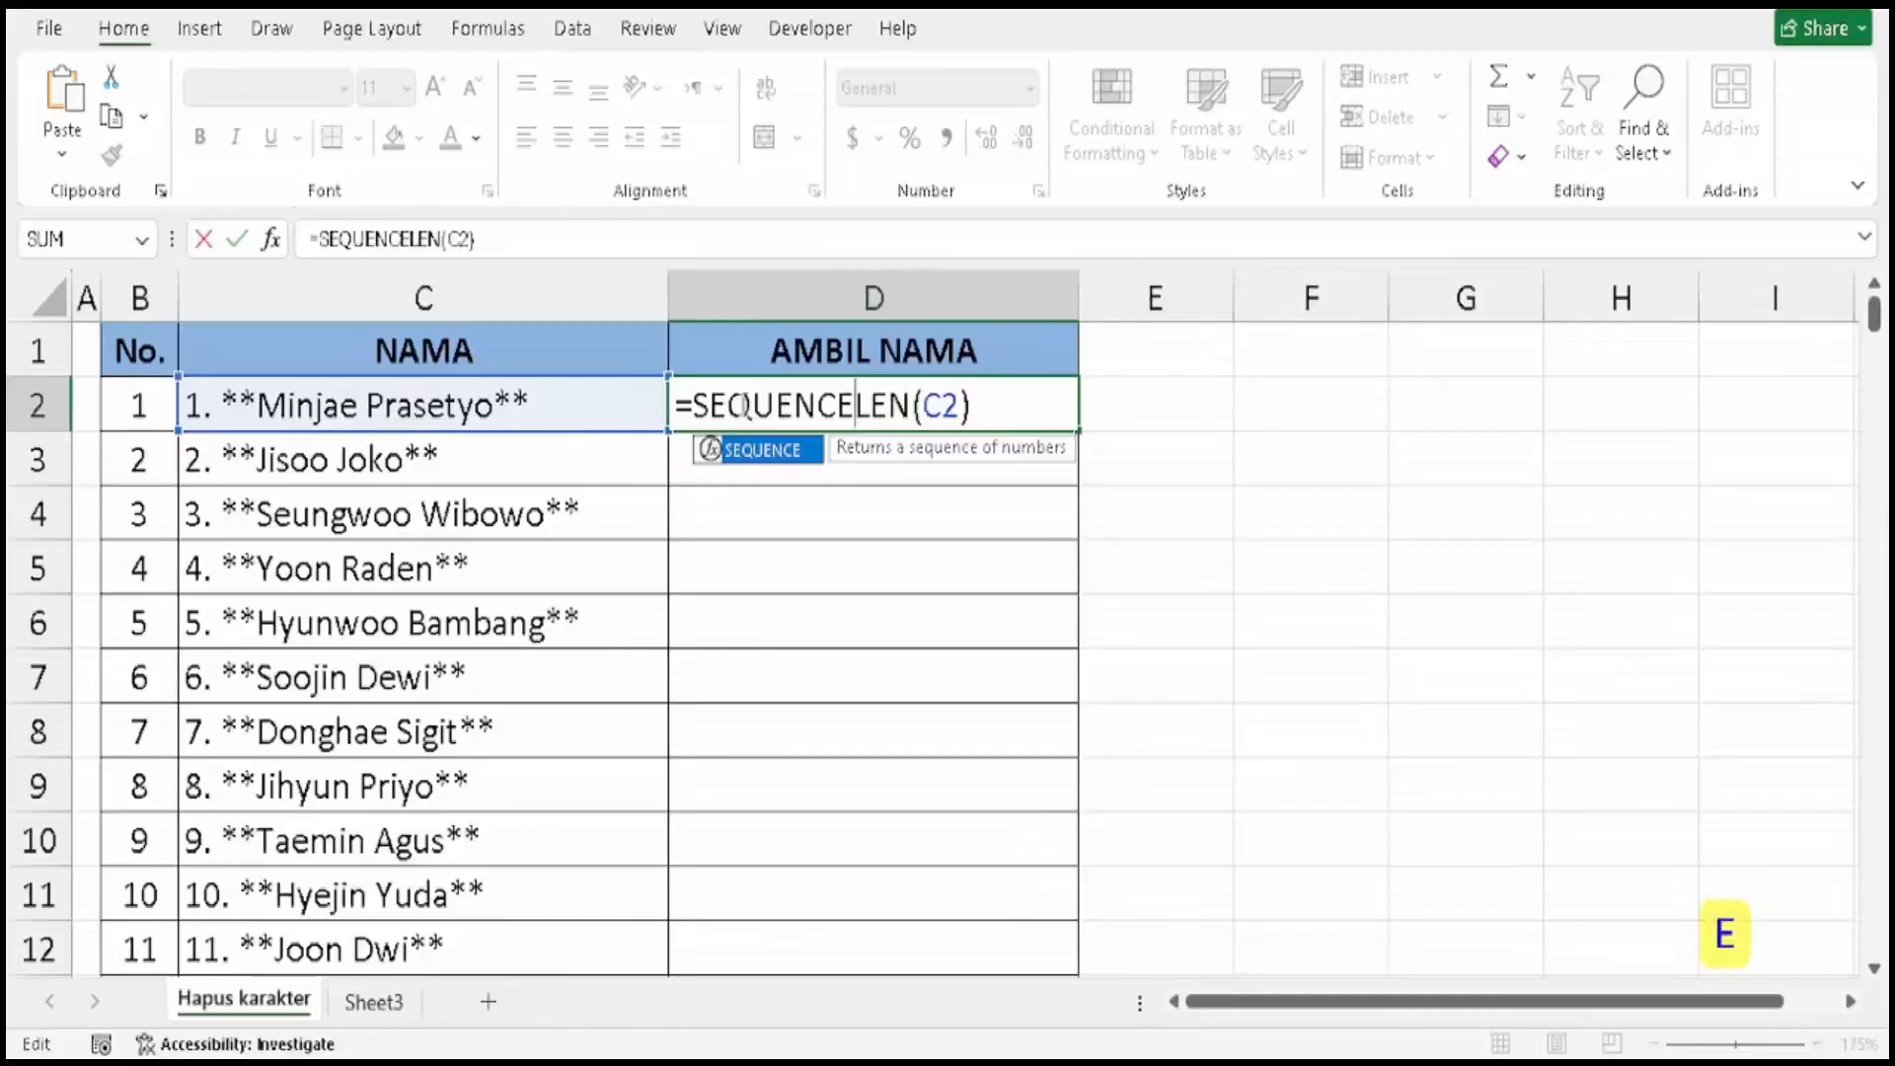
pyautogui.write('(')
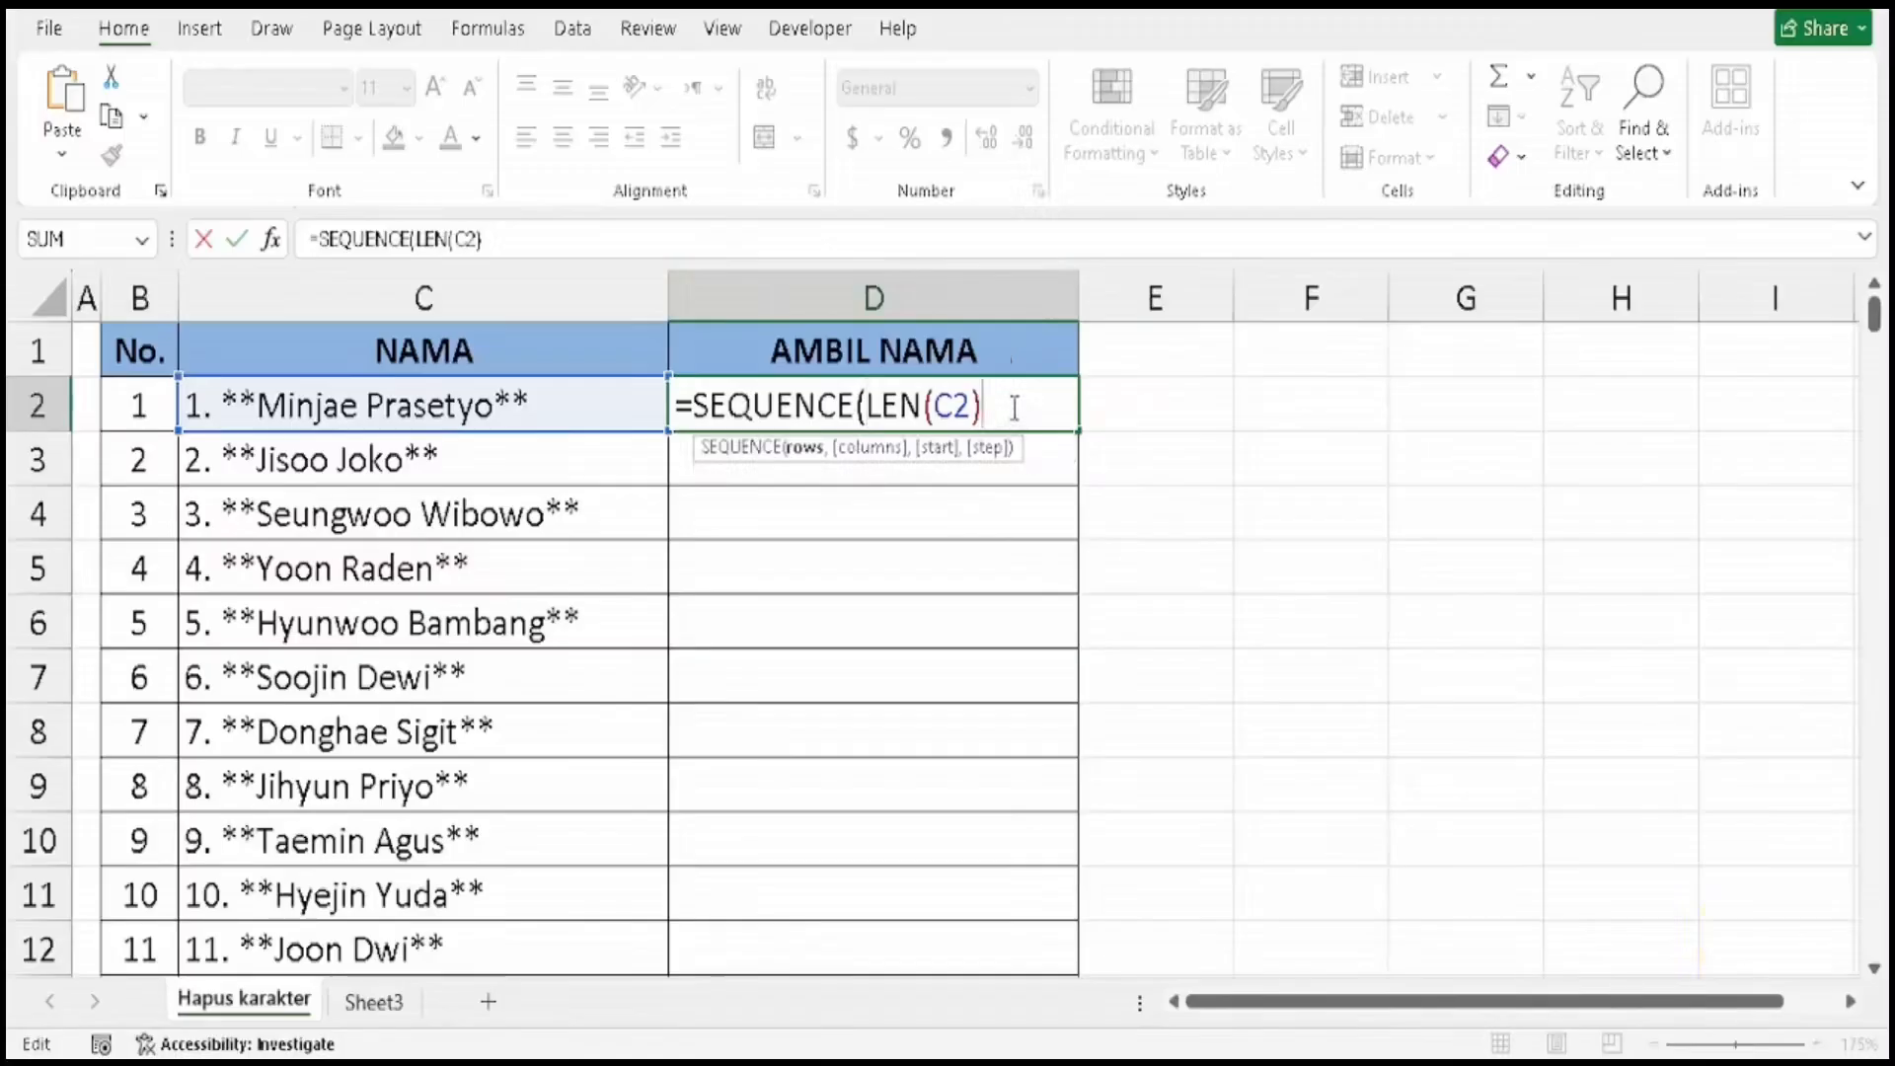
pyautogui.press('shift')
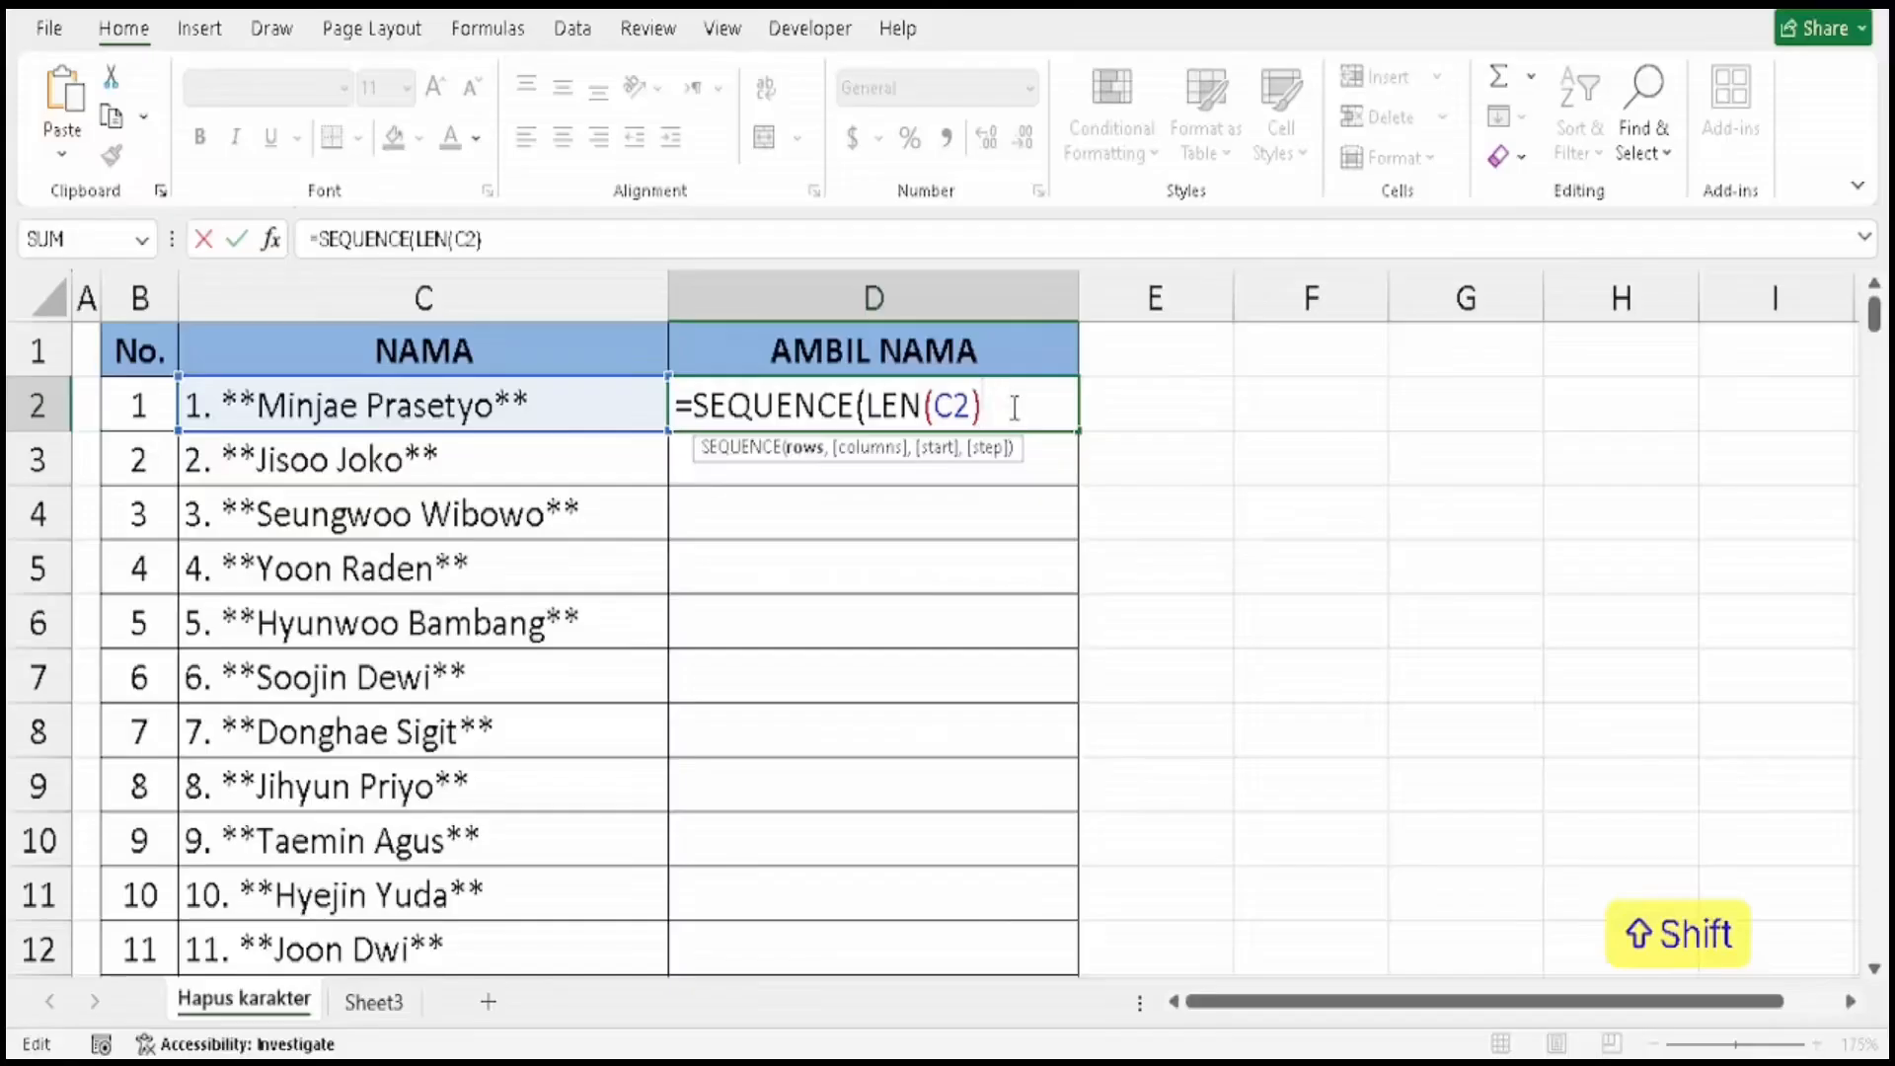
pyautogui.write(')')
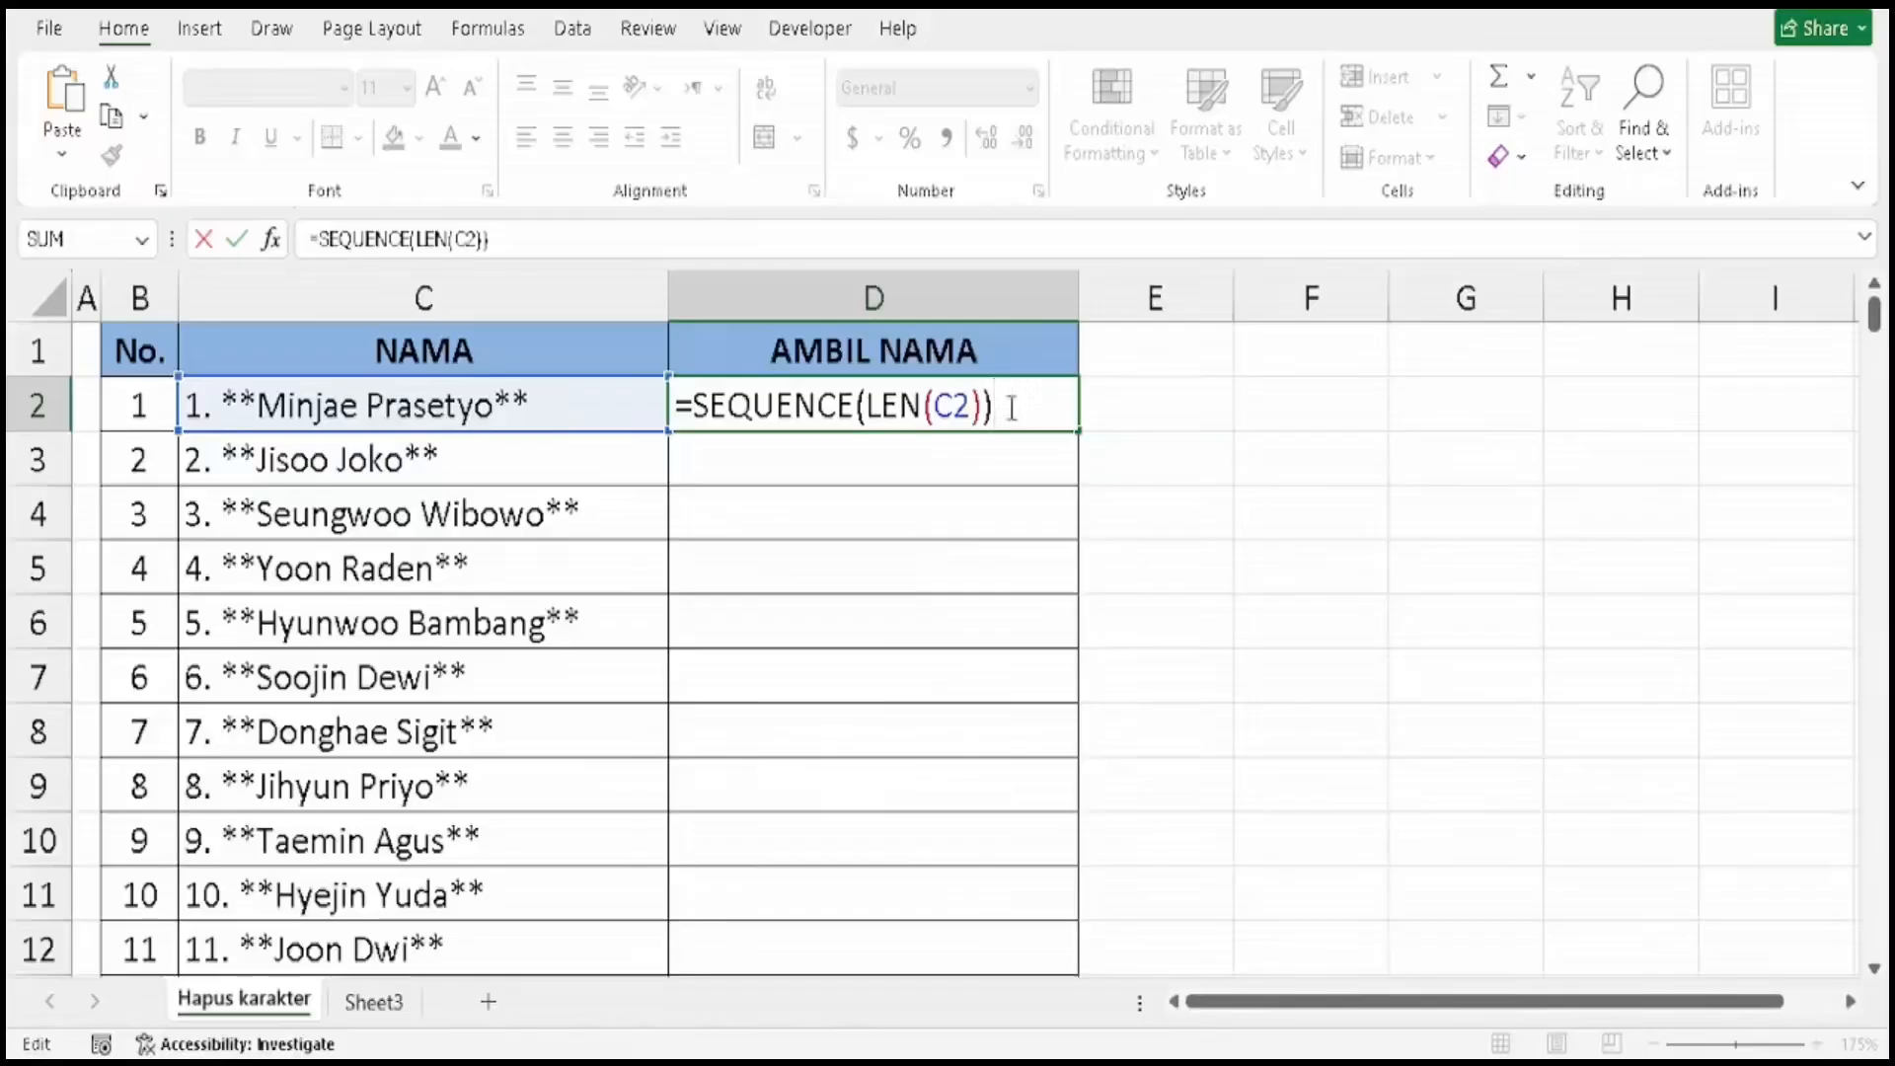
pyautogui.press('Return')
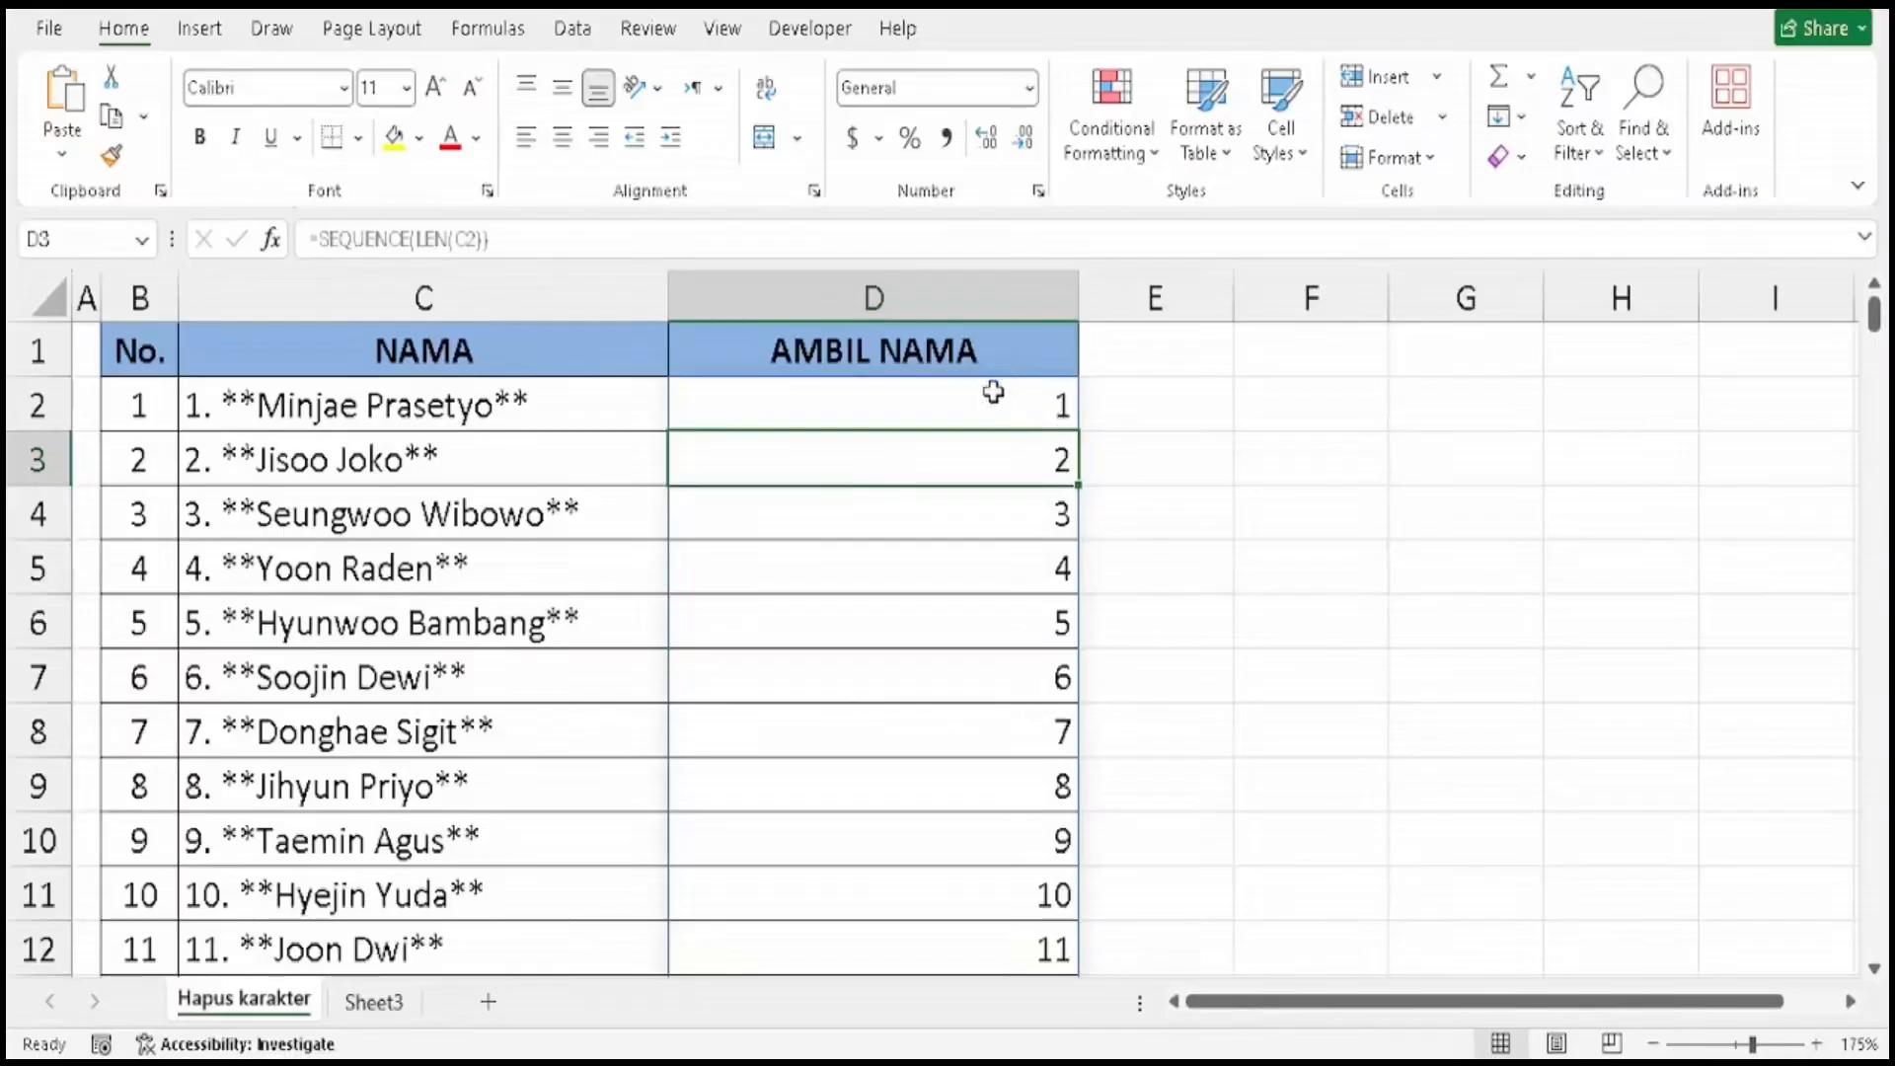
pyautogui.click(924, 405)
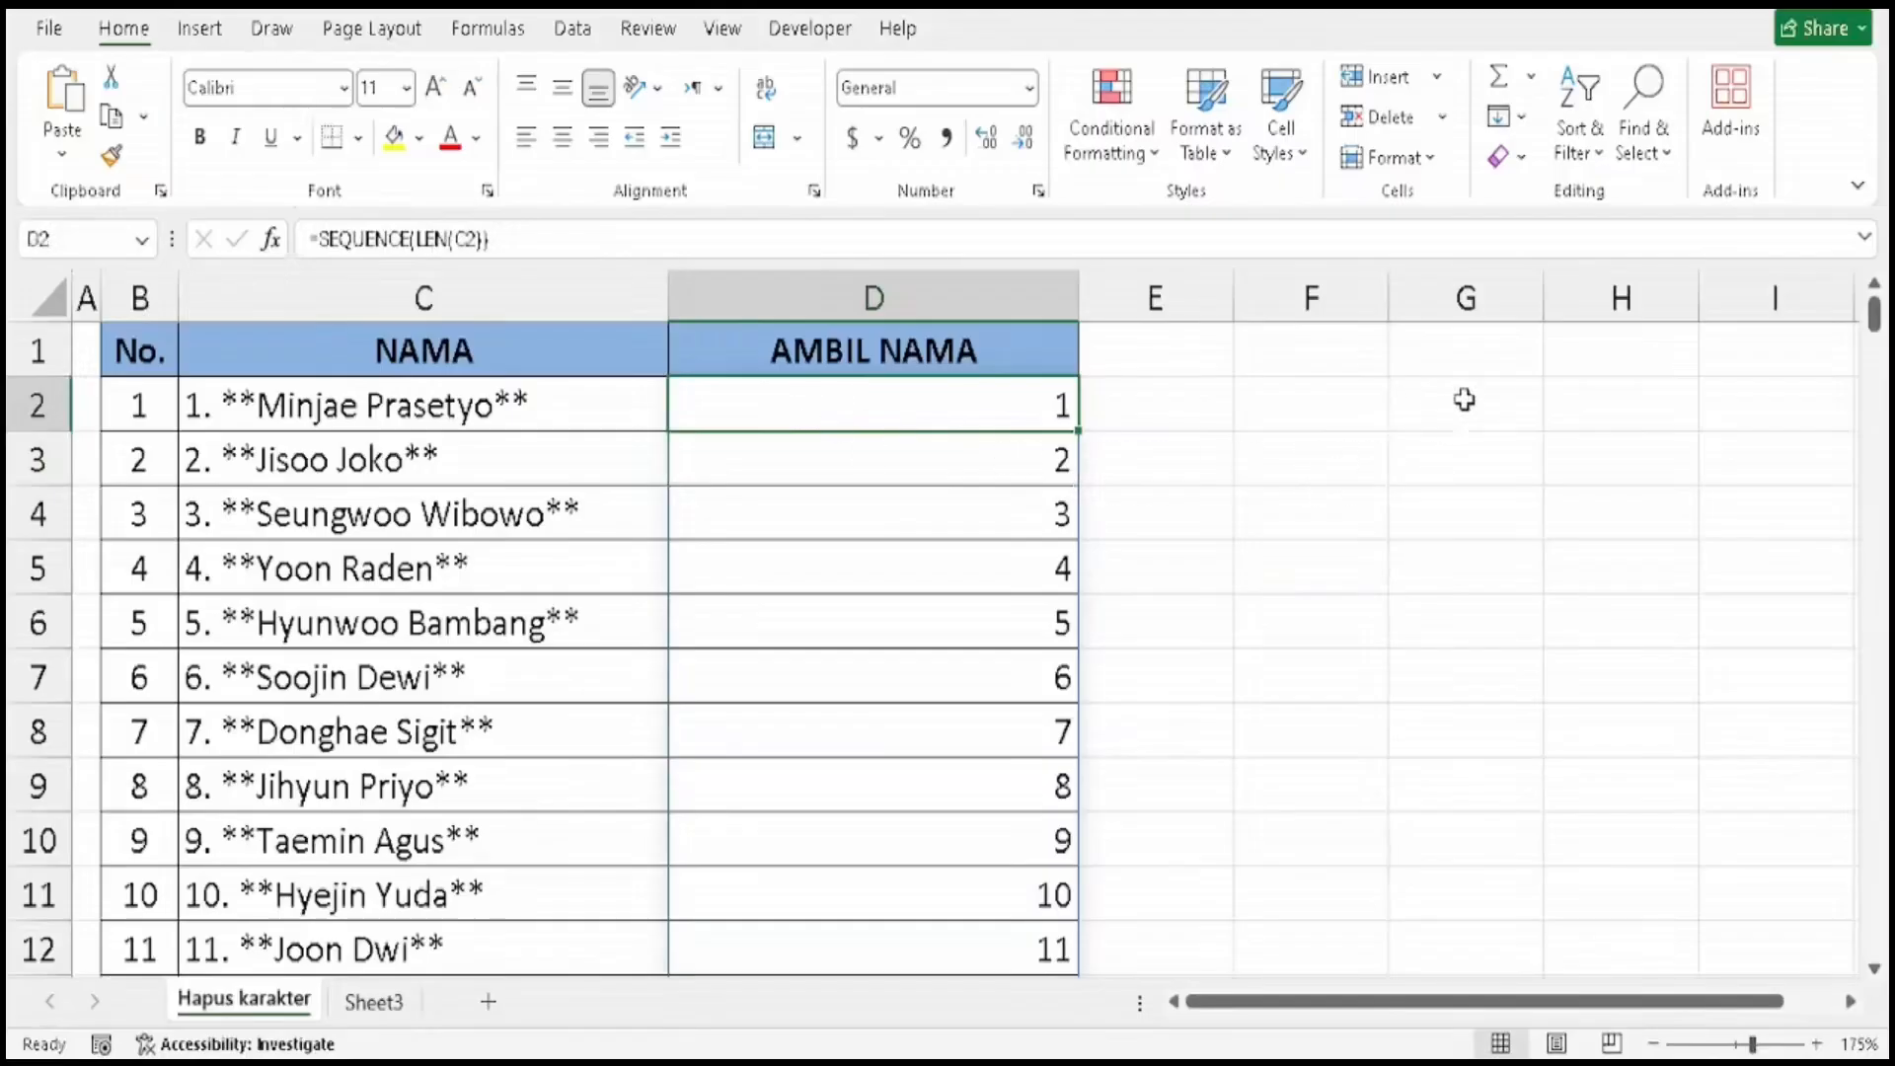
# Write the function names LEN, SEQUENCE and MID in G2 to G4 as notes.
pyautogui.click(1465, 400)
pyautogui.write('LEN')
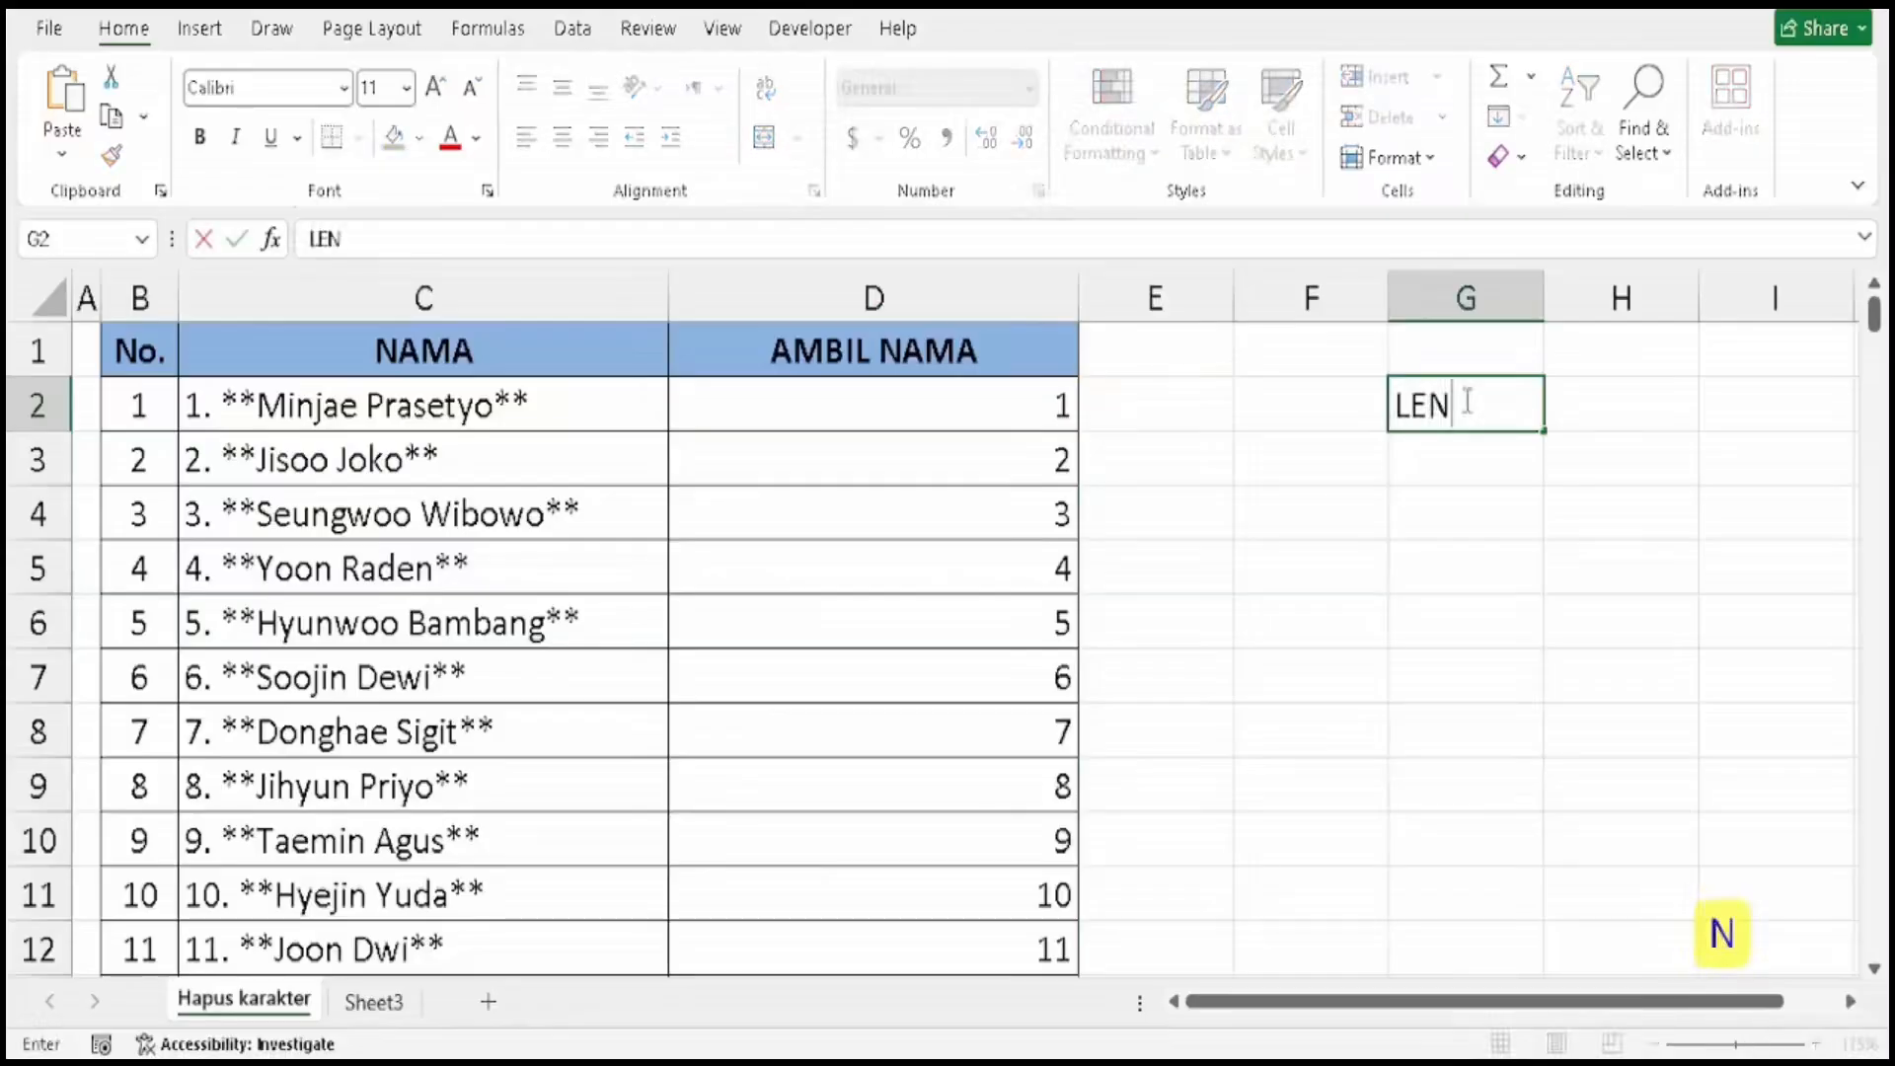
pyautogui.press('Return')
pyautogui.write('SW')
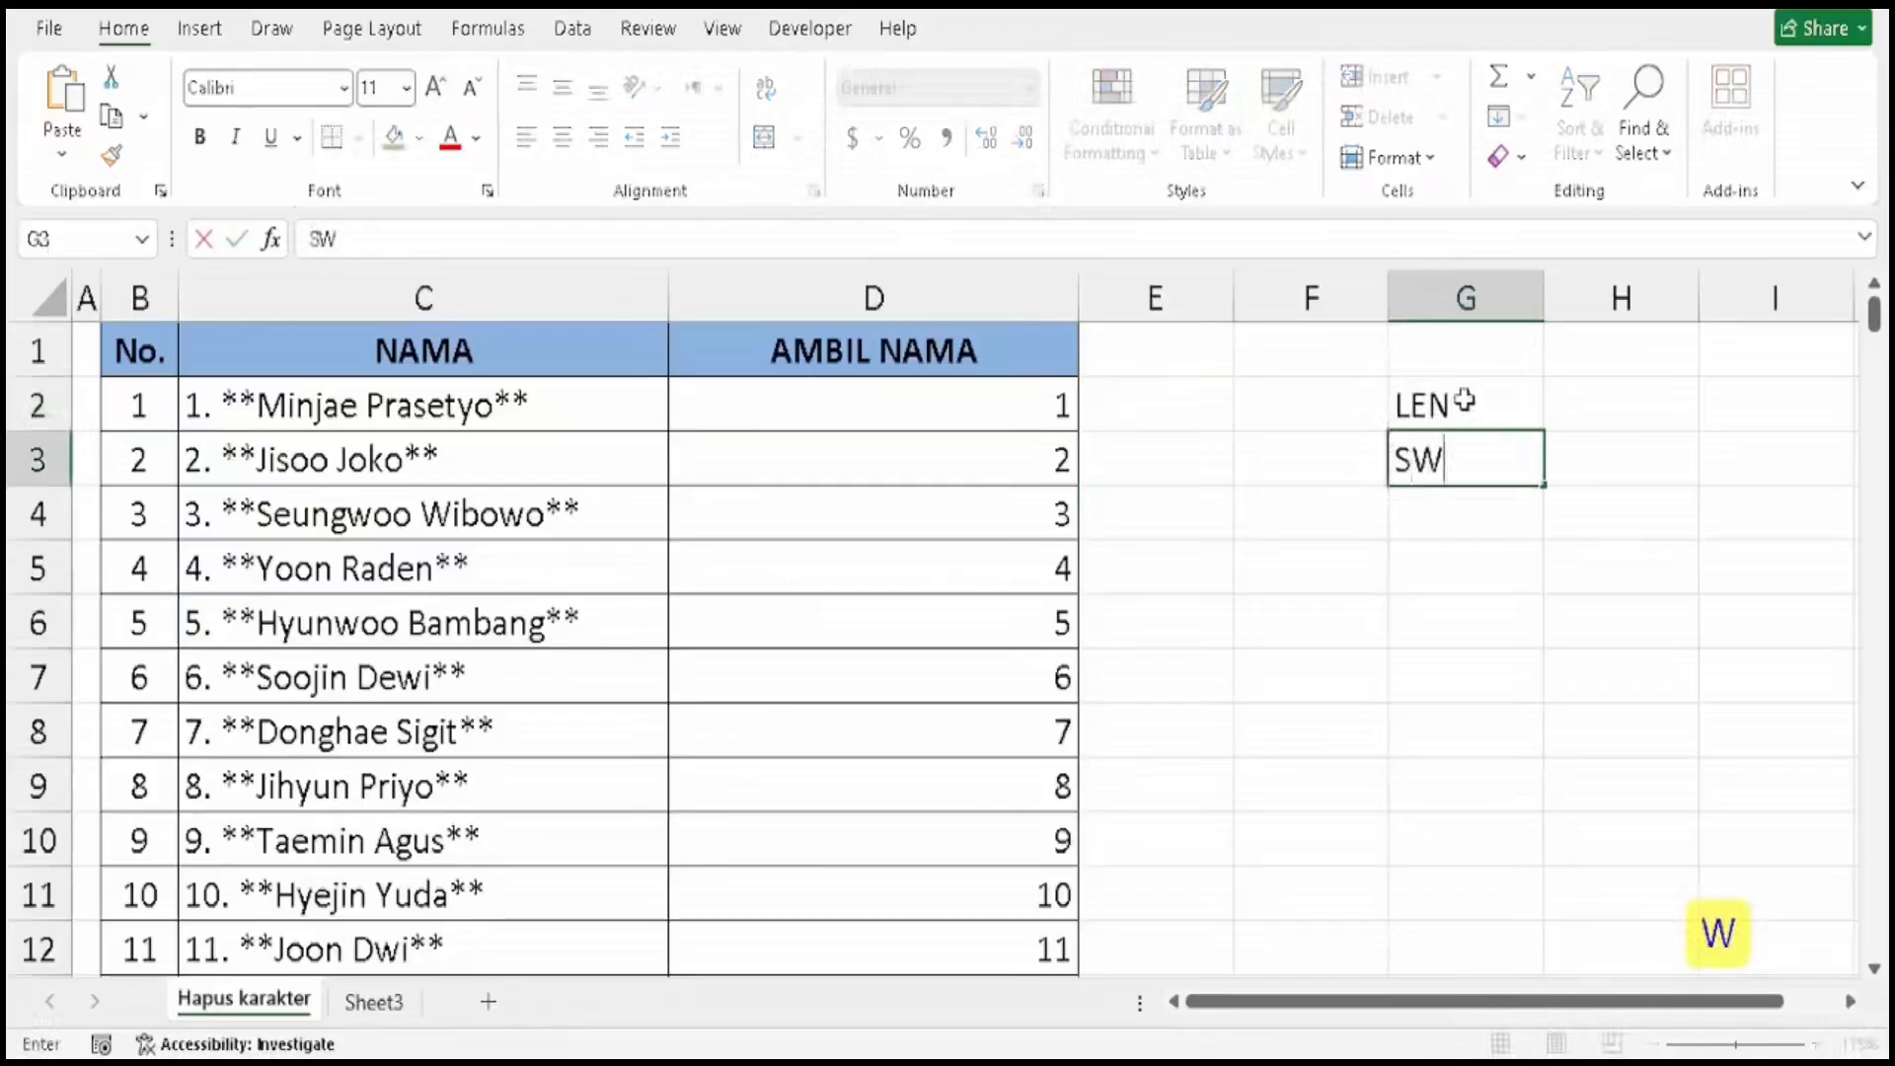
pyautogui.press('BackSpace')
pyautogui.write('EQUENCE')
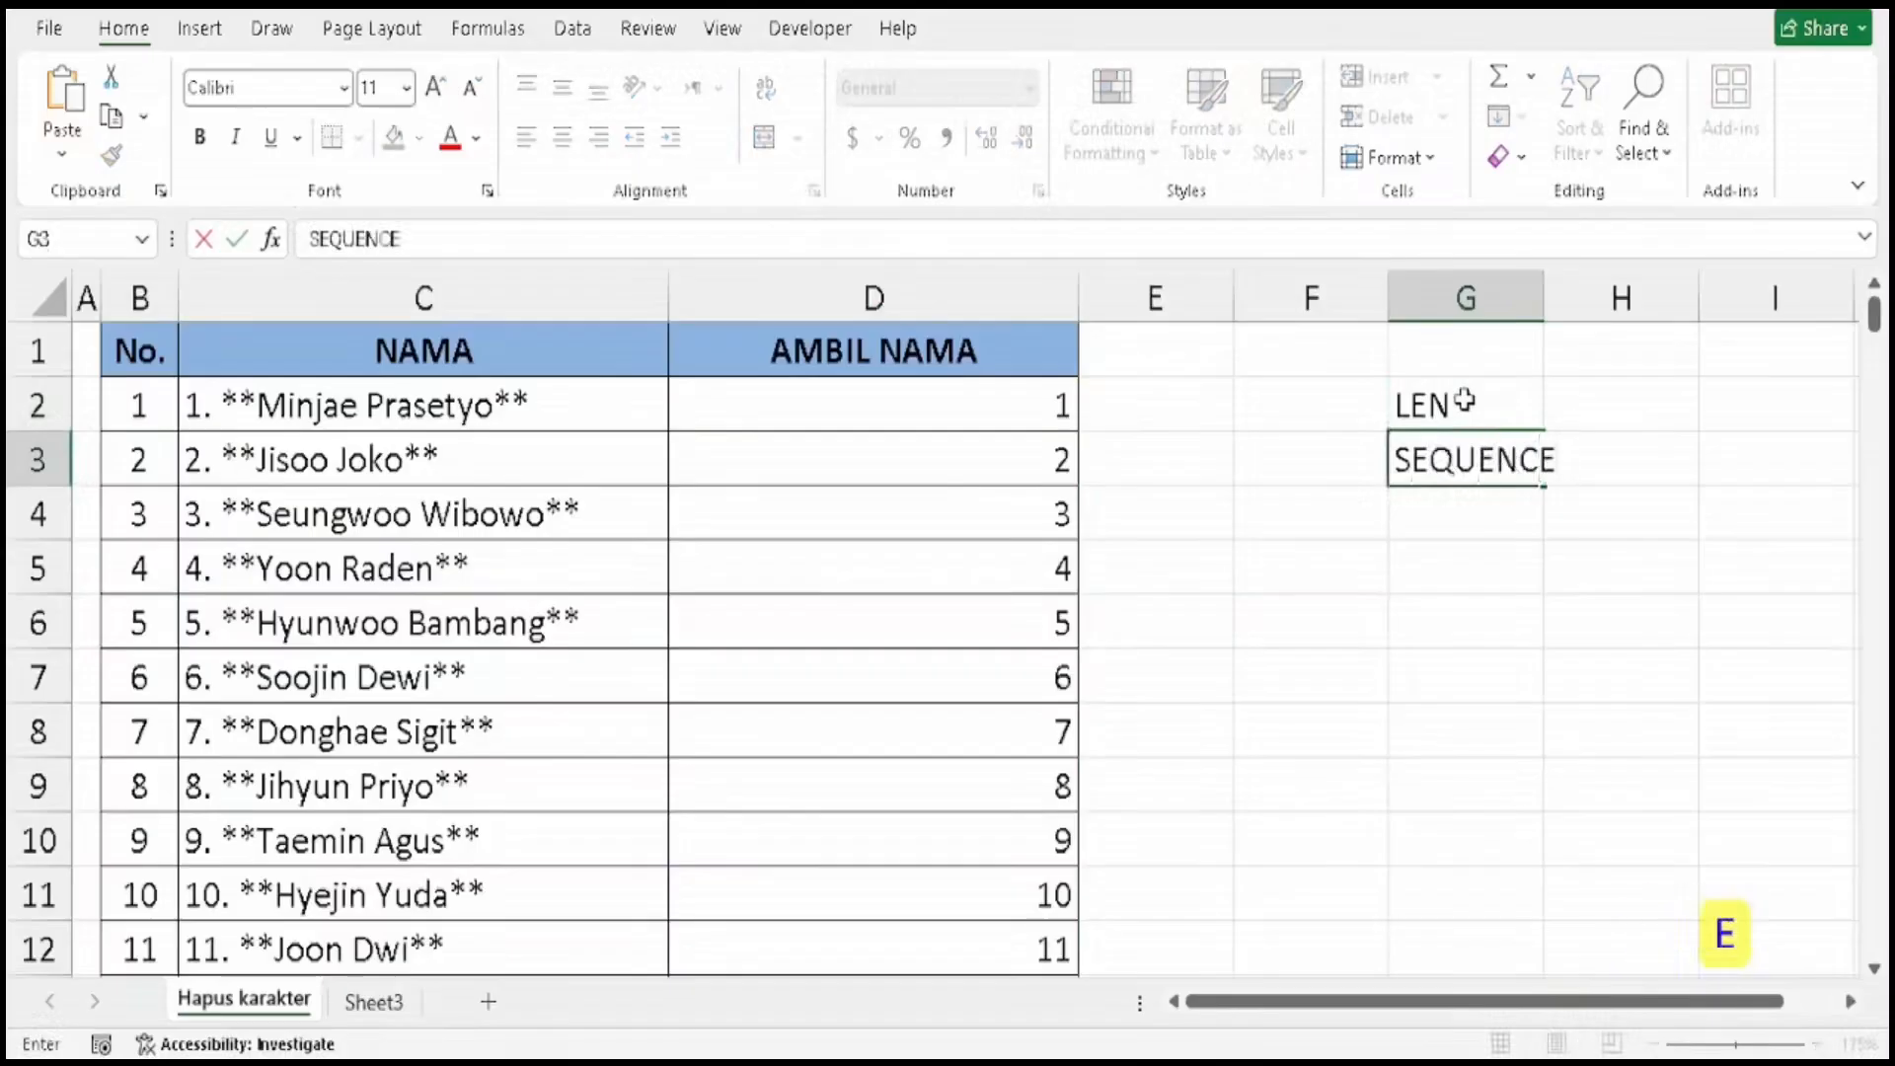
pyautogui.press('Return')
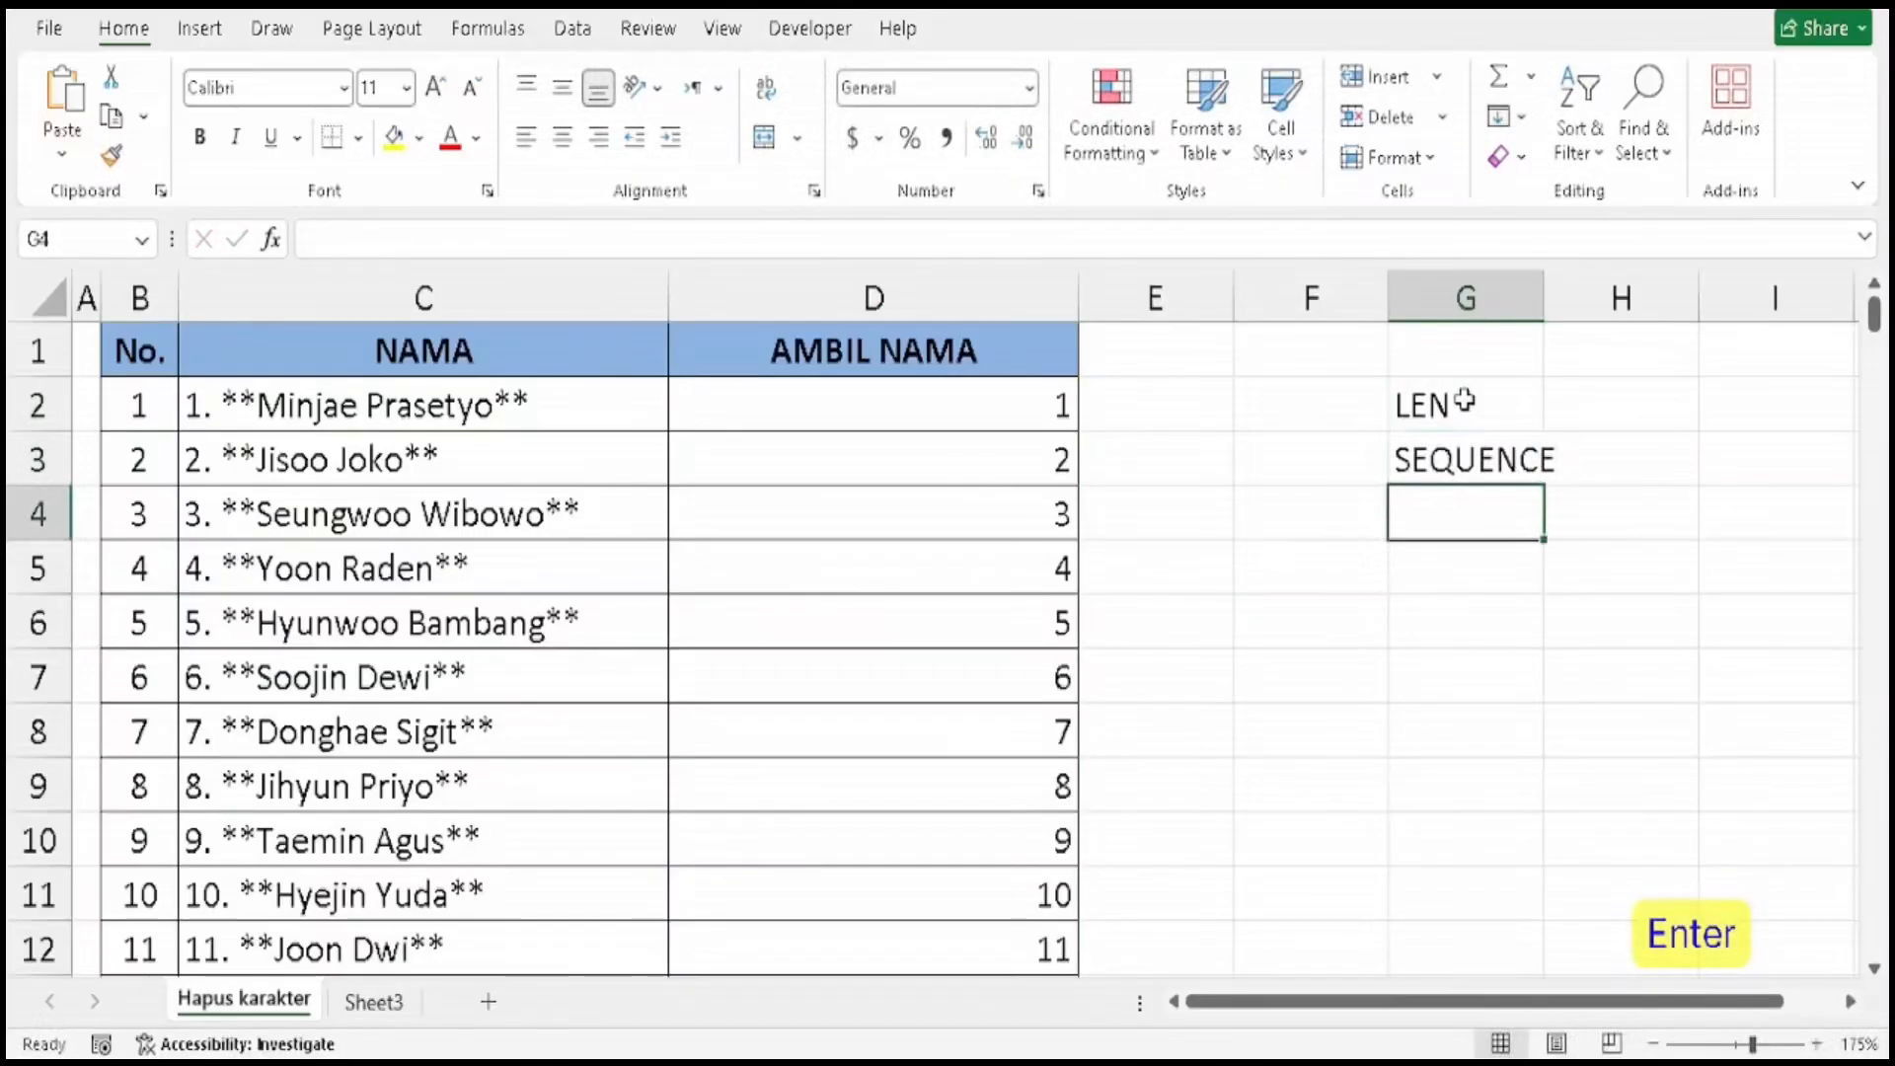
pyautogui.click(938, 401)
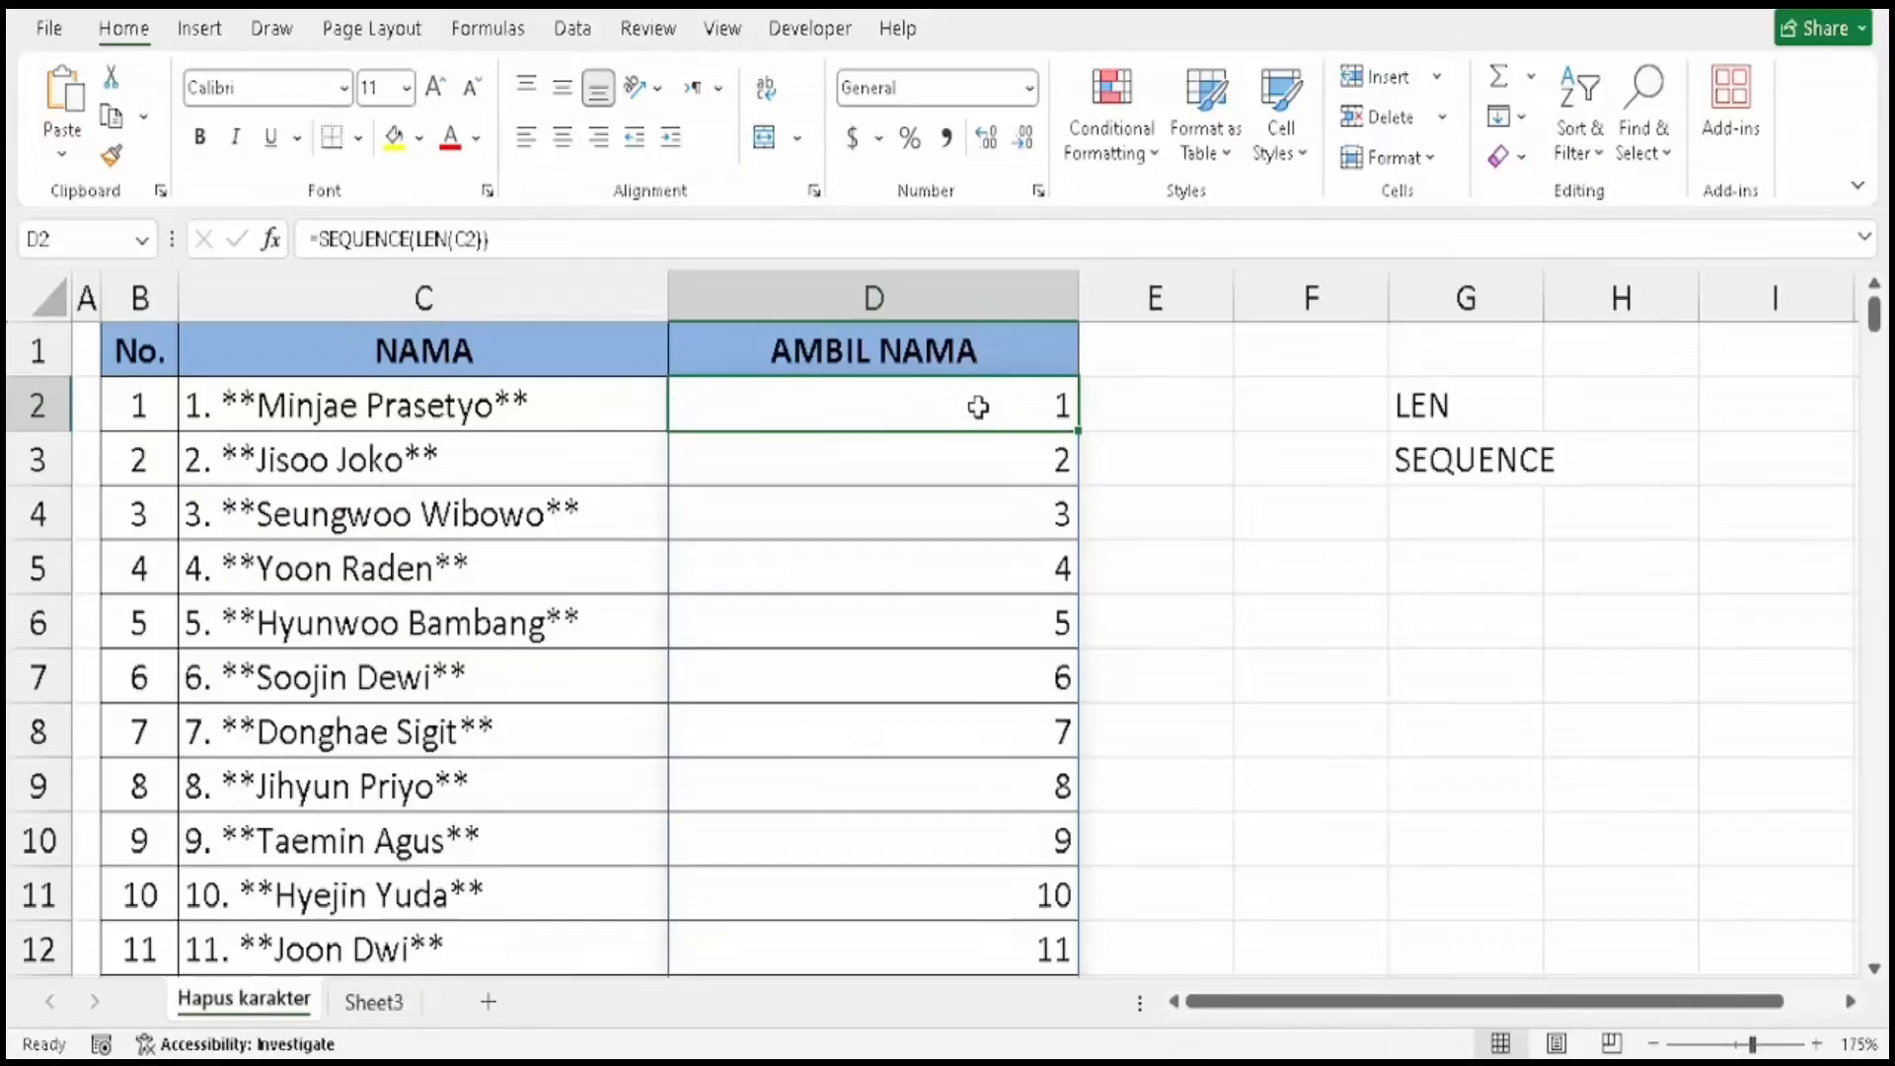
pyautogui.click(1432, 521)
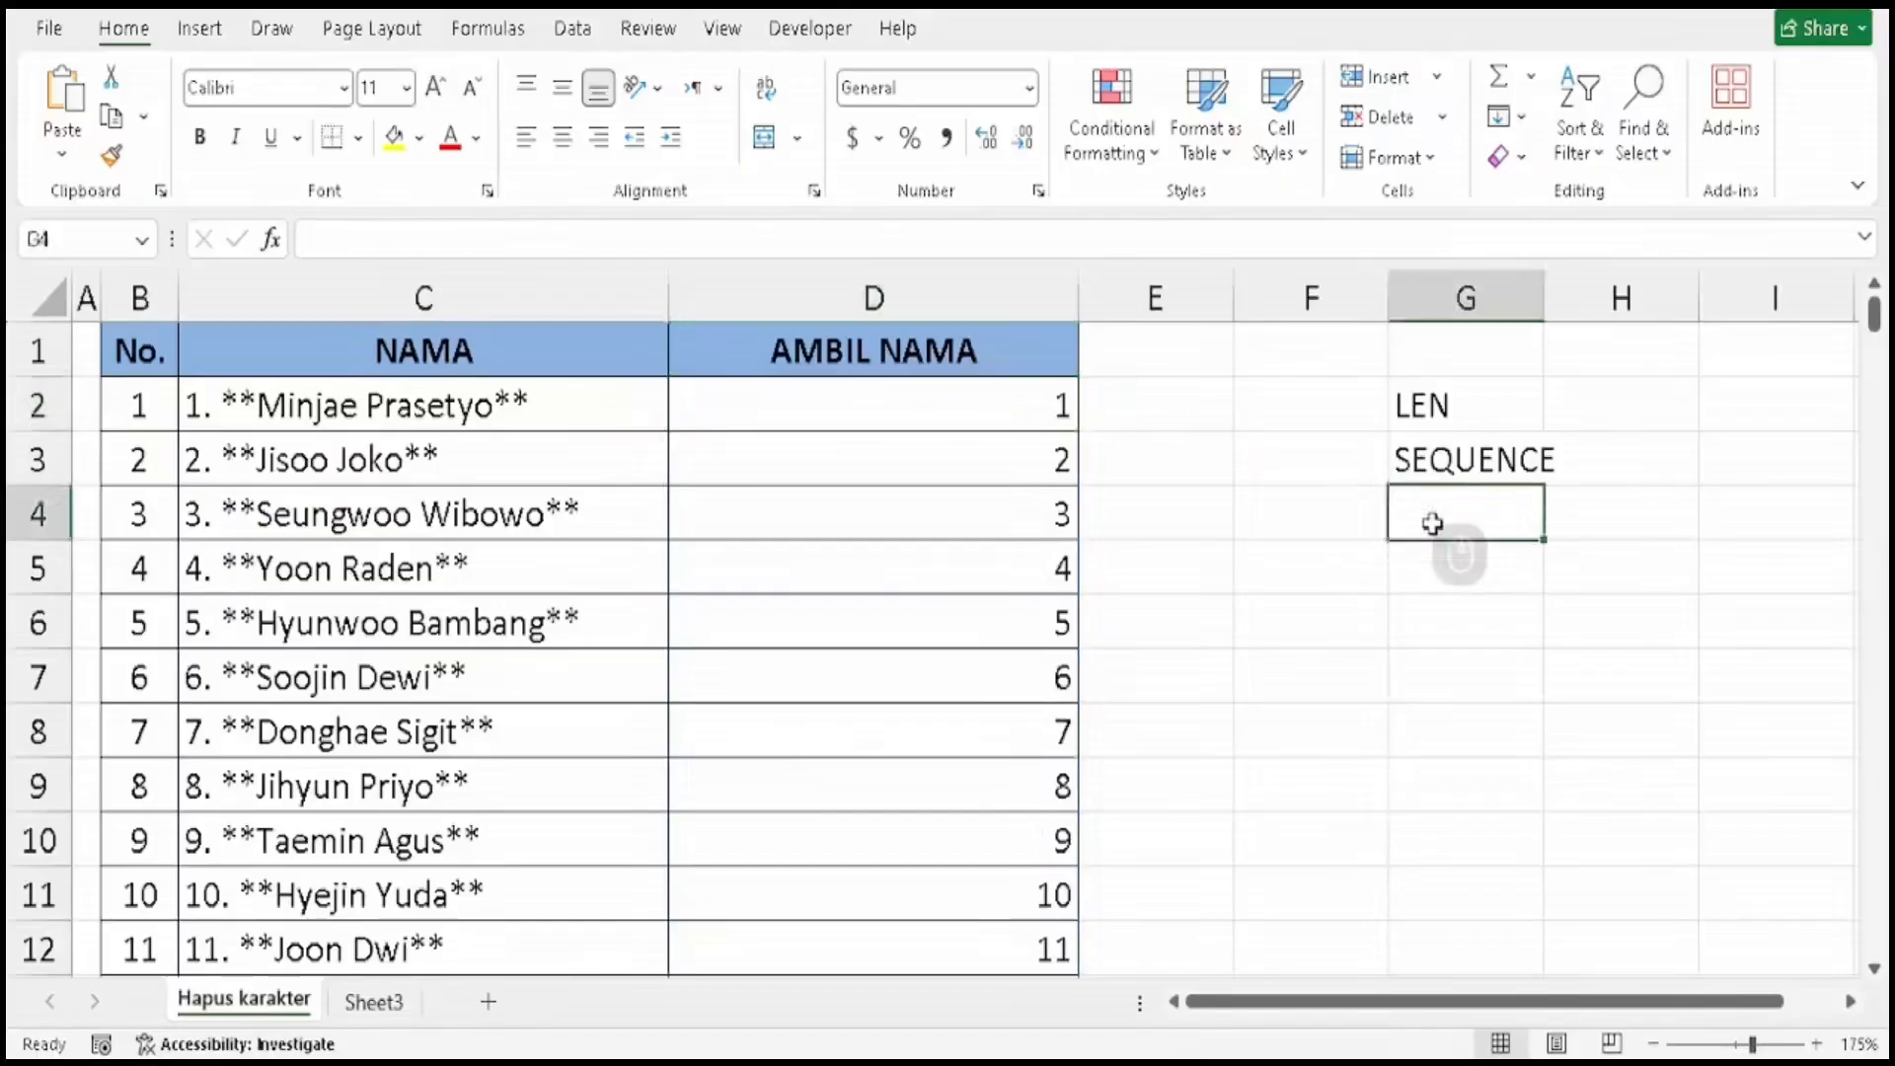
pyautogui.write('MID')
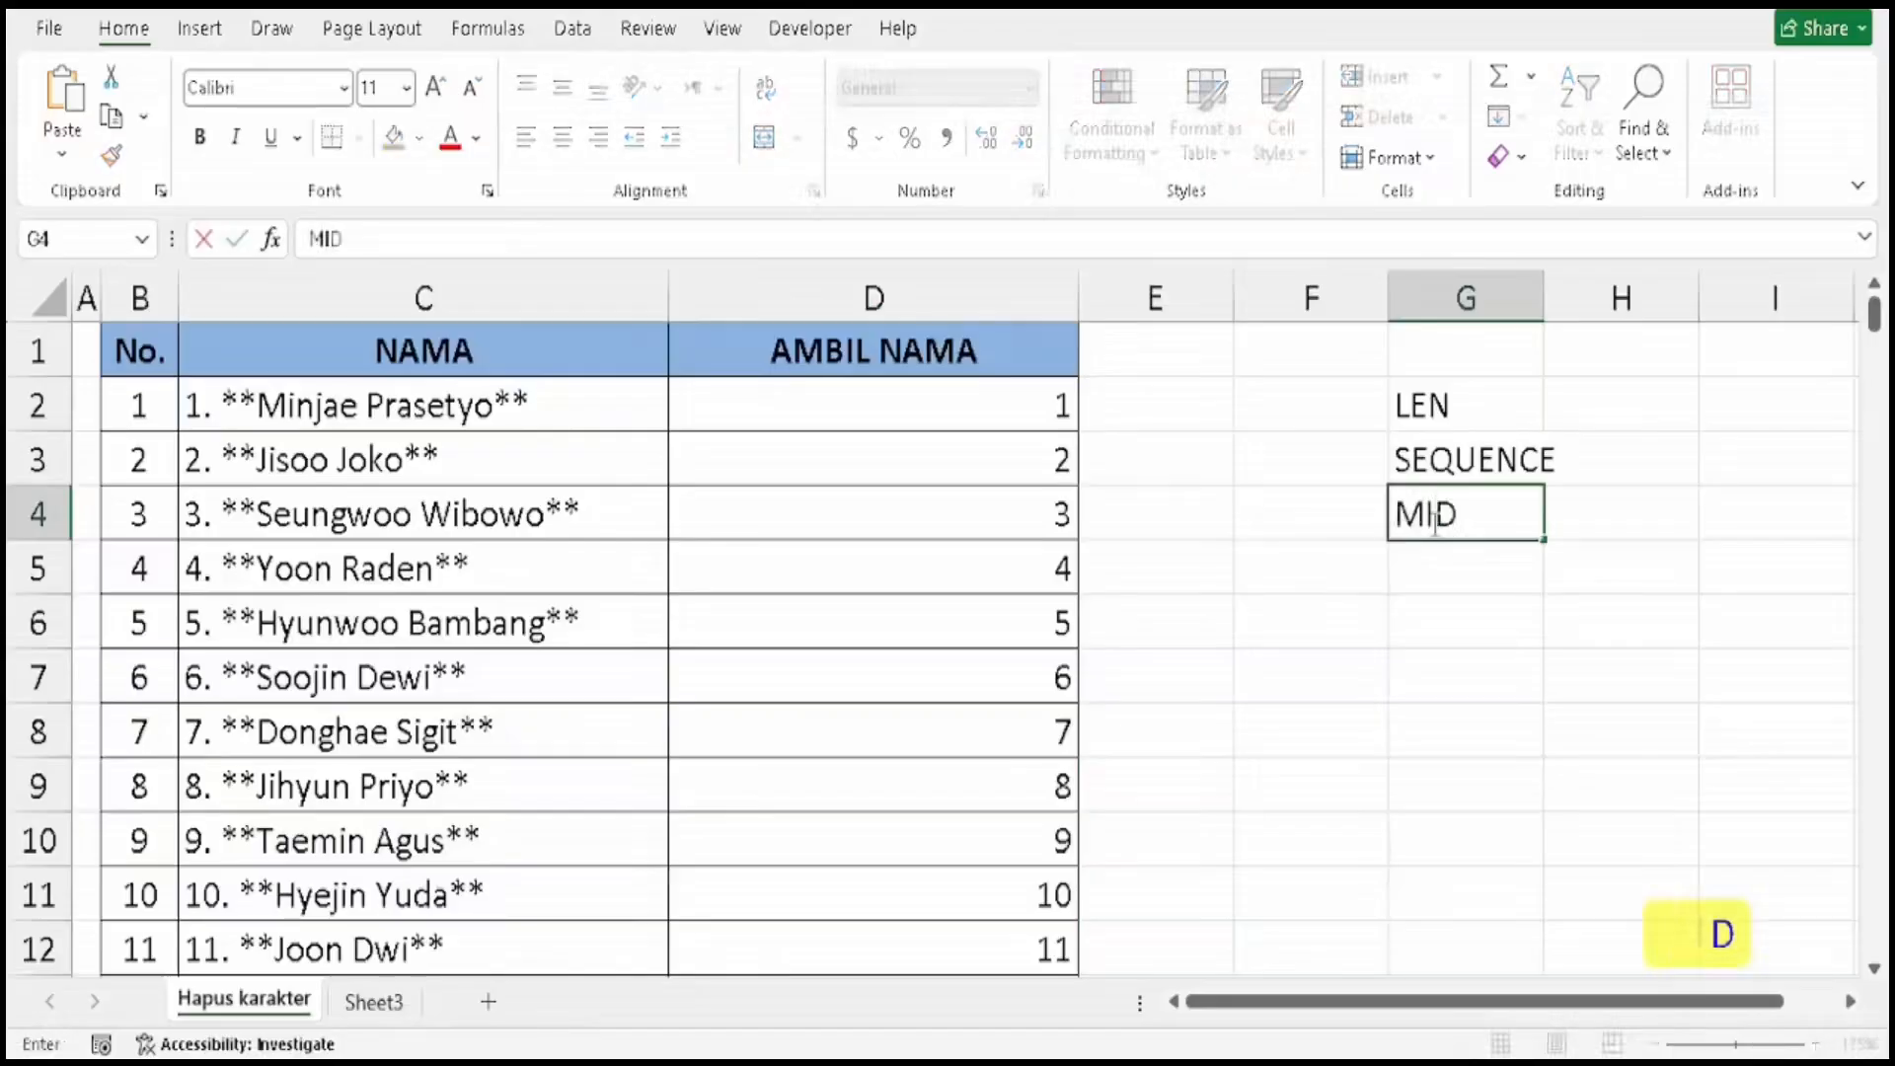
pyautogui.click(934, 401)
pyautogui.doubleClick(934, 403)
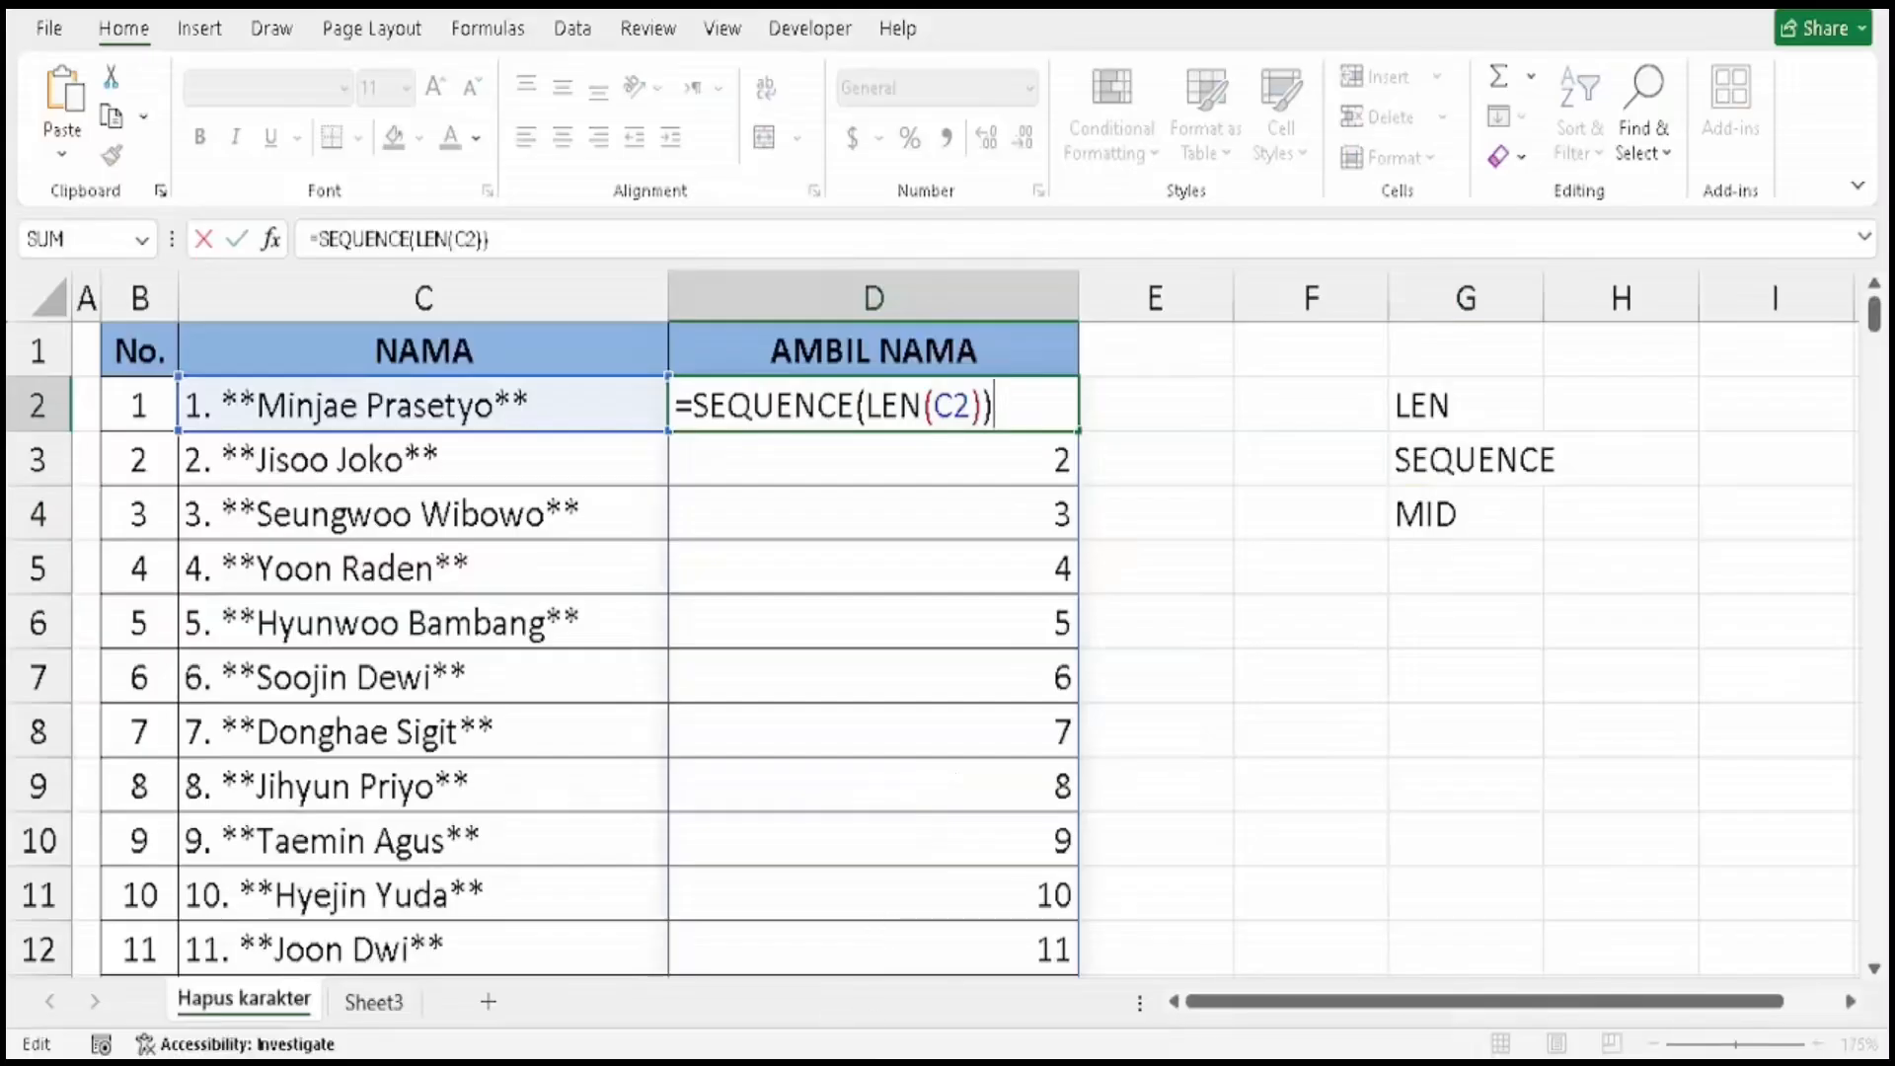
# Insert MID(C2, before SEQUENCE in D2's formula, making C2 MID's text argument.
pyautogui.click(694, 394)
pyautogui.write('MID(')
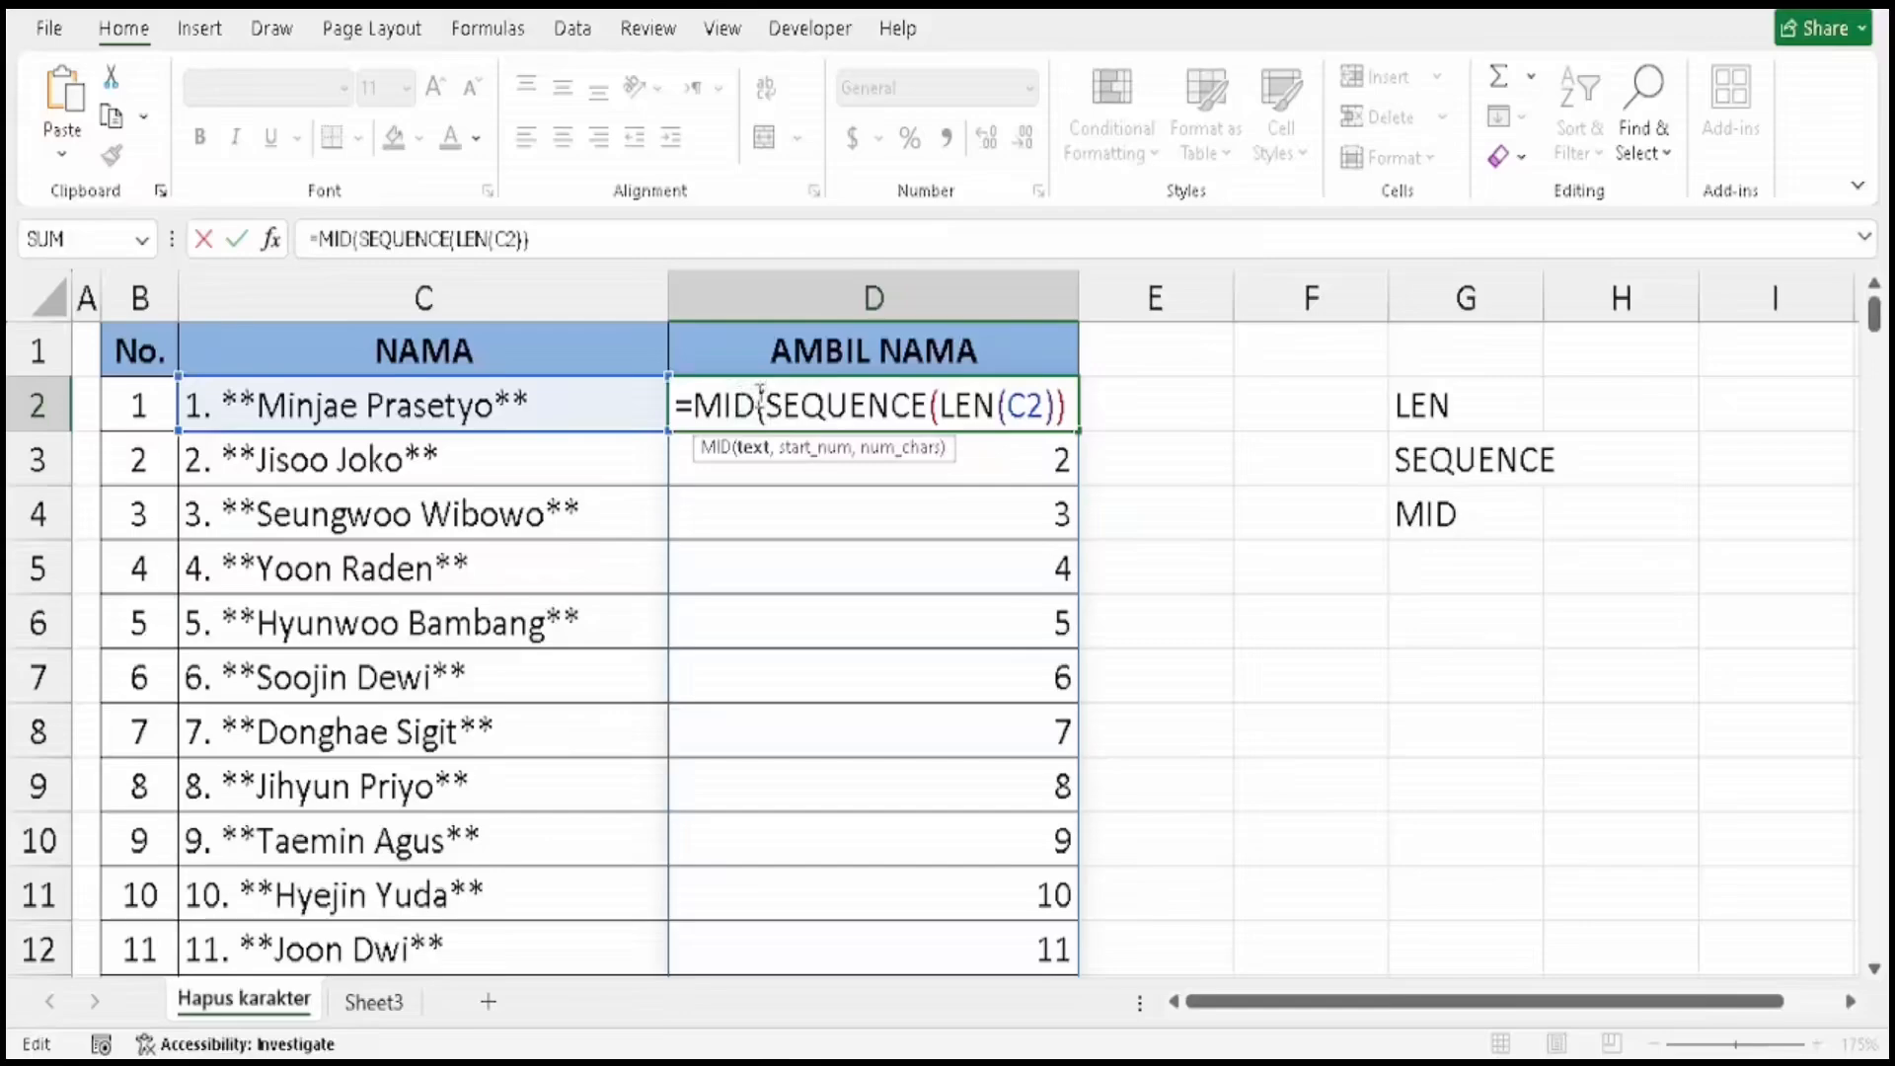
pyautogui.click(479, 404)
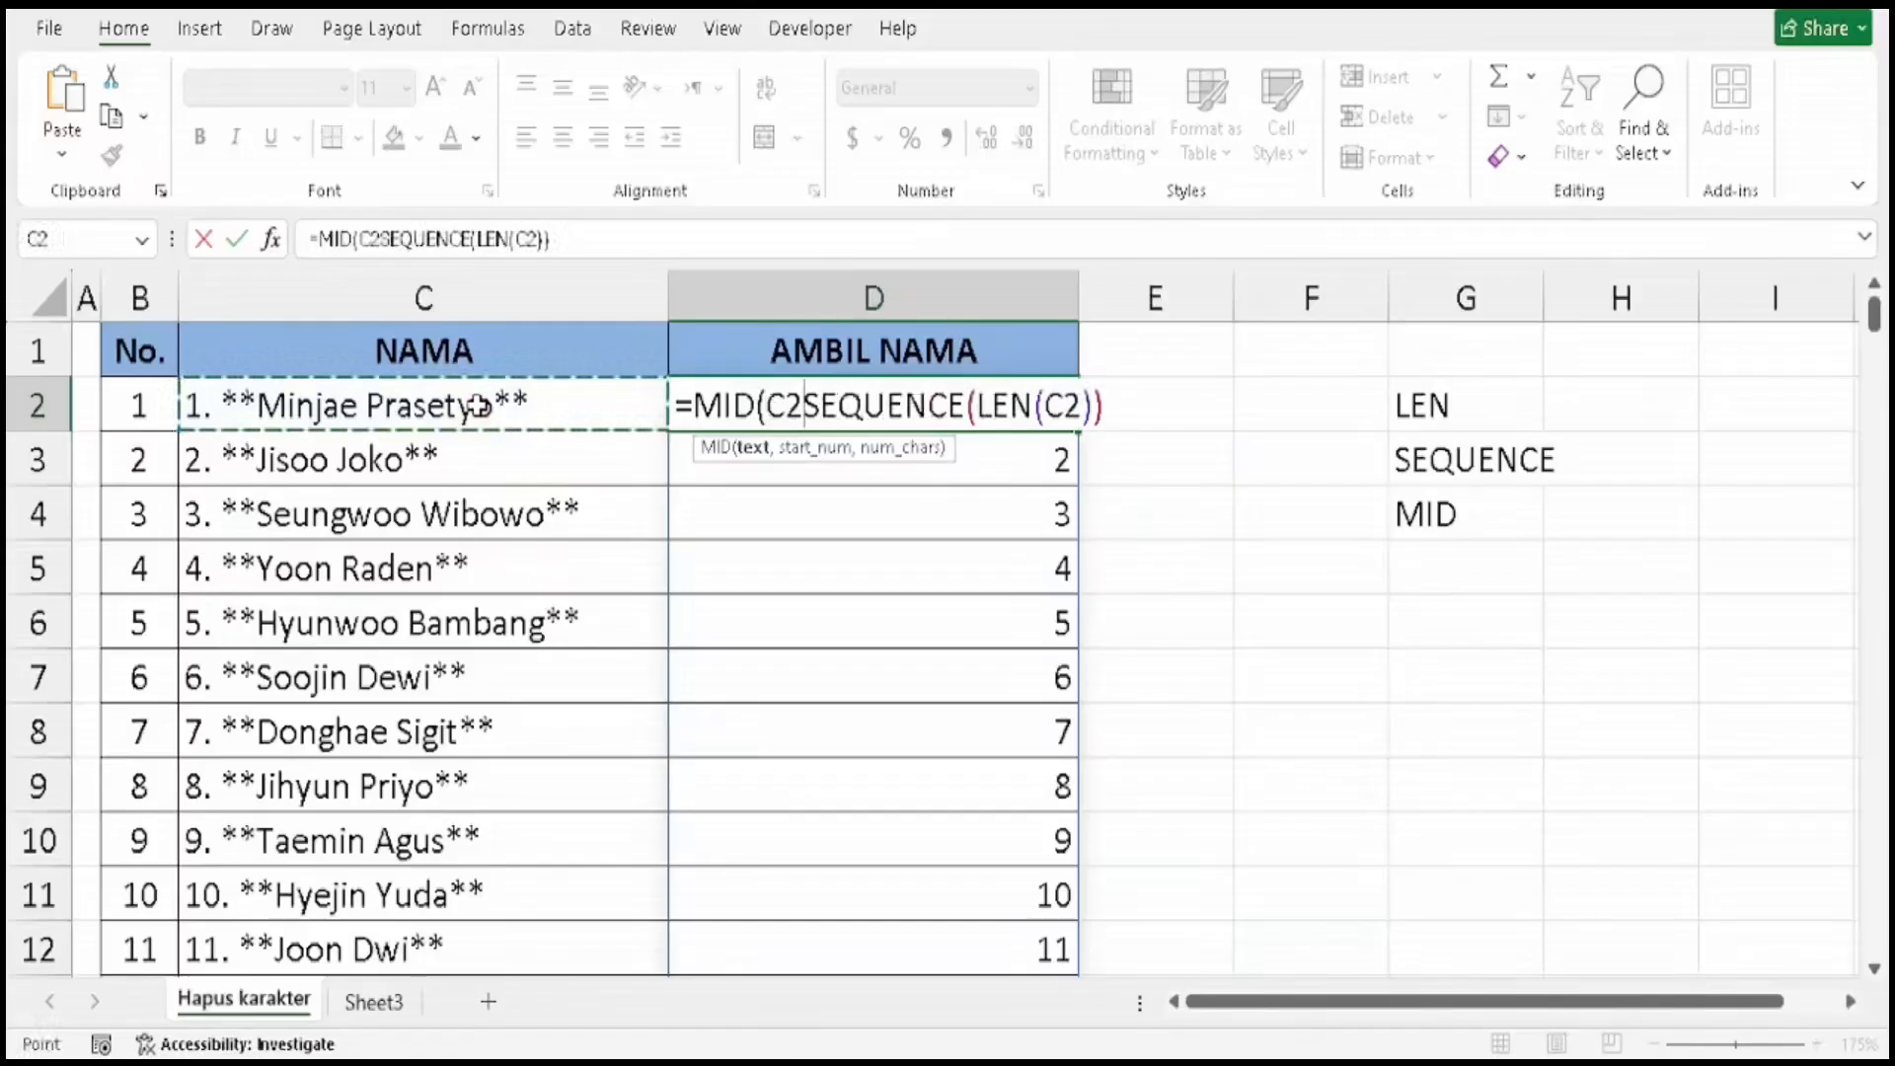
pyautogui.write(',')
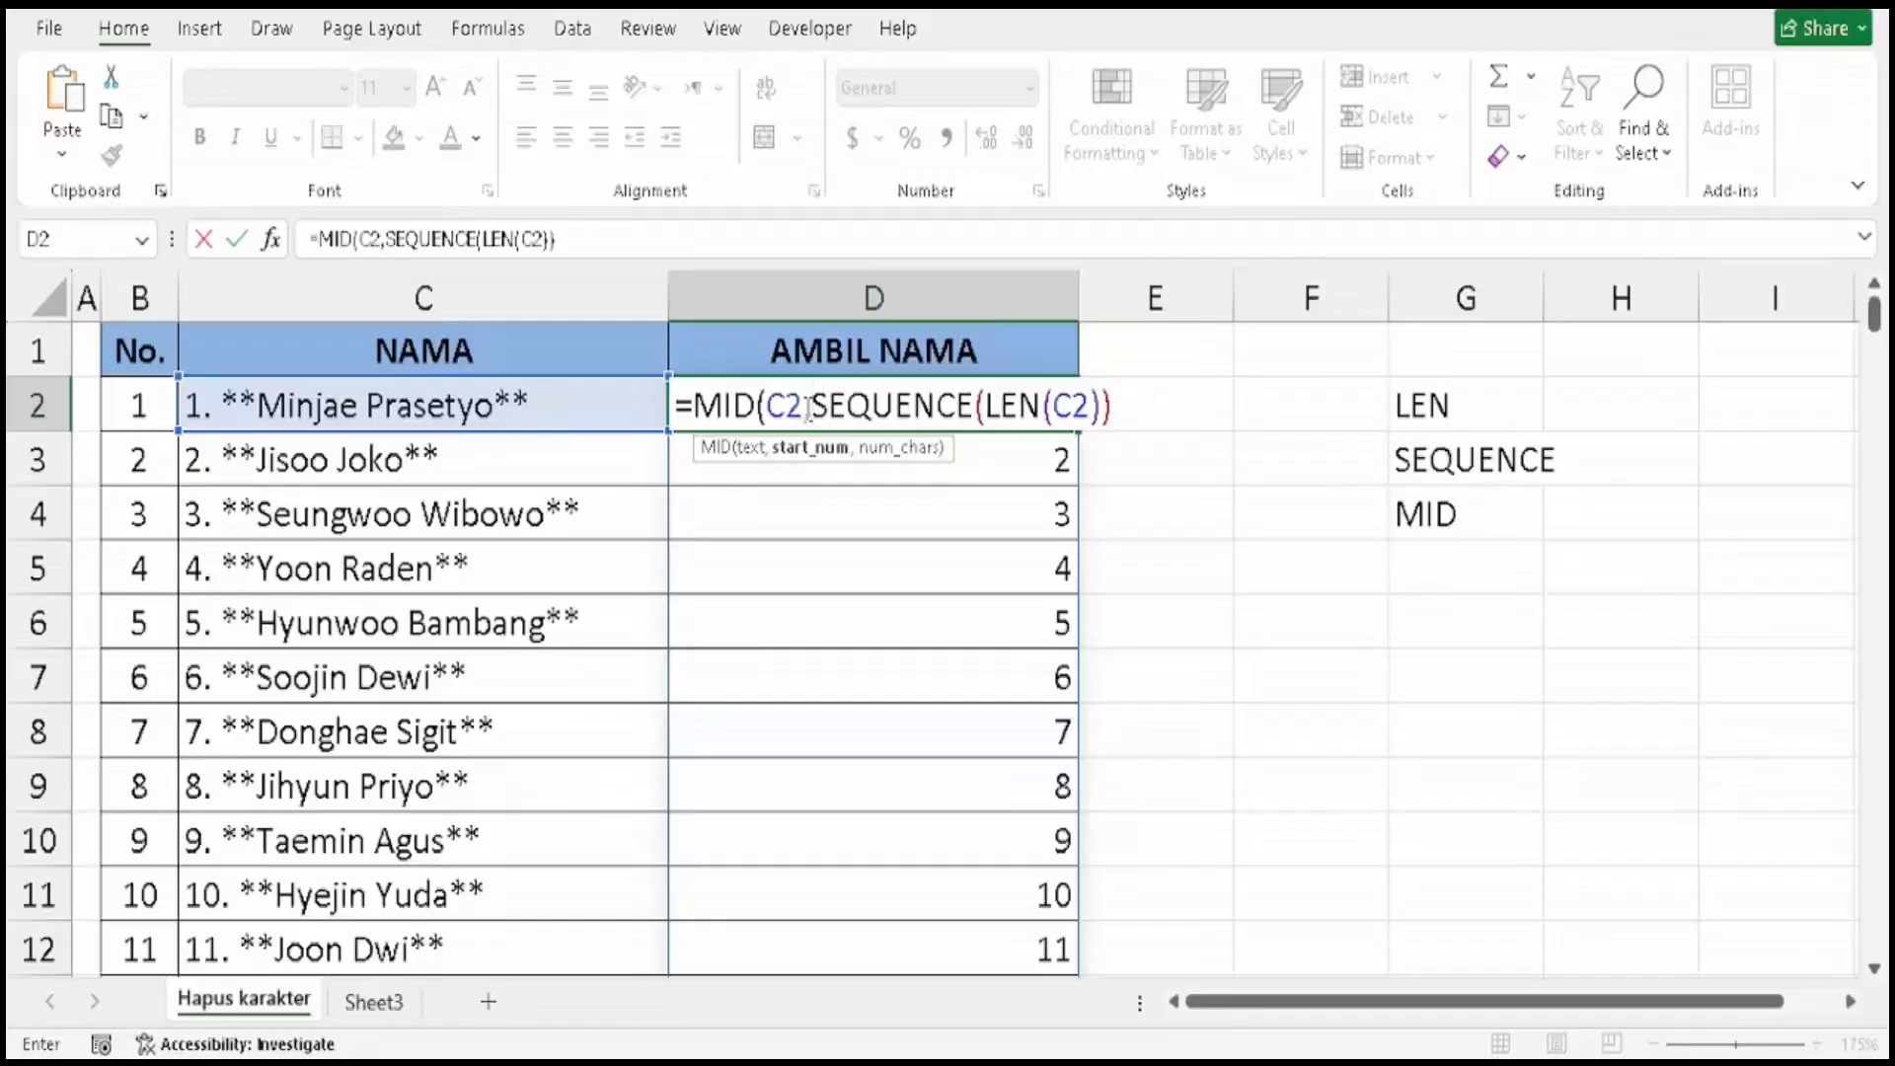
# Complete D2 as =MID(C2,SEQUENCE(LEN(C2)),1) so C2's characters spill one per row.
pyautogui.click(1119, 407)
pyautogui.write(',')
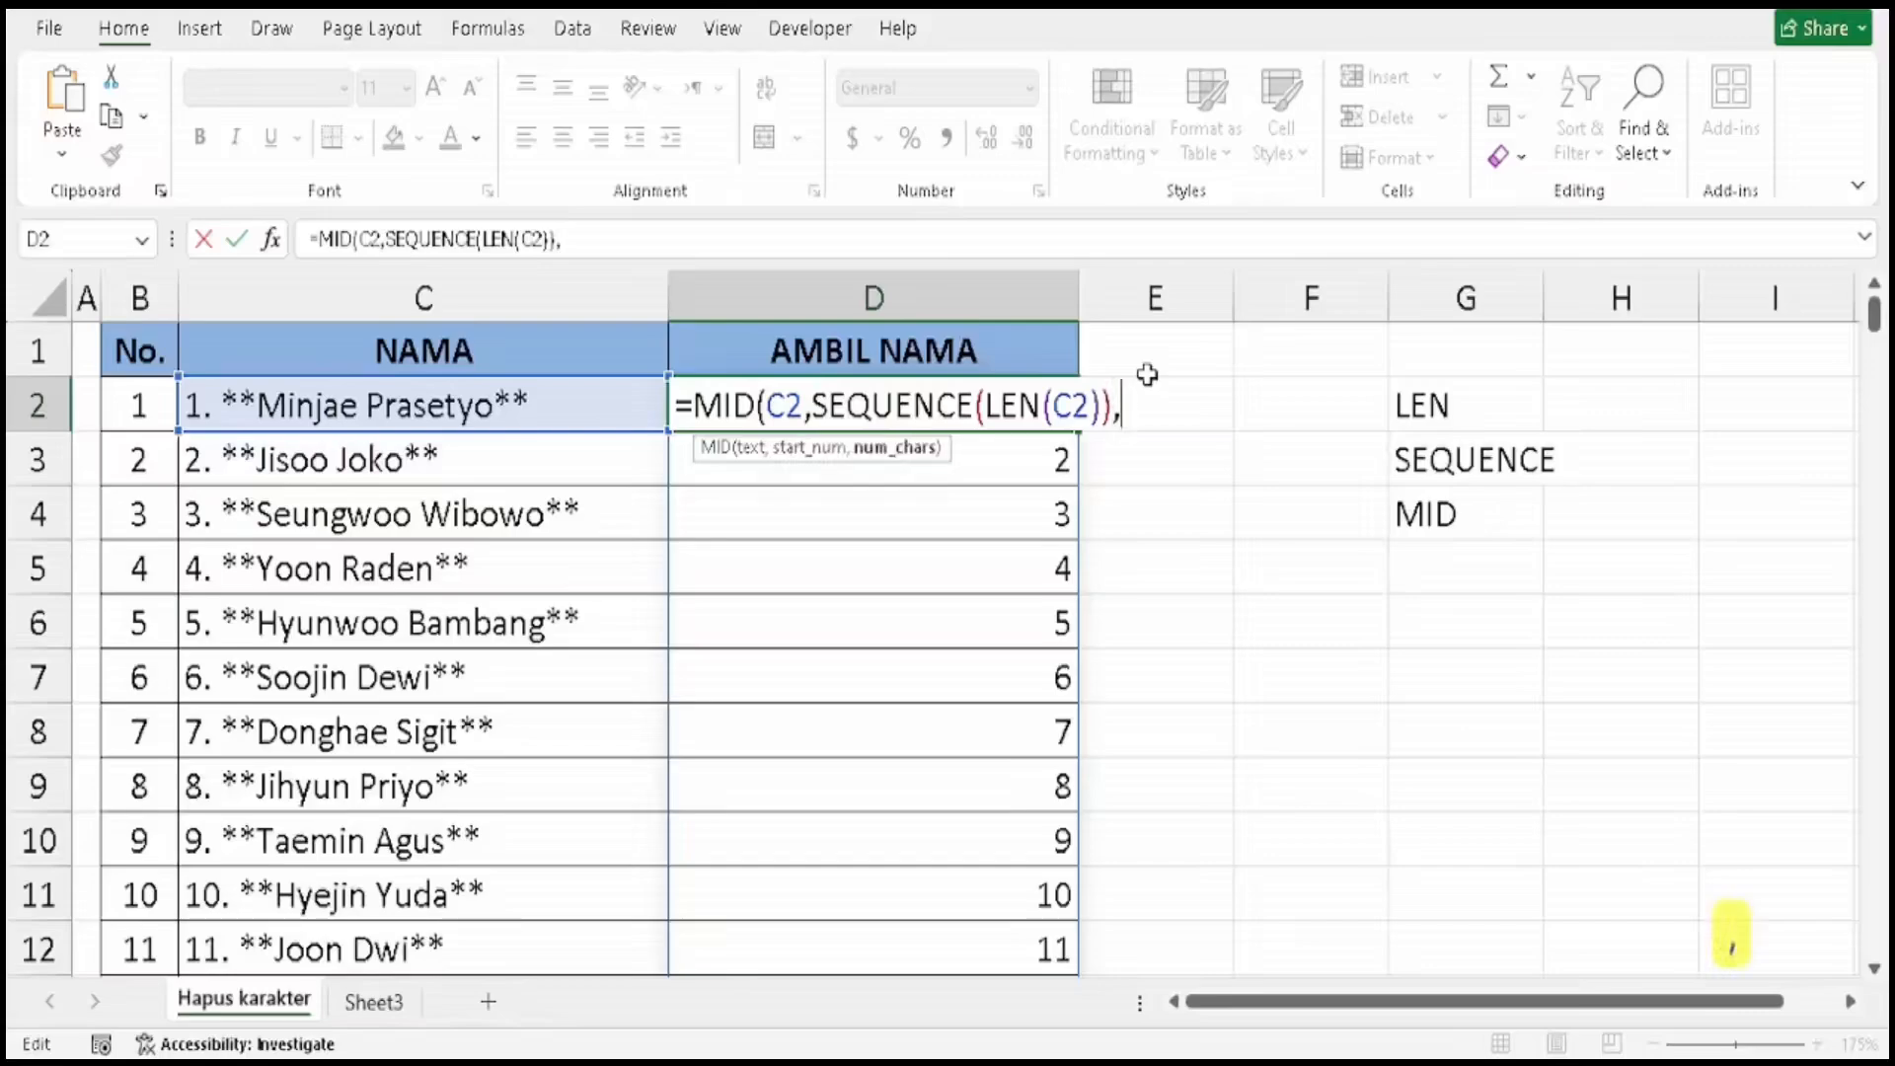
pyautogui.write('1')
pyautogui.press('shift')
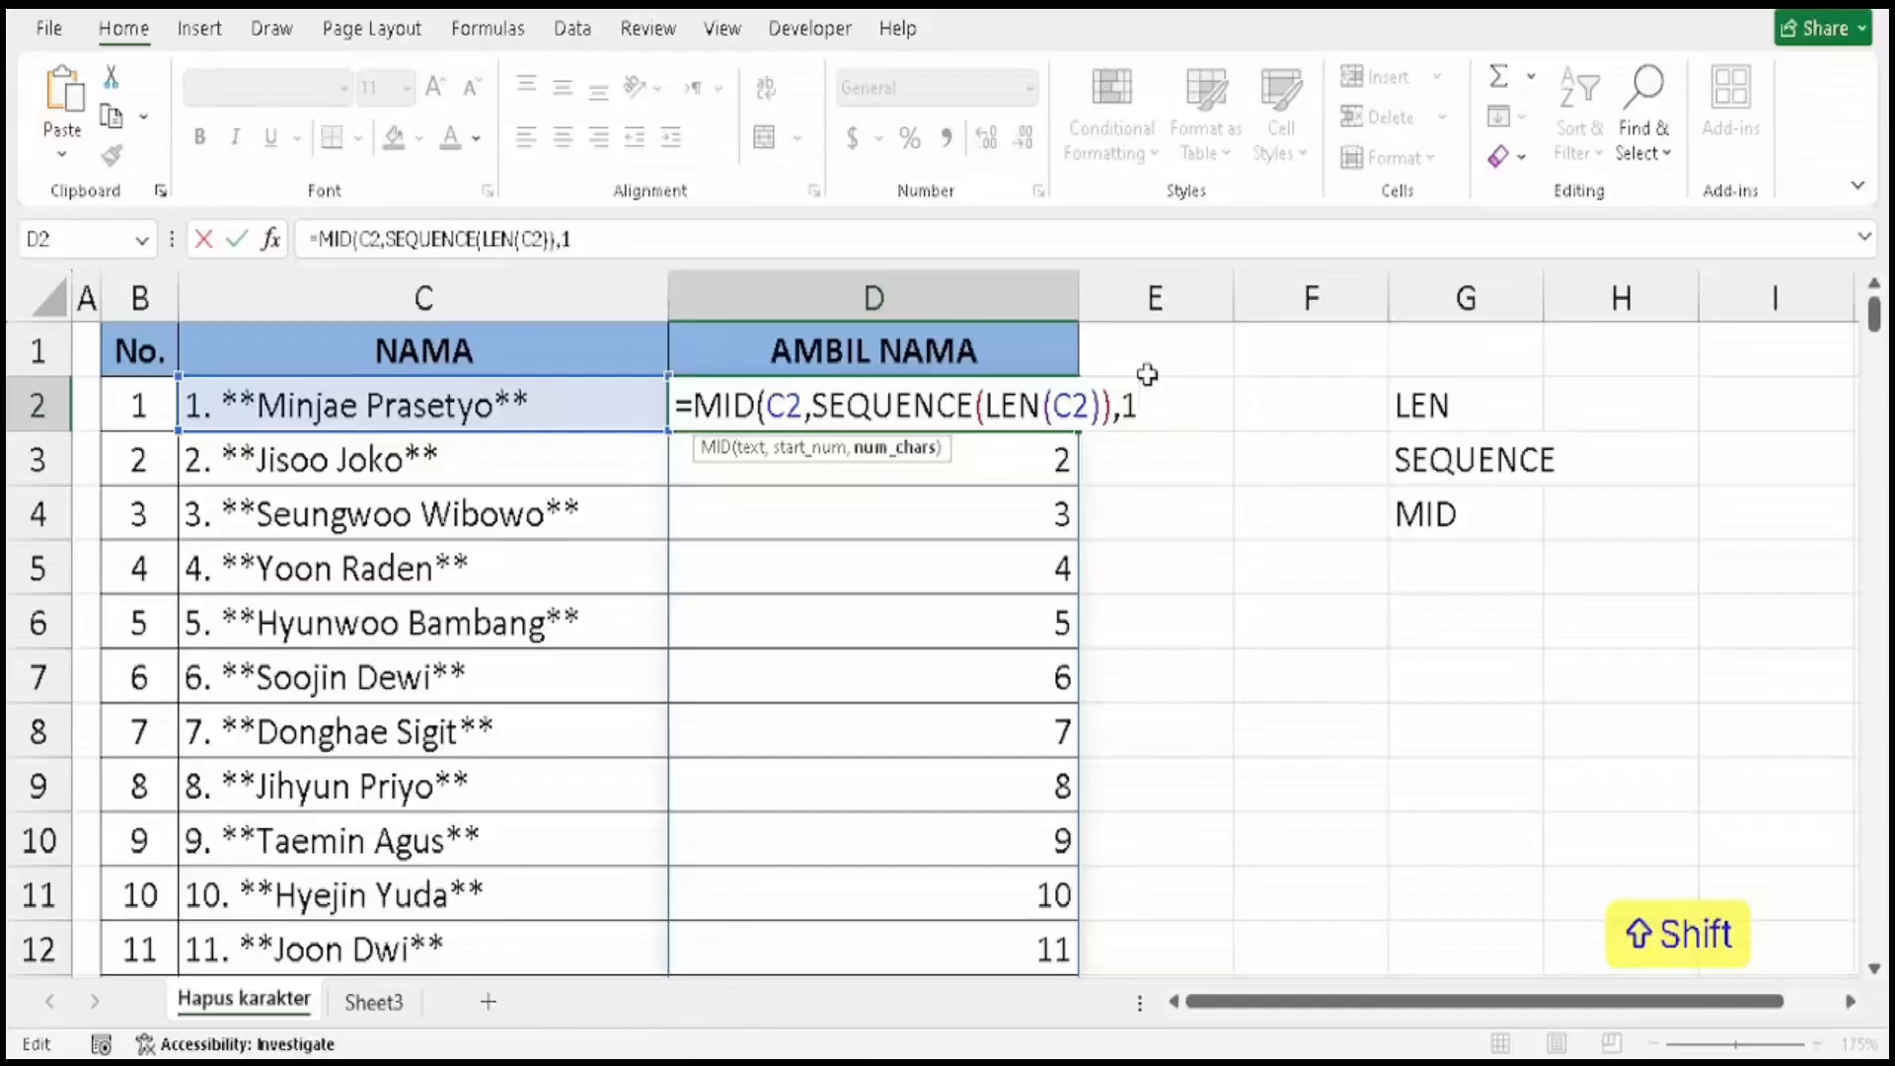
pyautogui.write(')')
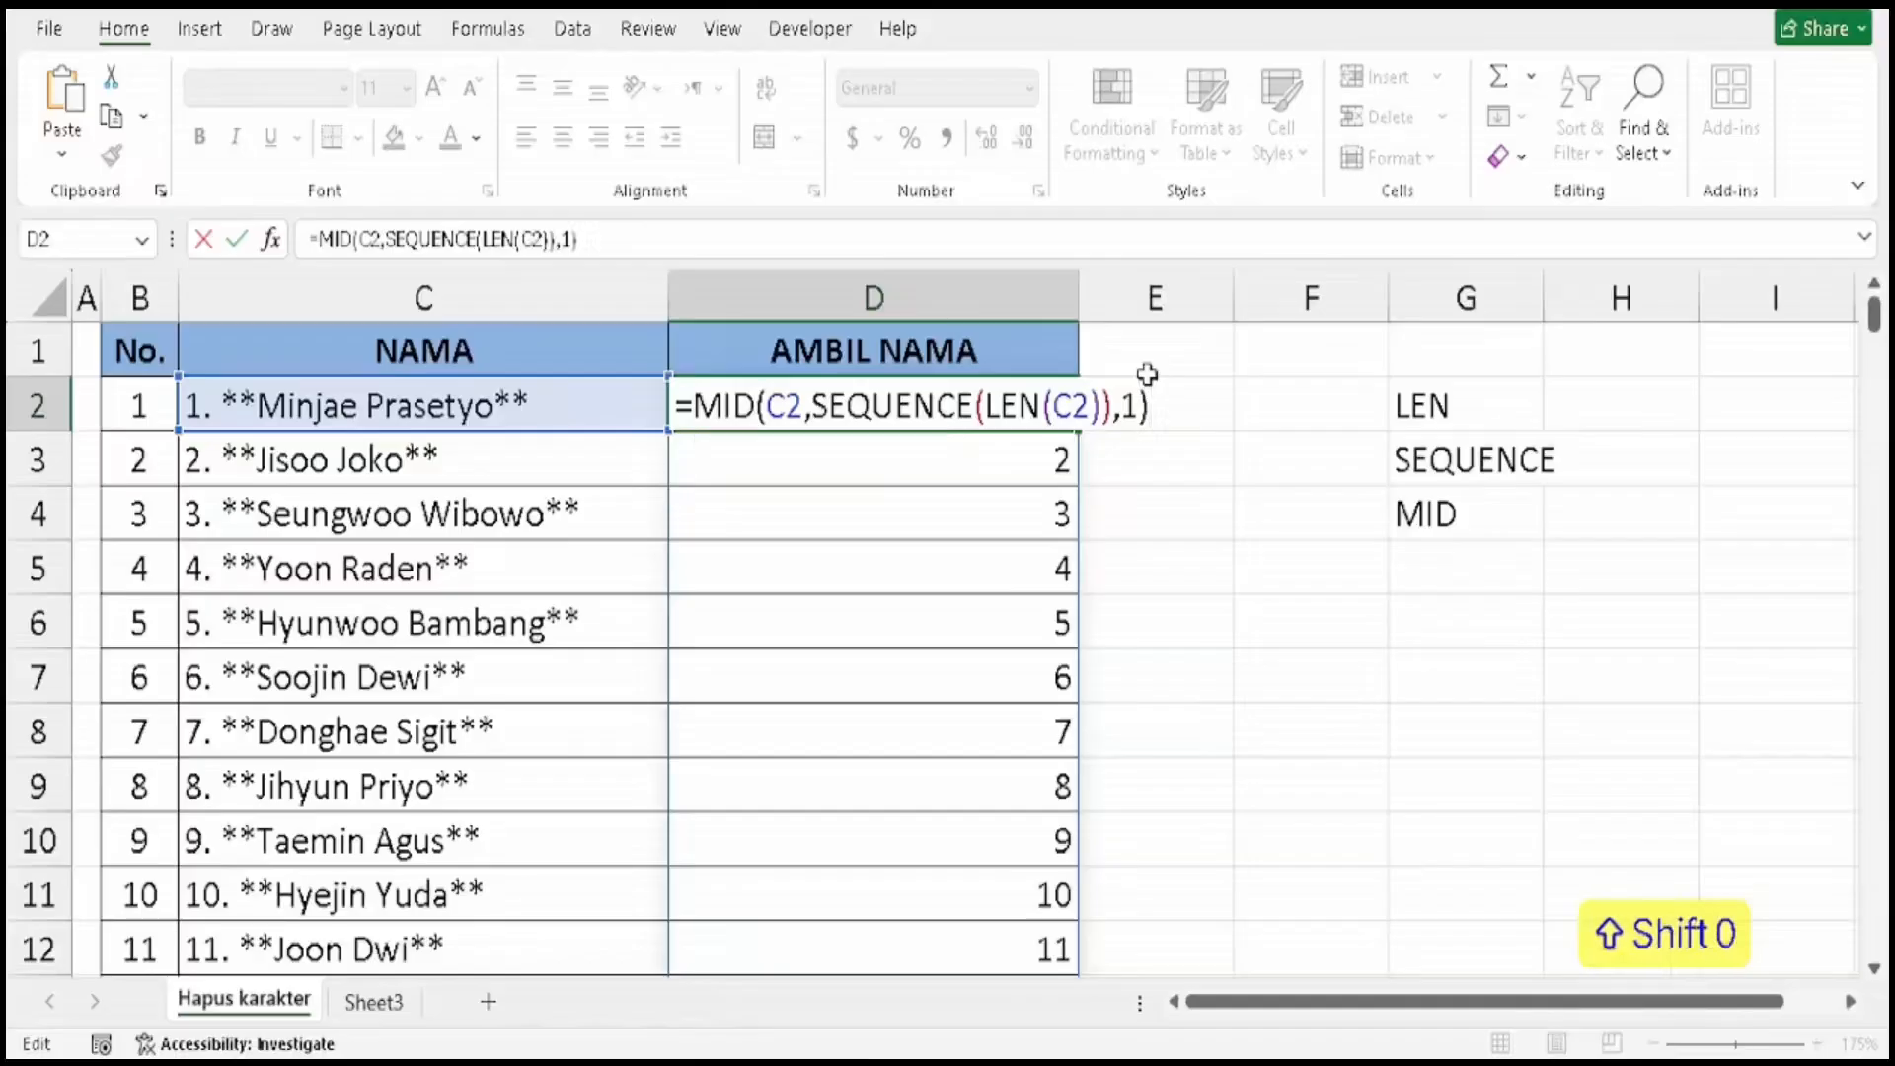
pyautogui.press('Return')
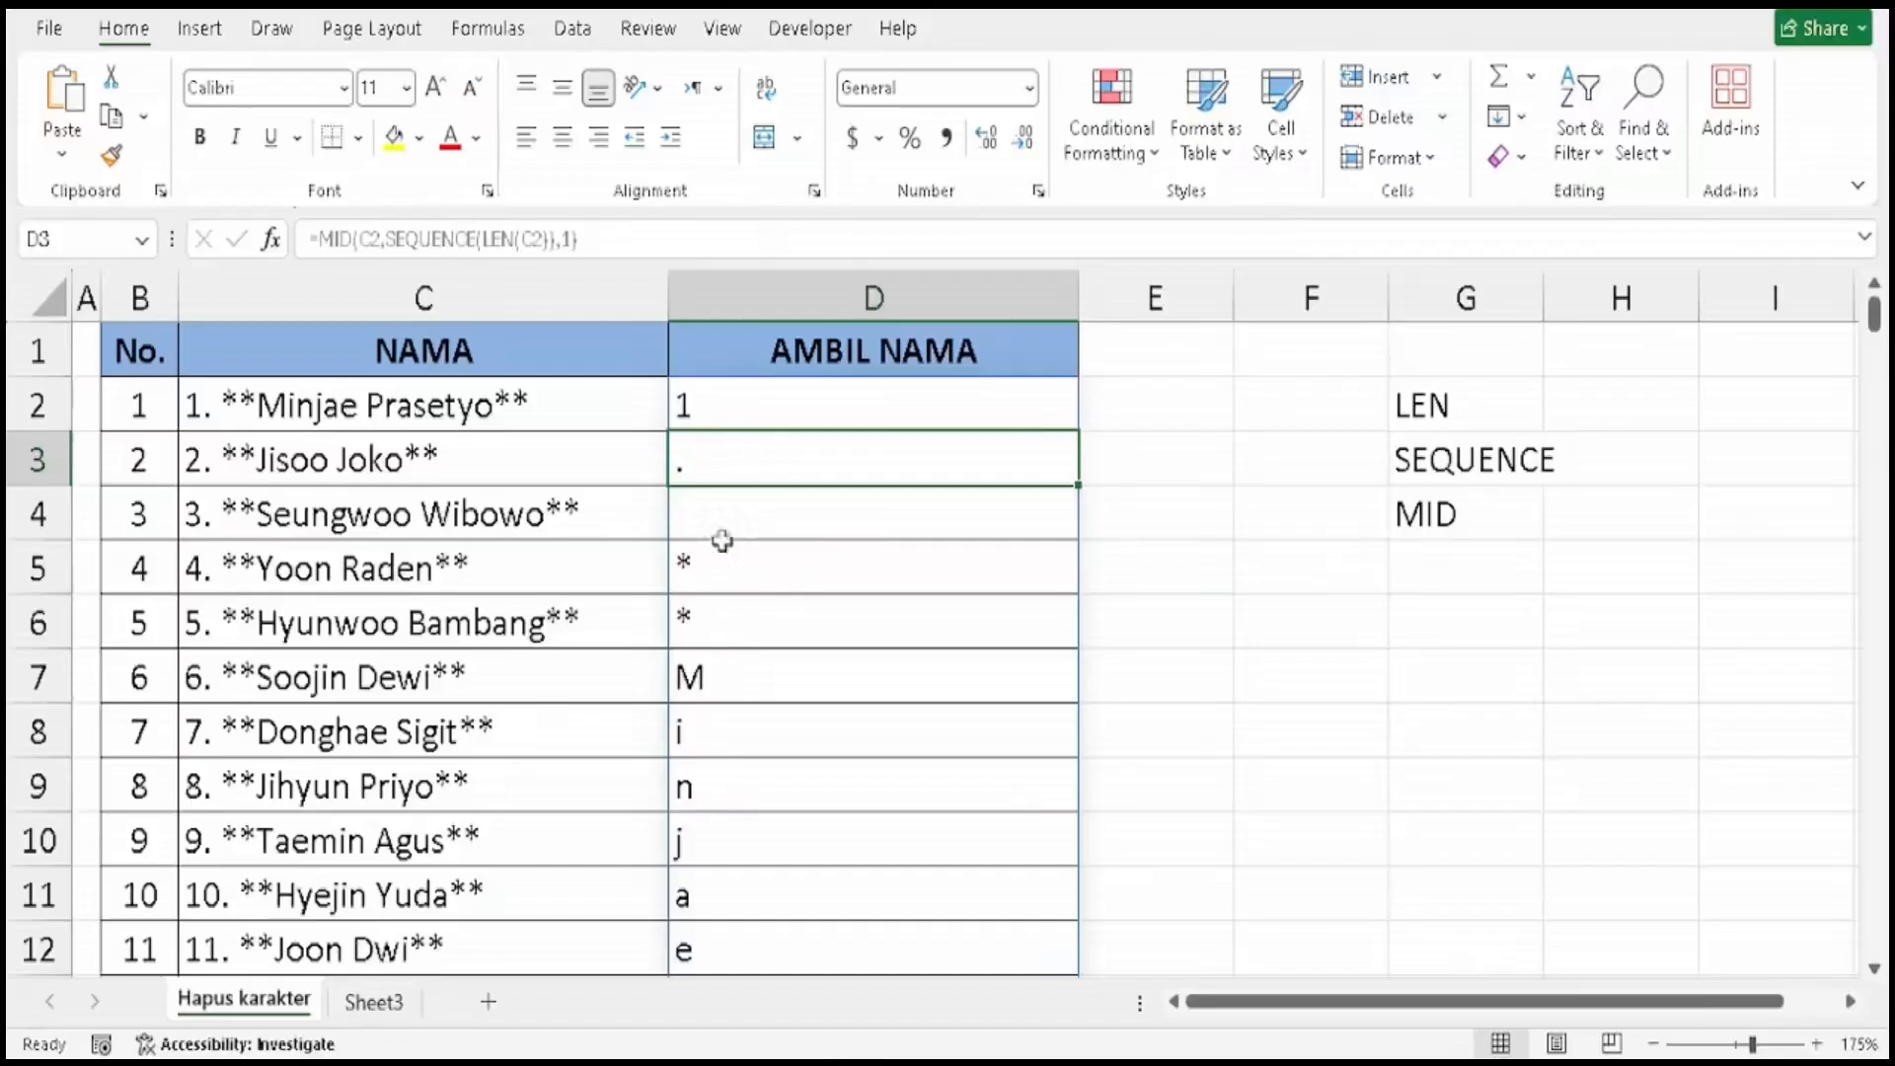
pyautogui.scroll(-2, 732, 655)
pyautogui.scroll(-3, 732, 655)
pyautogui.scroll(1, 732, 654)
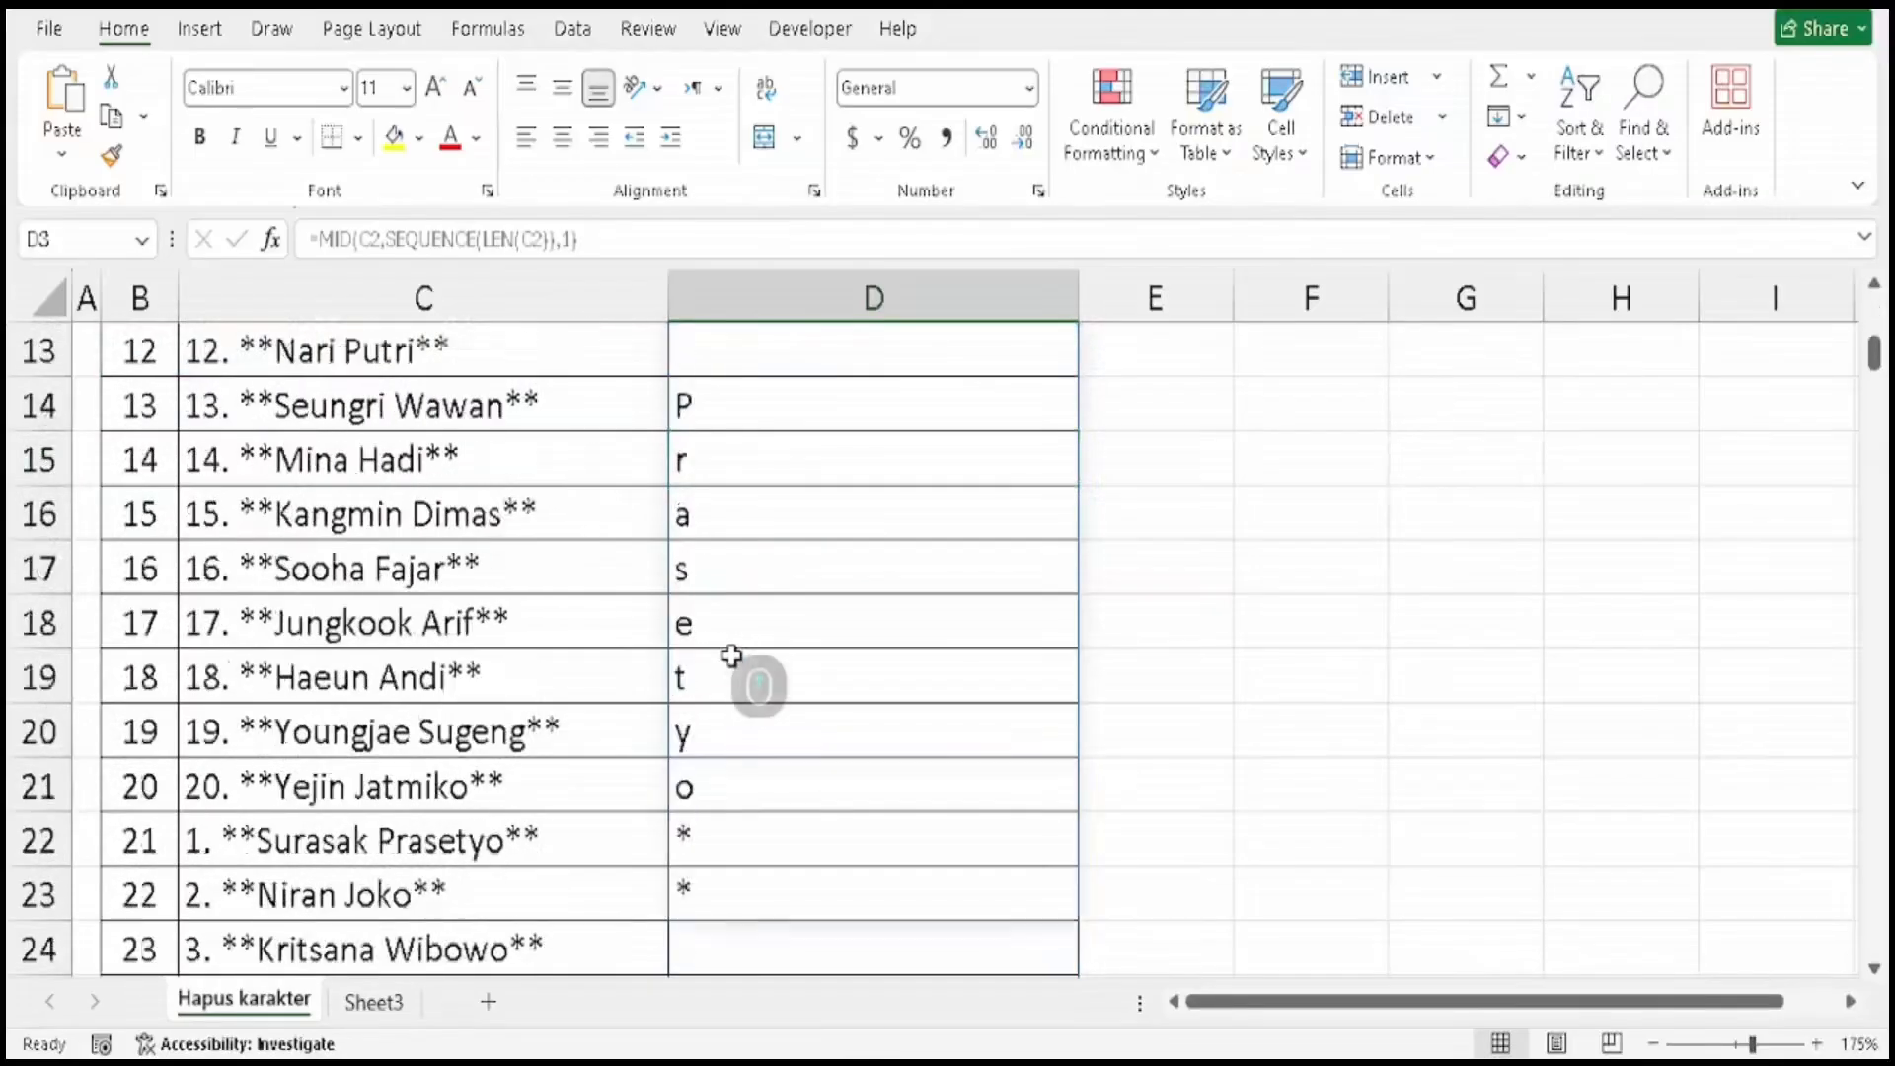
pyautogui.scroll(4, 731, 654)
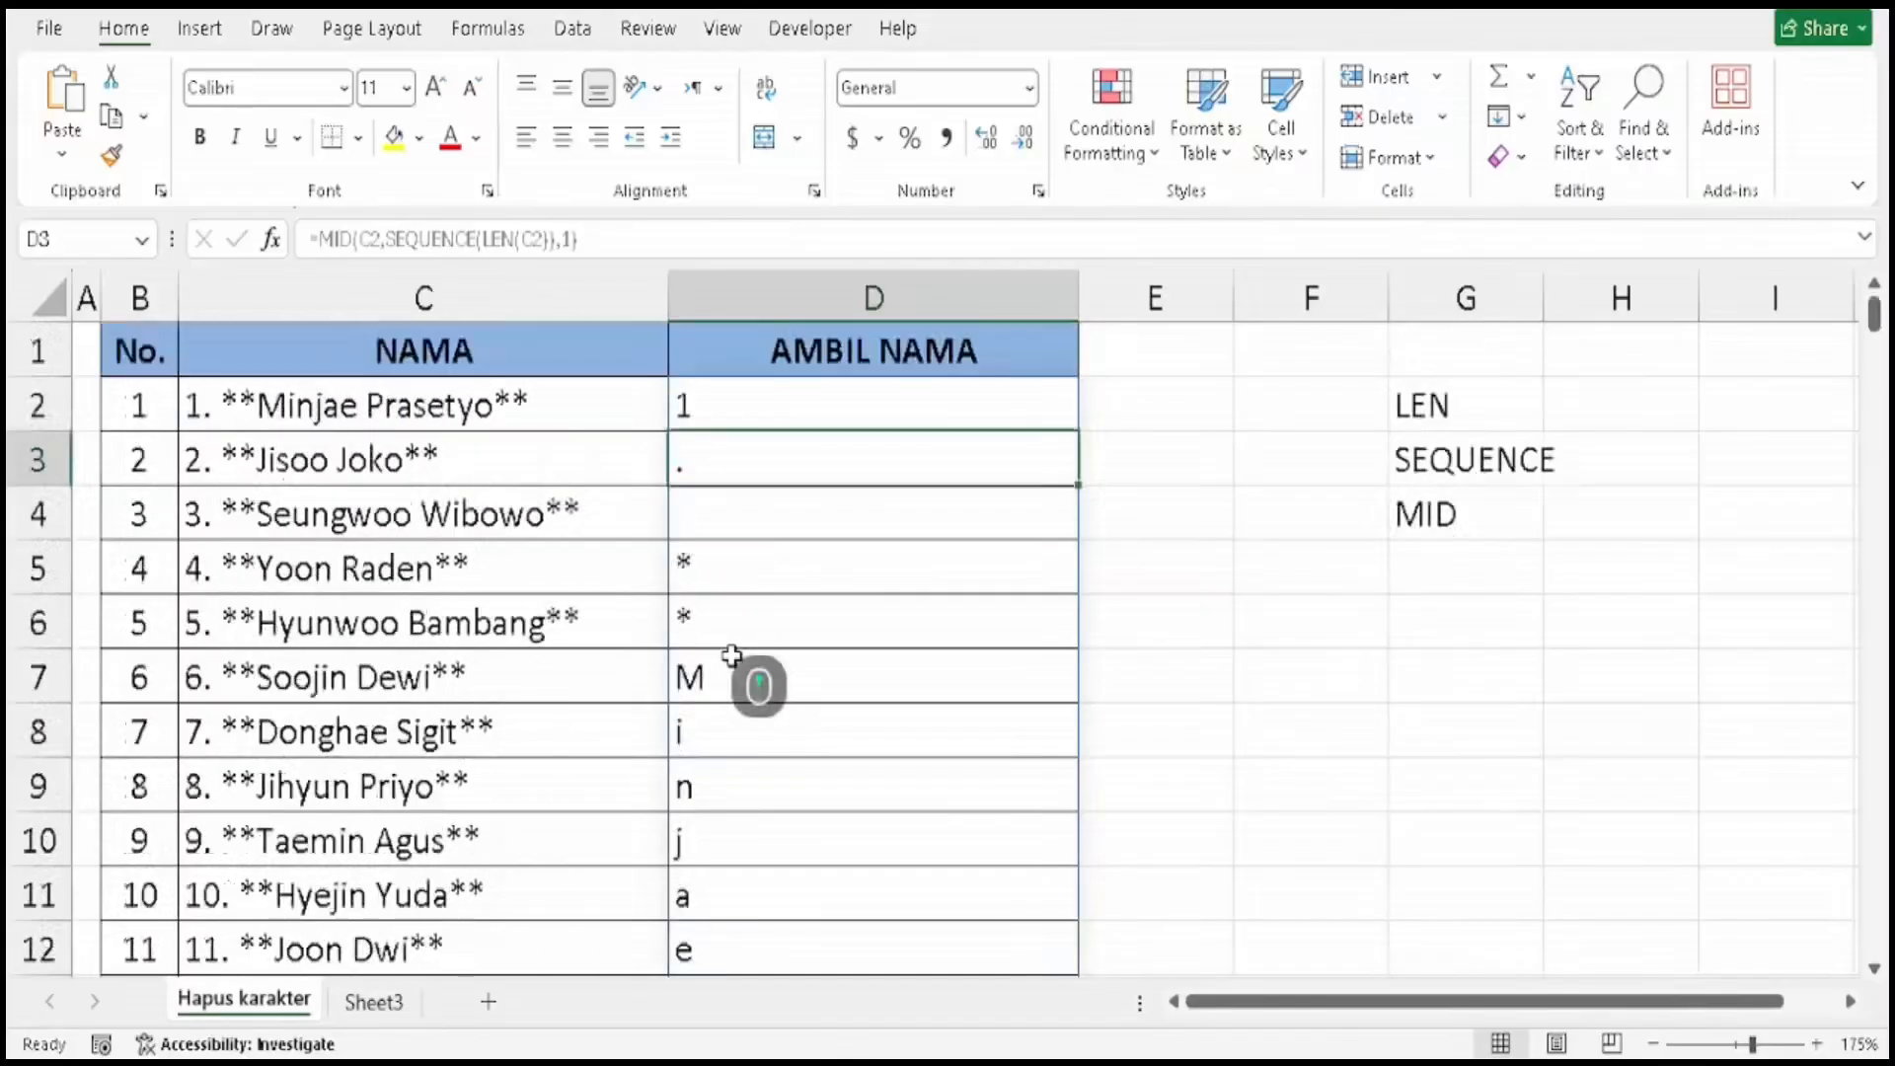
pyautogui.click(745, 407)
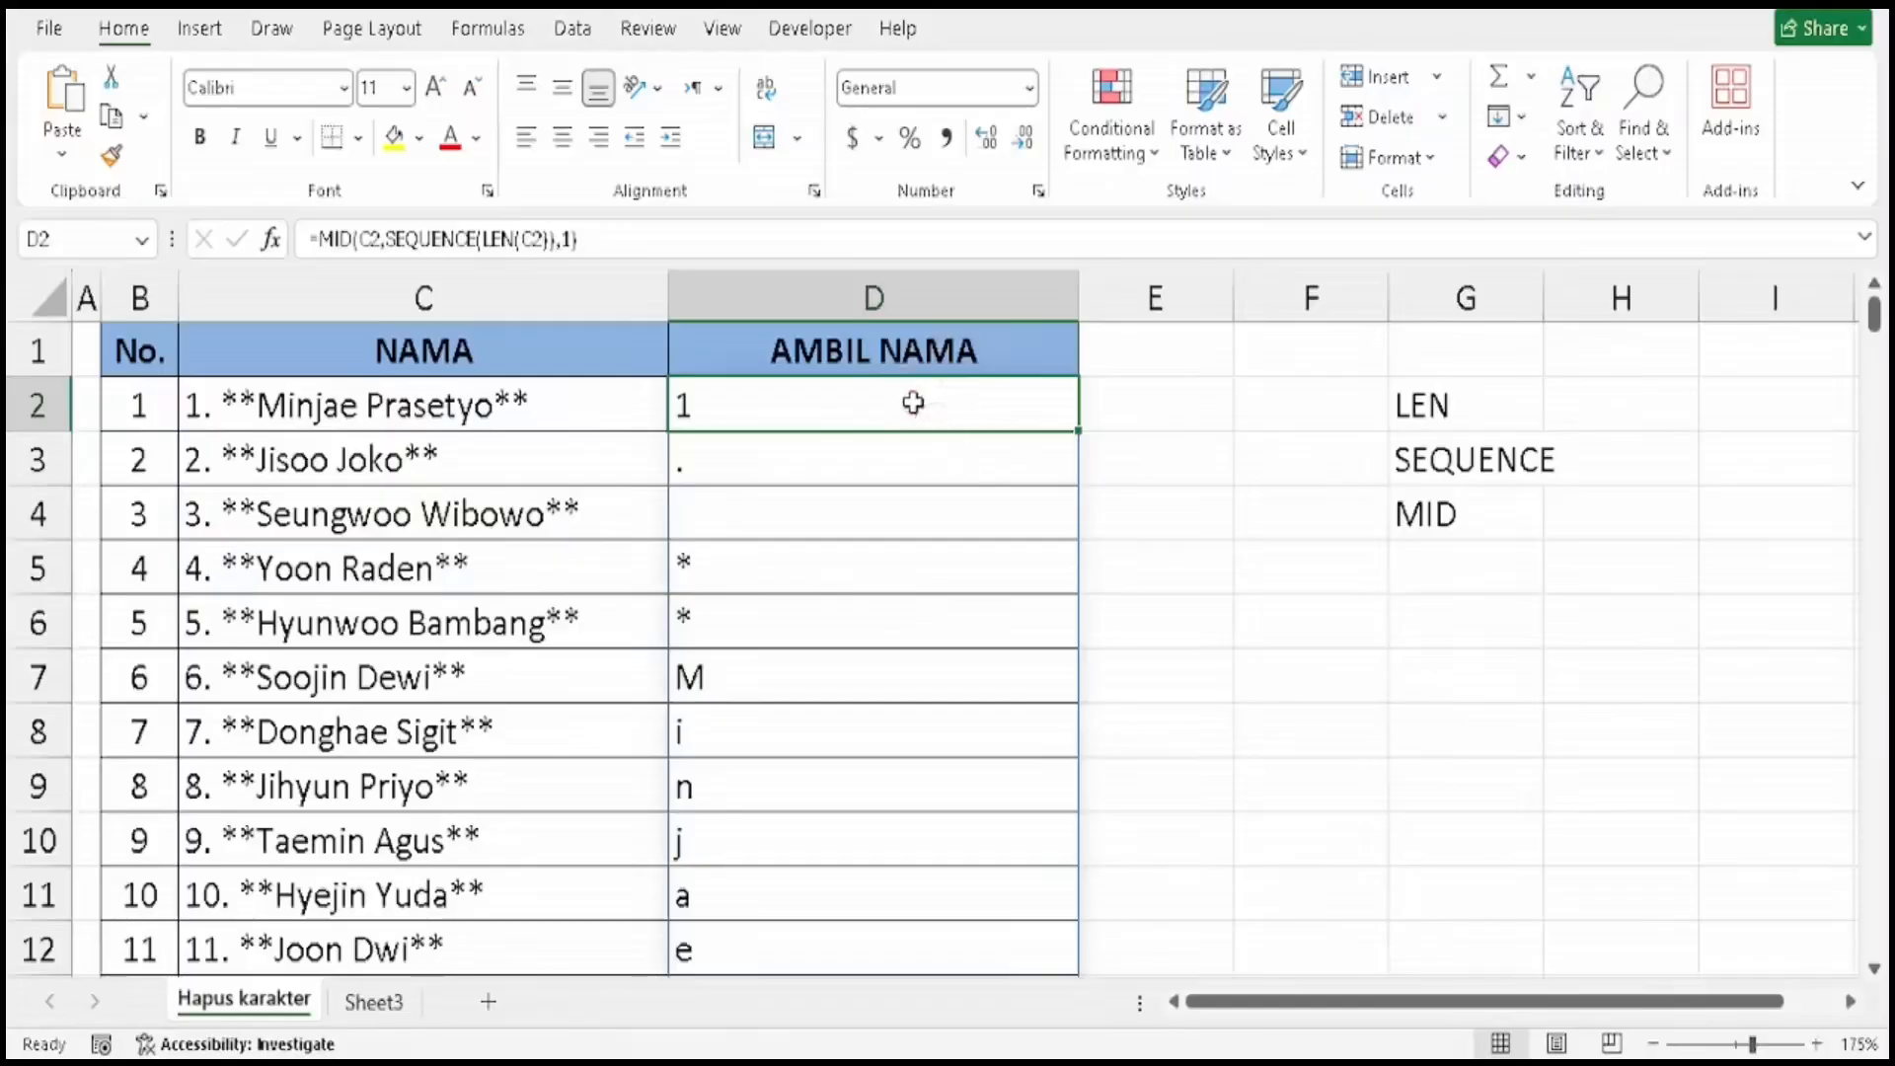
# Wrap D2's MID expression in FIND, inserted right after the equals sign.
pyautogui.doubleClick(913, 403)
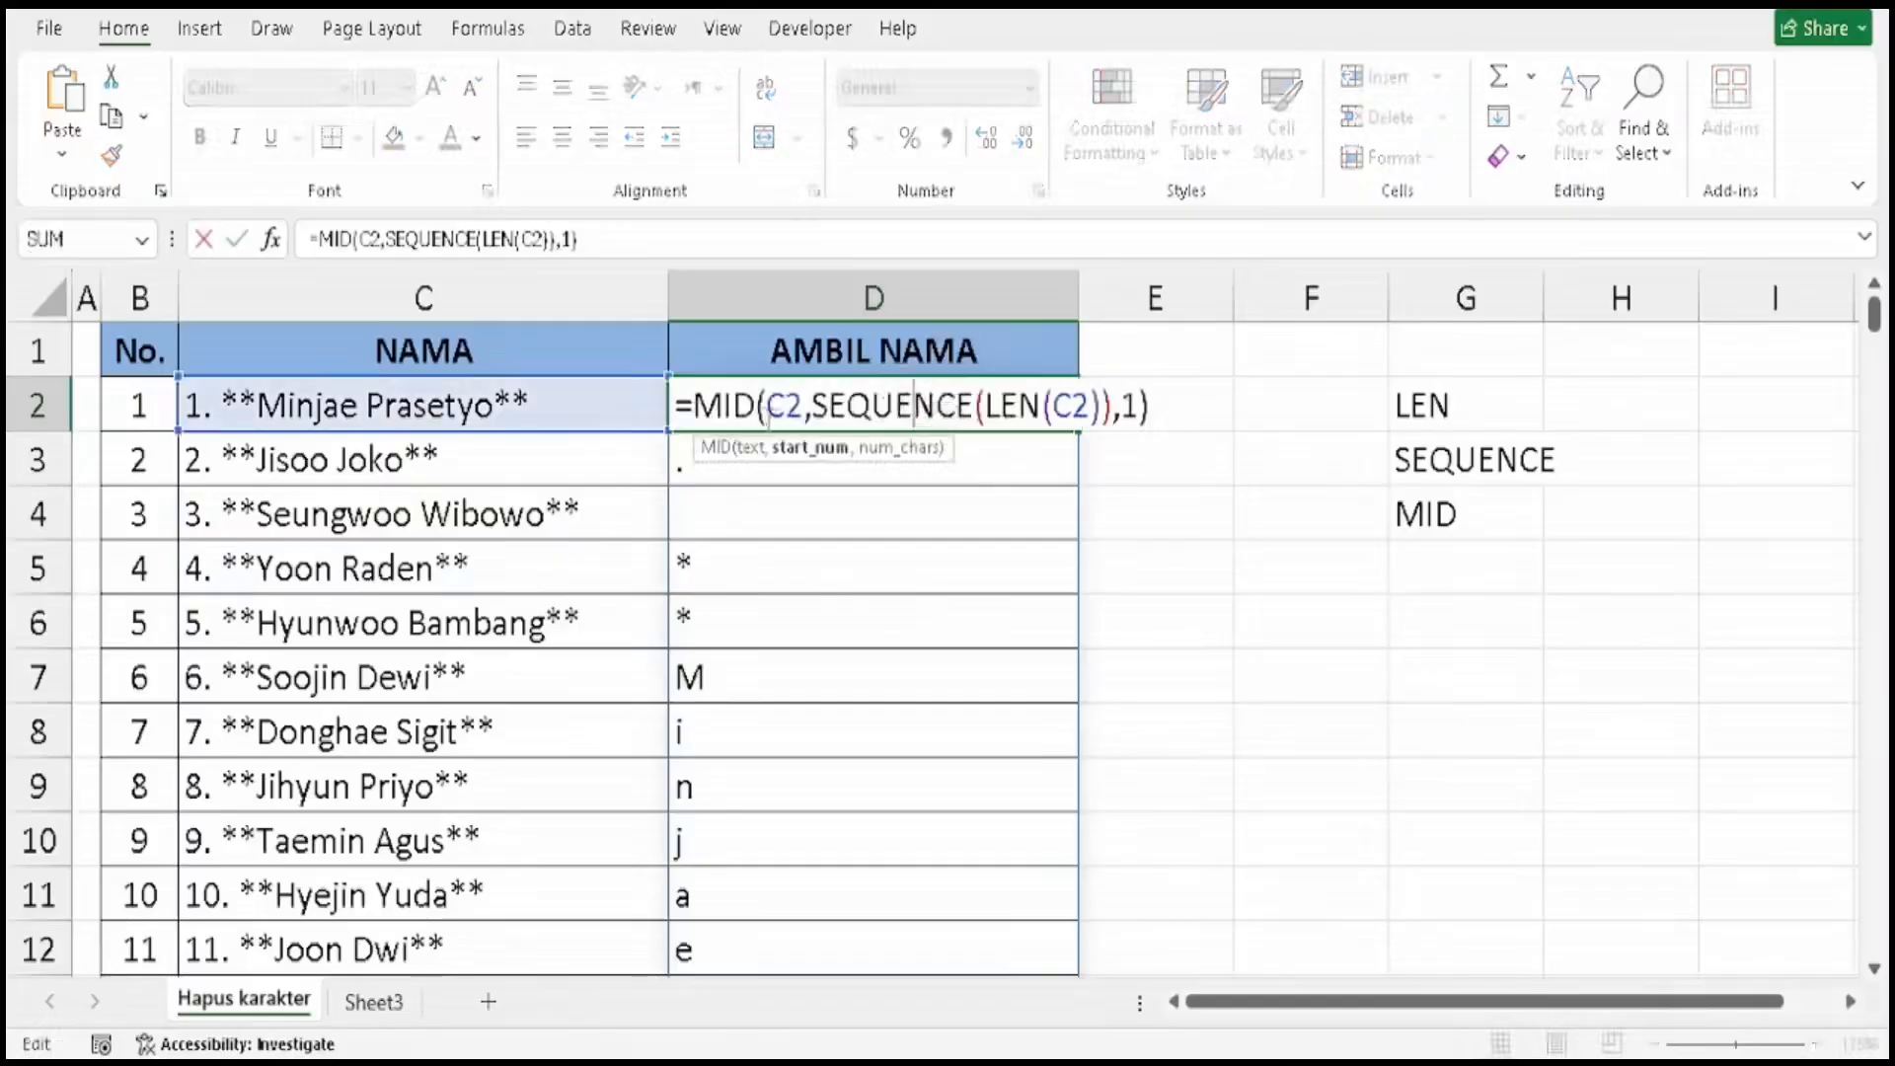
pyautogui.click(697, 409)
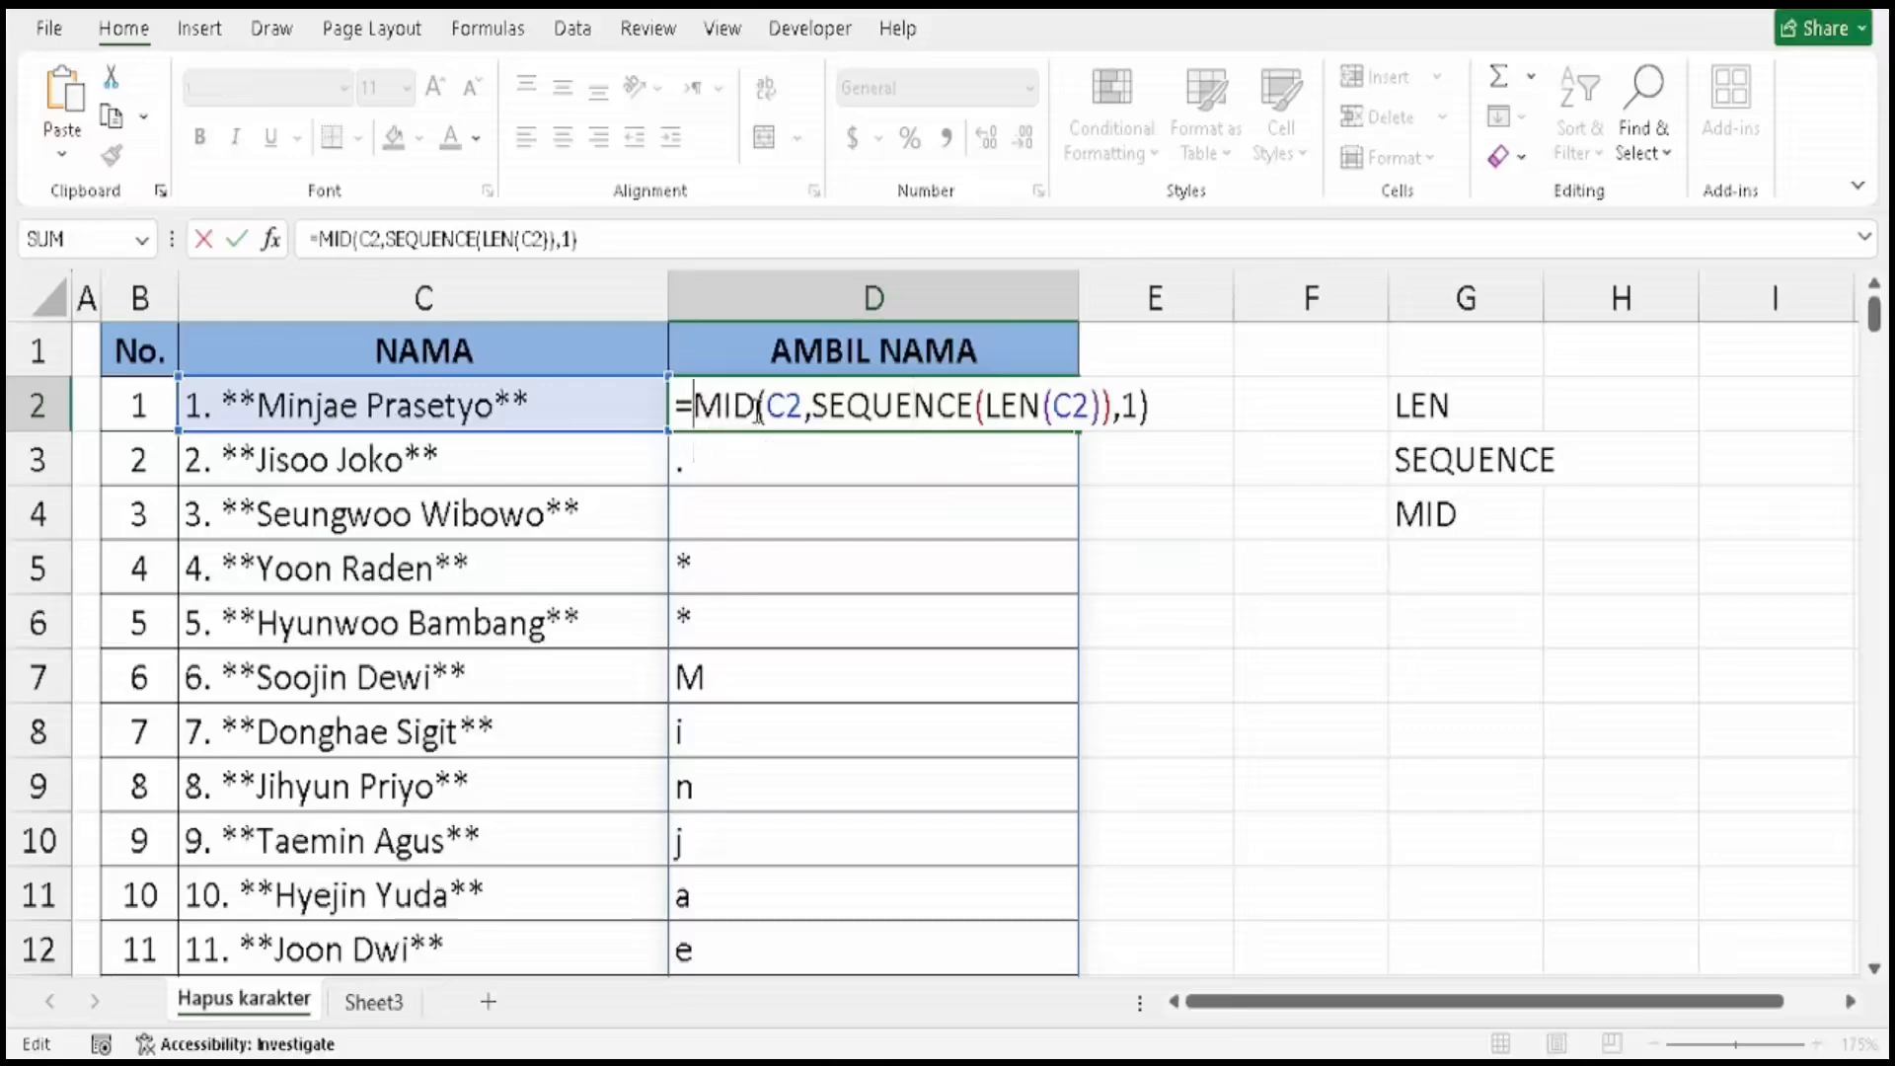
pyautogui.write('FI')
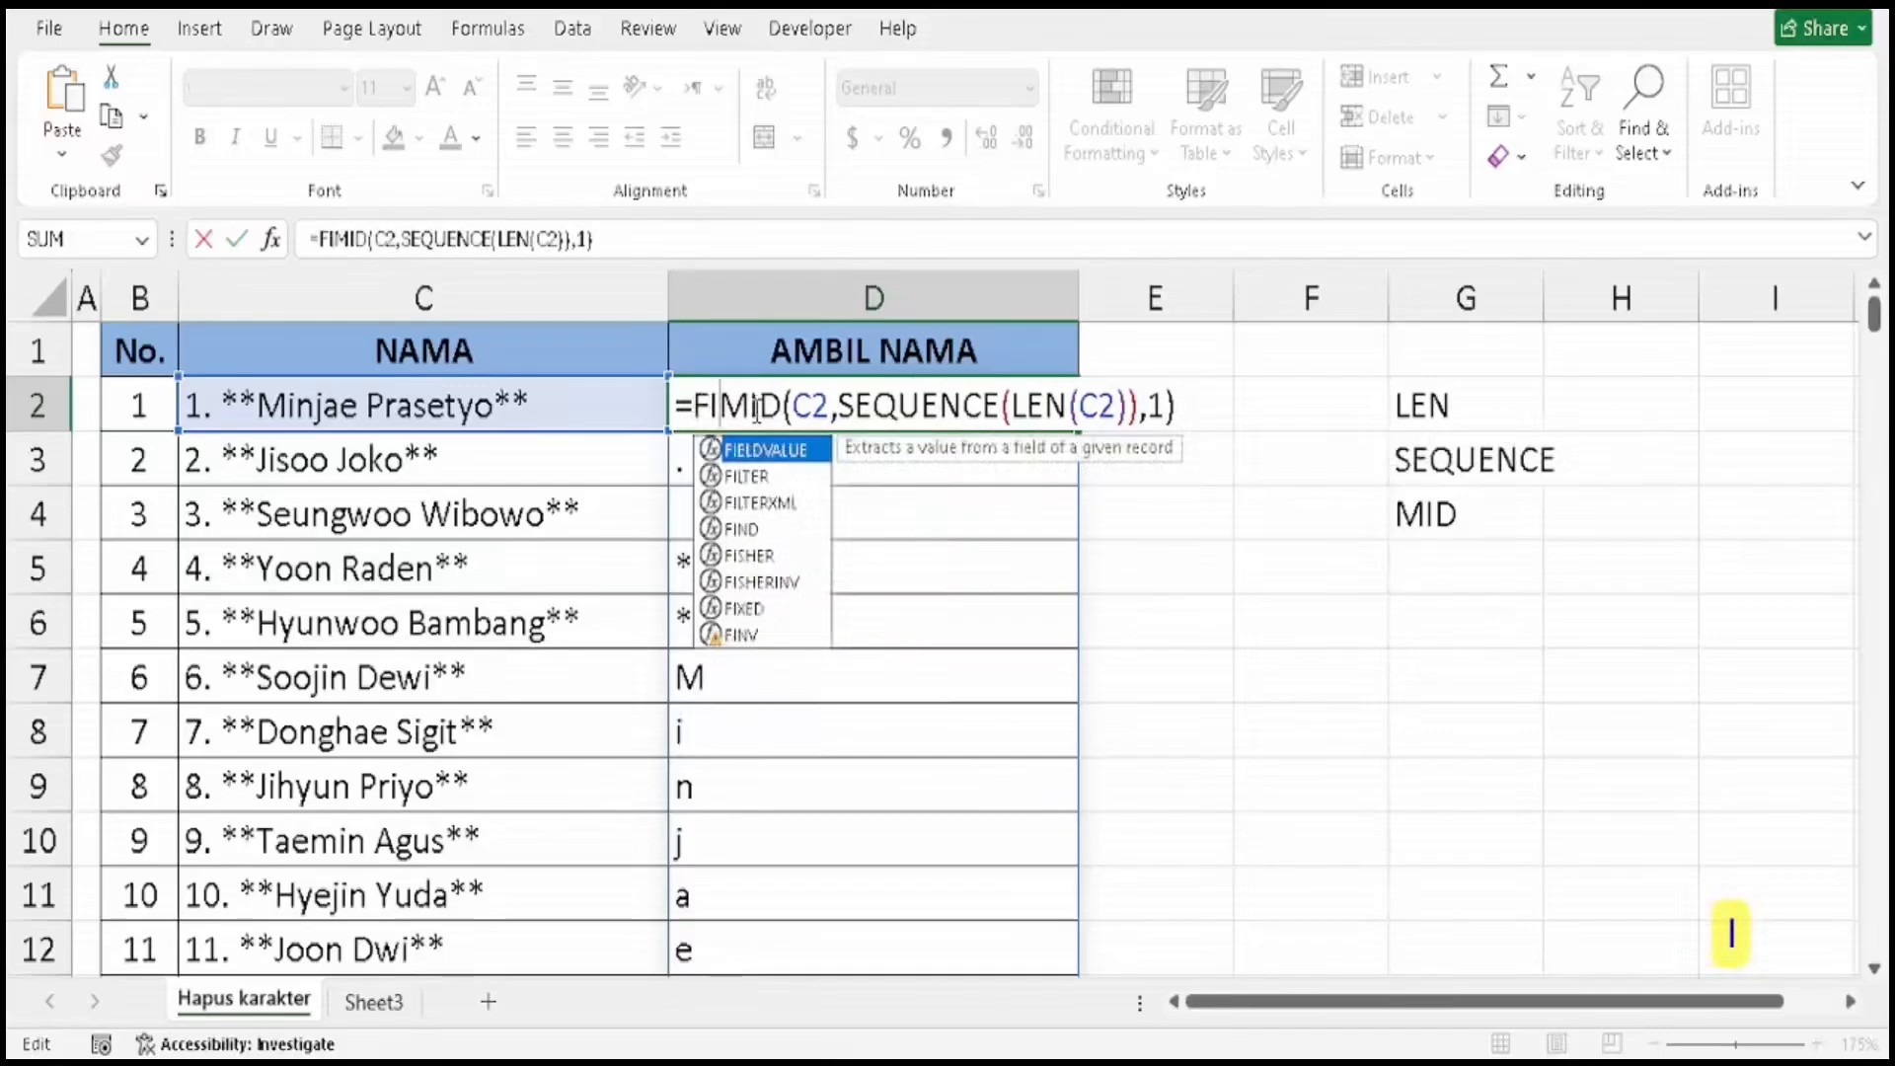
pyautogui.write('N')
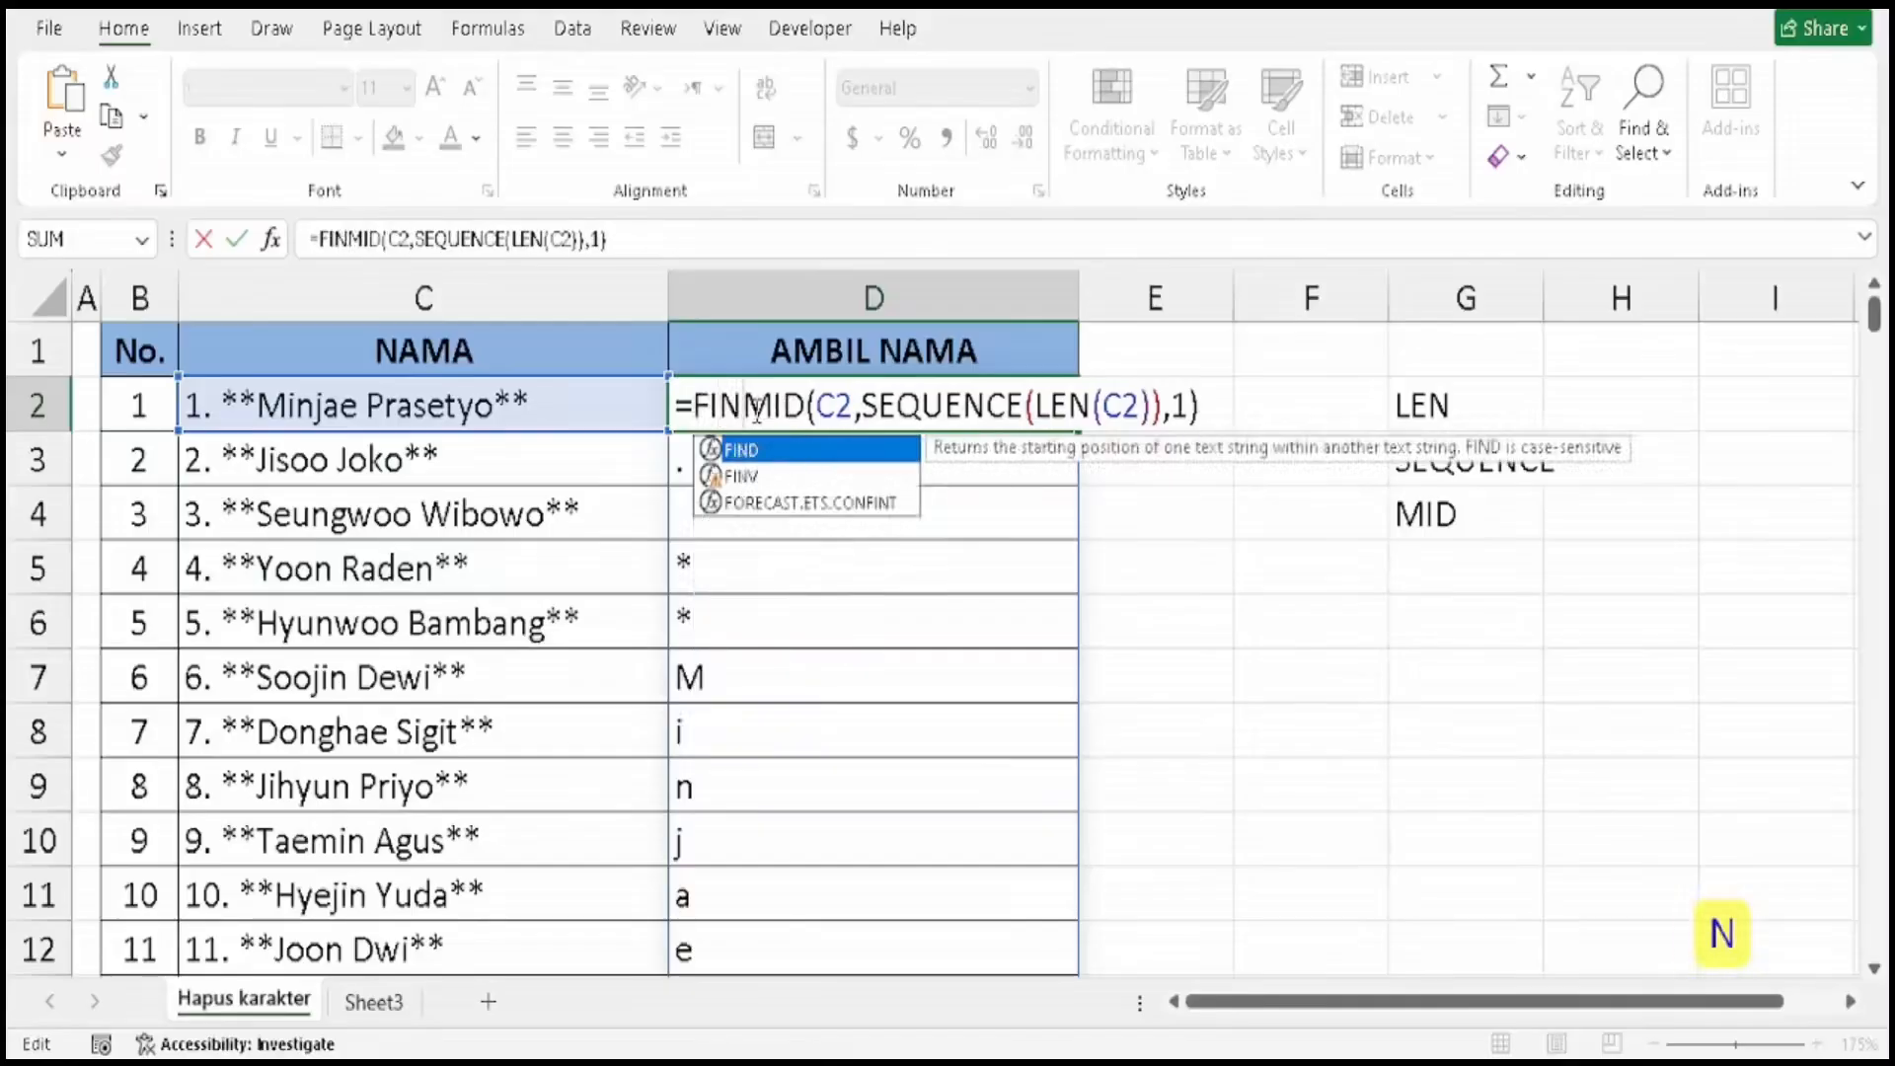
pyautogui.press('Tab')
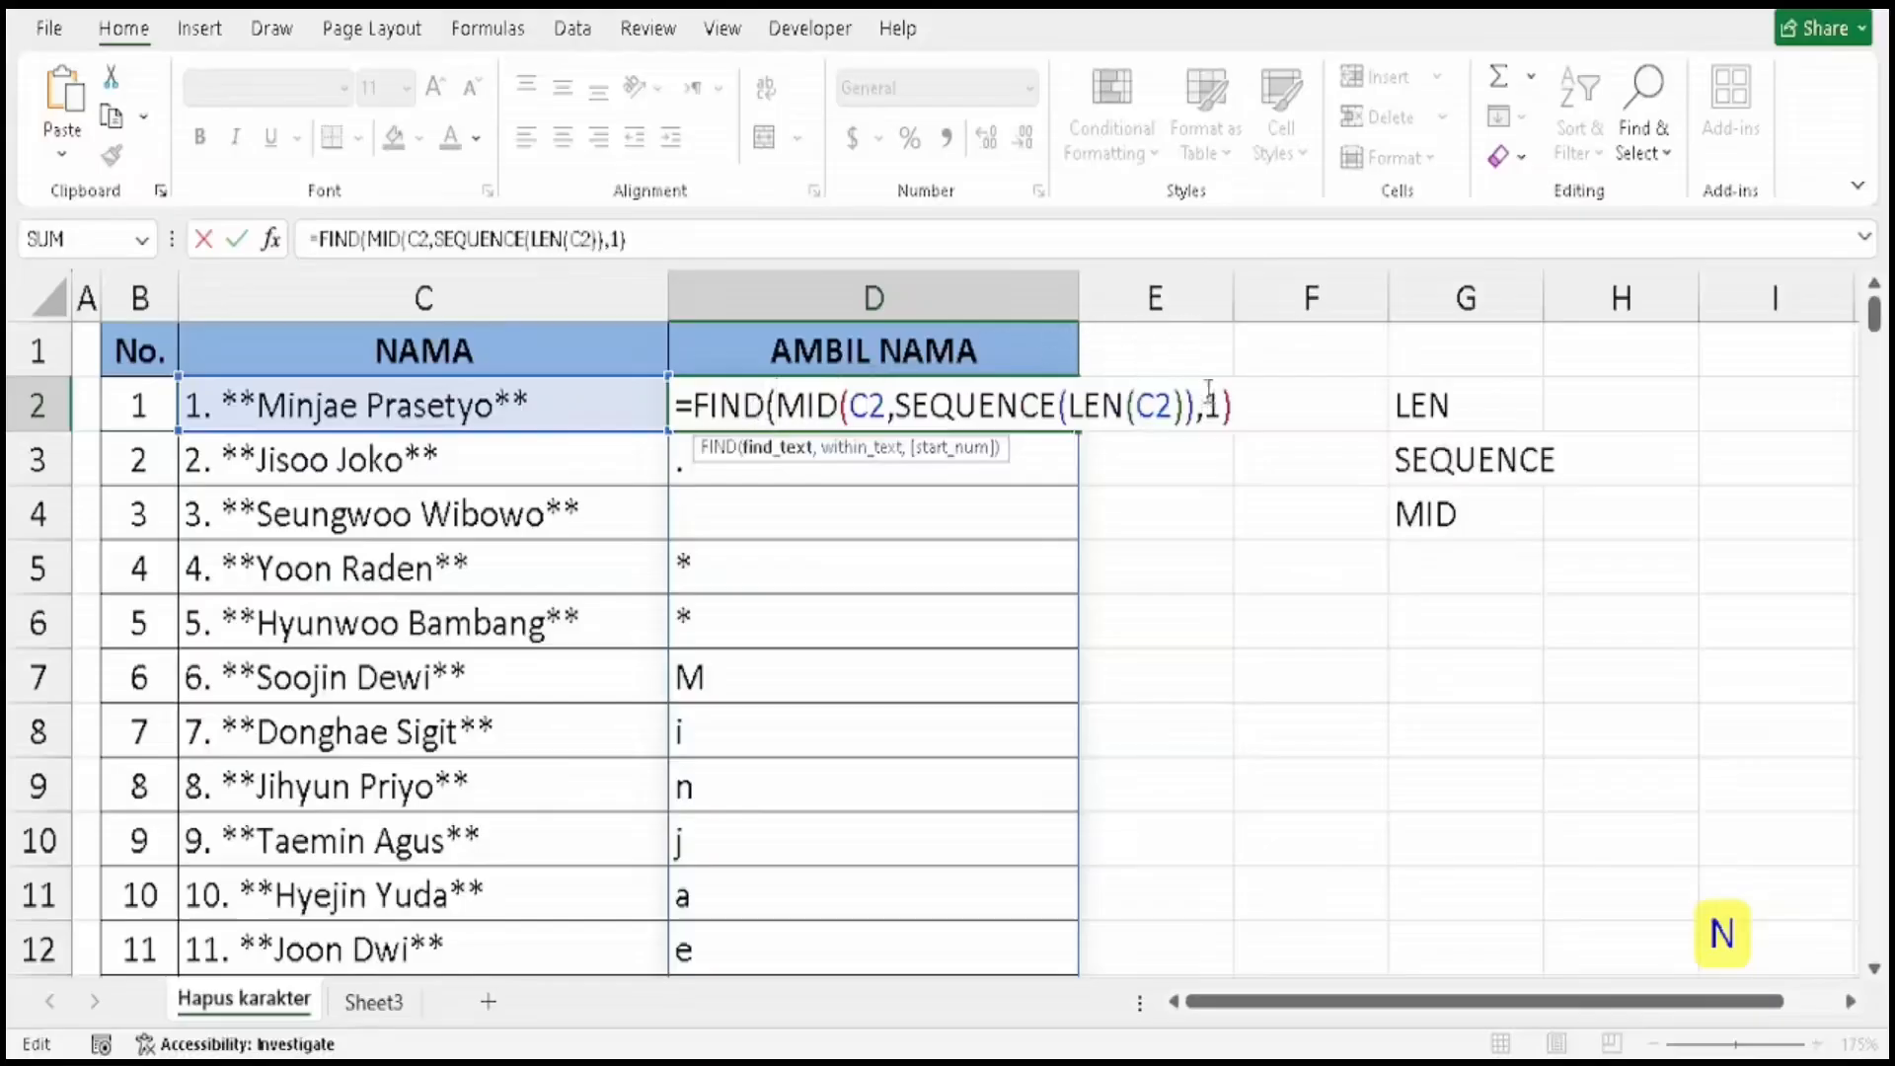
pyautogui.click(1234, 406)
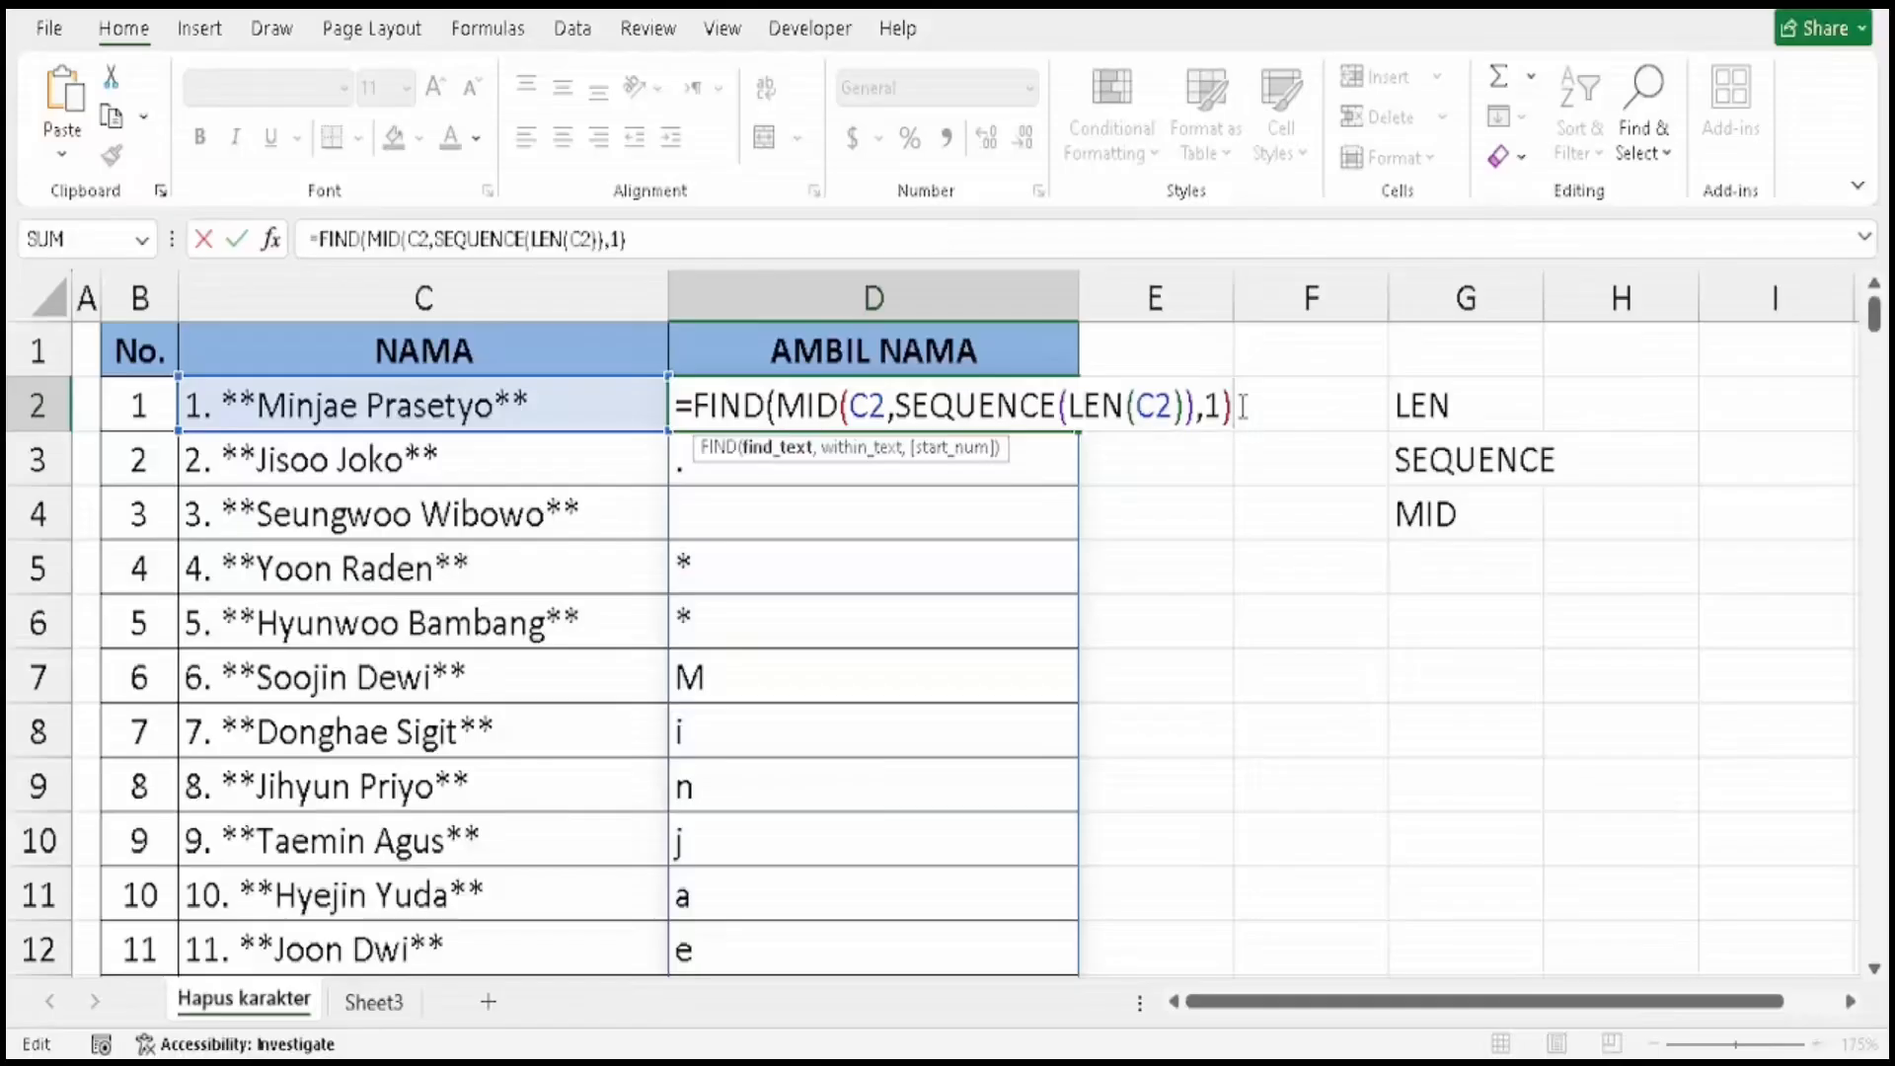
pyautogui.write(',')
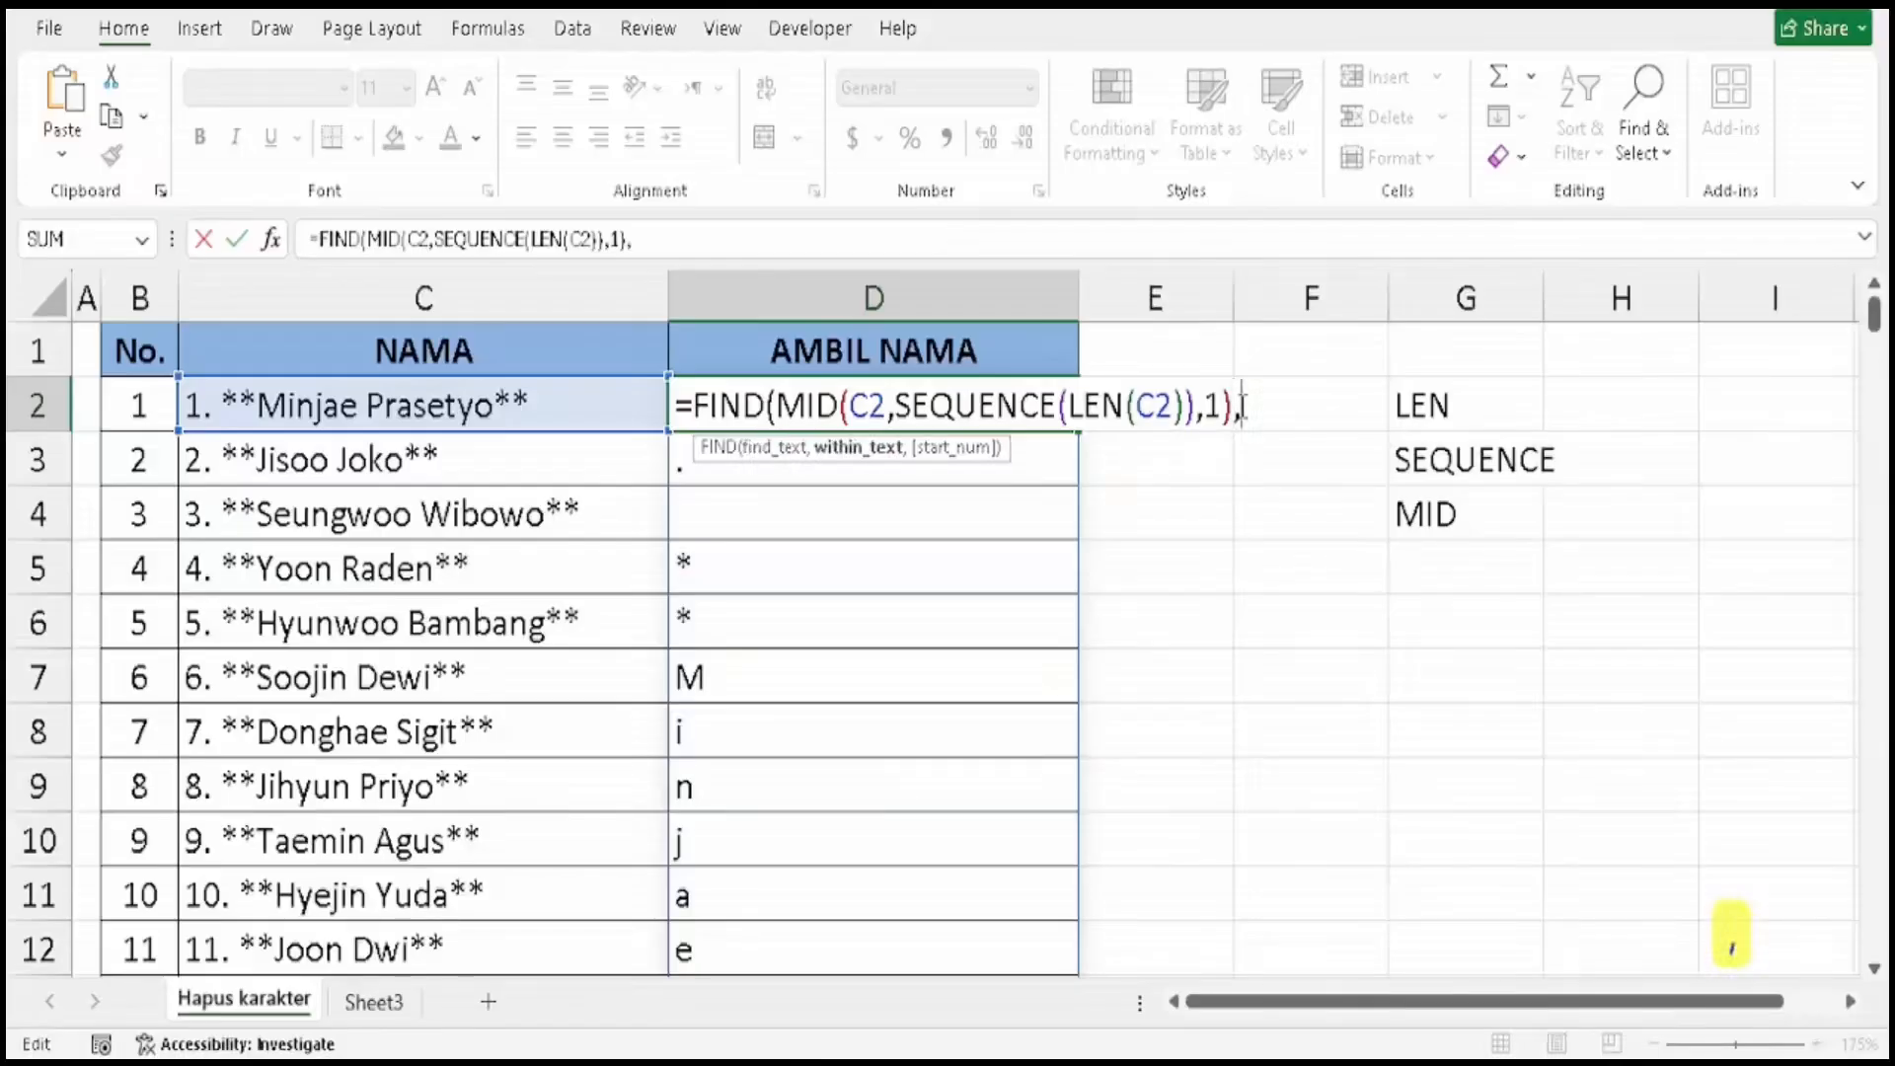
pyautogui.write('"')
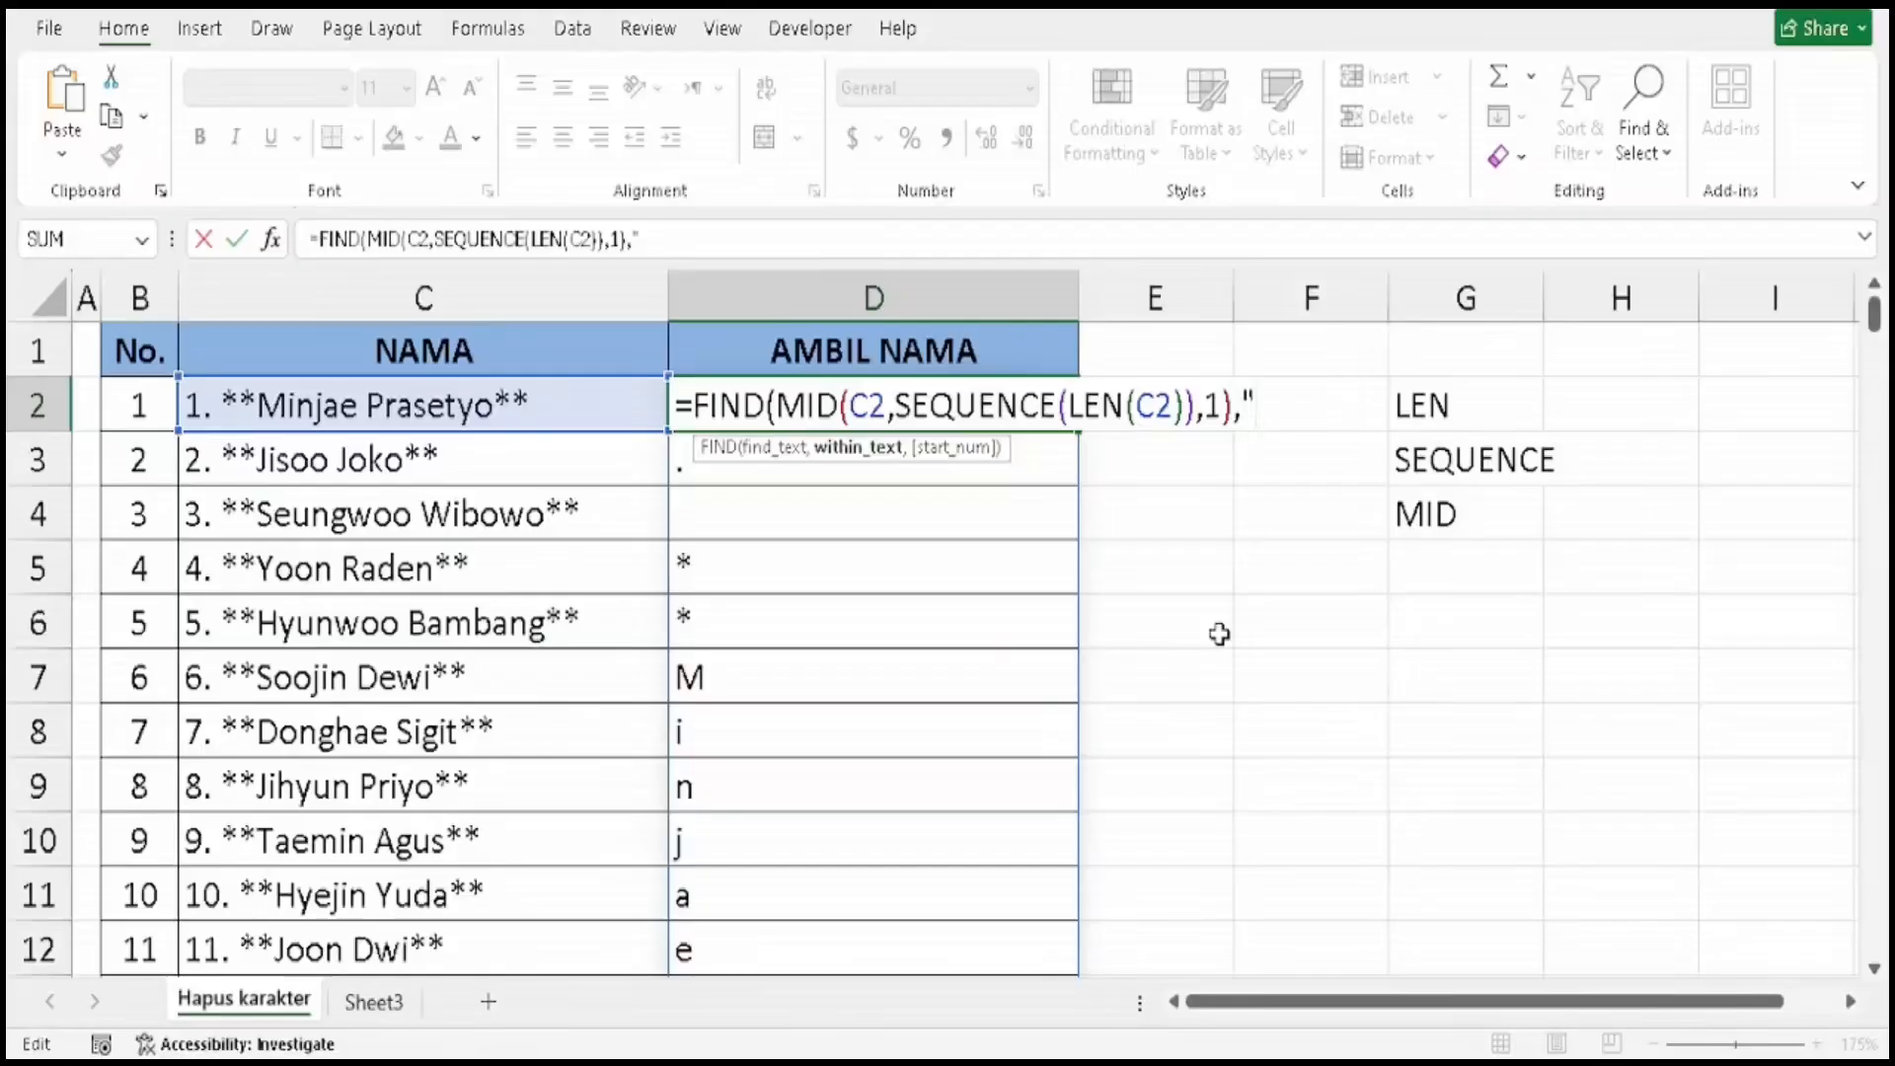
pyautogui.write('123456789')
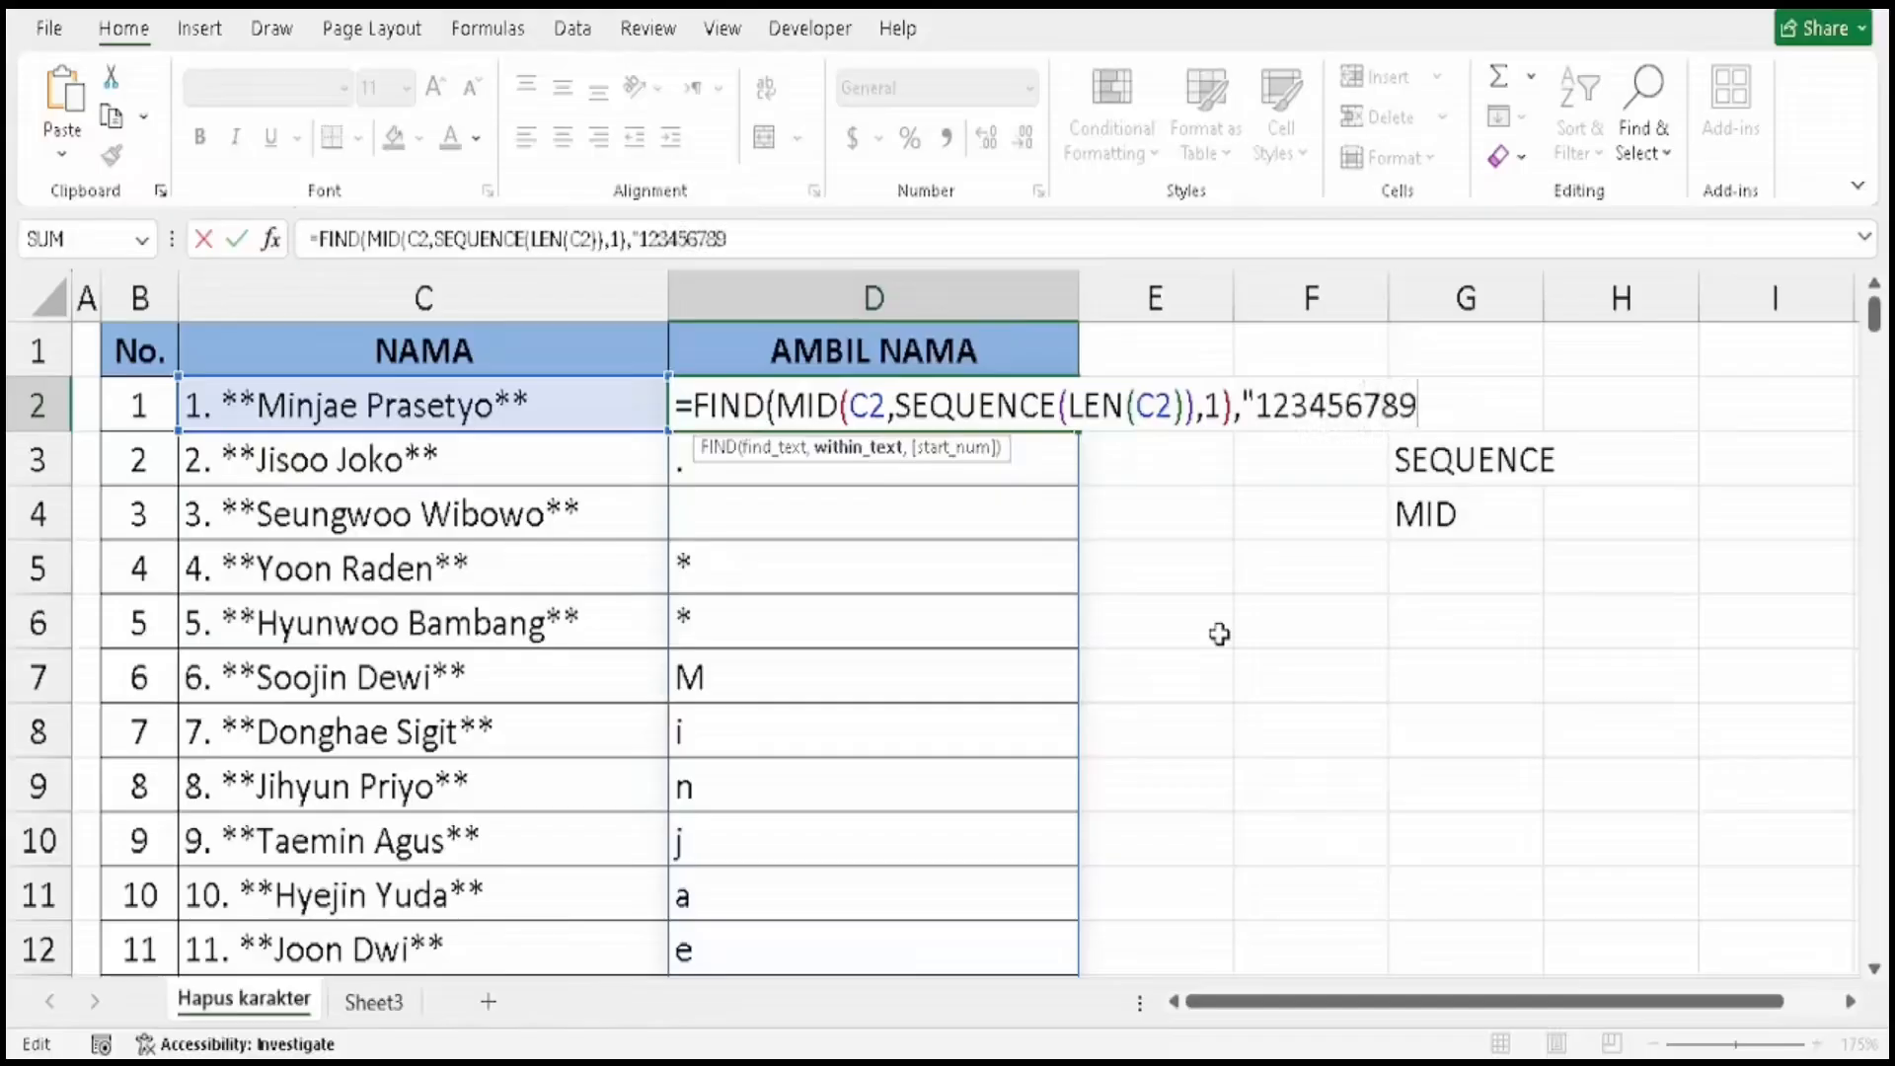
pyautogui.write('0.')
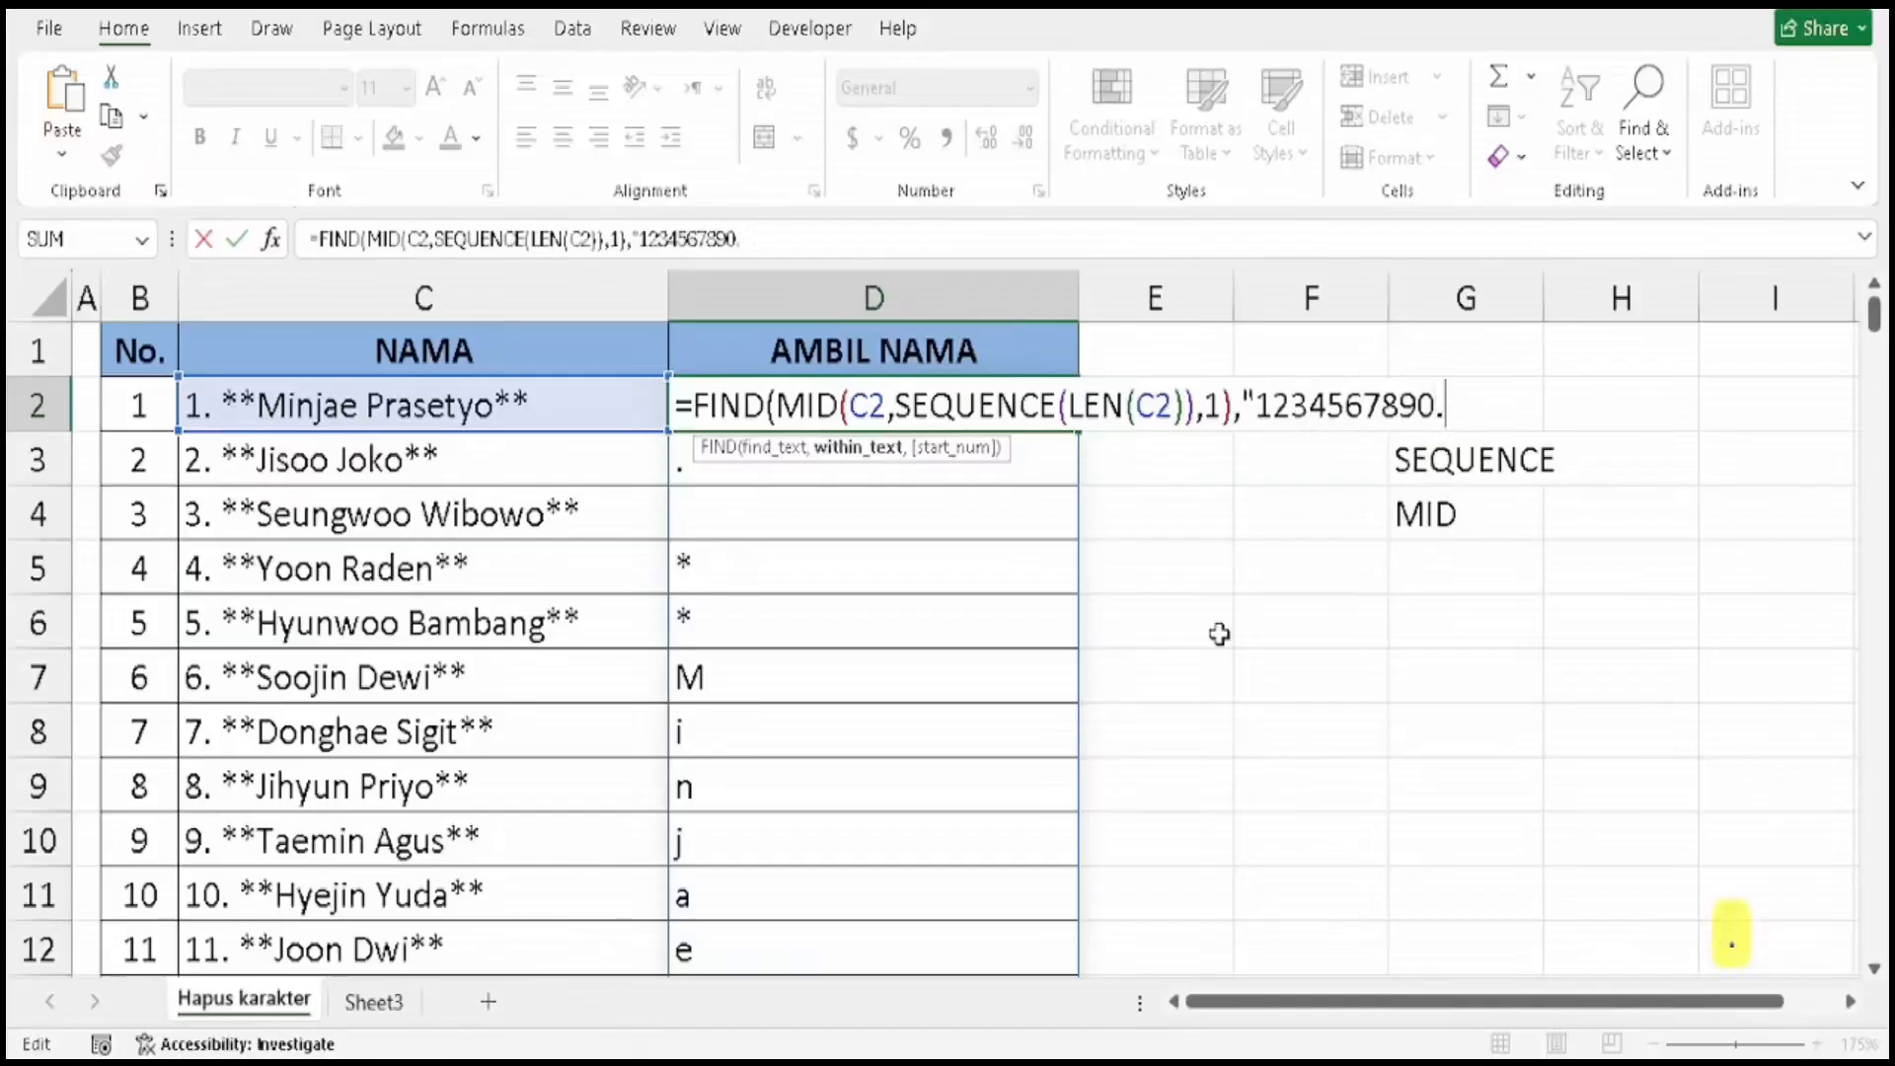
pyautogui.press('shift')
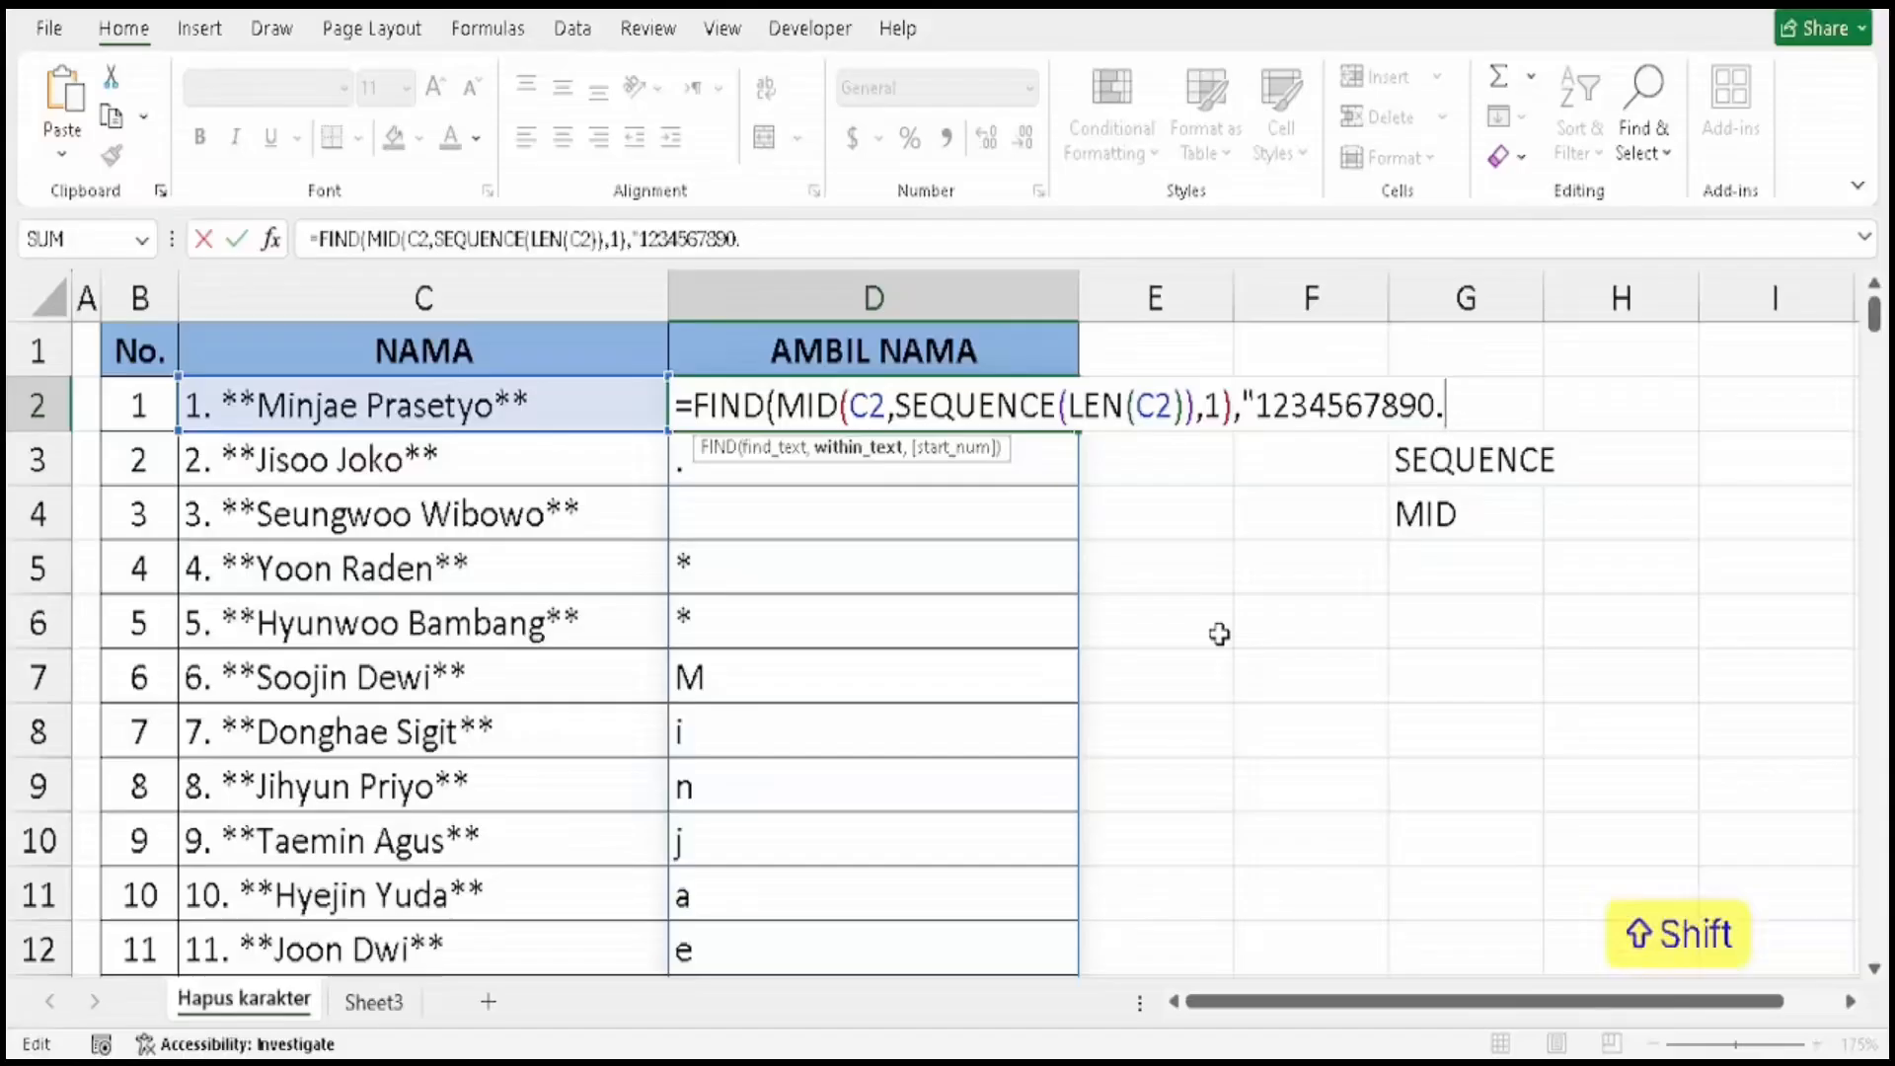
pyautogui.write('*')
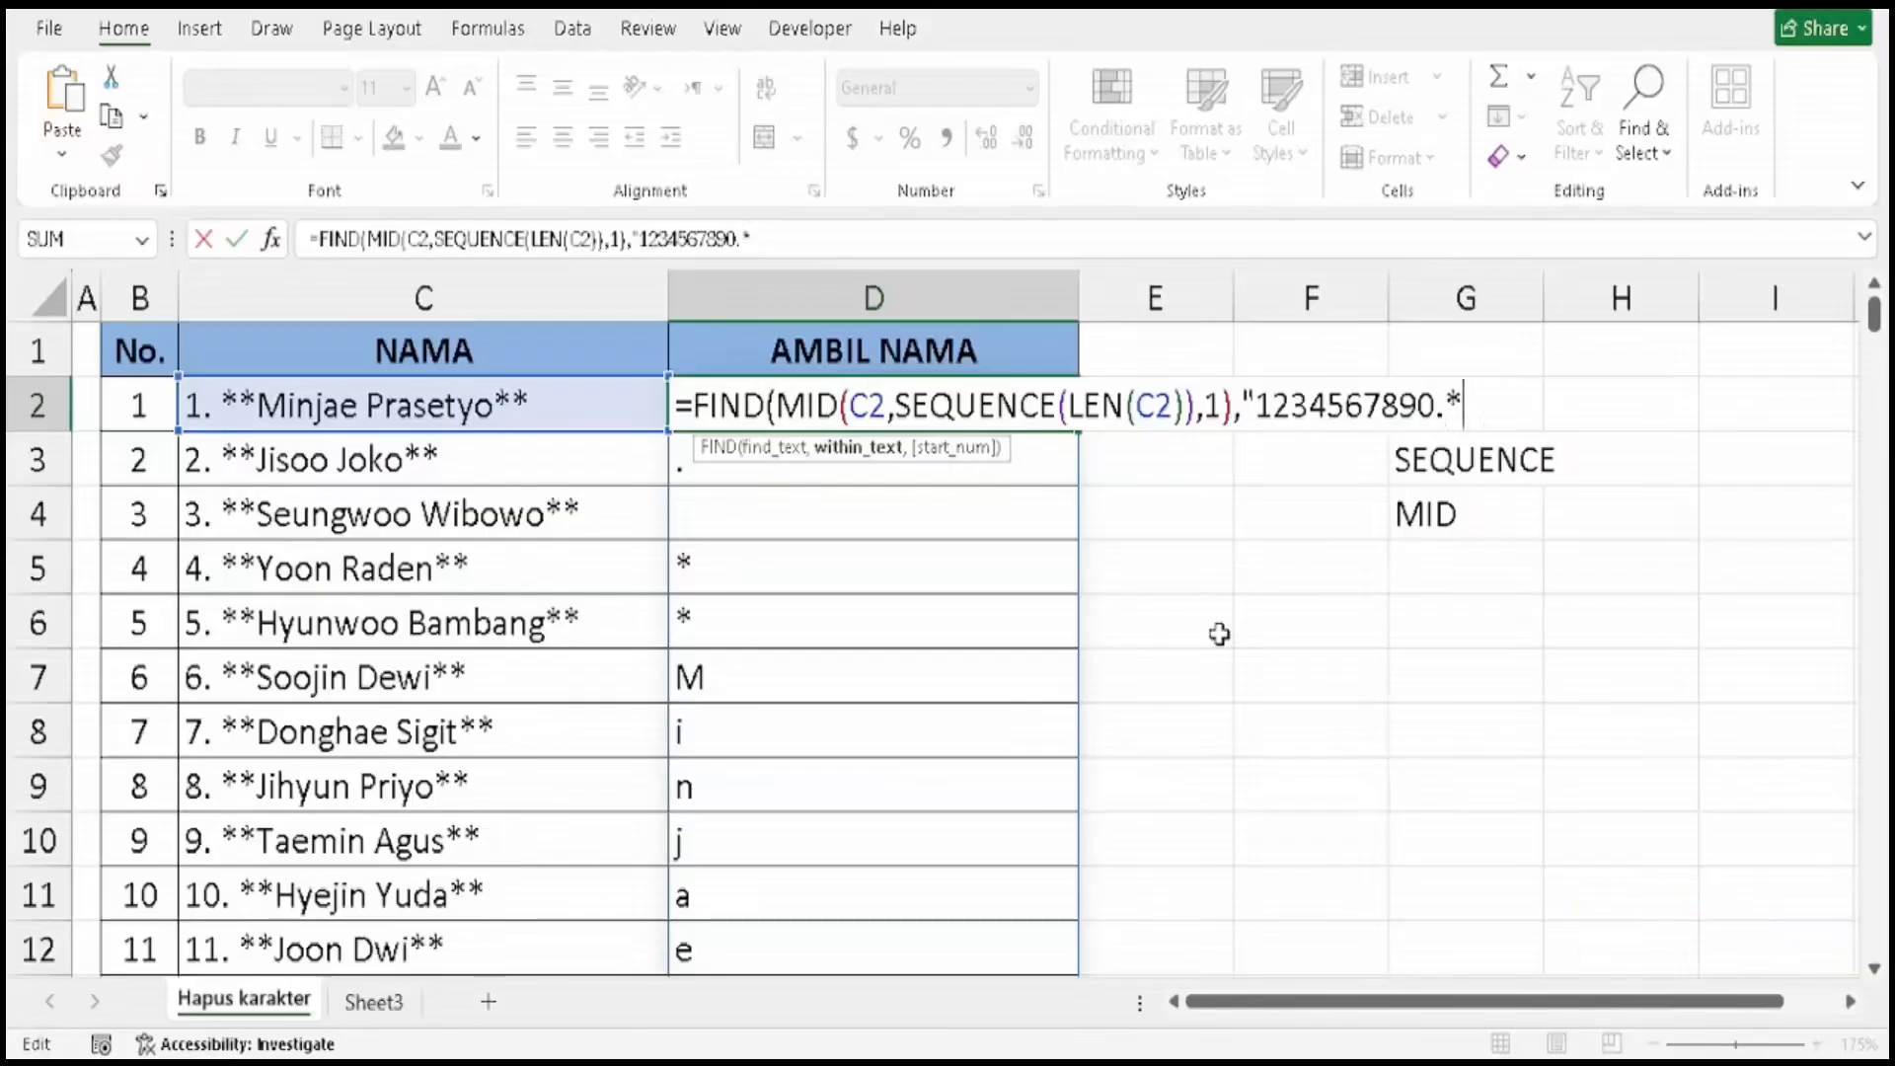
pyautogui.press('BackSpace')
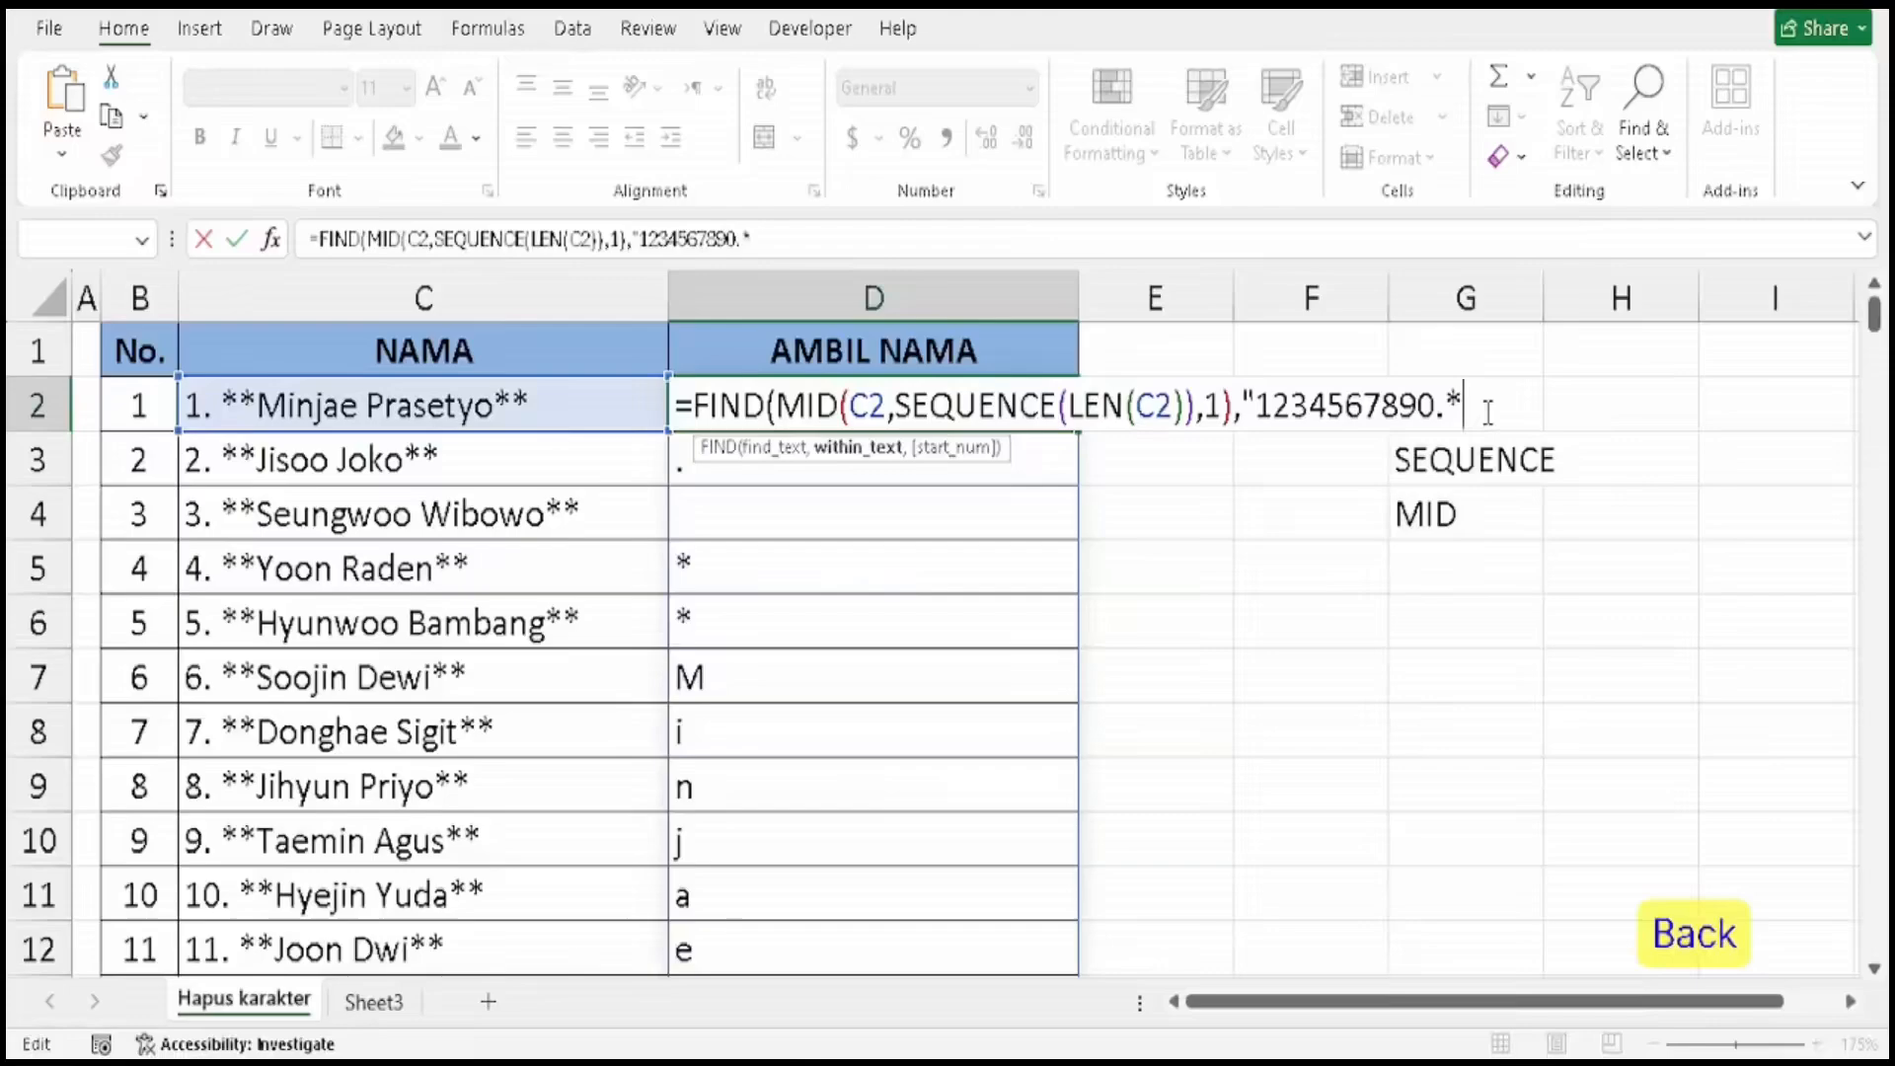
pyautogui.press('shift')
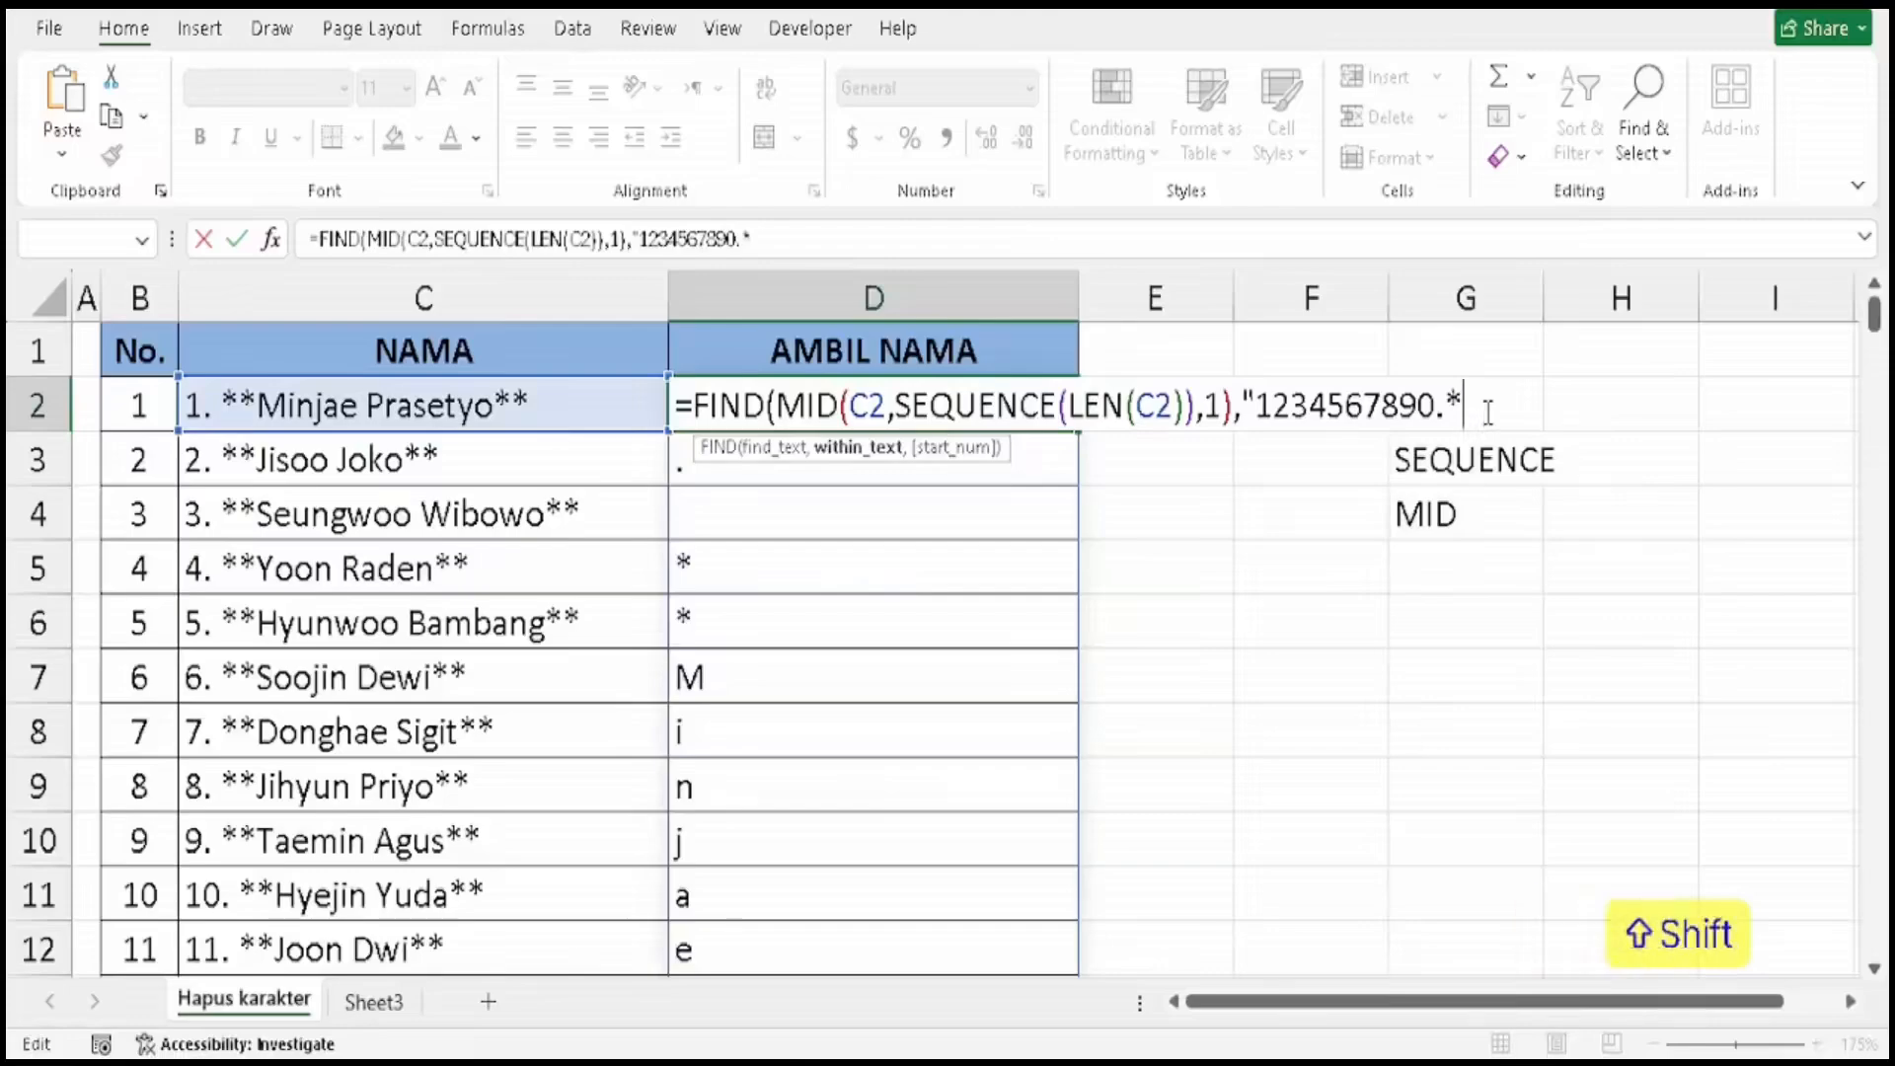
pyautogui.write('"')
pyautogui.press('shift')
pyautogui.write(')')
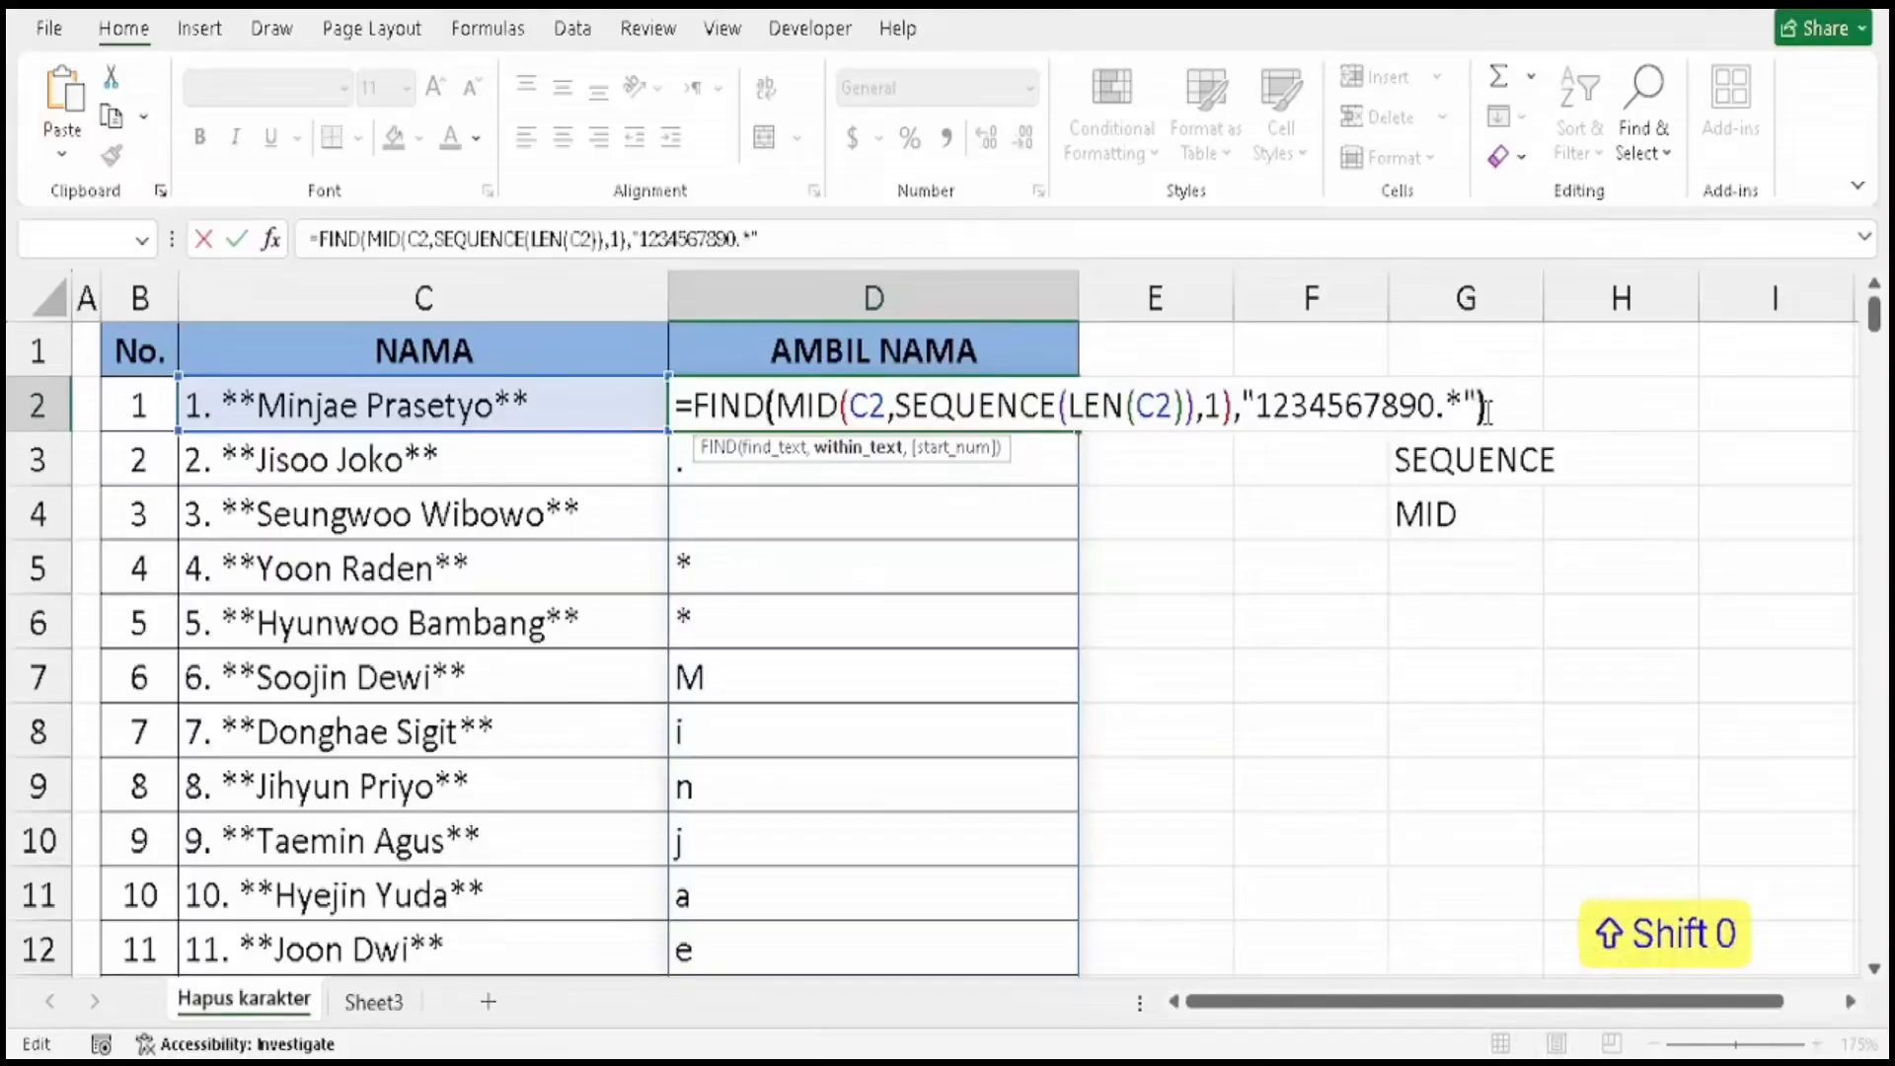
pyautogui.press('Return')
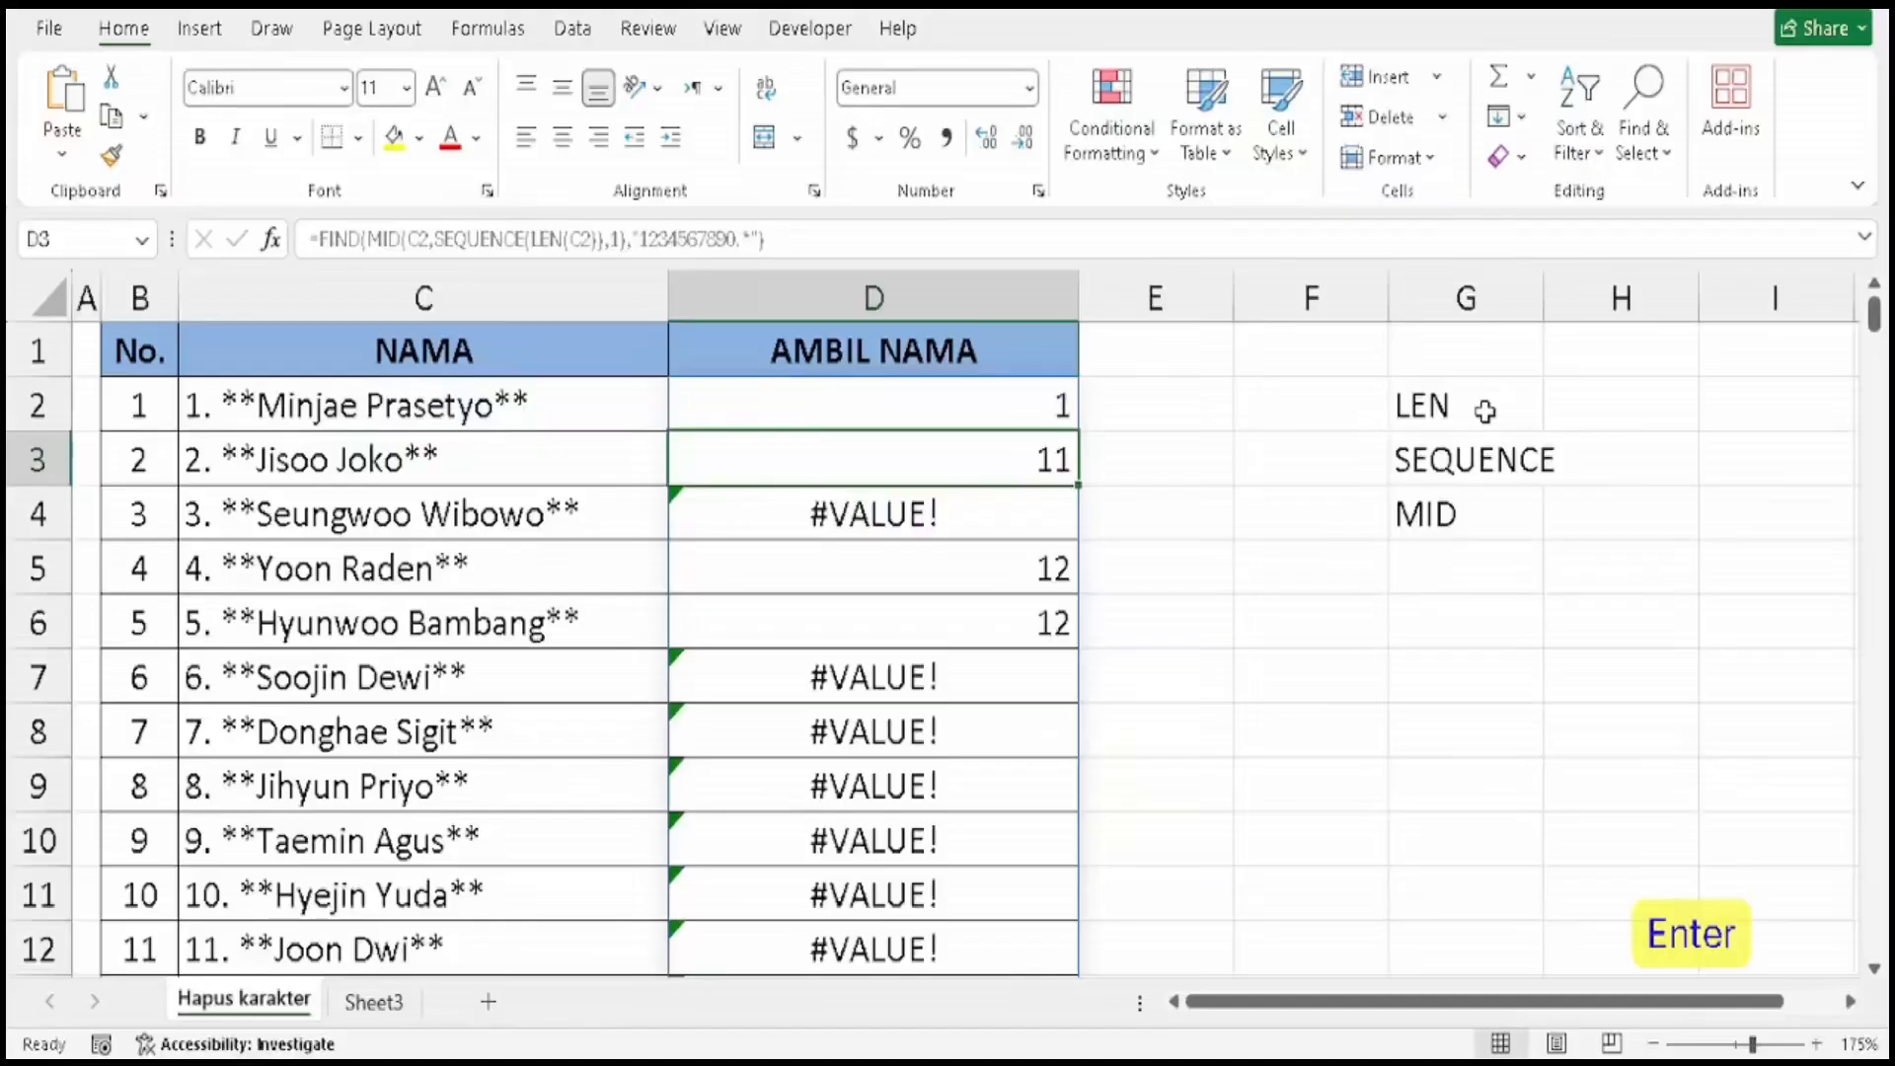
# Scroll through the spilled FIND results in column D and return to D2.
pyautogui.scroll(-2, 889, 528)
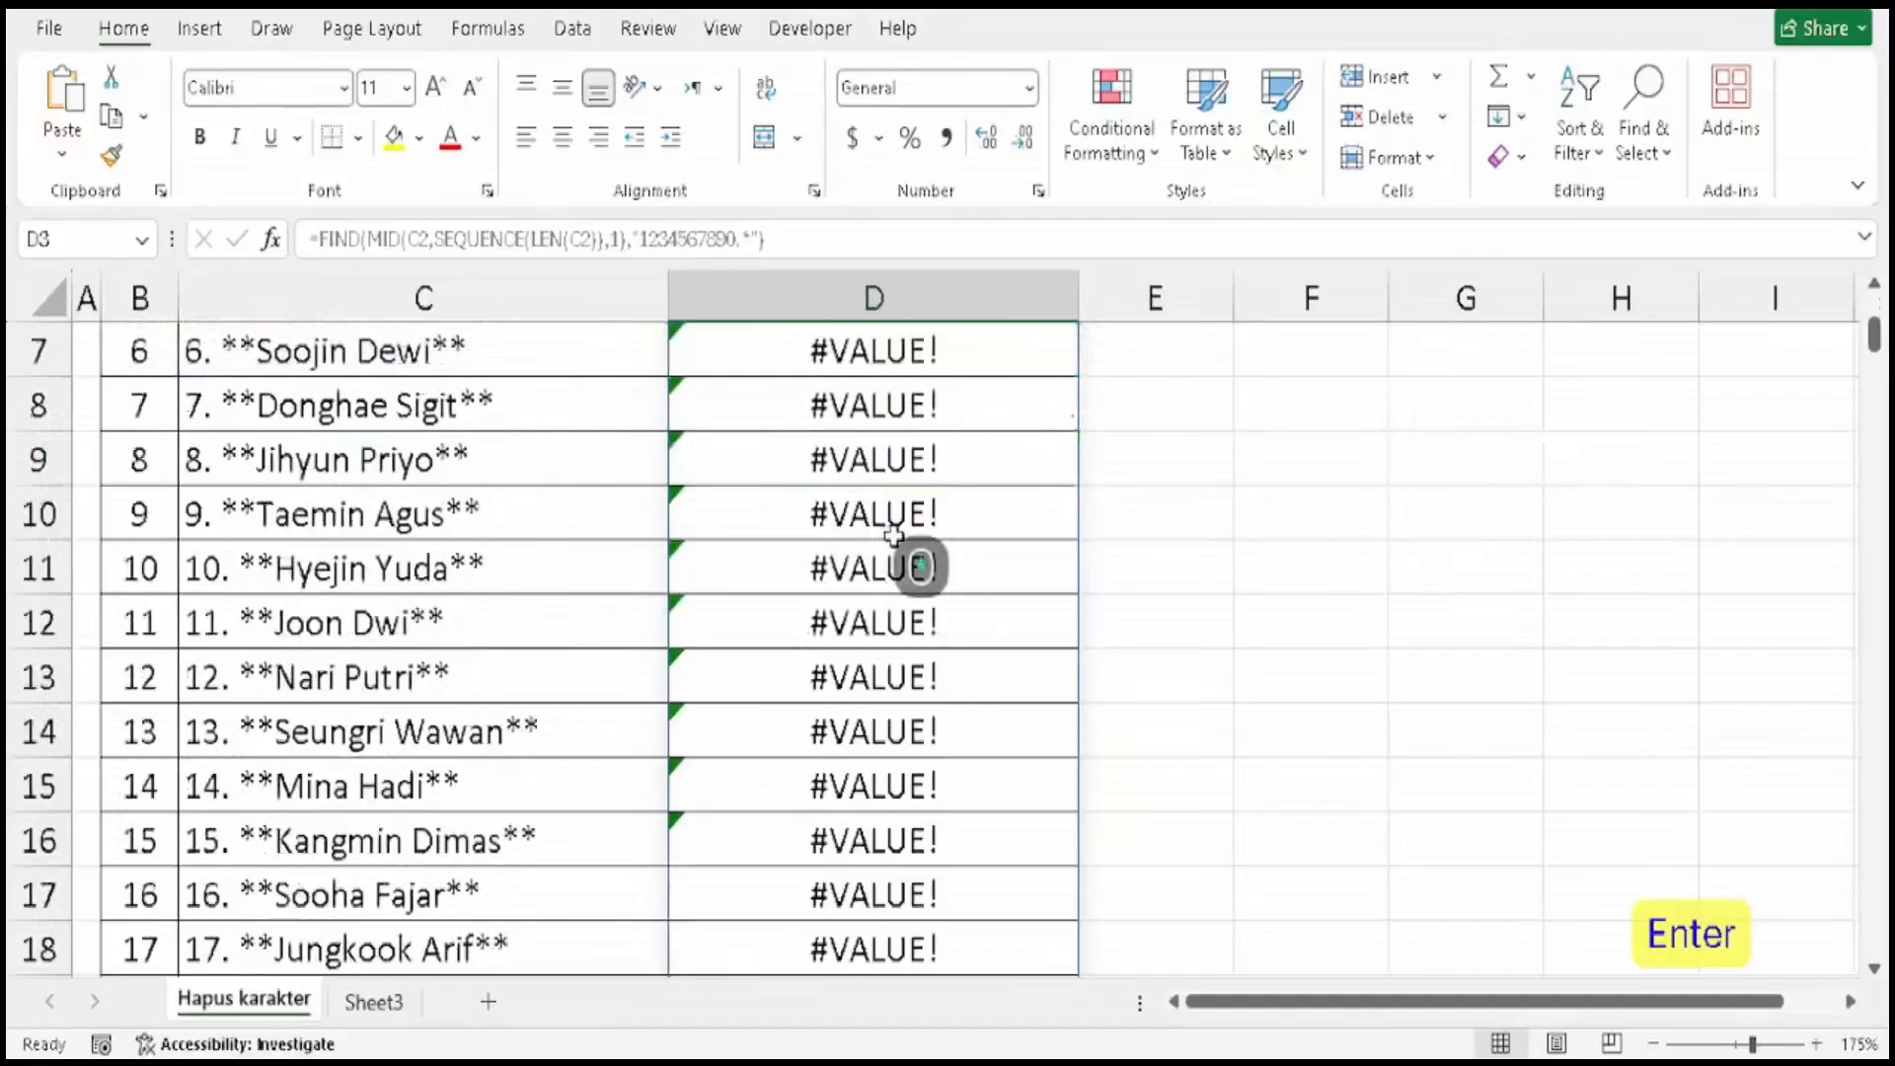
pyautogui.scroll(-3, 894, 536)
pyautogui.scroll(5, 893, 536)
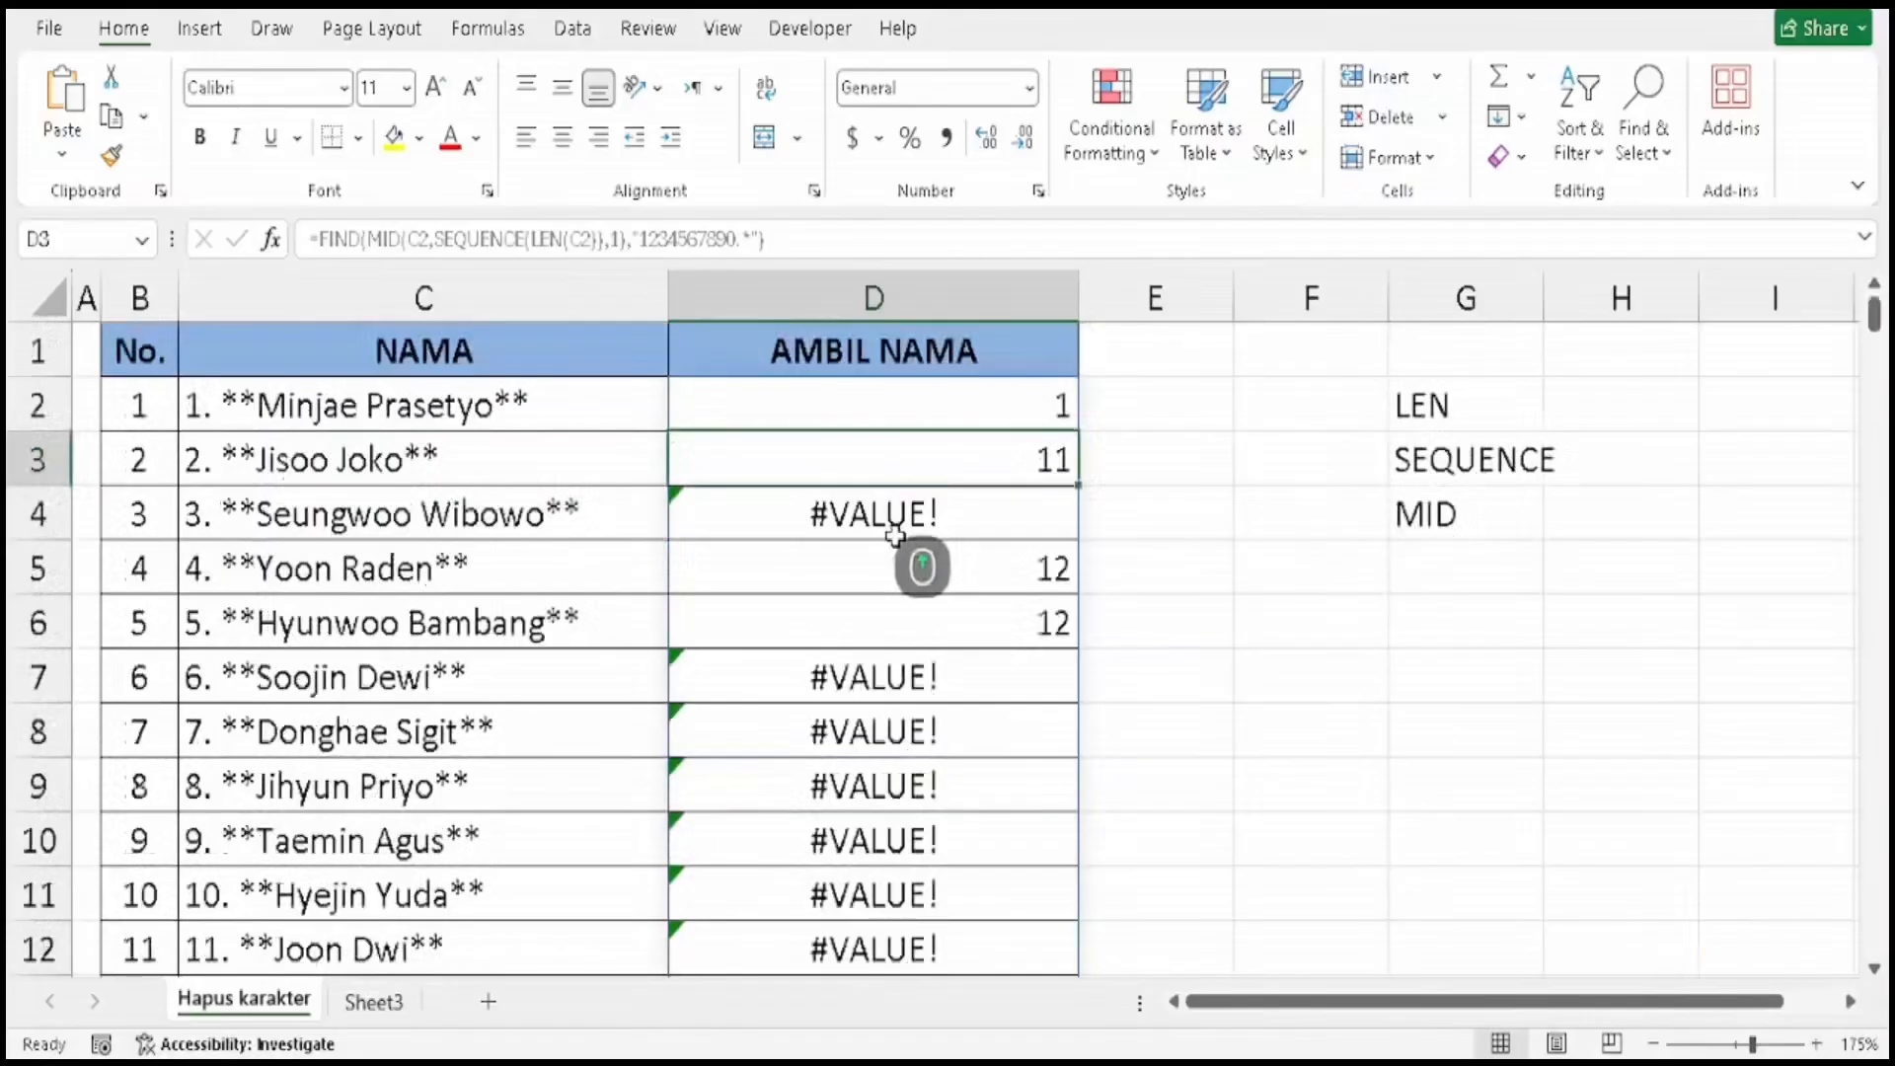
pyautogui.scroll(-5, 895, 536)
pyautogui.scroll(3, 895, 536)
pyautogui.scroll(-2, 897, 536)
pyautogui.scroll(4, 900, 536)
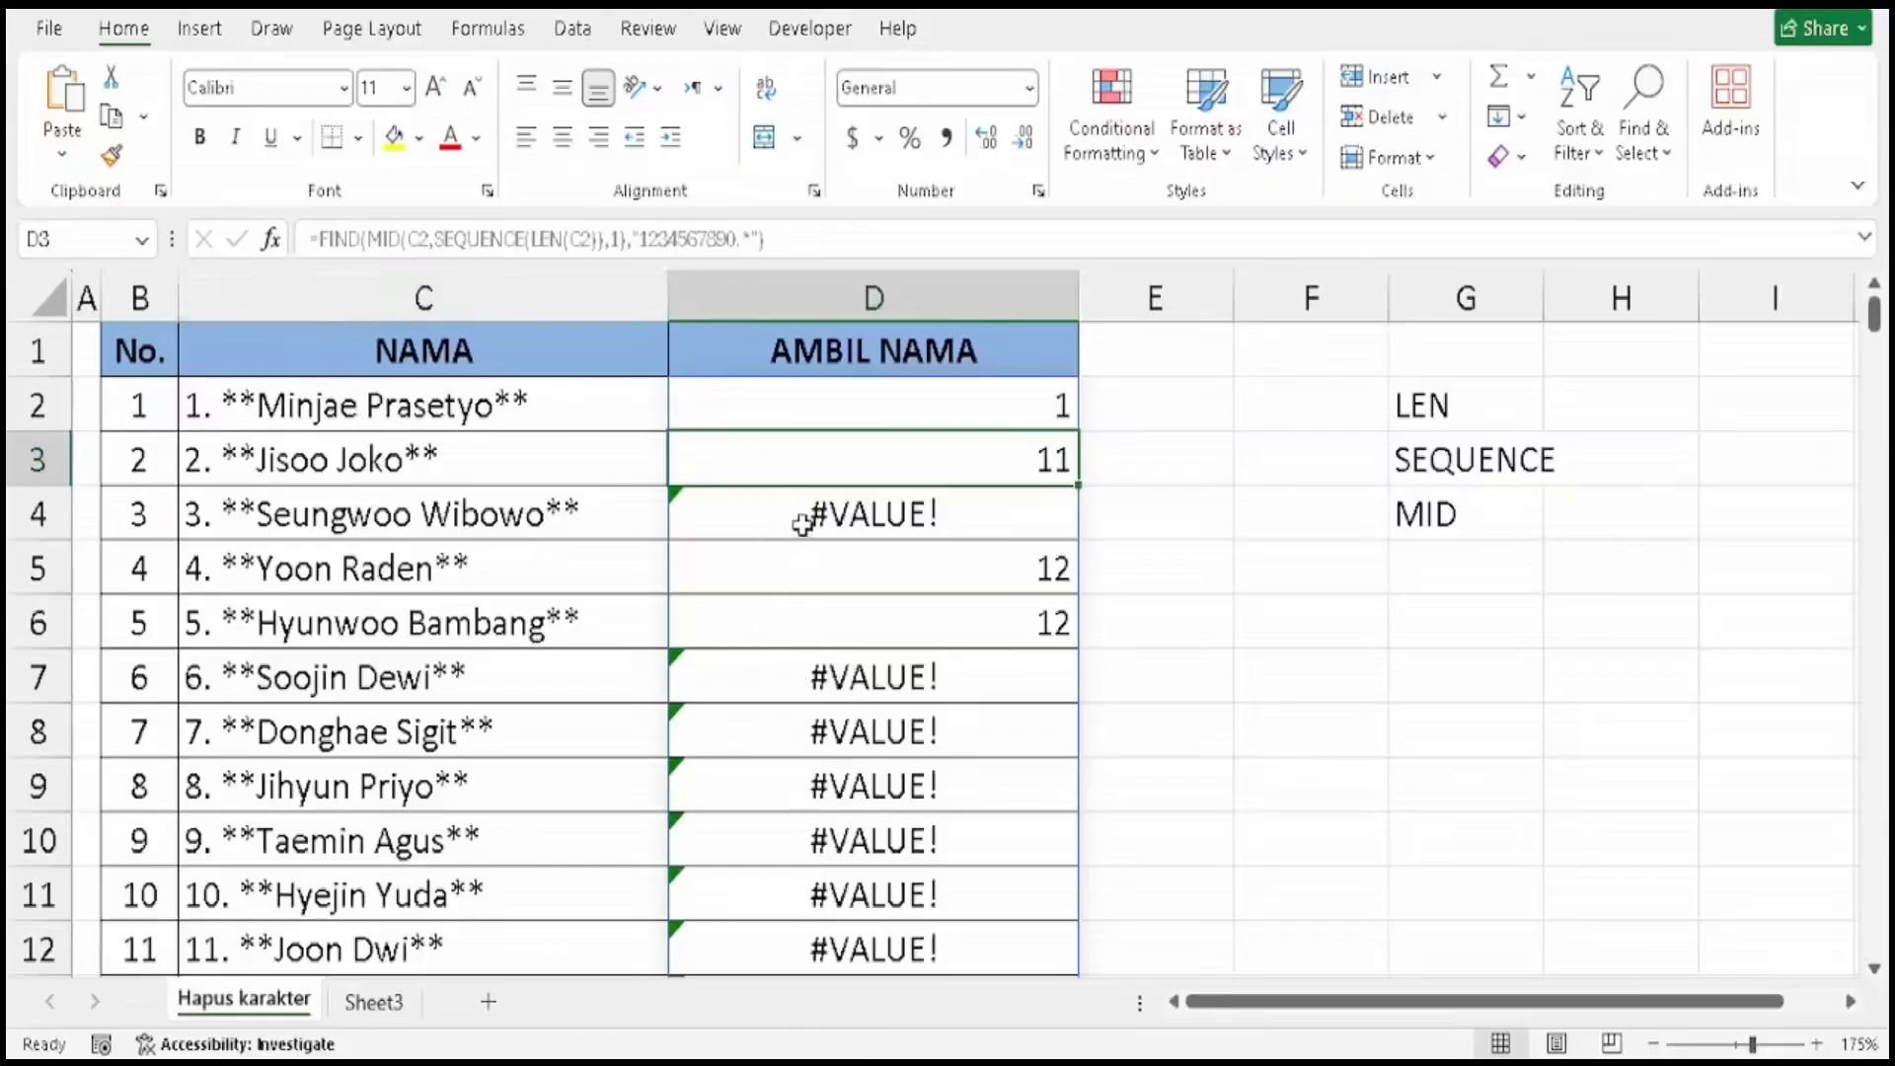
pyautogui.click(1044, 425)
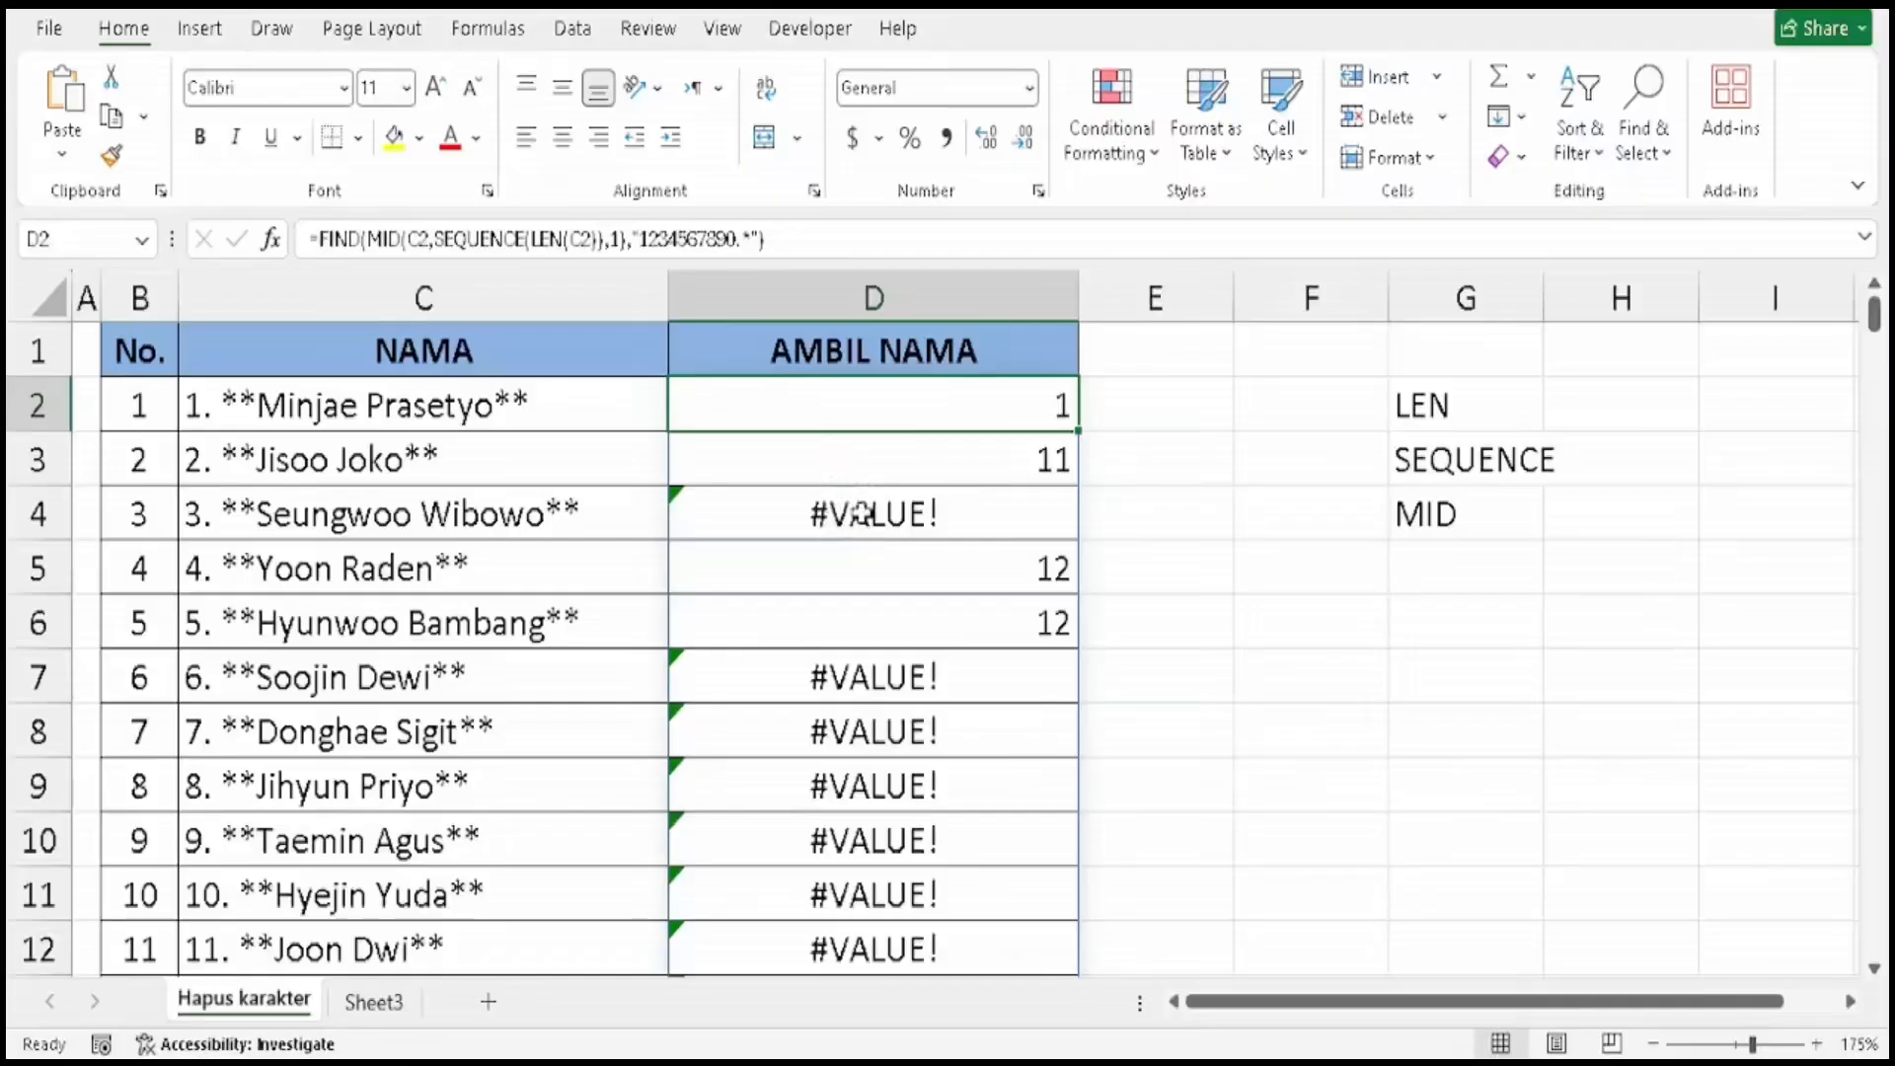
# Wrap D2's FIND expression in ISERR and add its closing parenthesis.
pyautogui.doubleClick(854, 408)
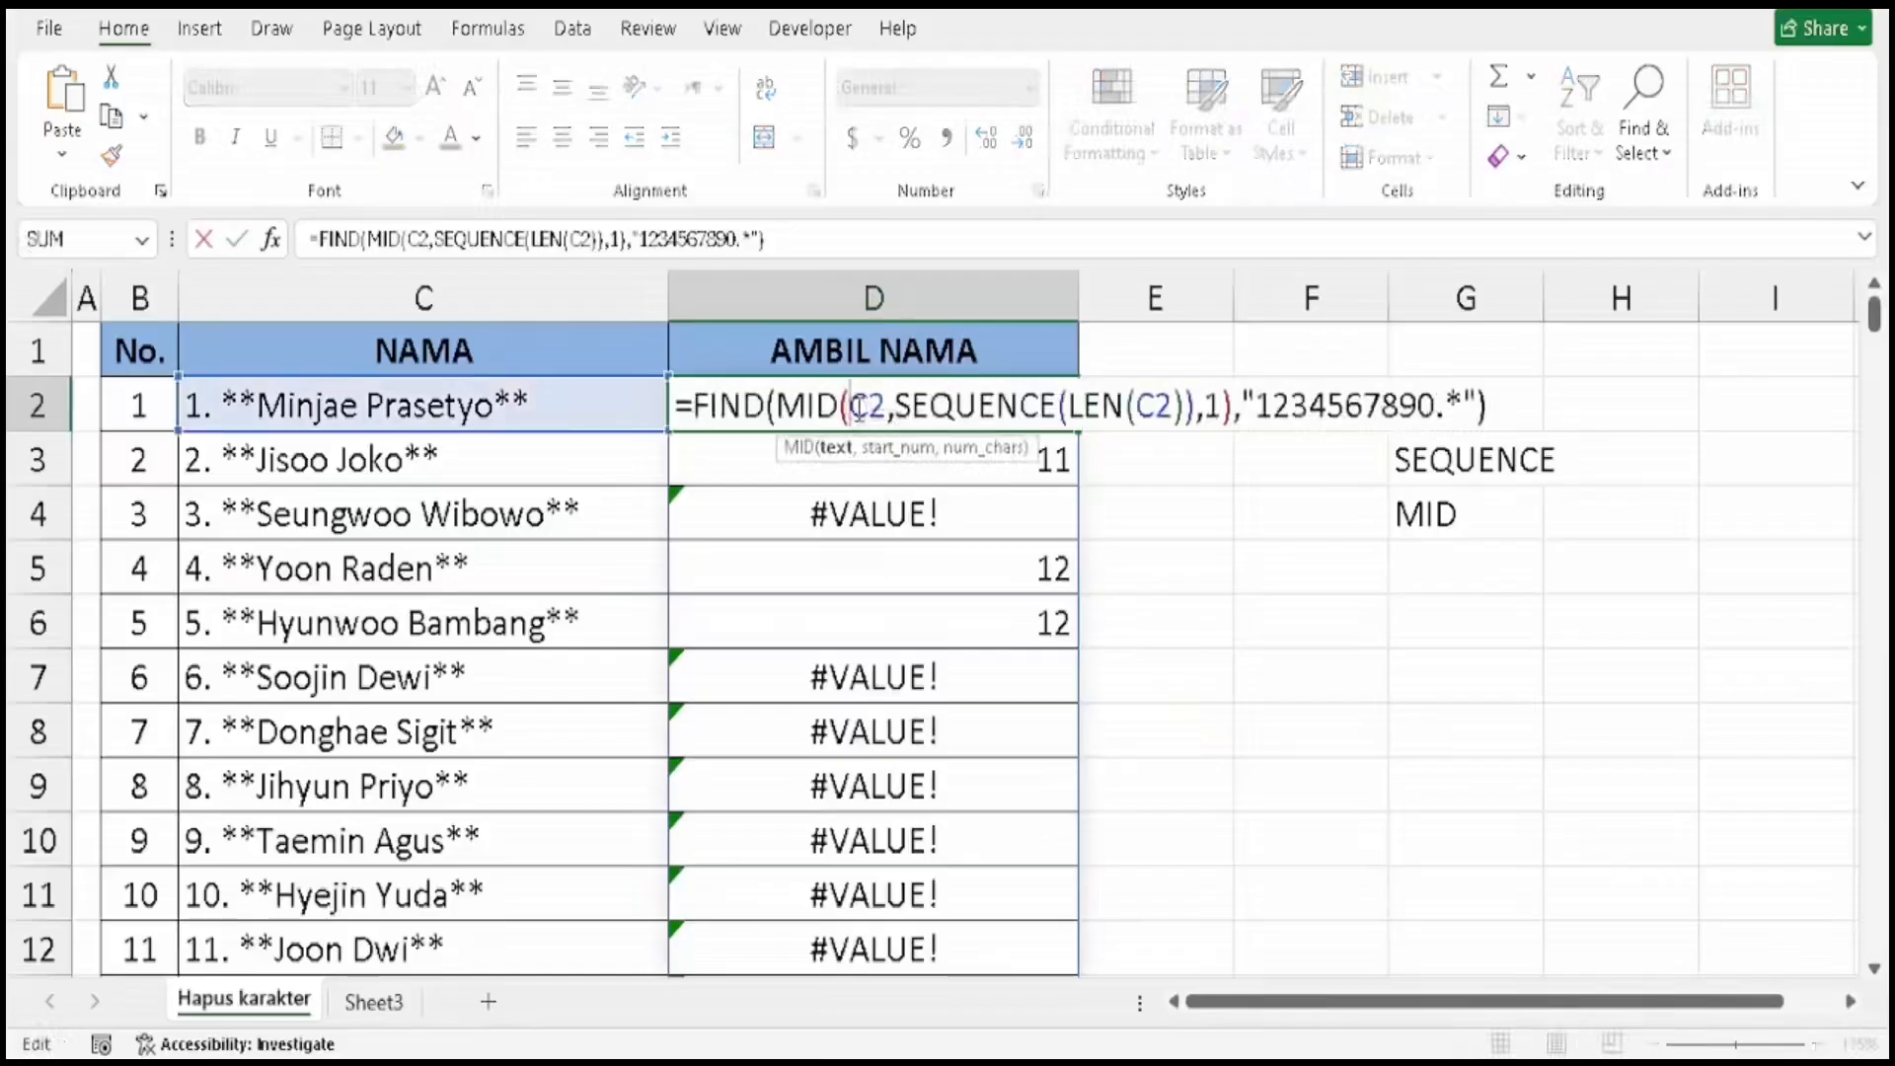
pyautogui.click(733, 403)
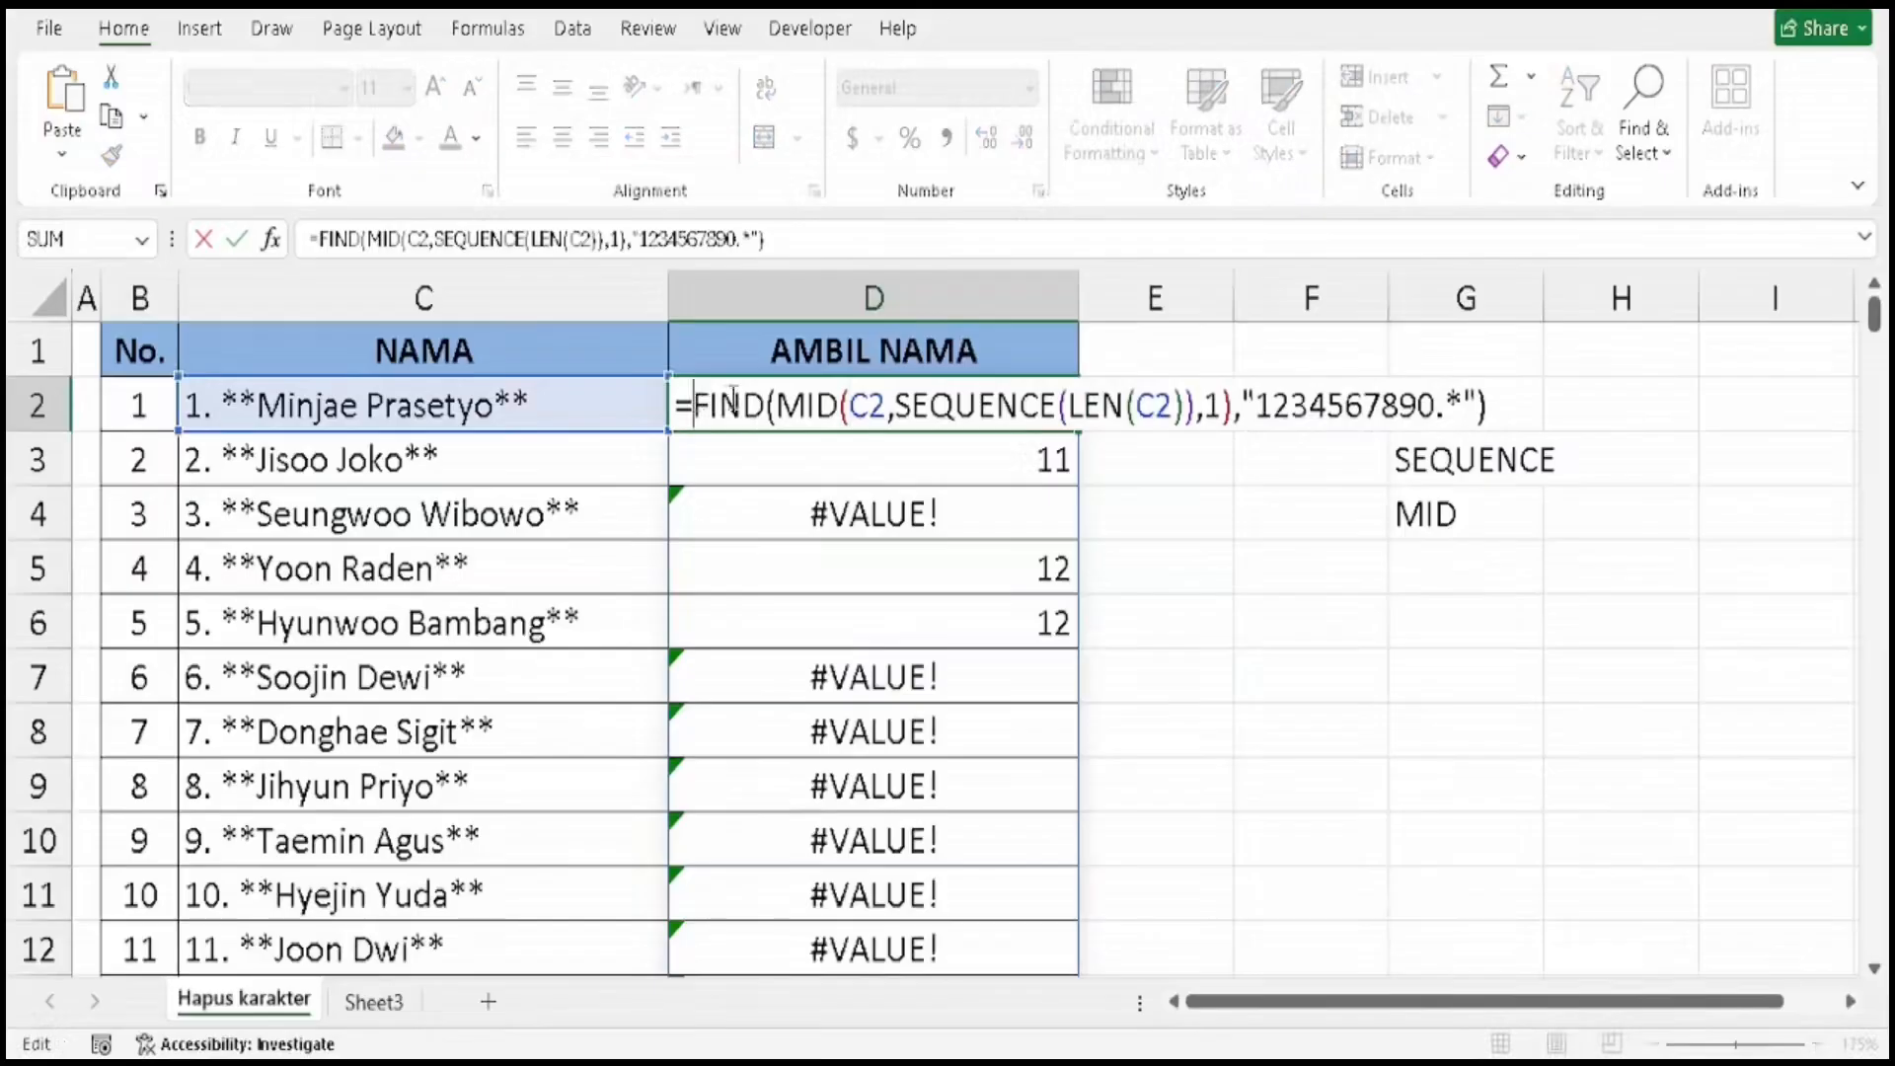
pyautogui.write('IS')
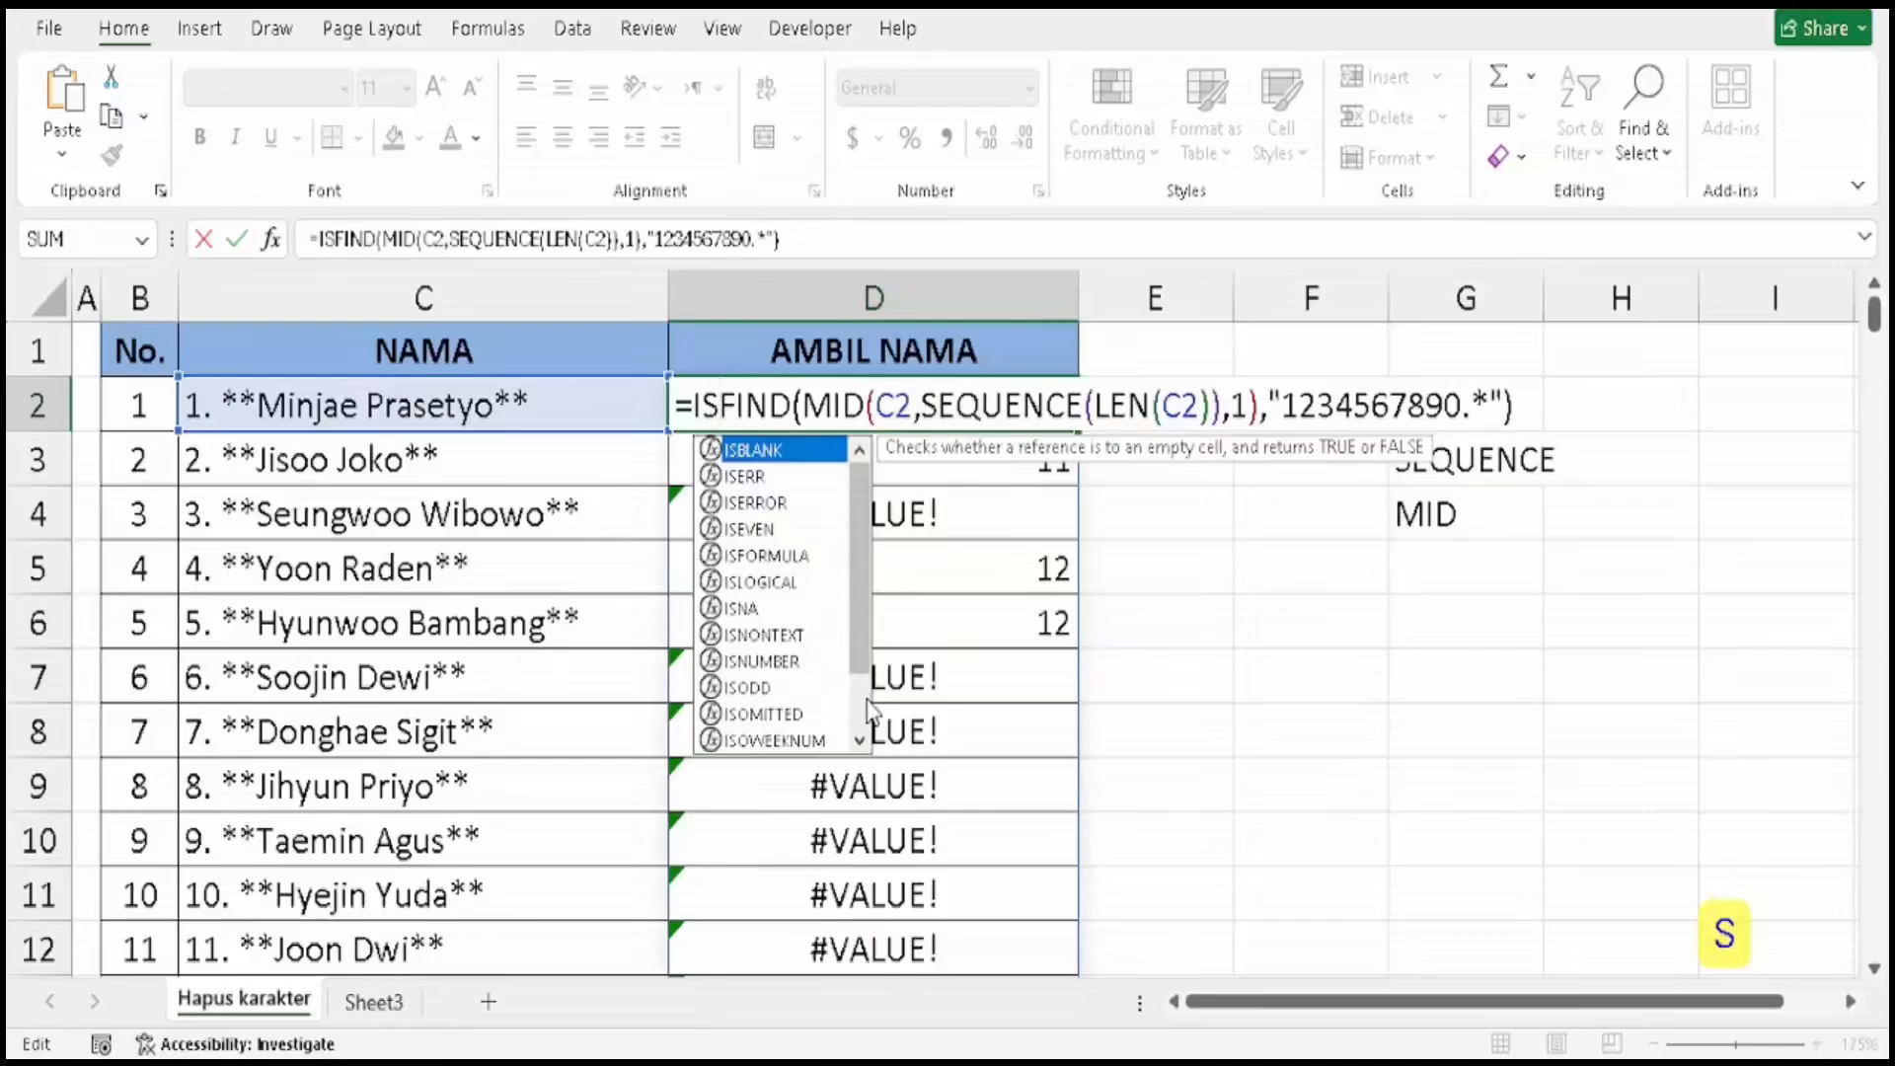
pyautogui.press('Down')
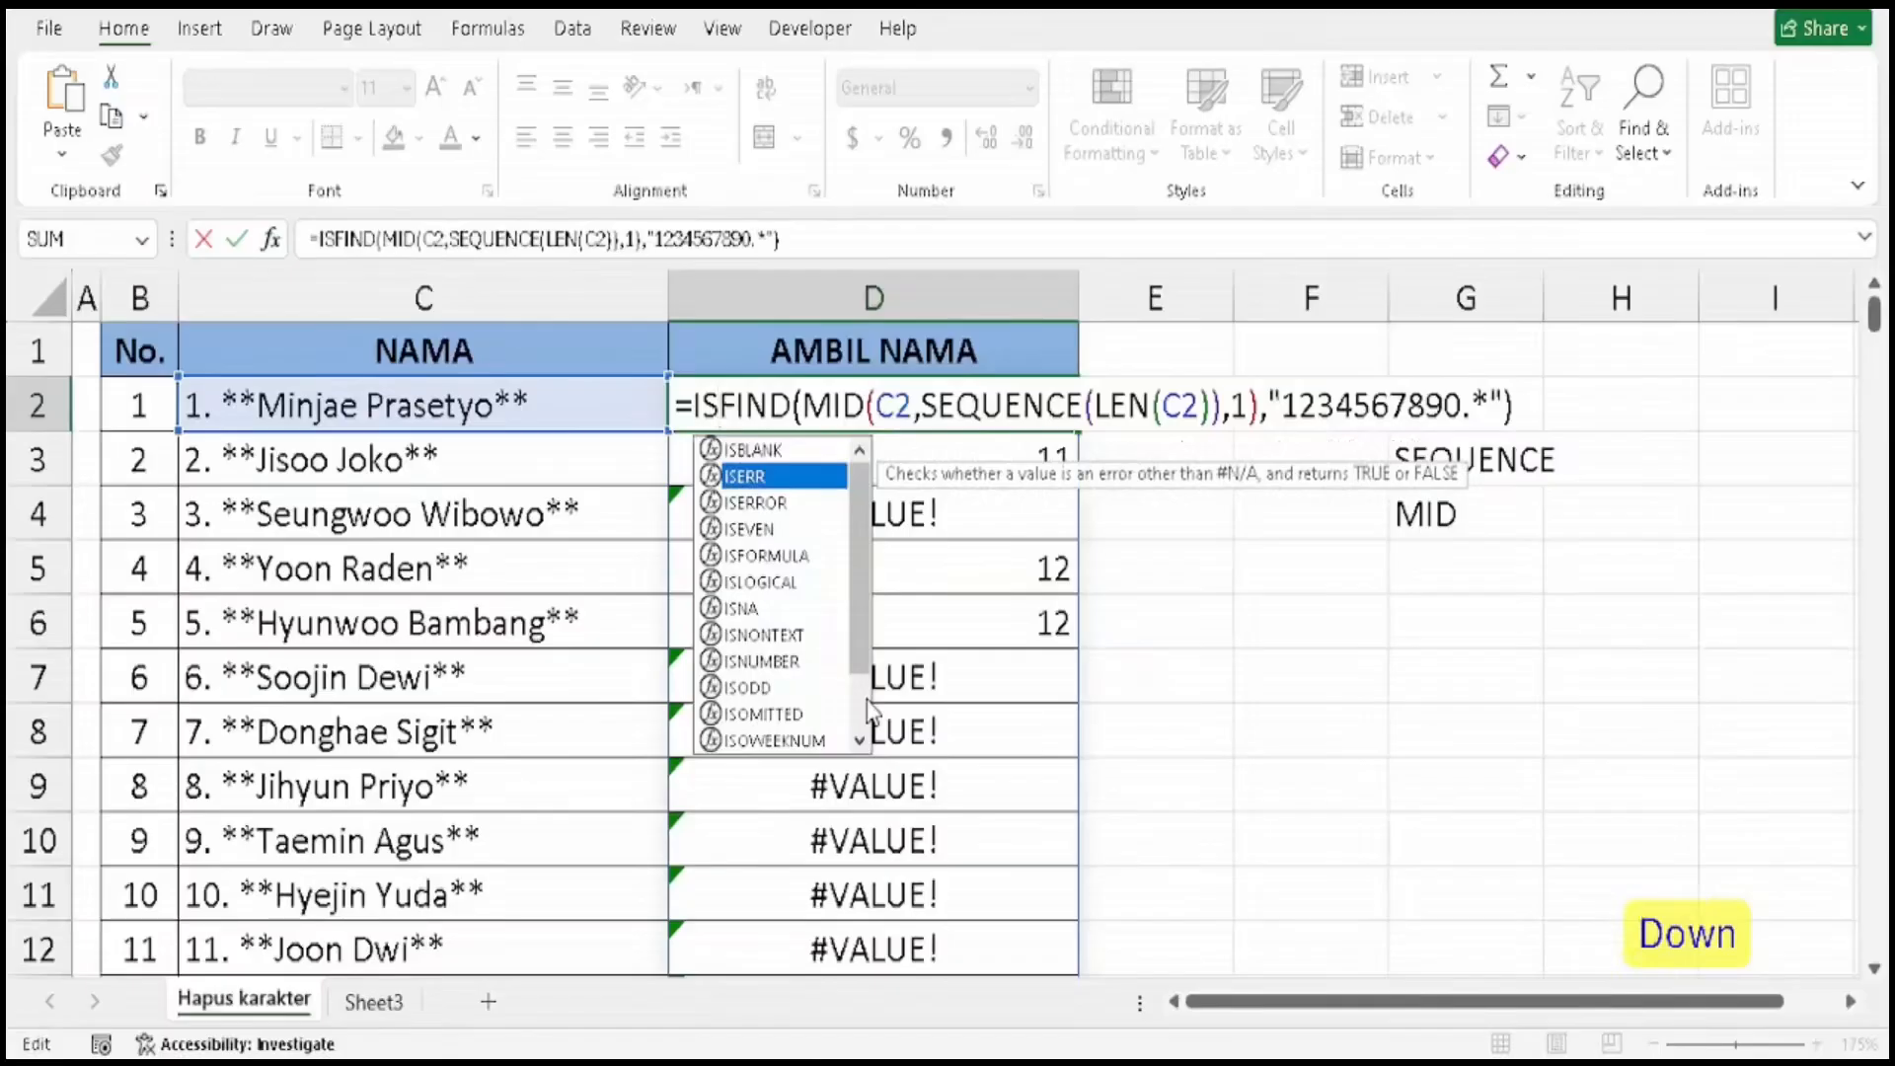
pyautogui.press('Tab')
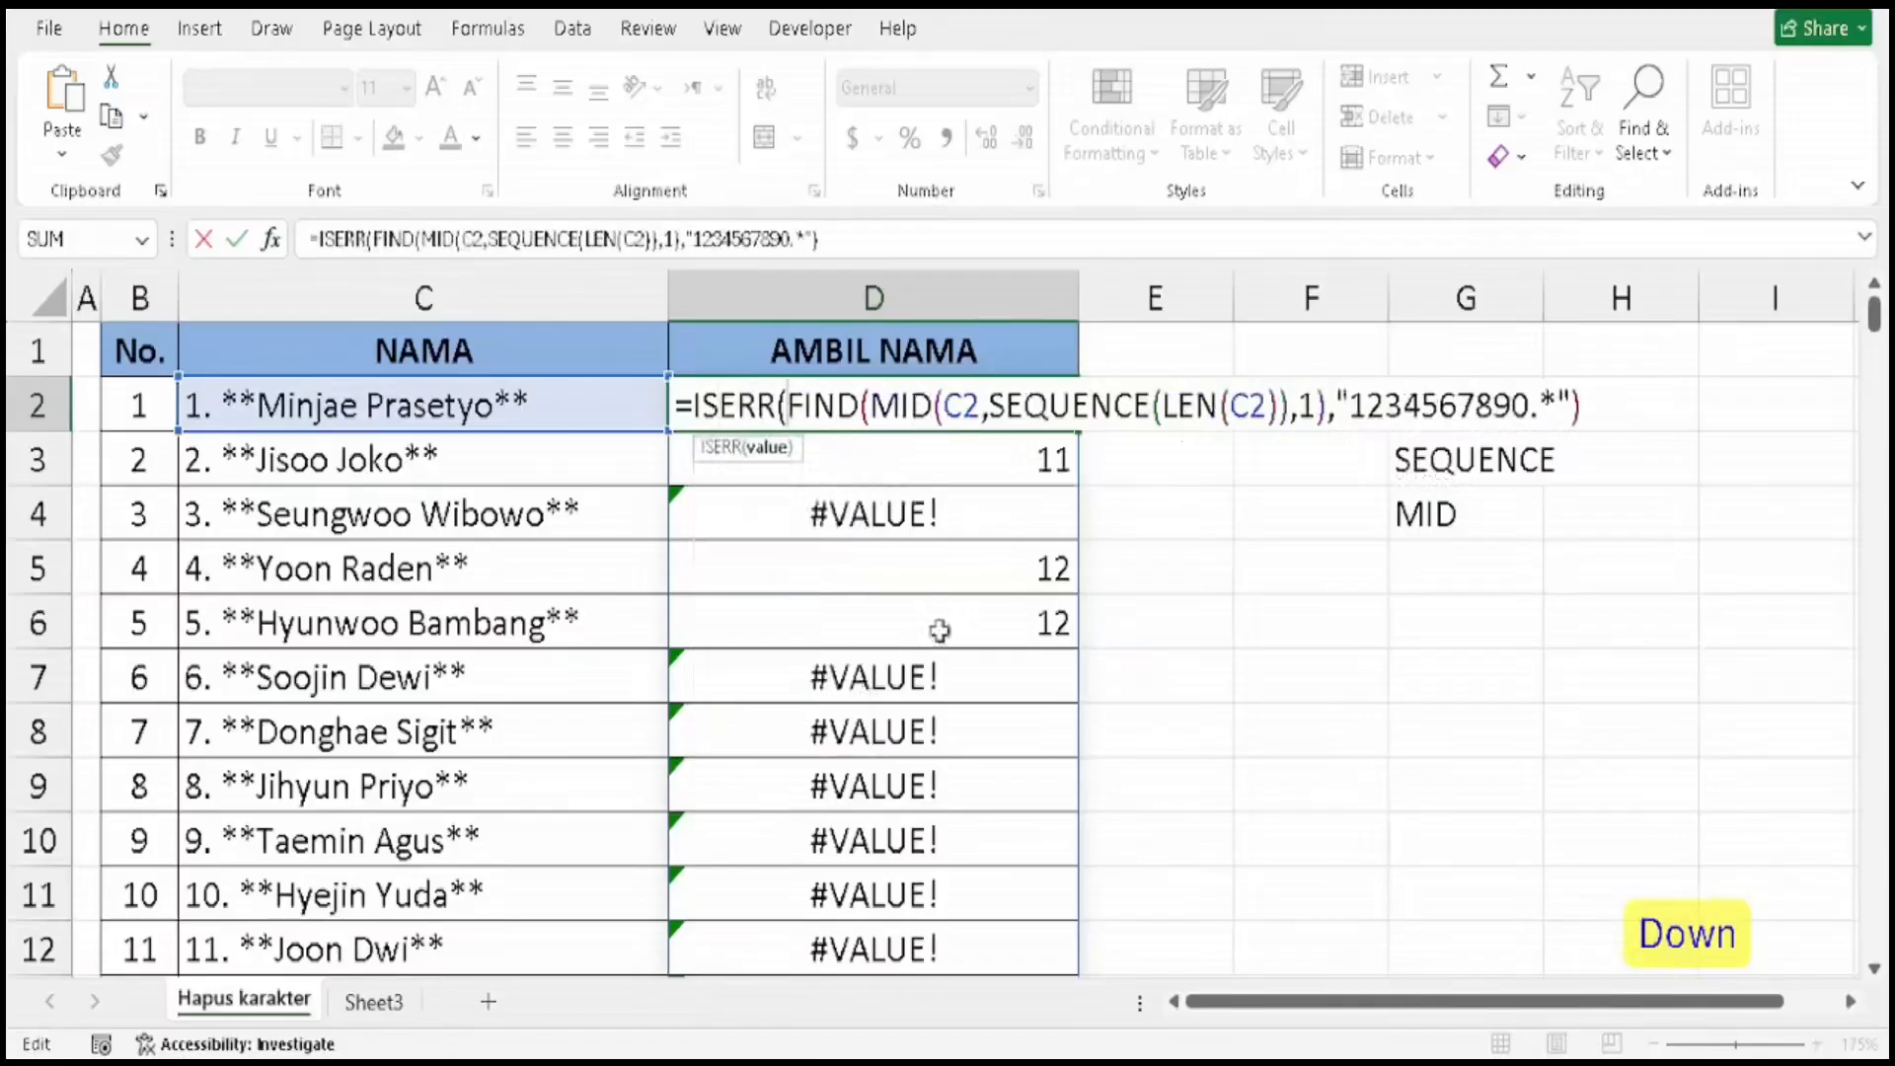
pyautogui.click(1590, 404)
pyautogui.press('shift')
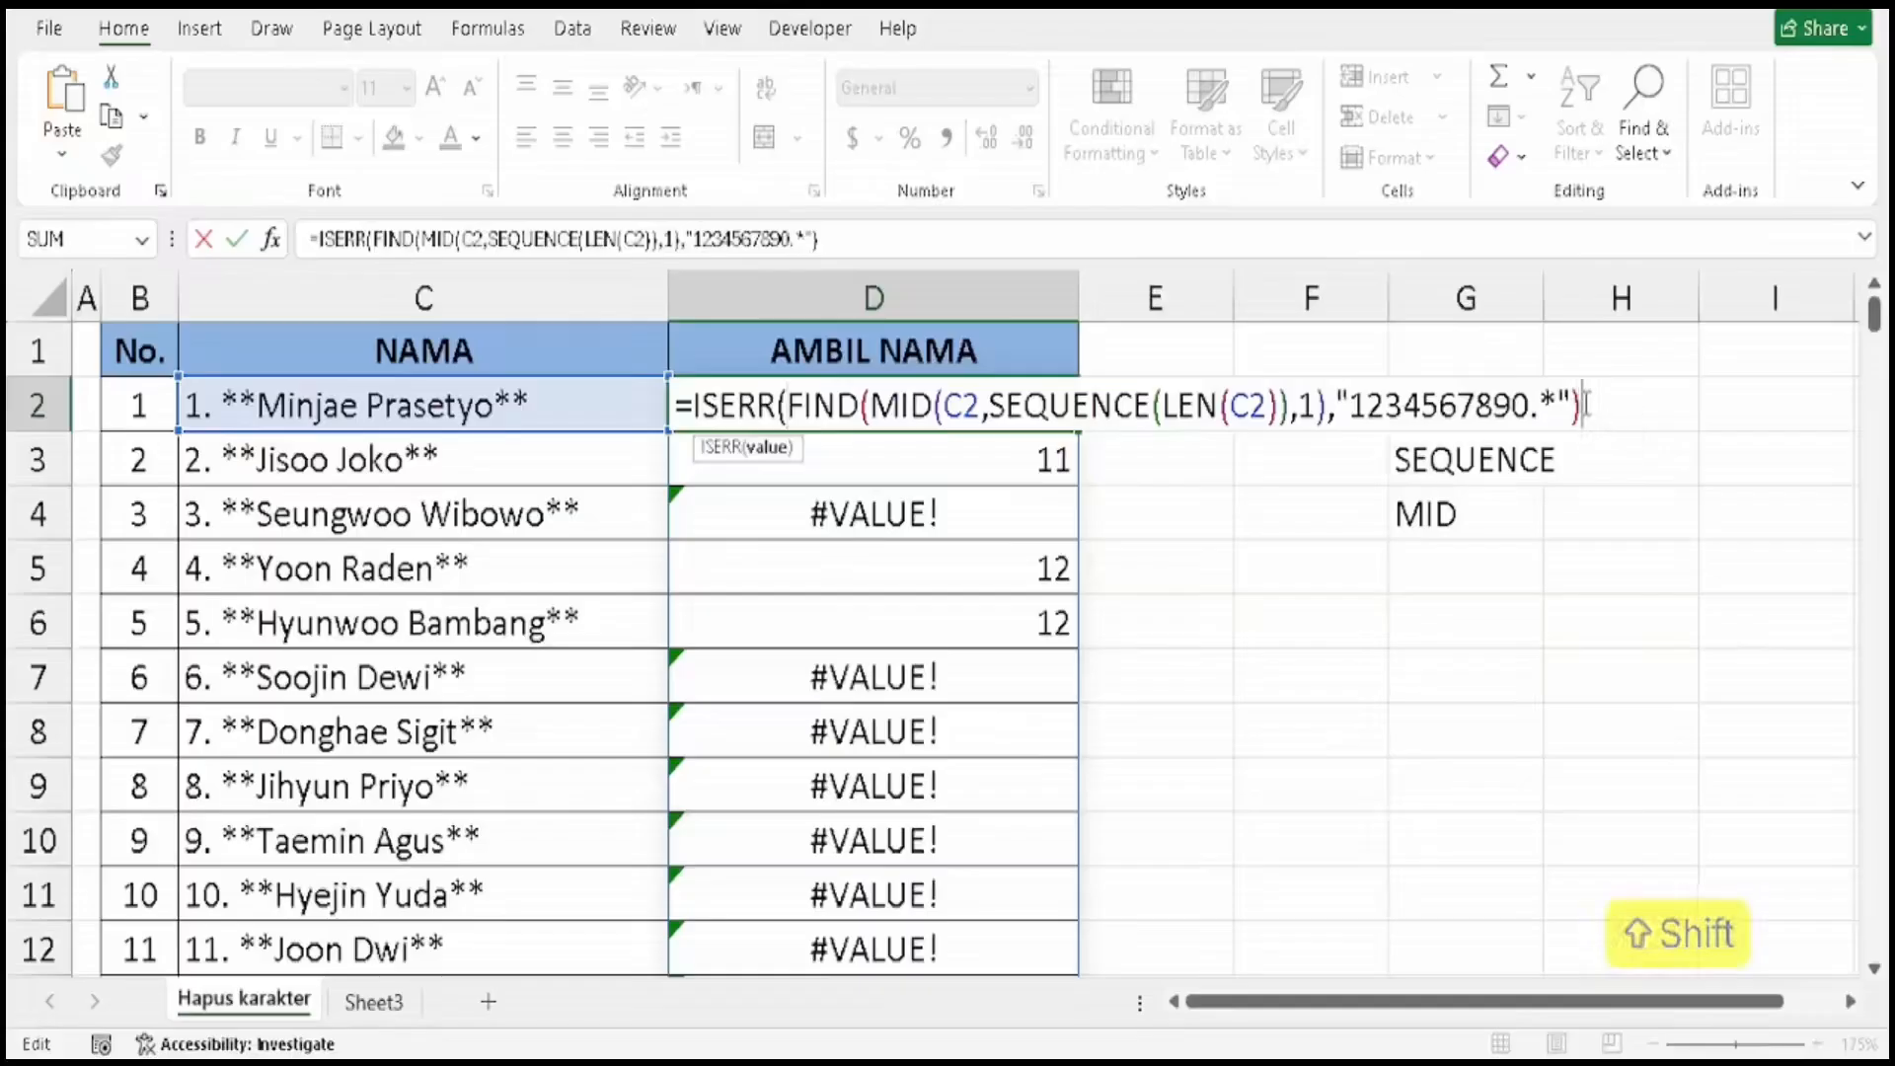
pyautogui.write(')')
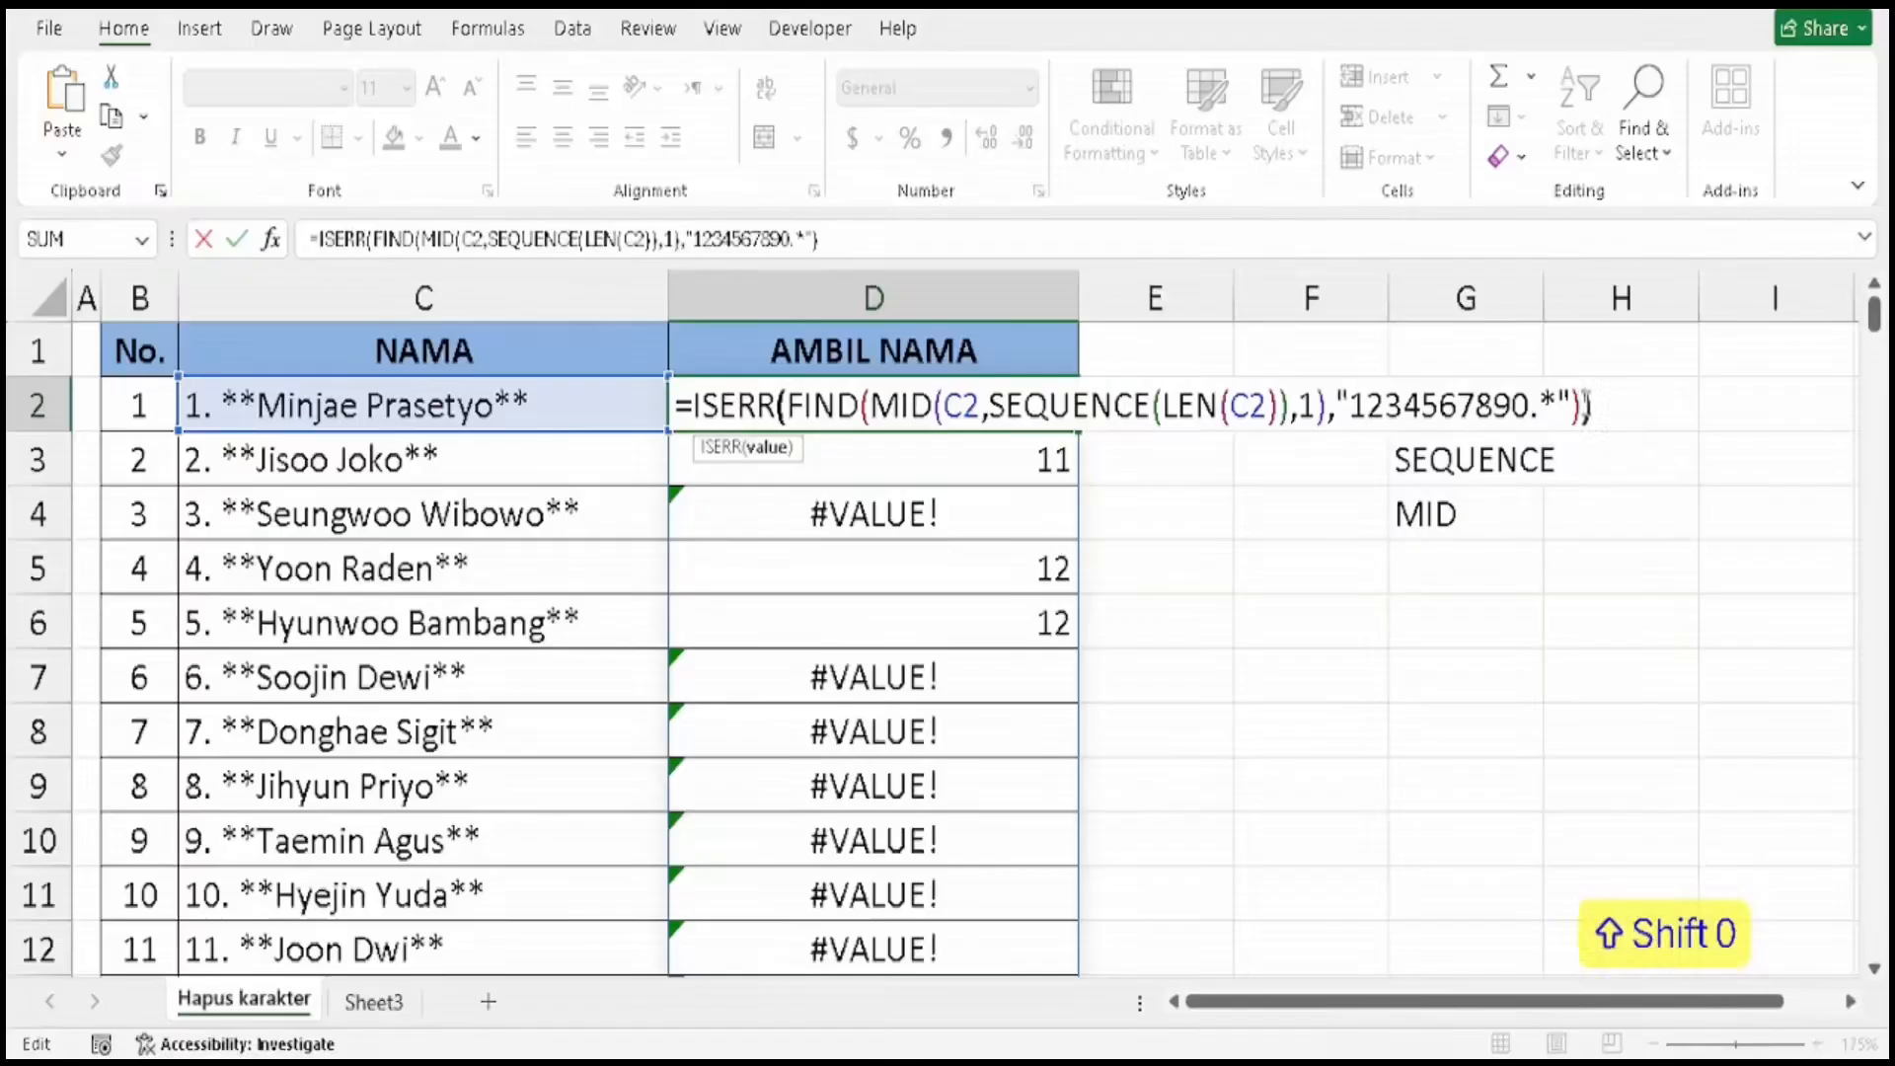
pyautogui.press('Return')
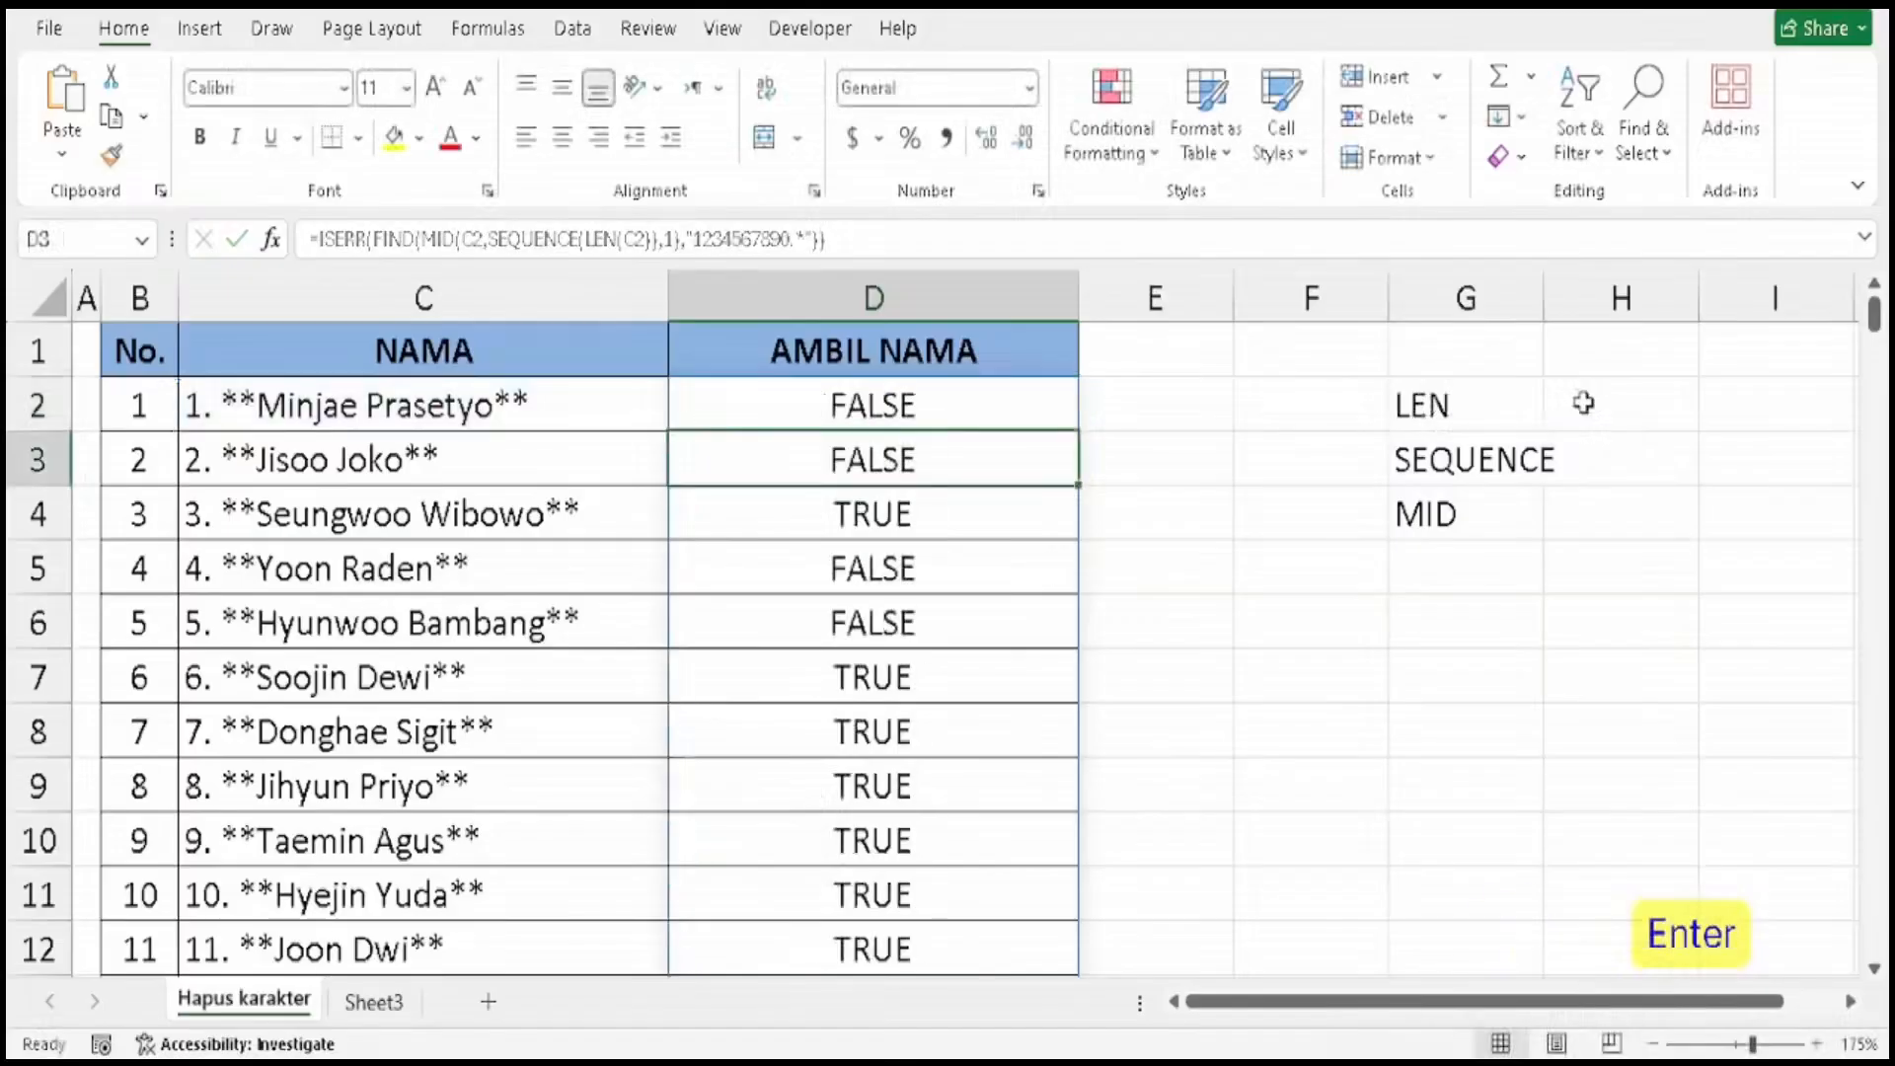
pyautogui.scroll(-5, 846, 664)
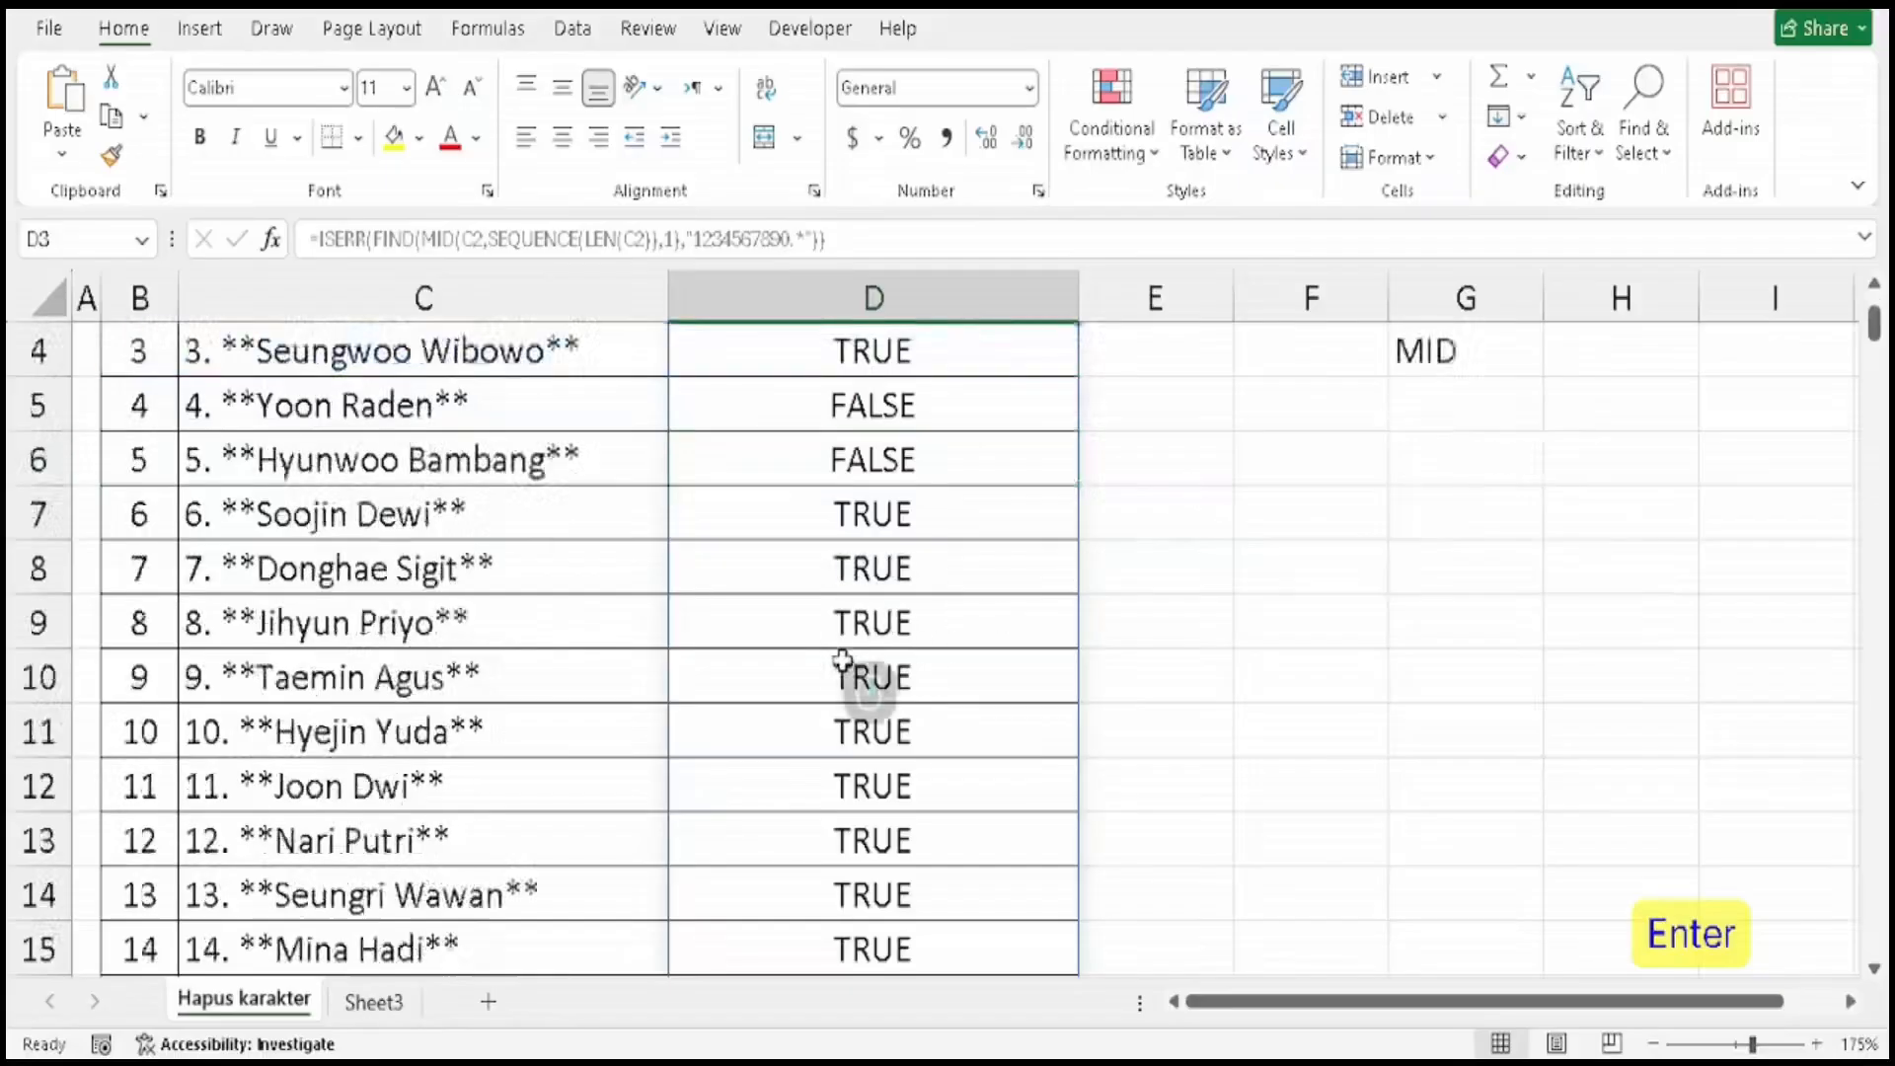
pyautogui.scroll(5, 920, 762)
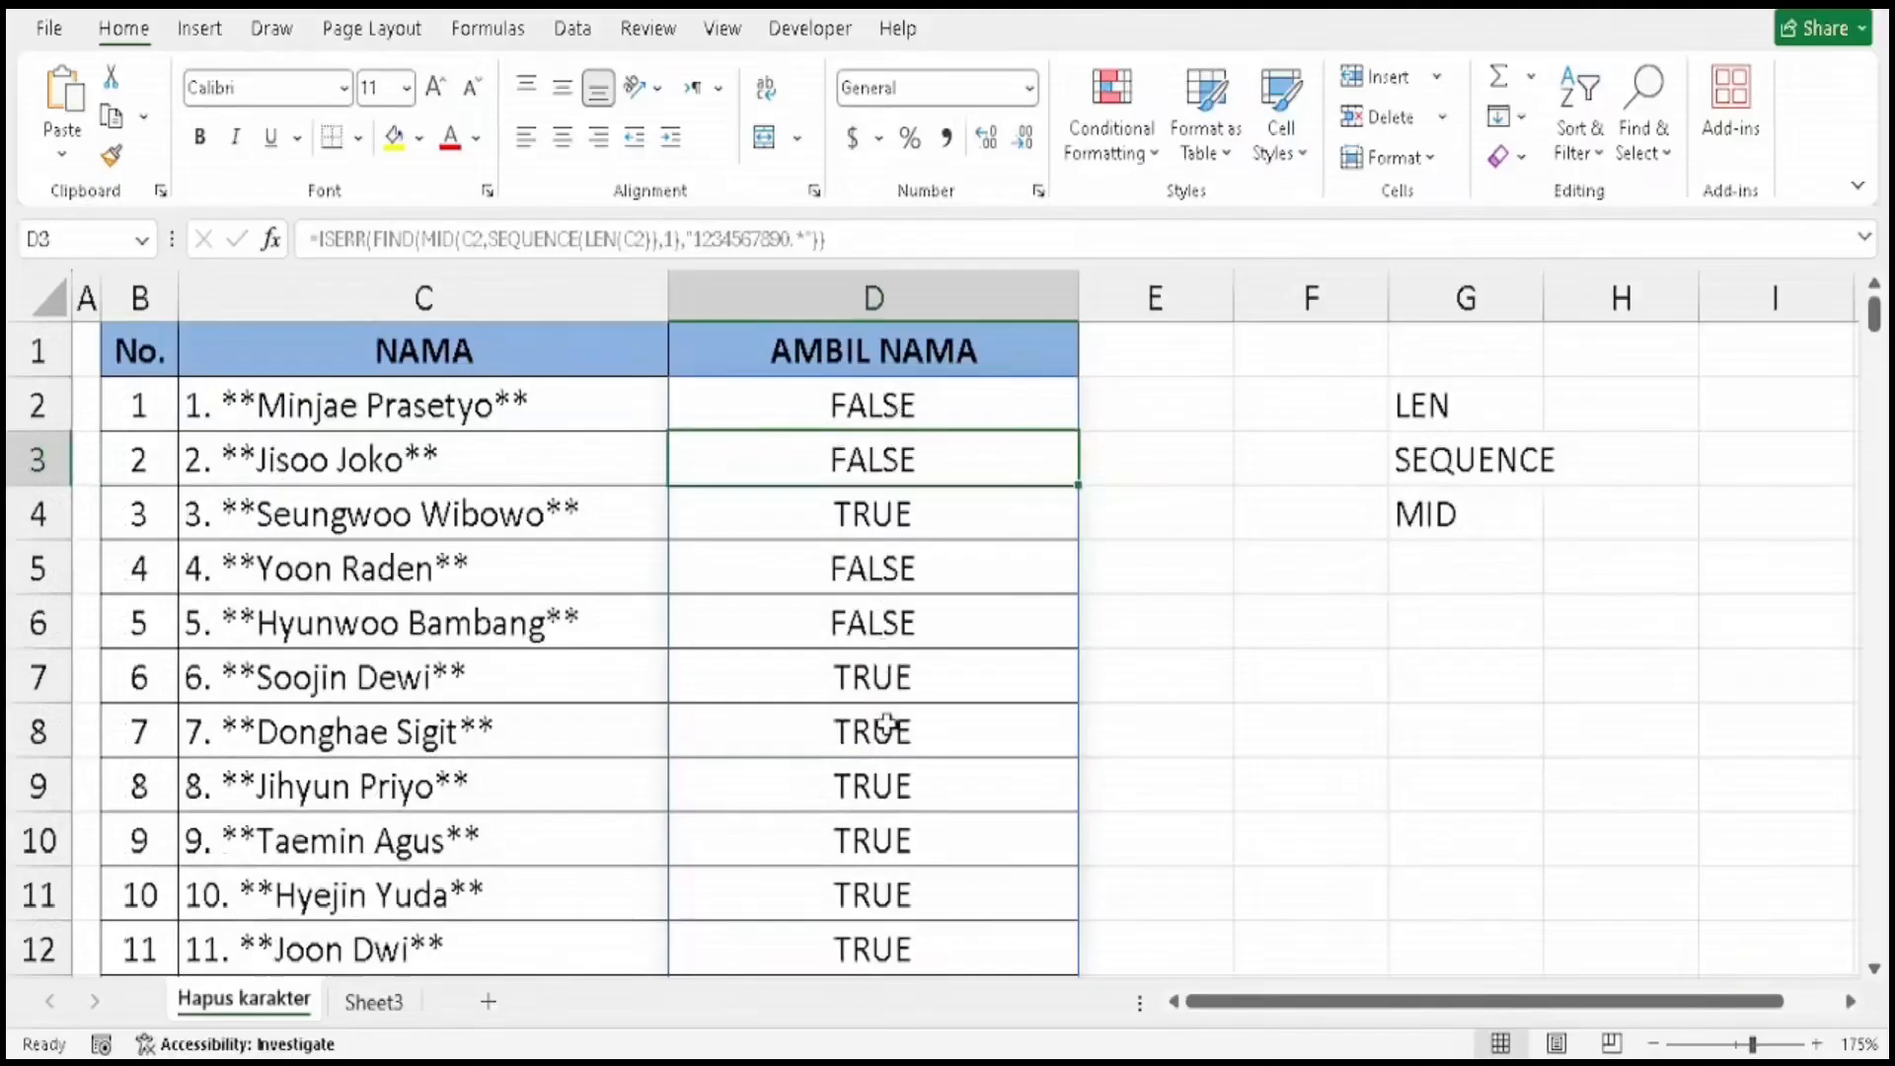
pyautogui.click(846, 419)
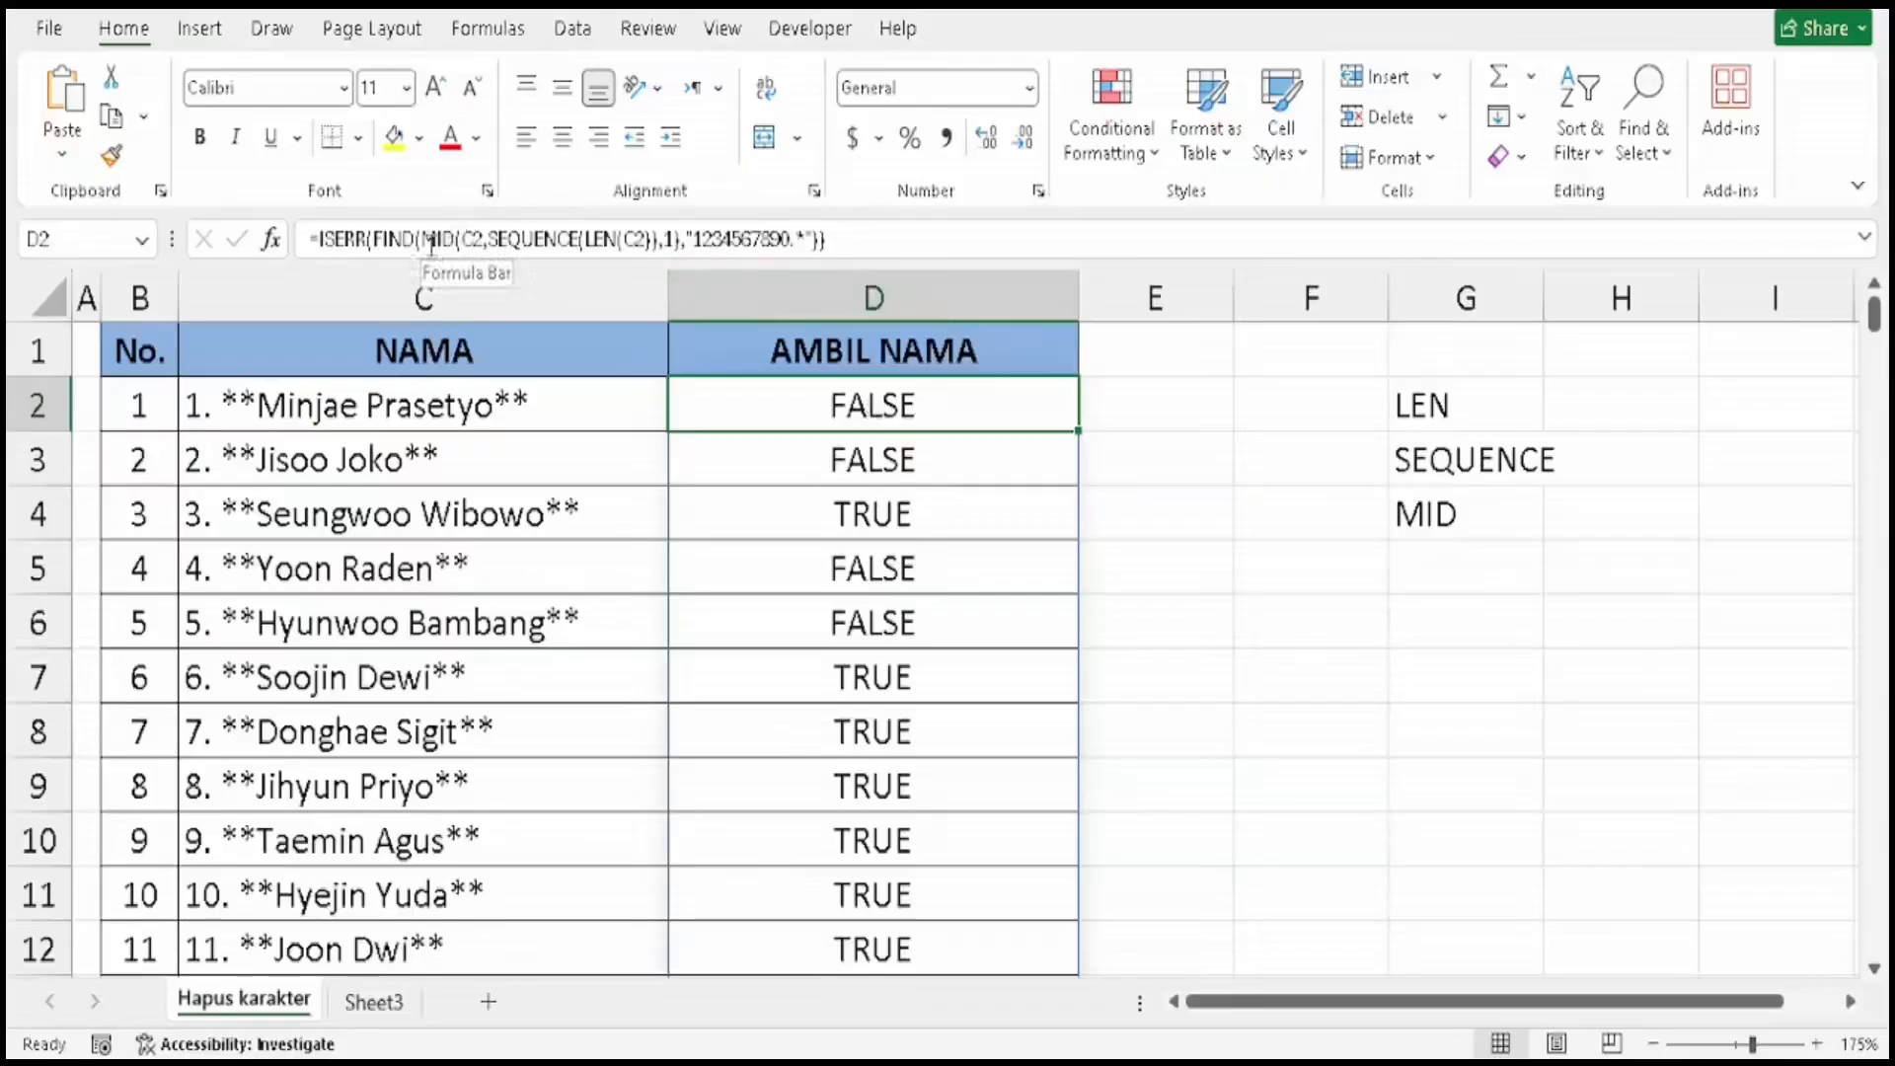
# Start an IF( around the ISERR test at the beginning of D2's formula.
pyautogui.doubleClick(855, 404)
pyautogui.click(693, 405)
pyautogui.click(693, 405)
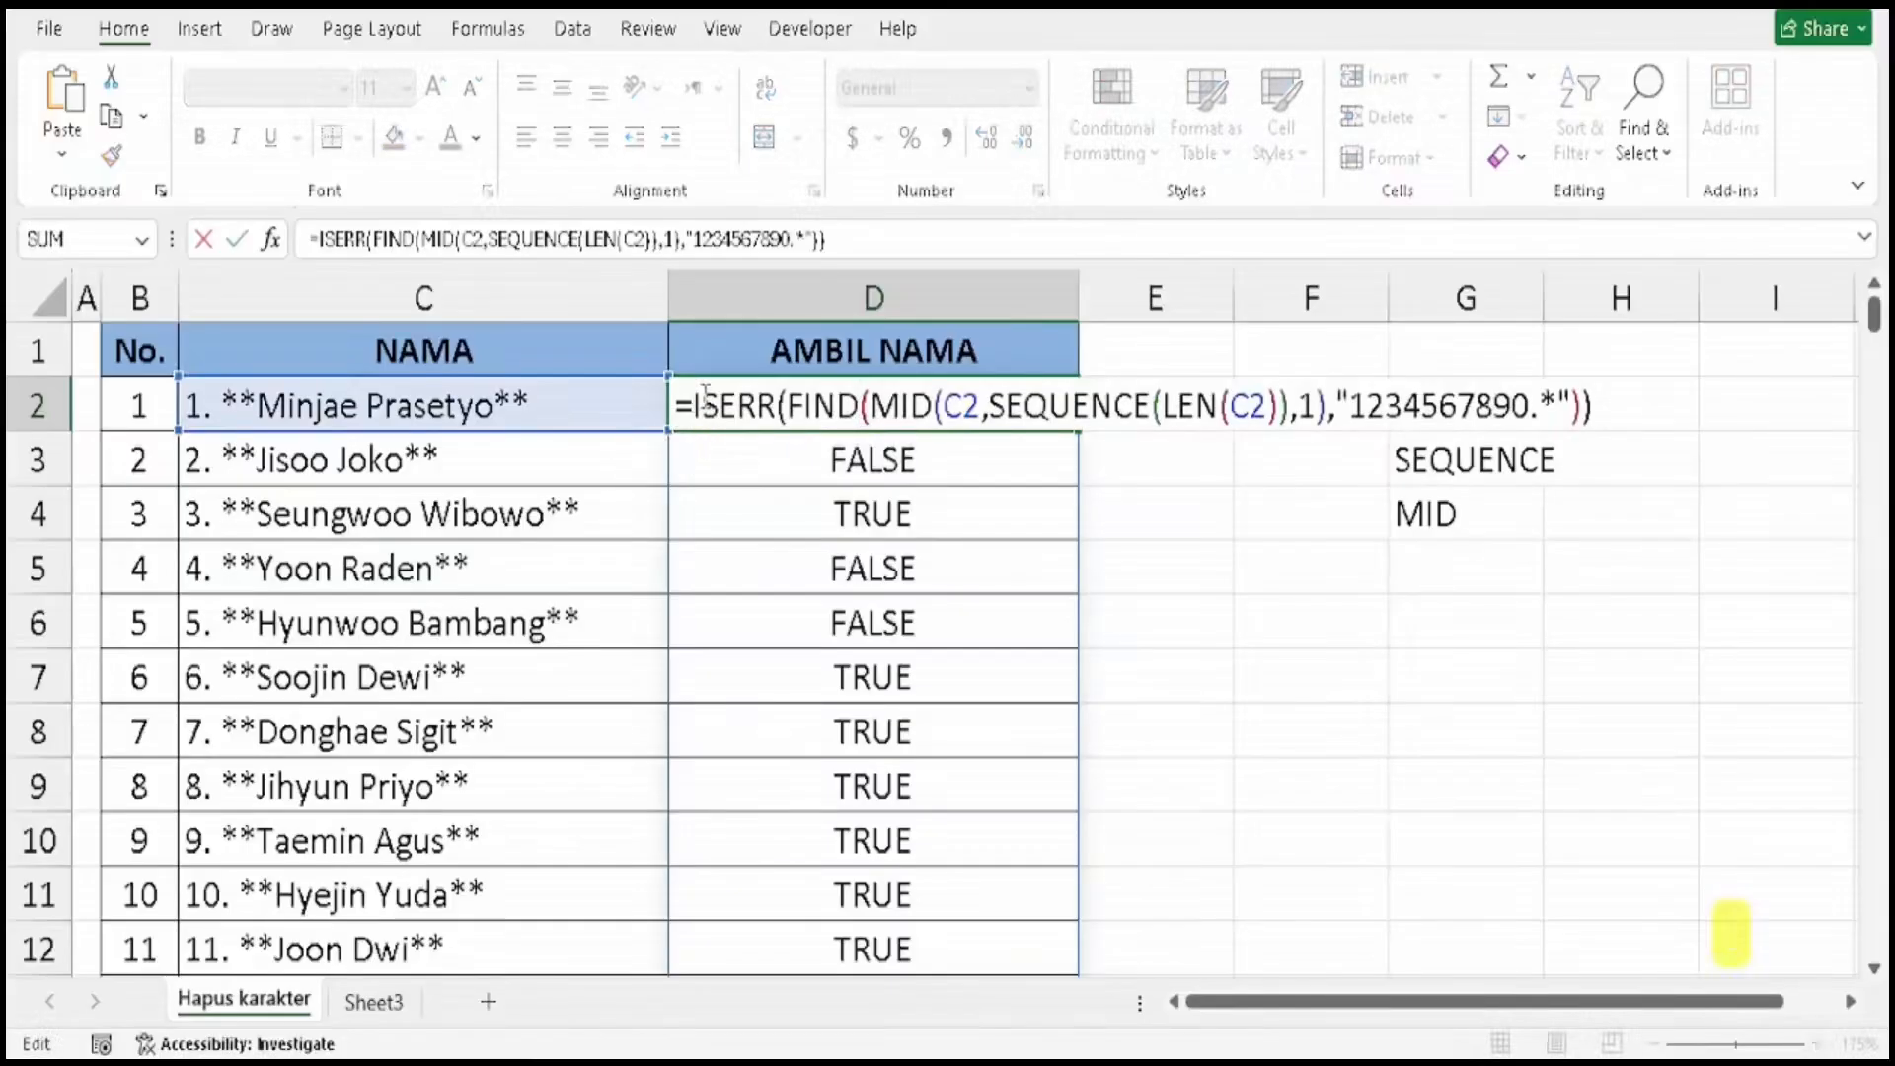
pyautogui.write('IF')
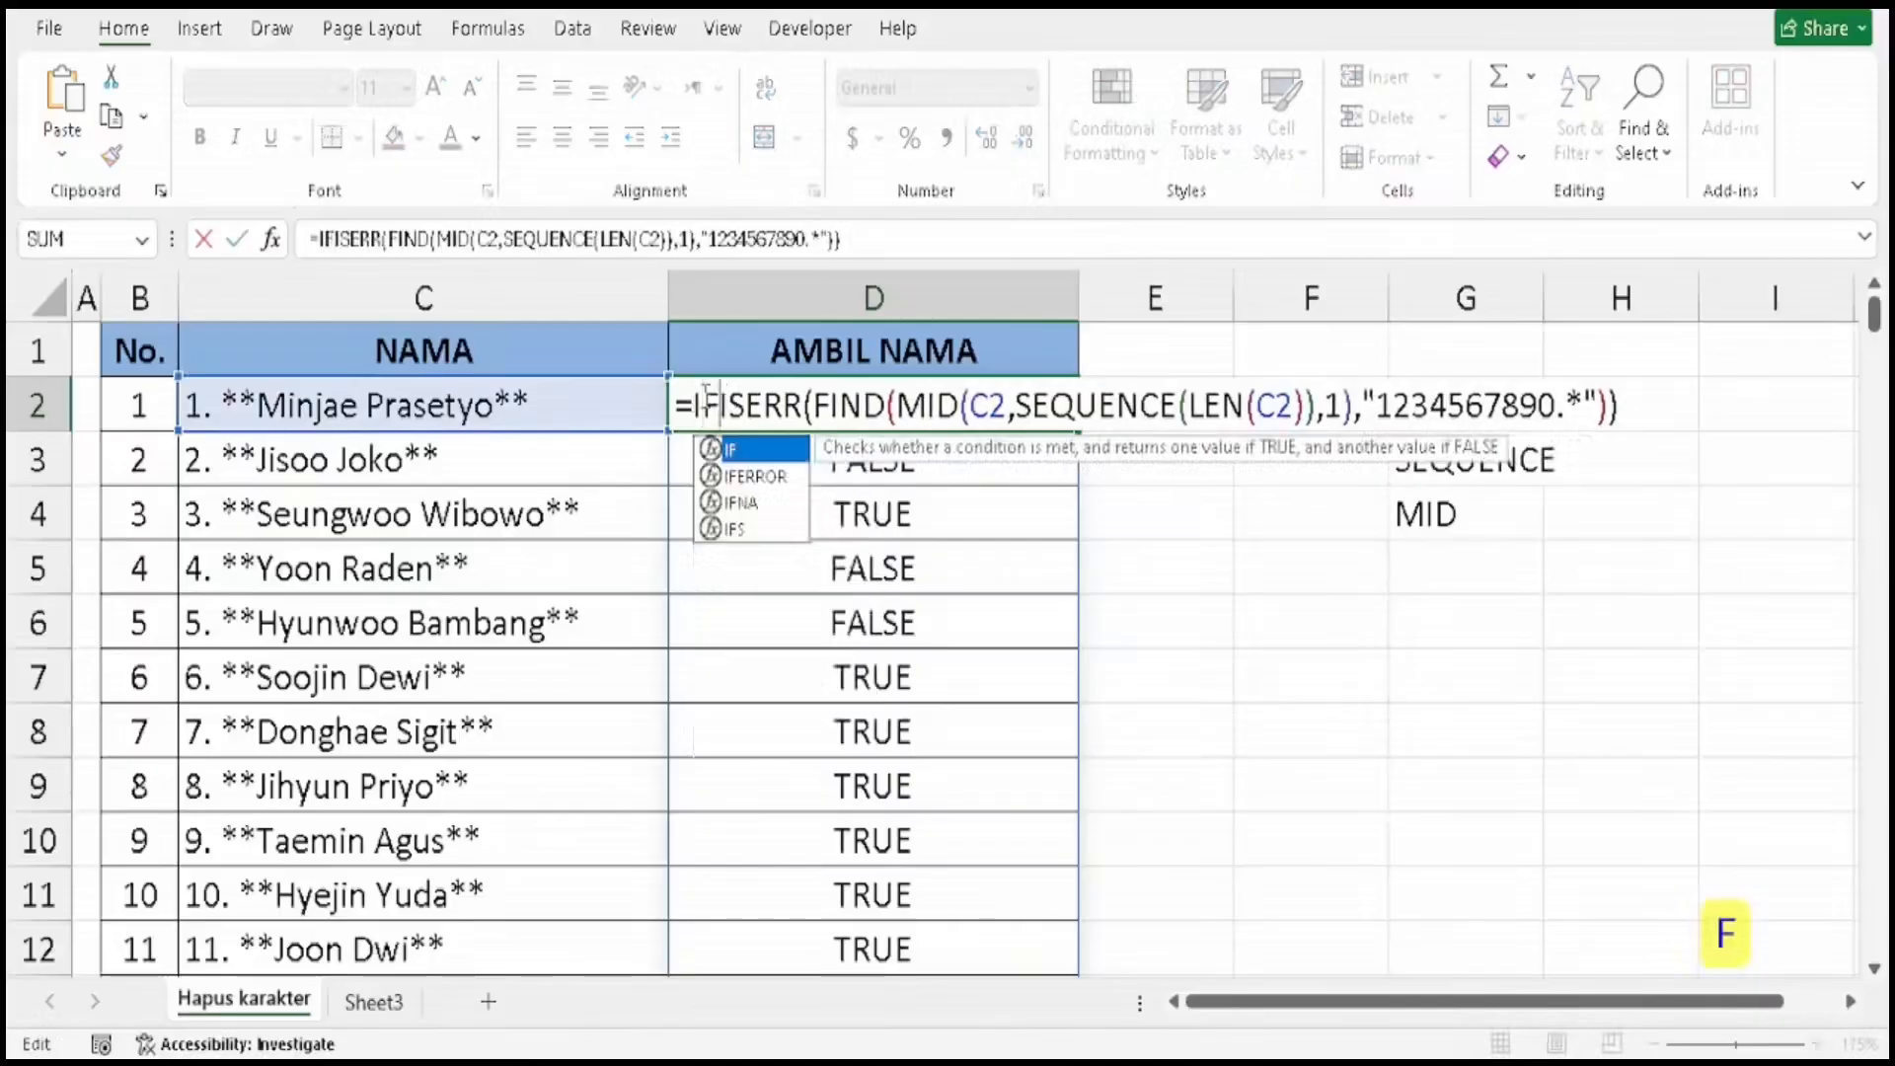
pyautogui.write('(')
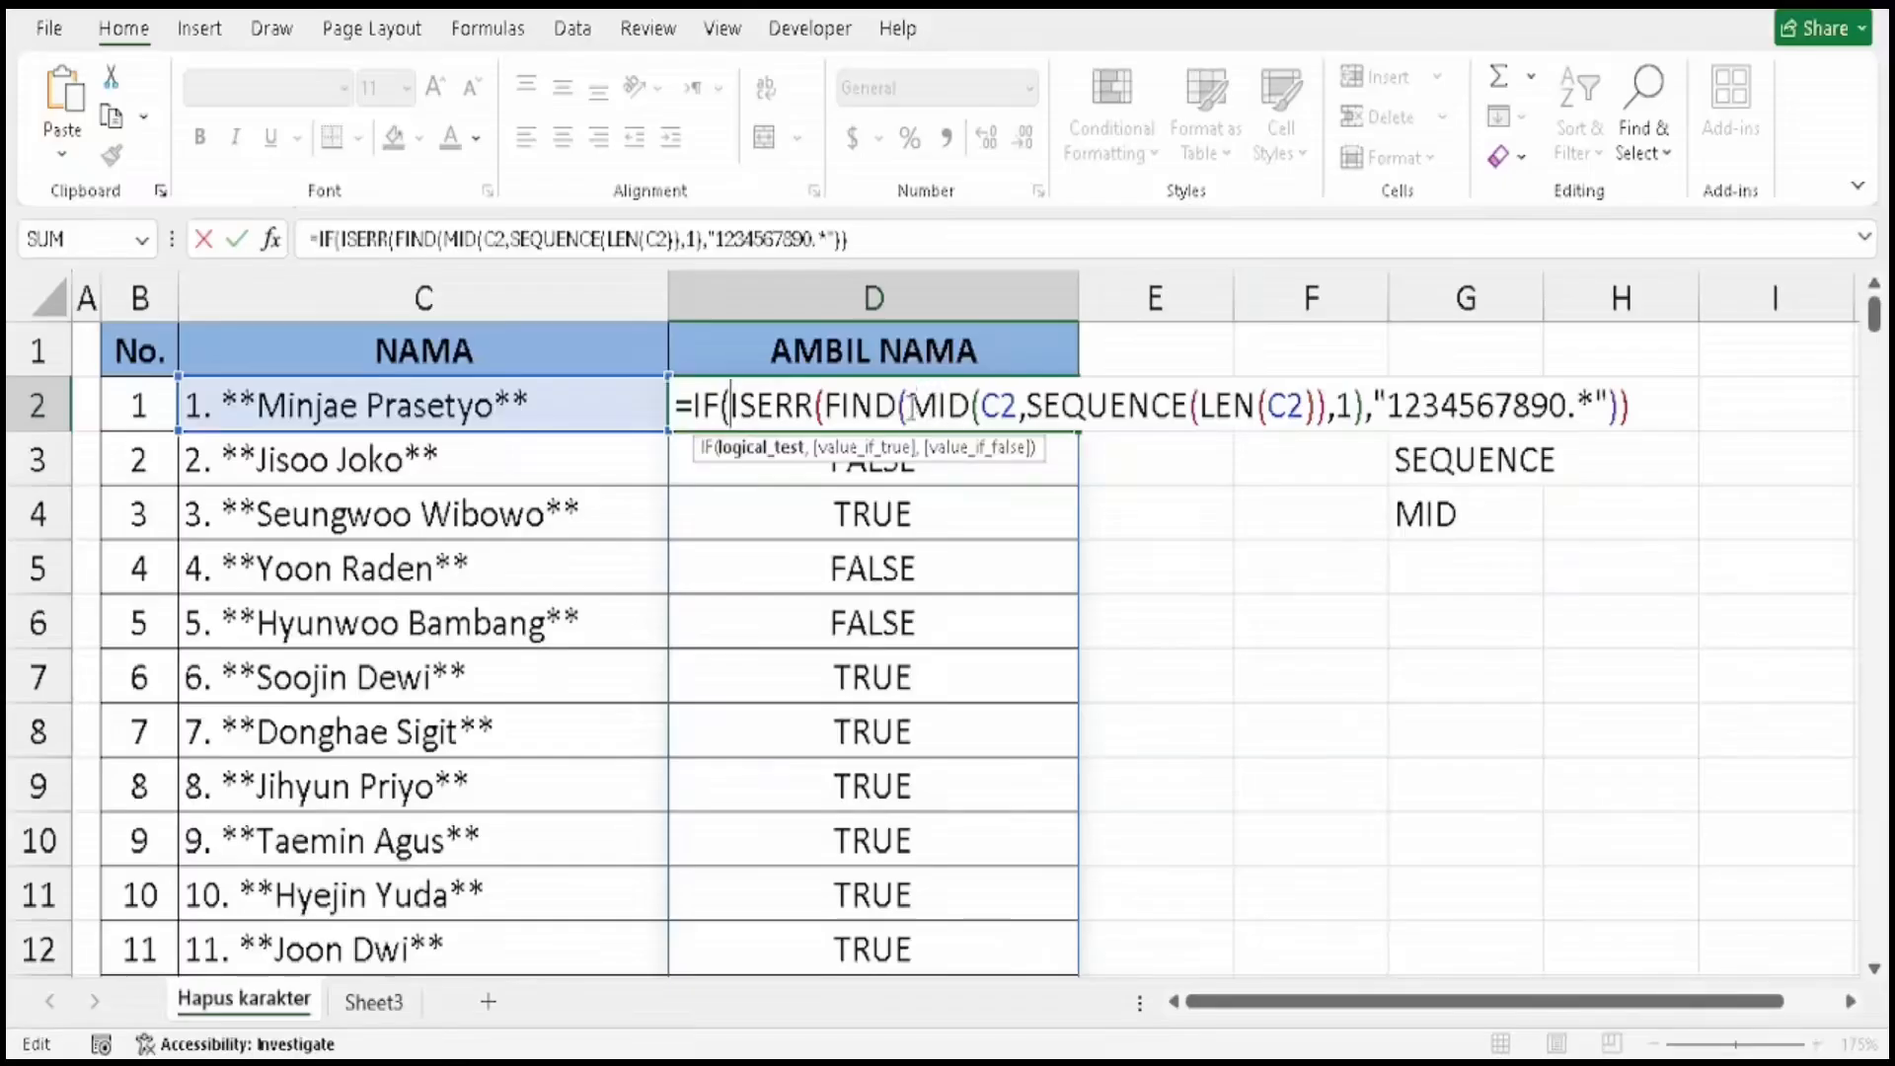
# Reuse MID(C2,SEQUENCE(LEN(C2)),1) as IF's true result, spilling C2's letters and FALSE elsewhere.
pyautogui.moveTo(910, 405); pyautogui.dragTo(1368, 408)
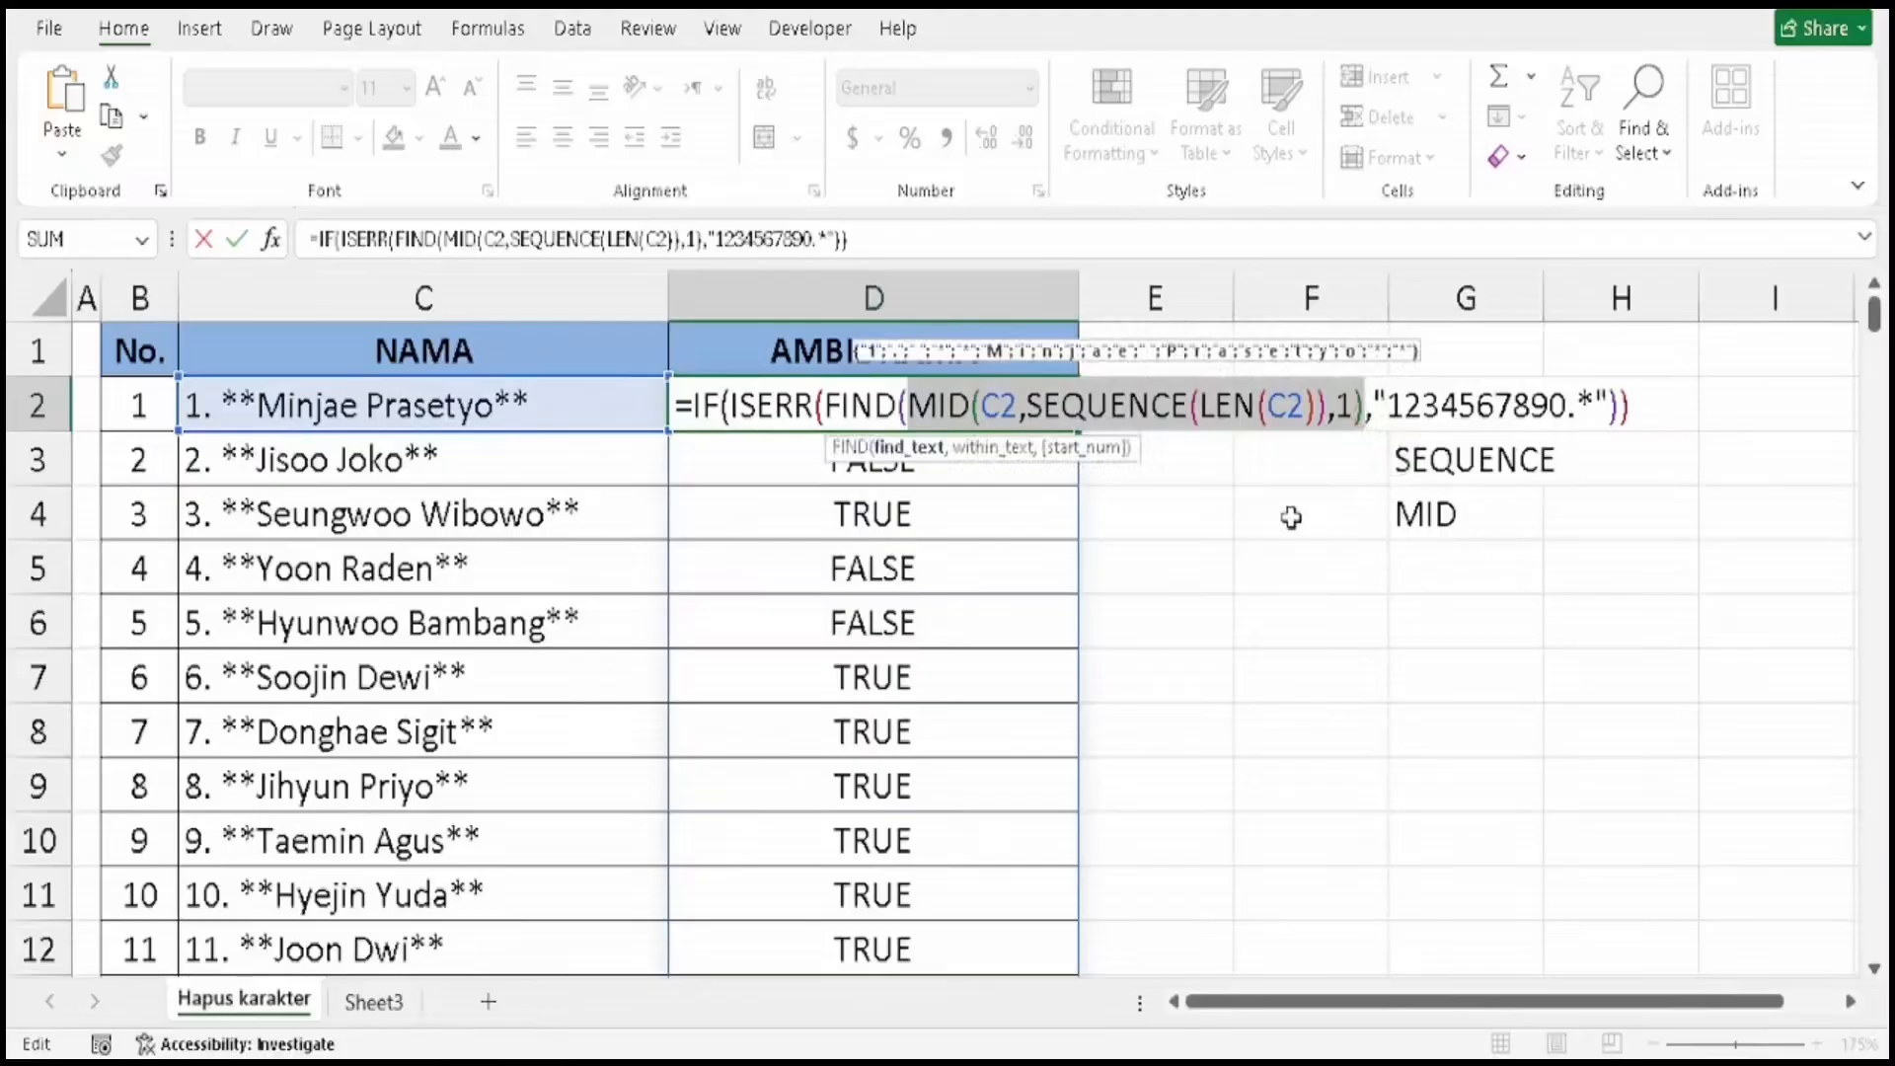
pyautogui.press('ctrl')
pyautogui.hotkey('ctrl', 'c')
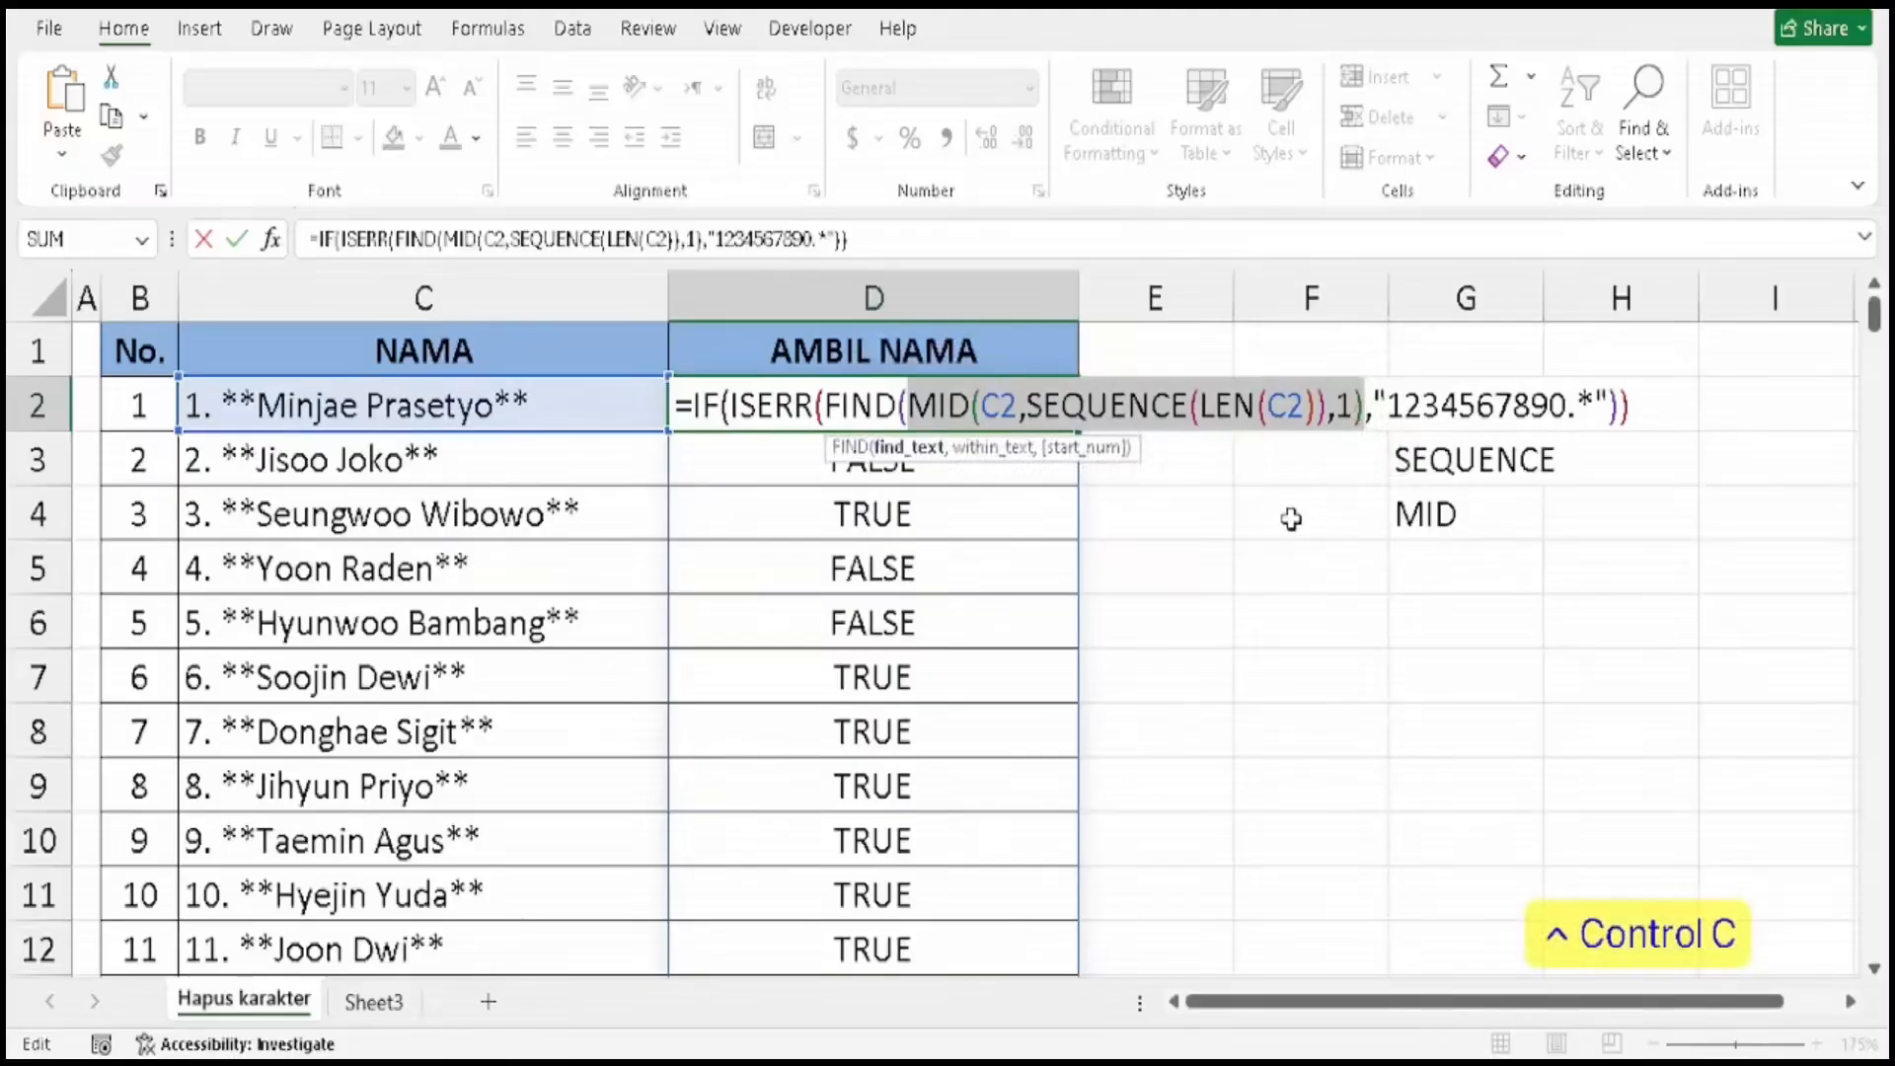
pyautogui.click(1630, 420)
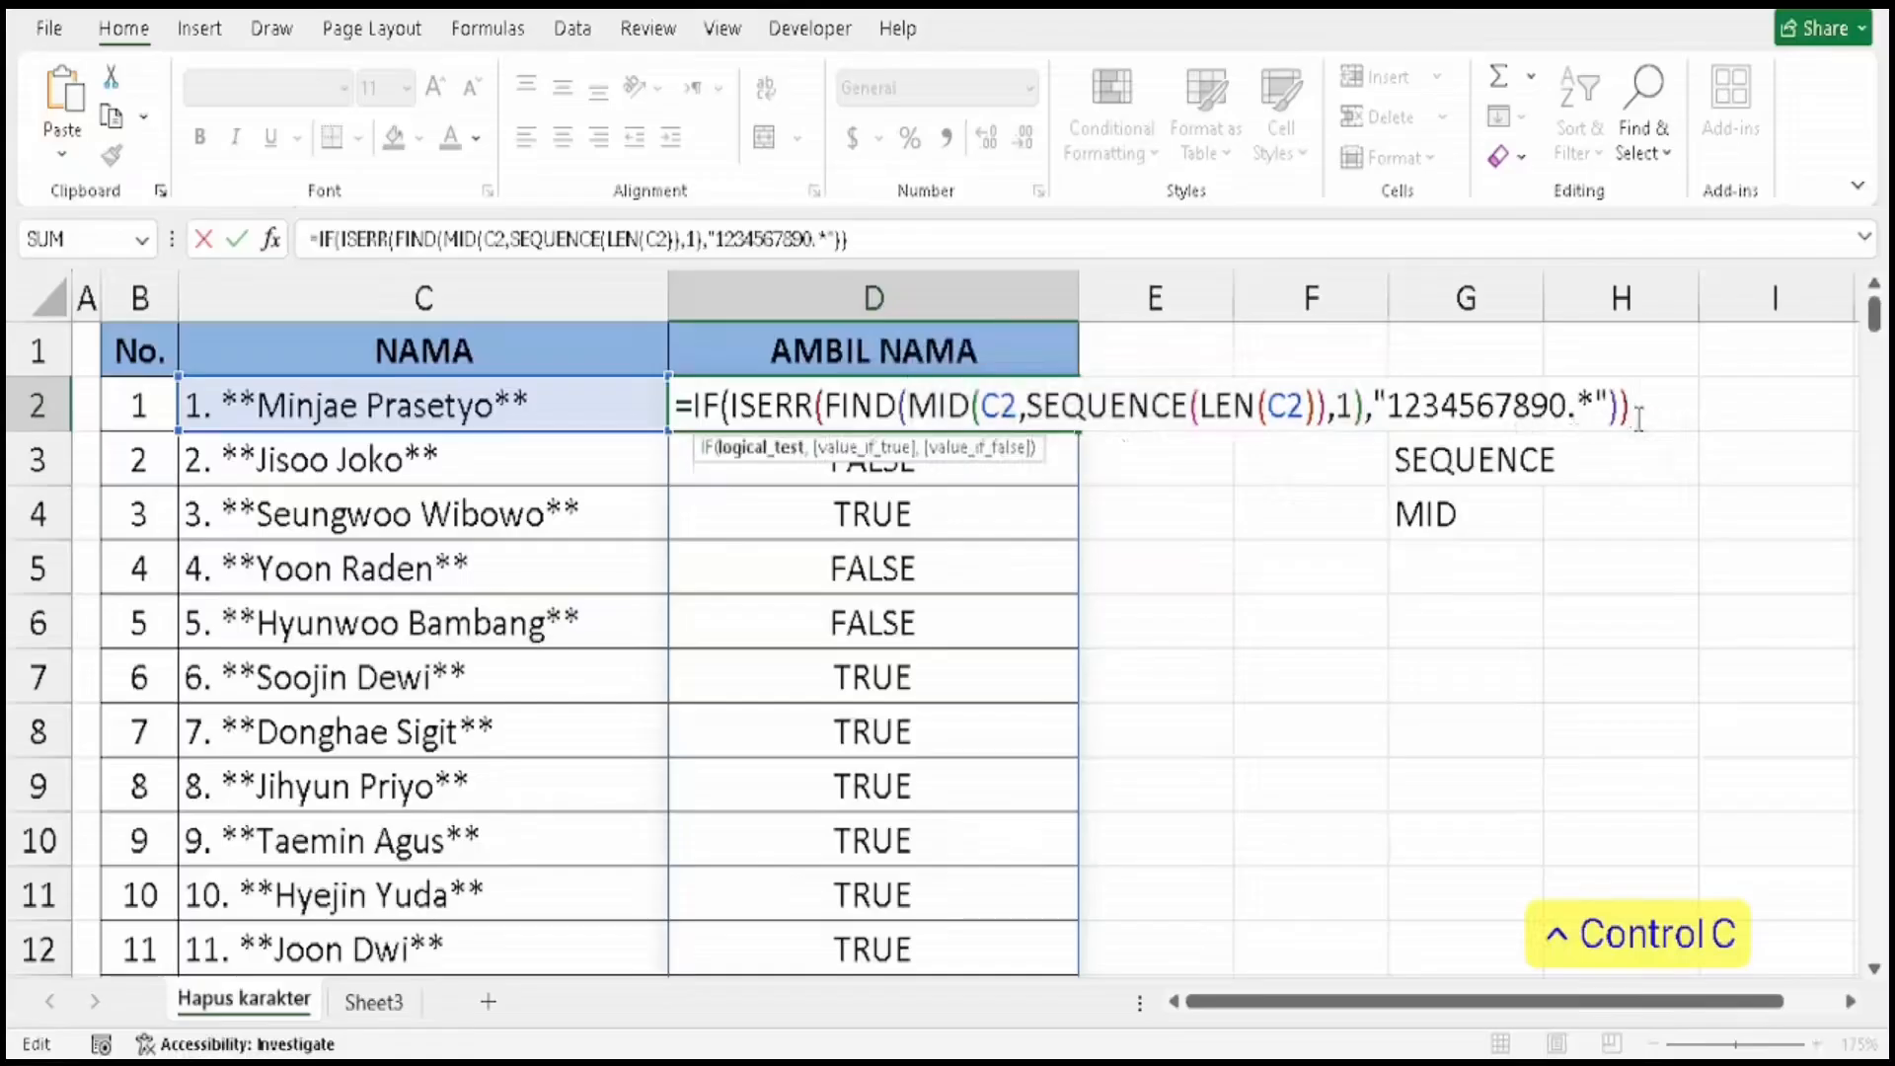
pyautogui.write(',')
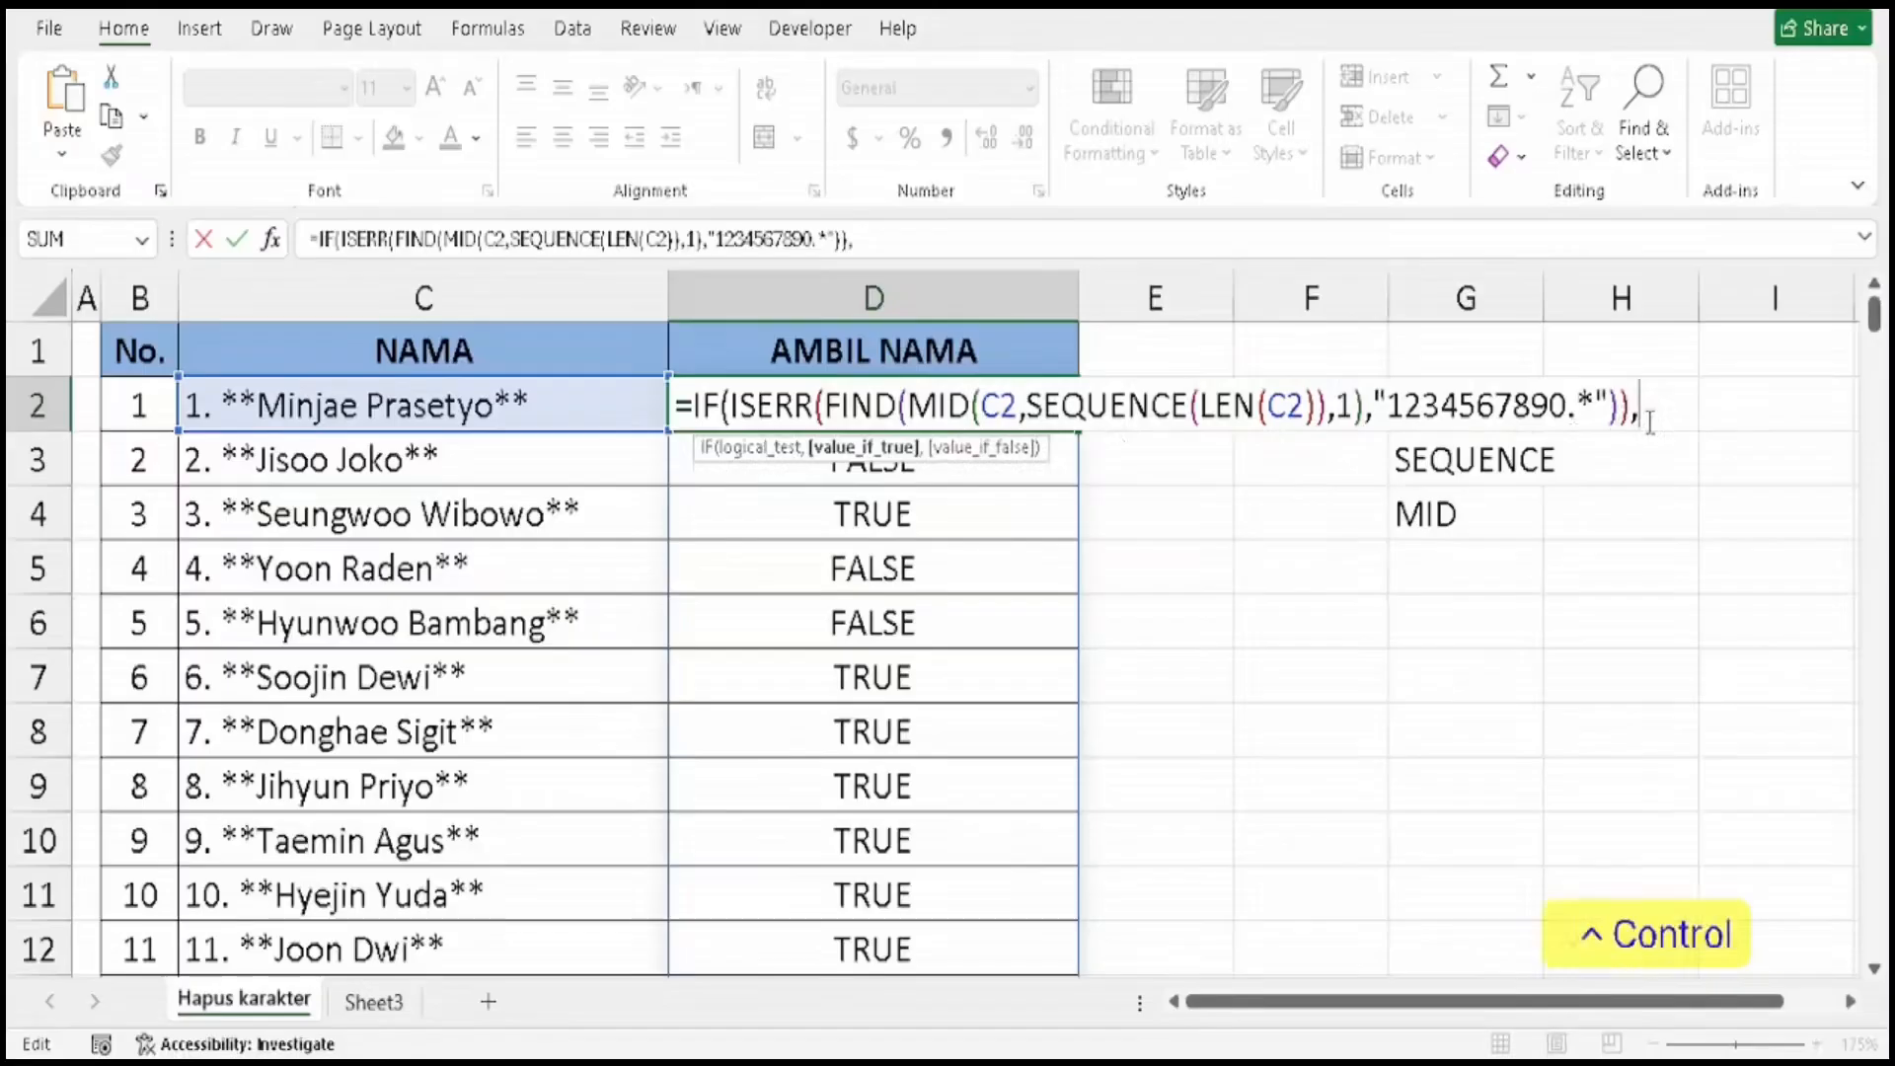
pyautogui.hotkey('ctrl', 'v')
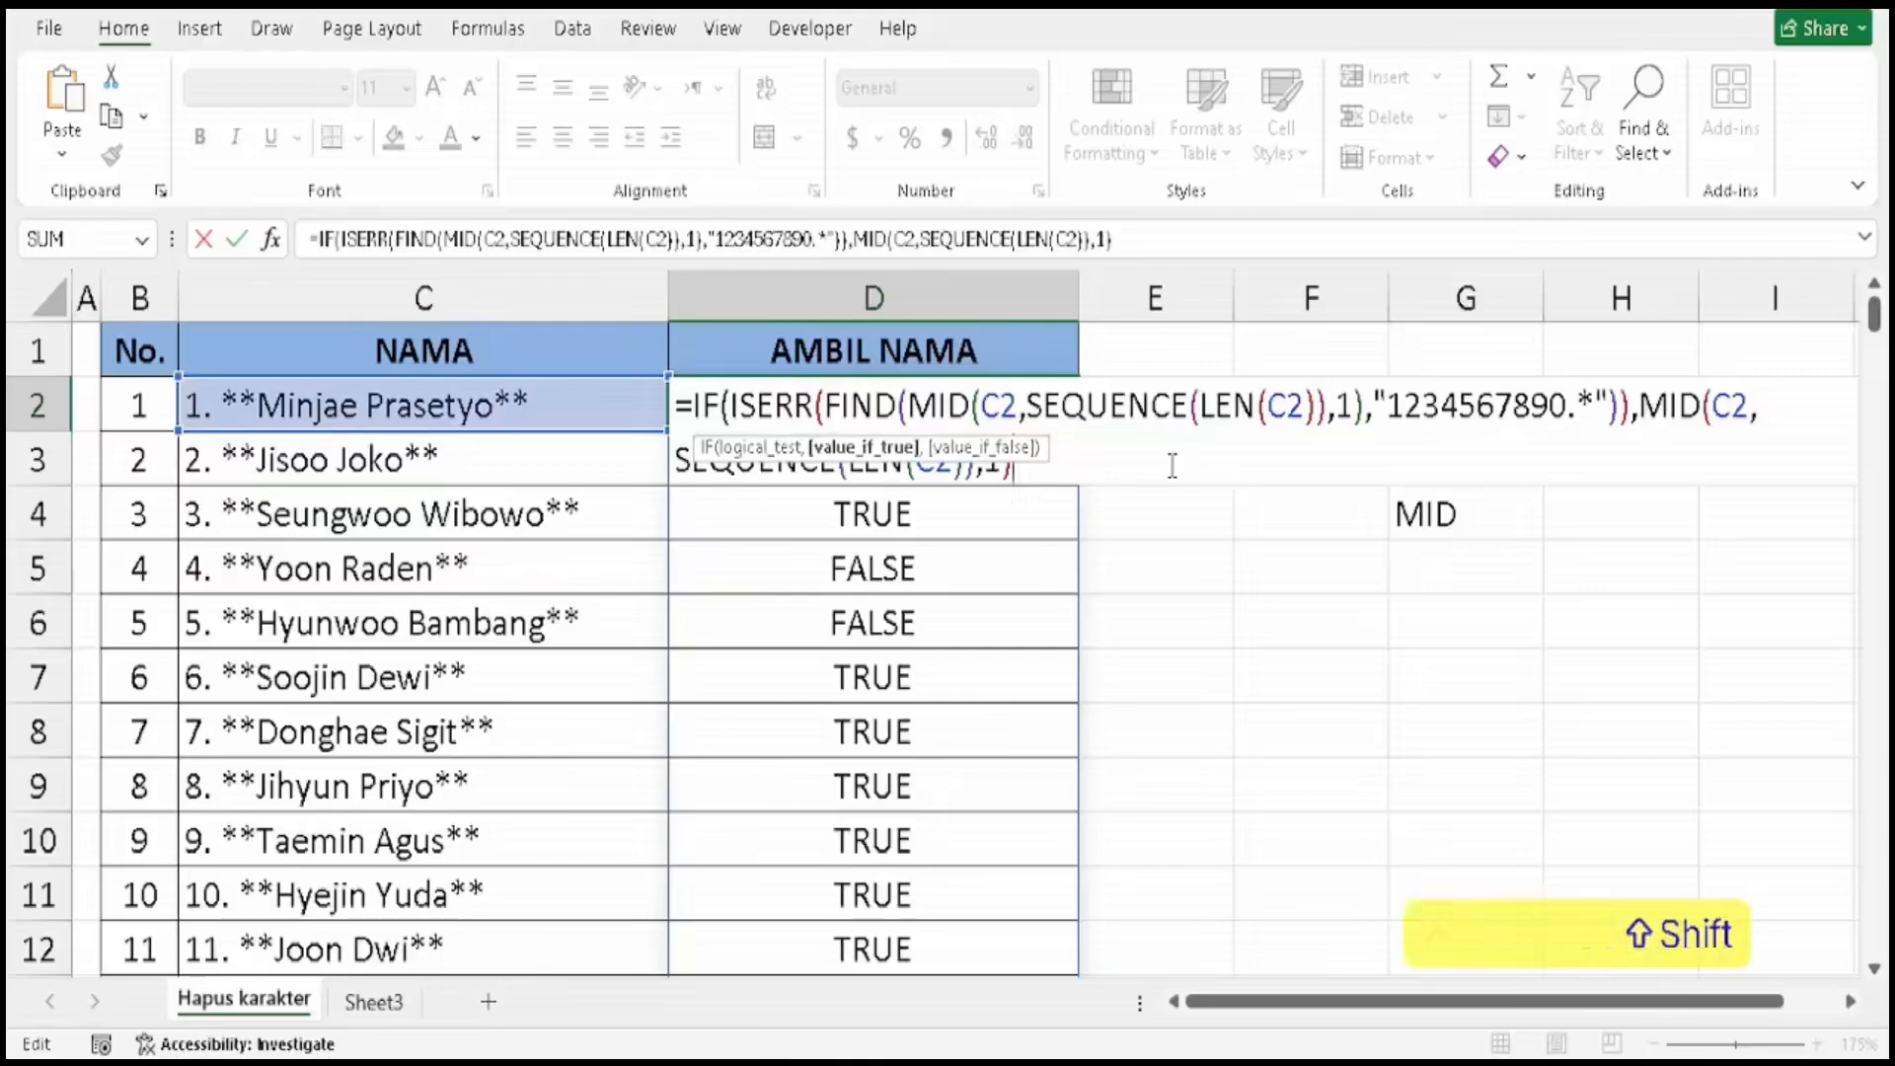
pyautogui.write(')')
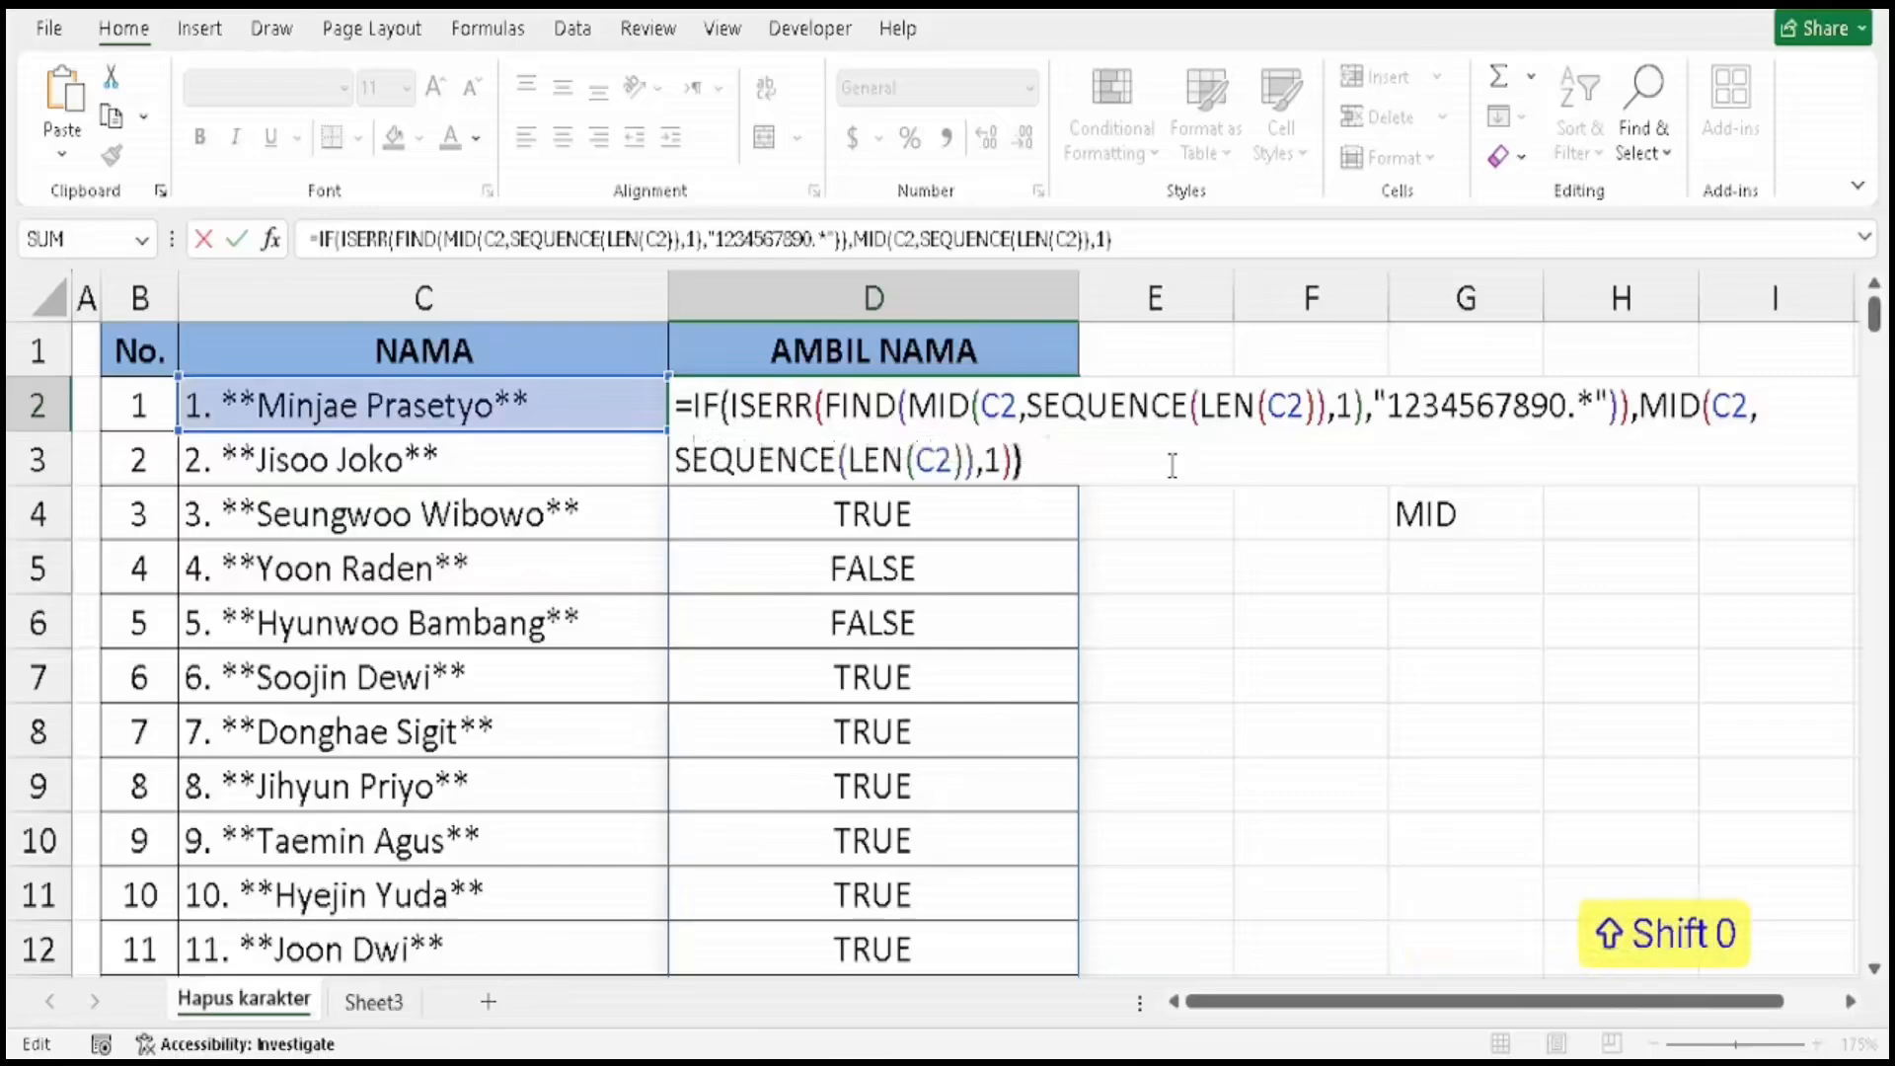
pyautogui.press('Return')
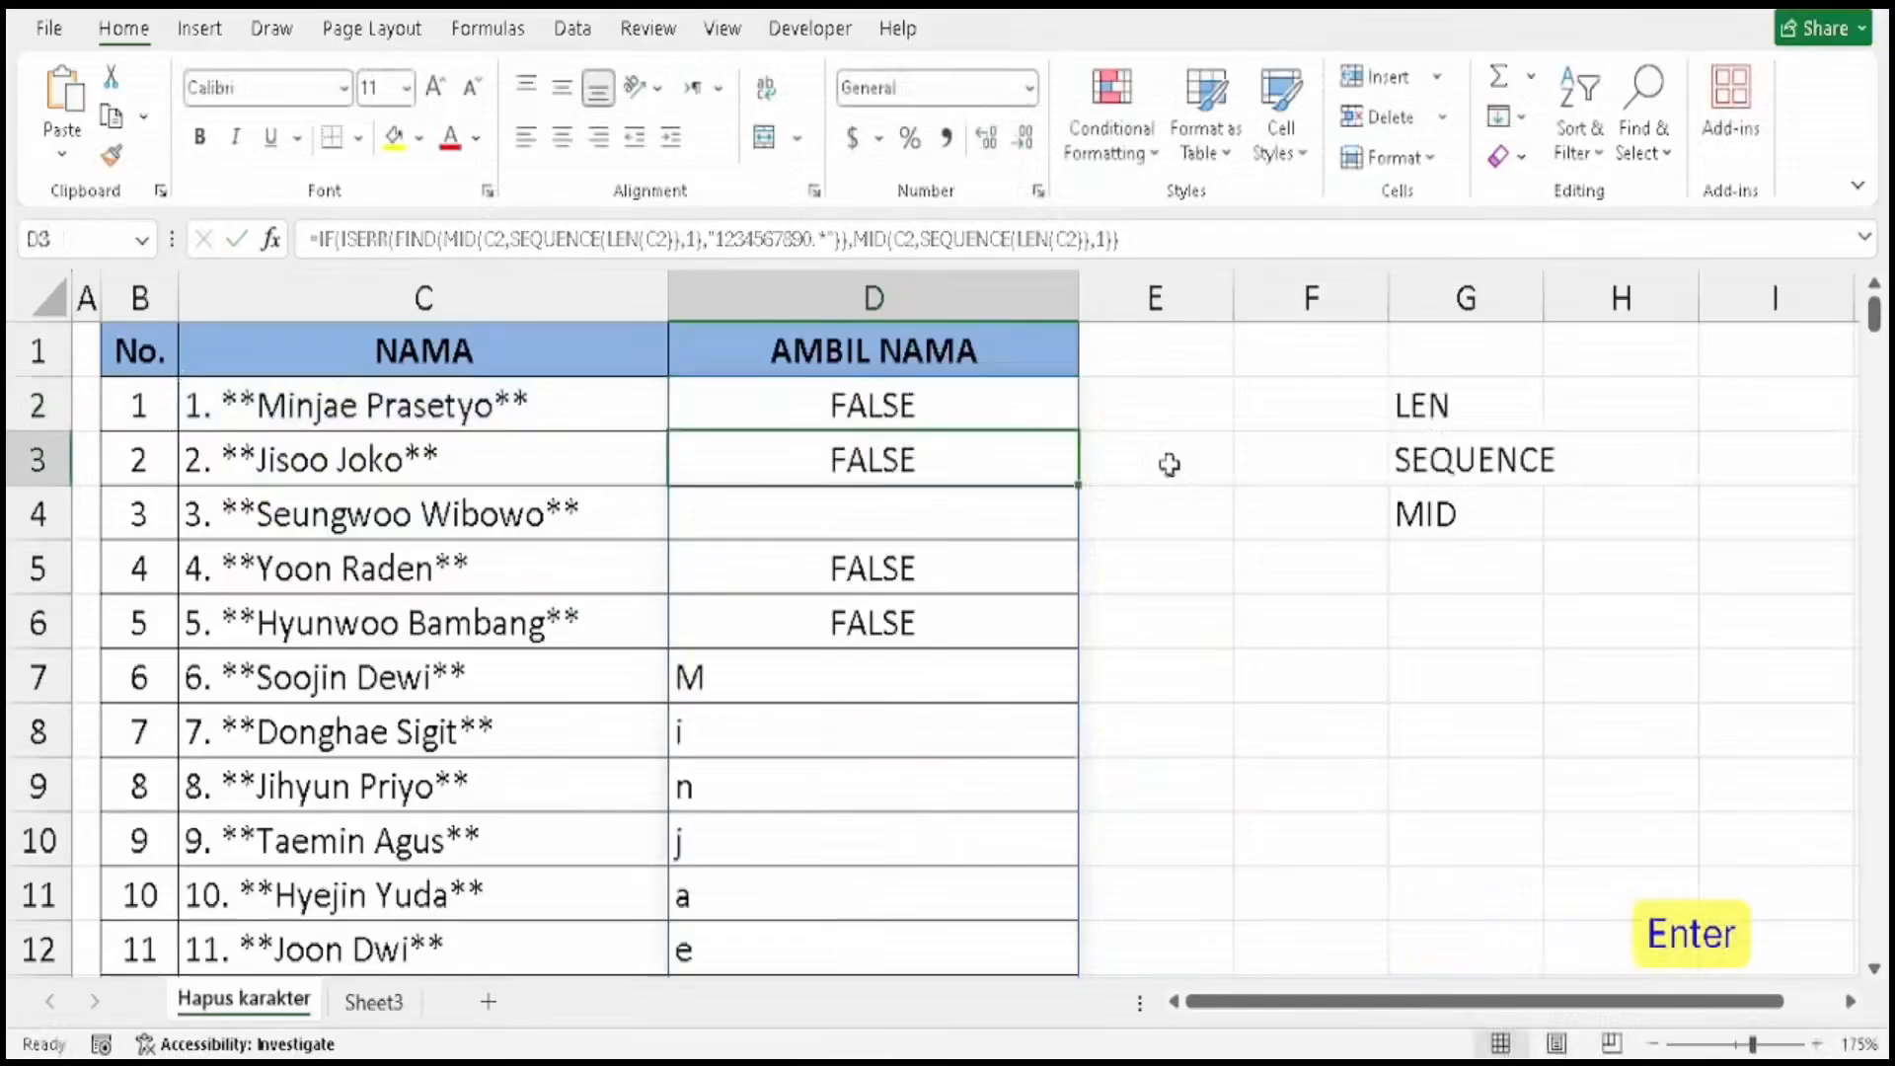
pyautogui.scroll(-2, 877, 458)
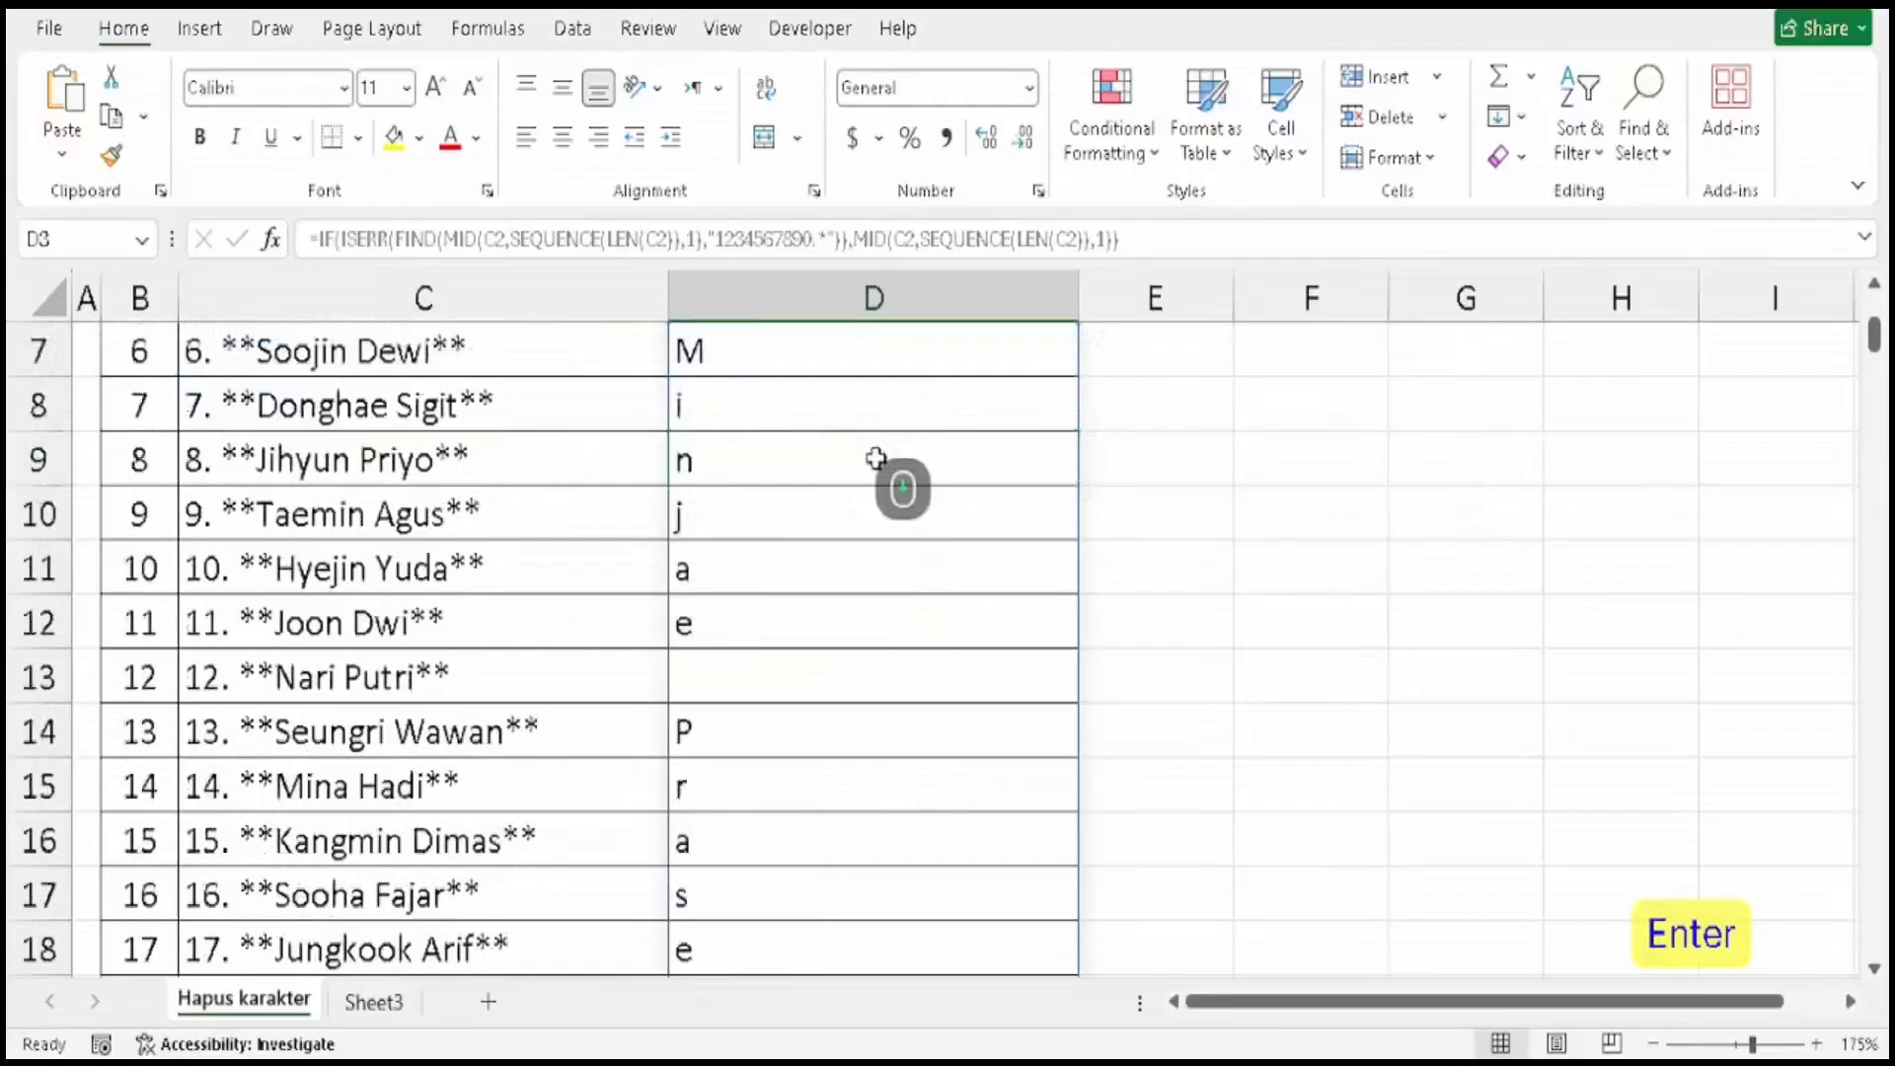
pyautogui.scroll(-1, 876, 458)
pyautogui.scroll(-1, 792, 657)
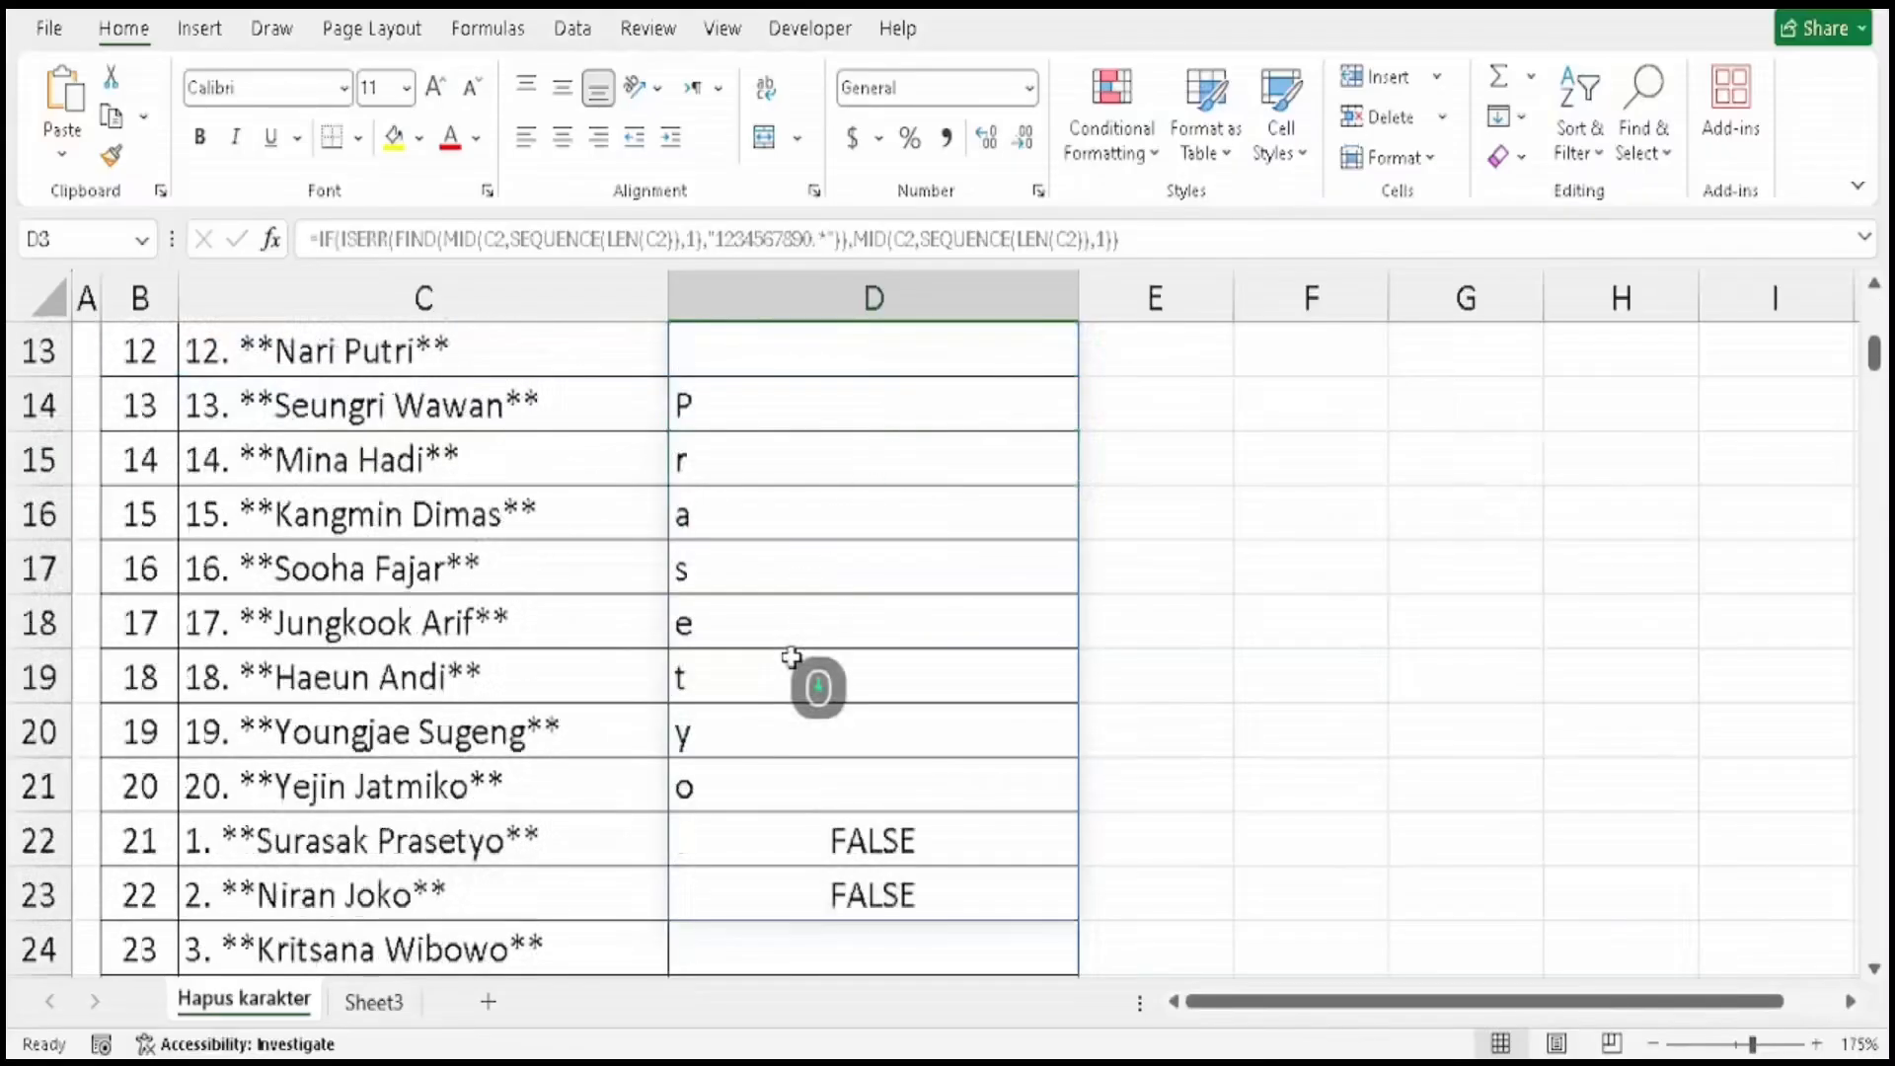
pyautogui.scroll(-1, 792, 658)
pyautogui.scroll(1, 792, 657)
pyautogui.scroll(3, 792, 658)
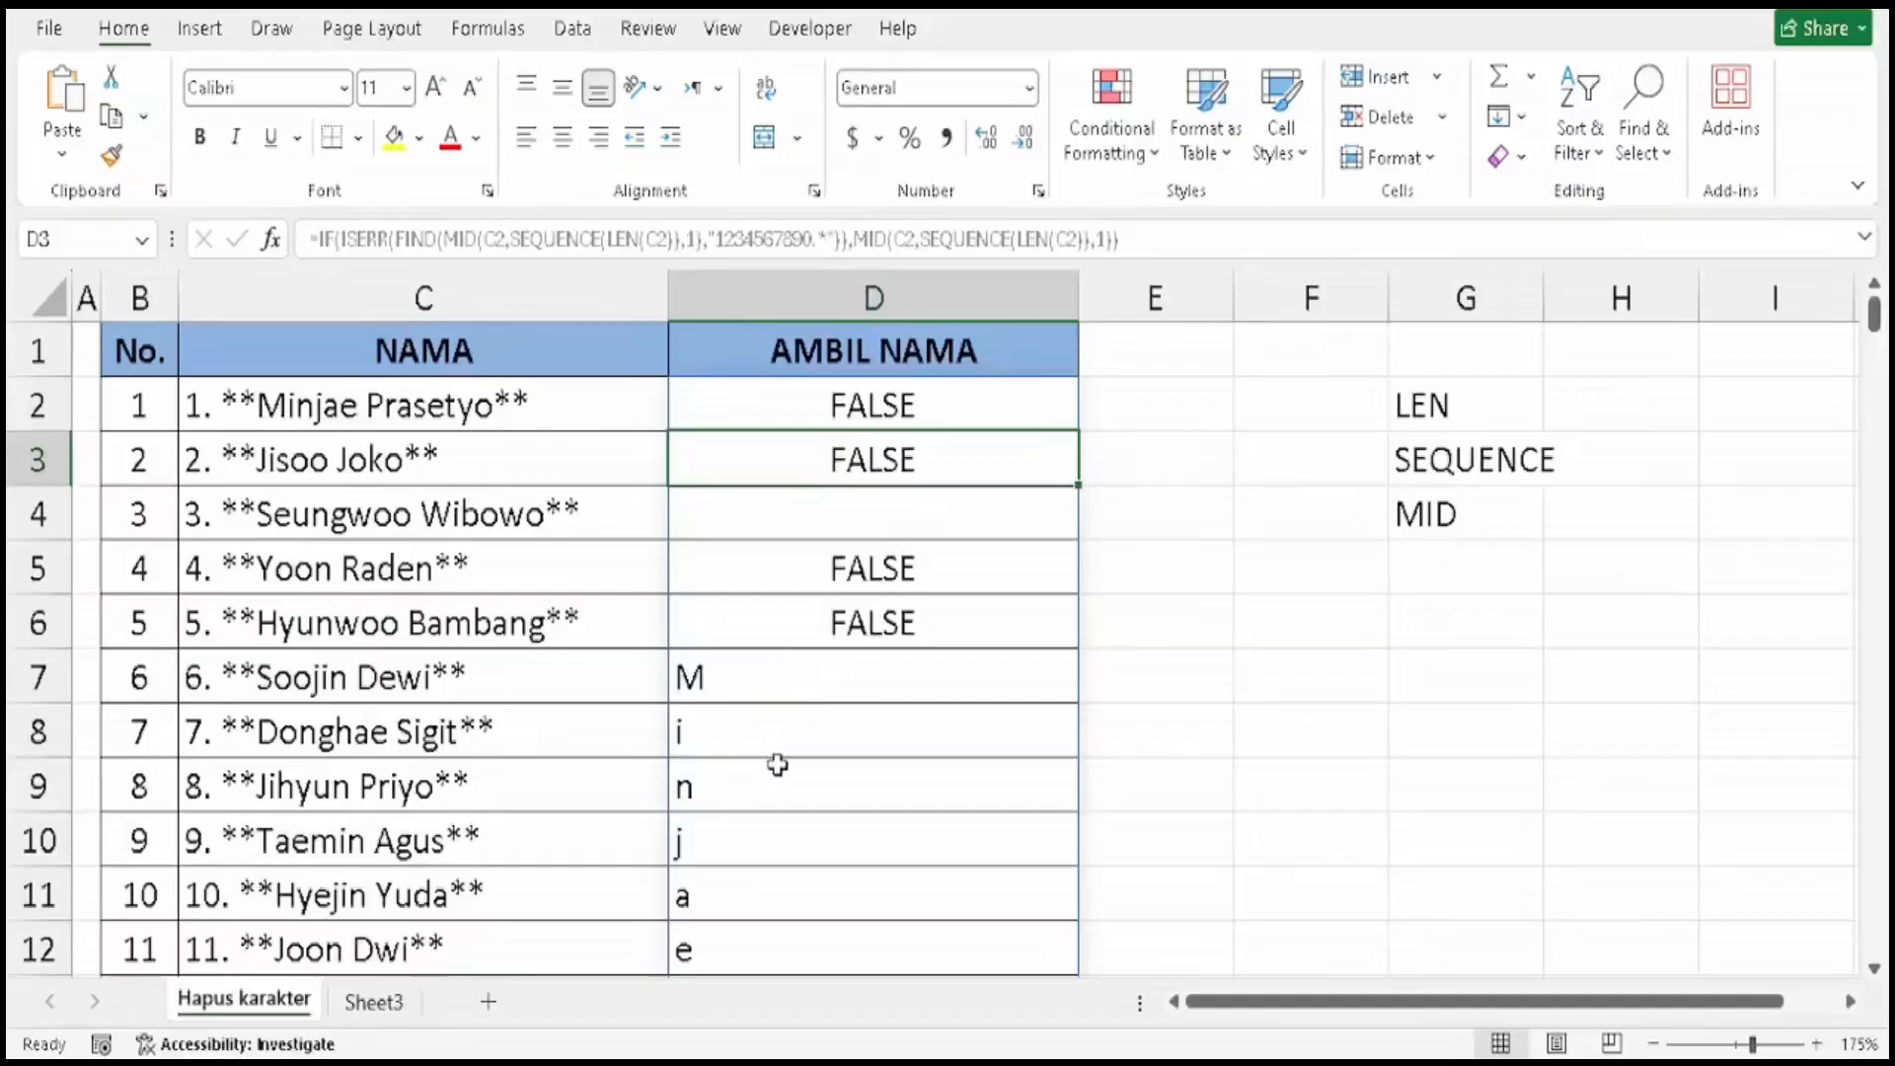
pyautogui.scroll(-4, 778, 765)
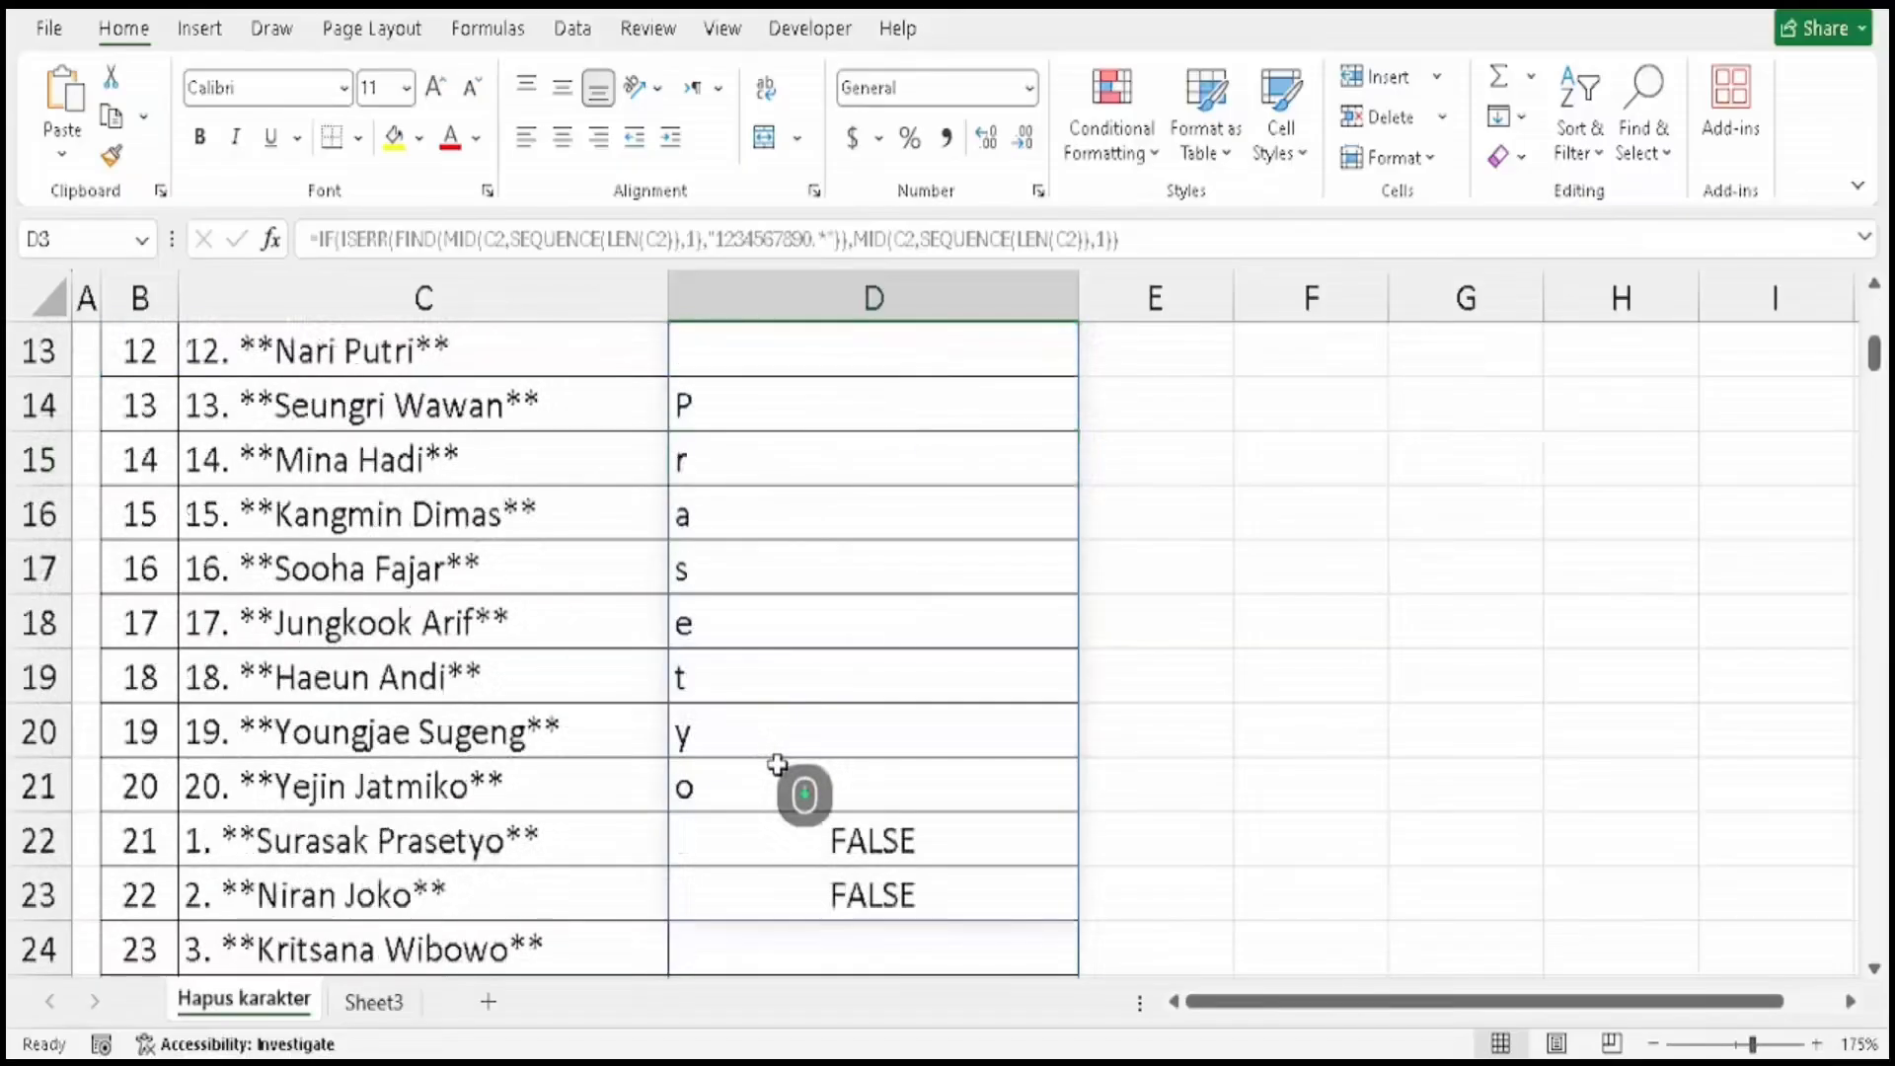
pyautogui.scroll(4, 785, 742)
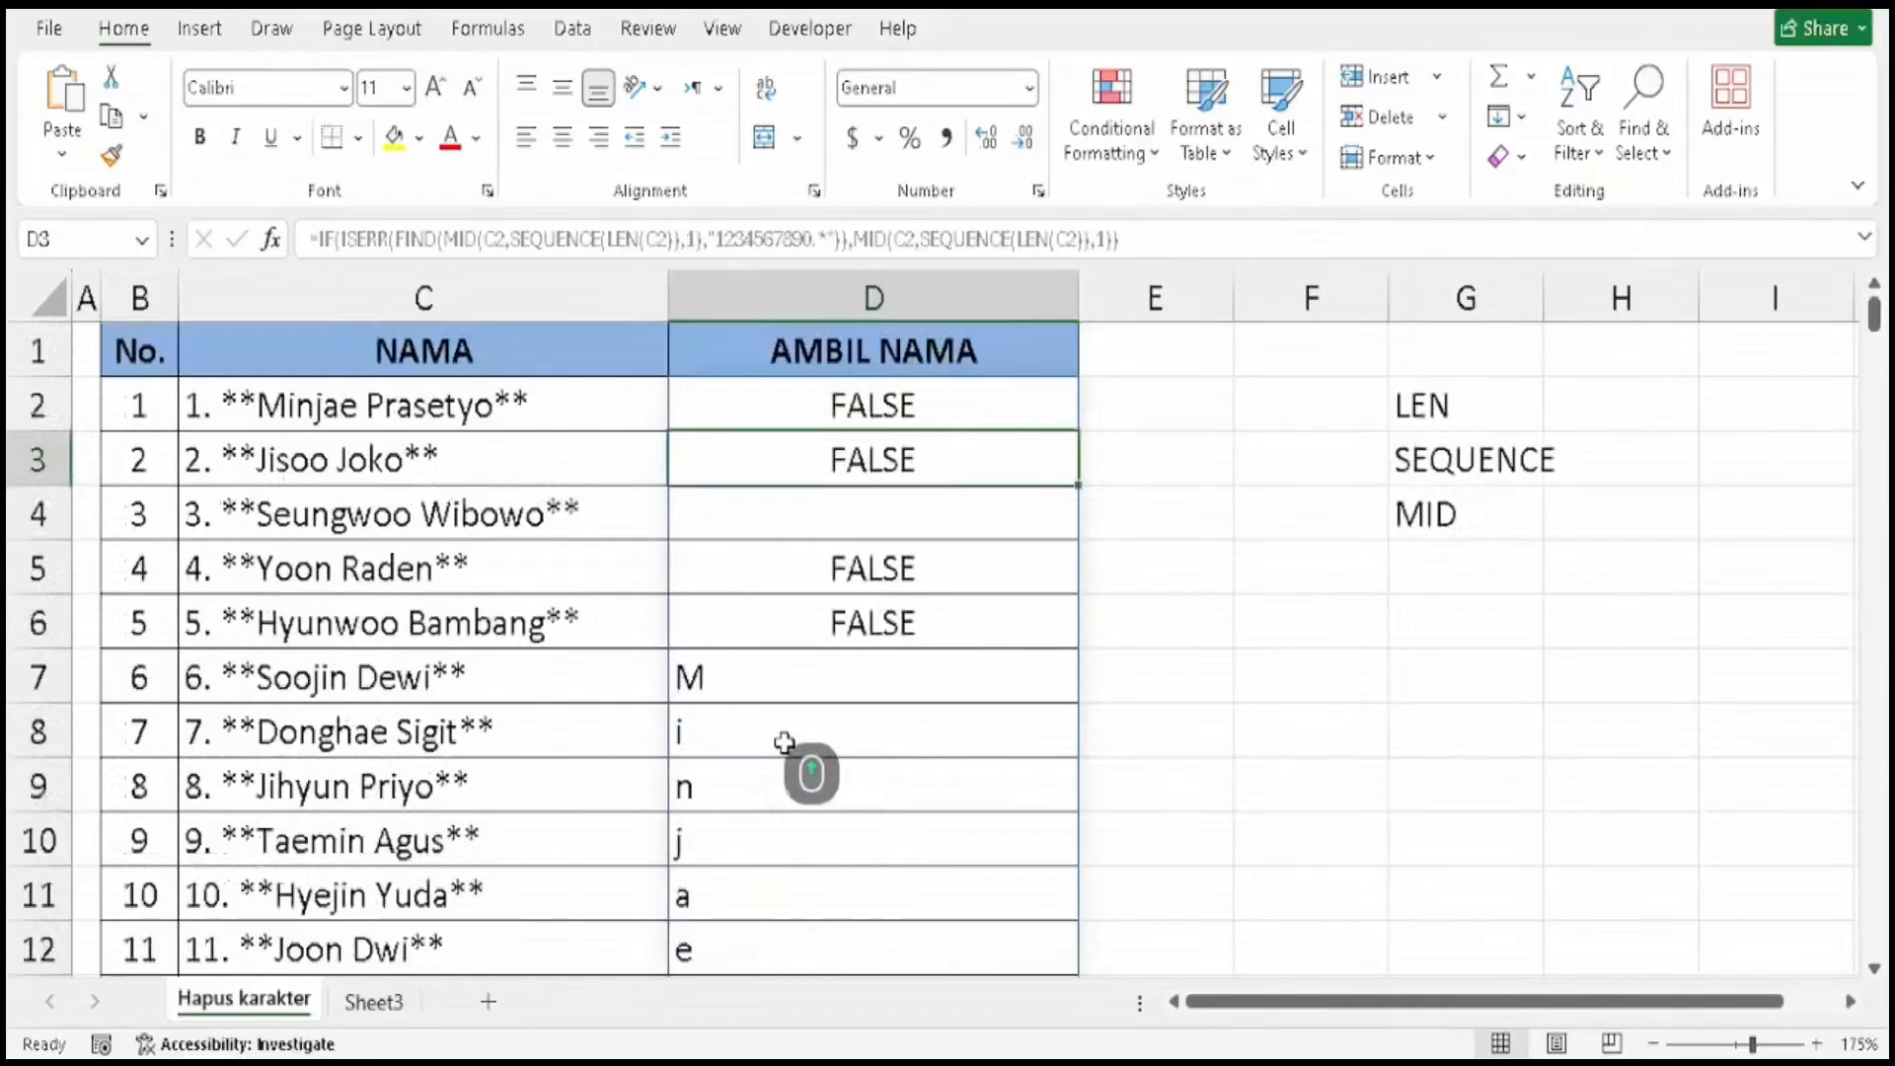
pyautogui.click(839, 415)
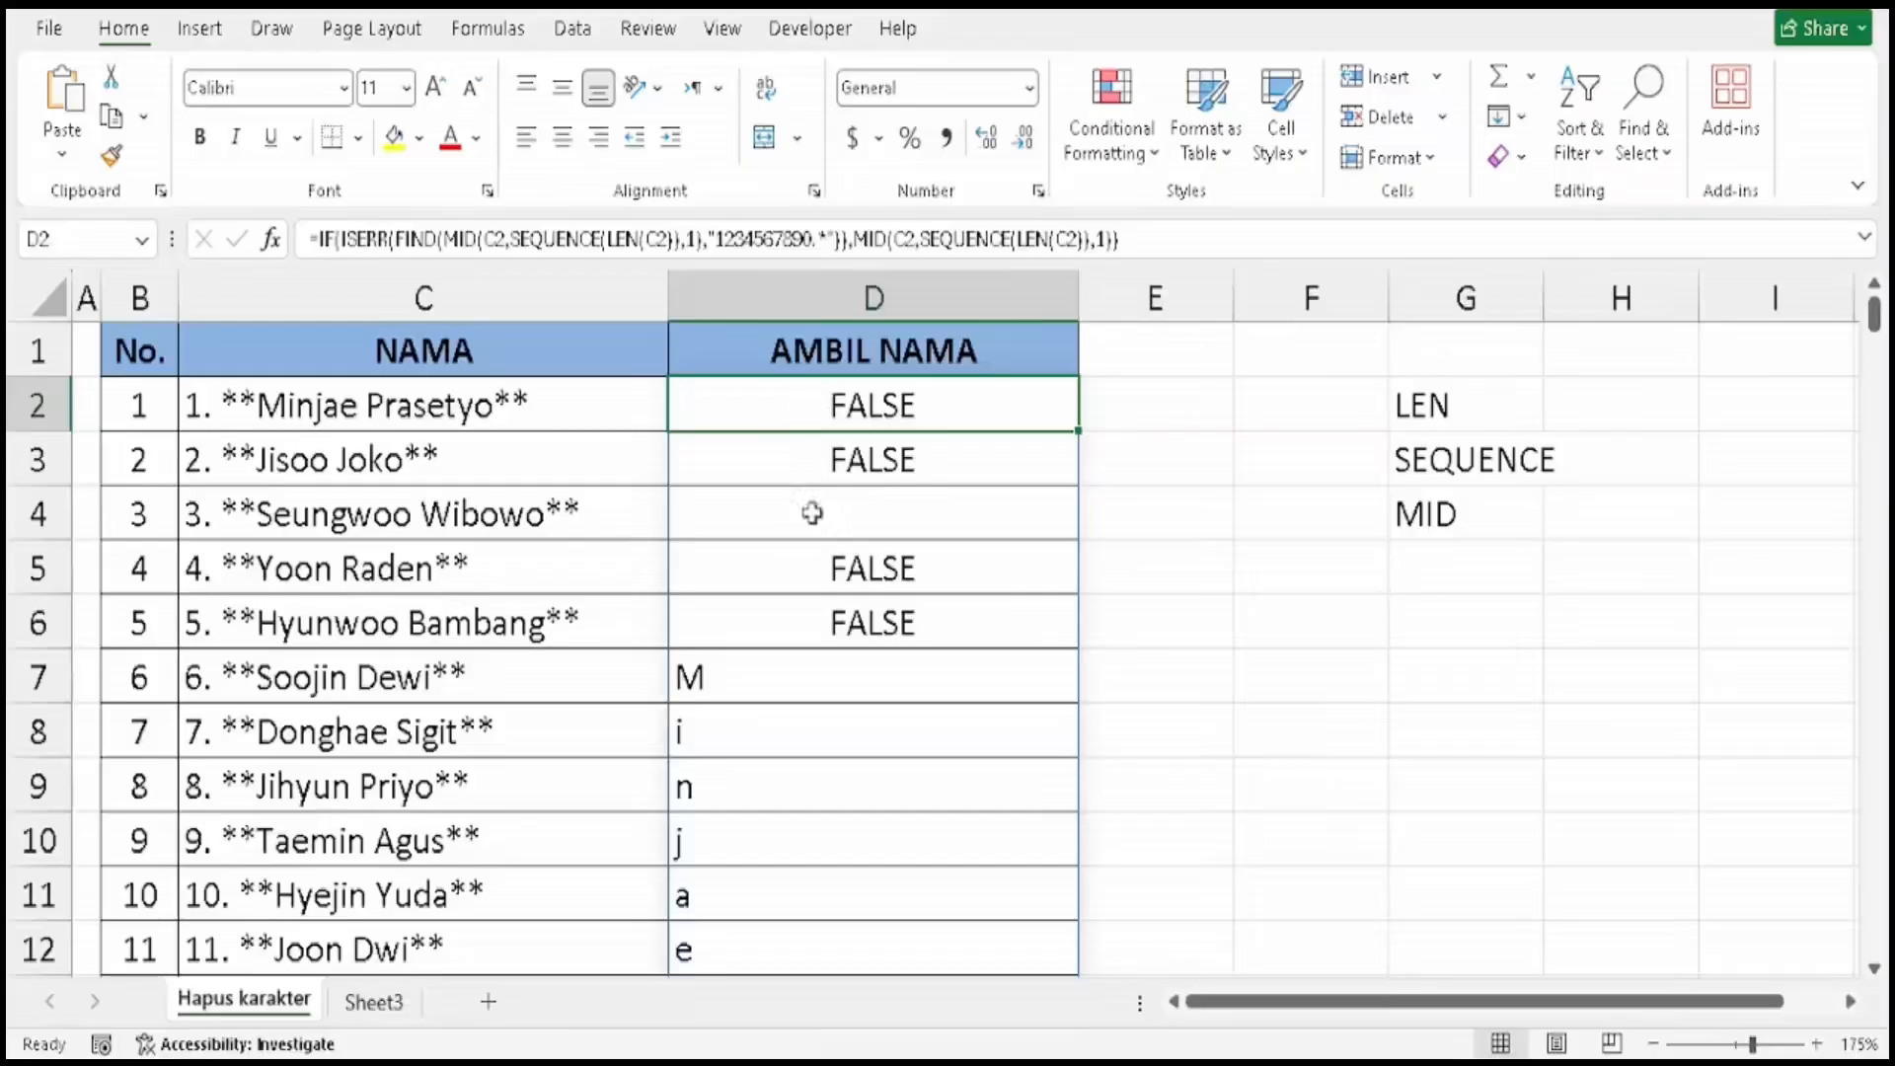
pyautogui.scroll(-6, 811, 622)
pyautogui.scroll(4, 812, 605)
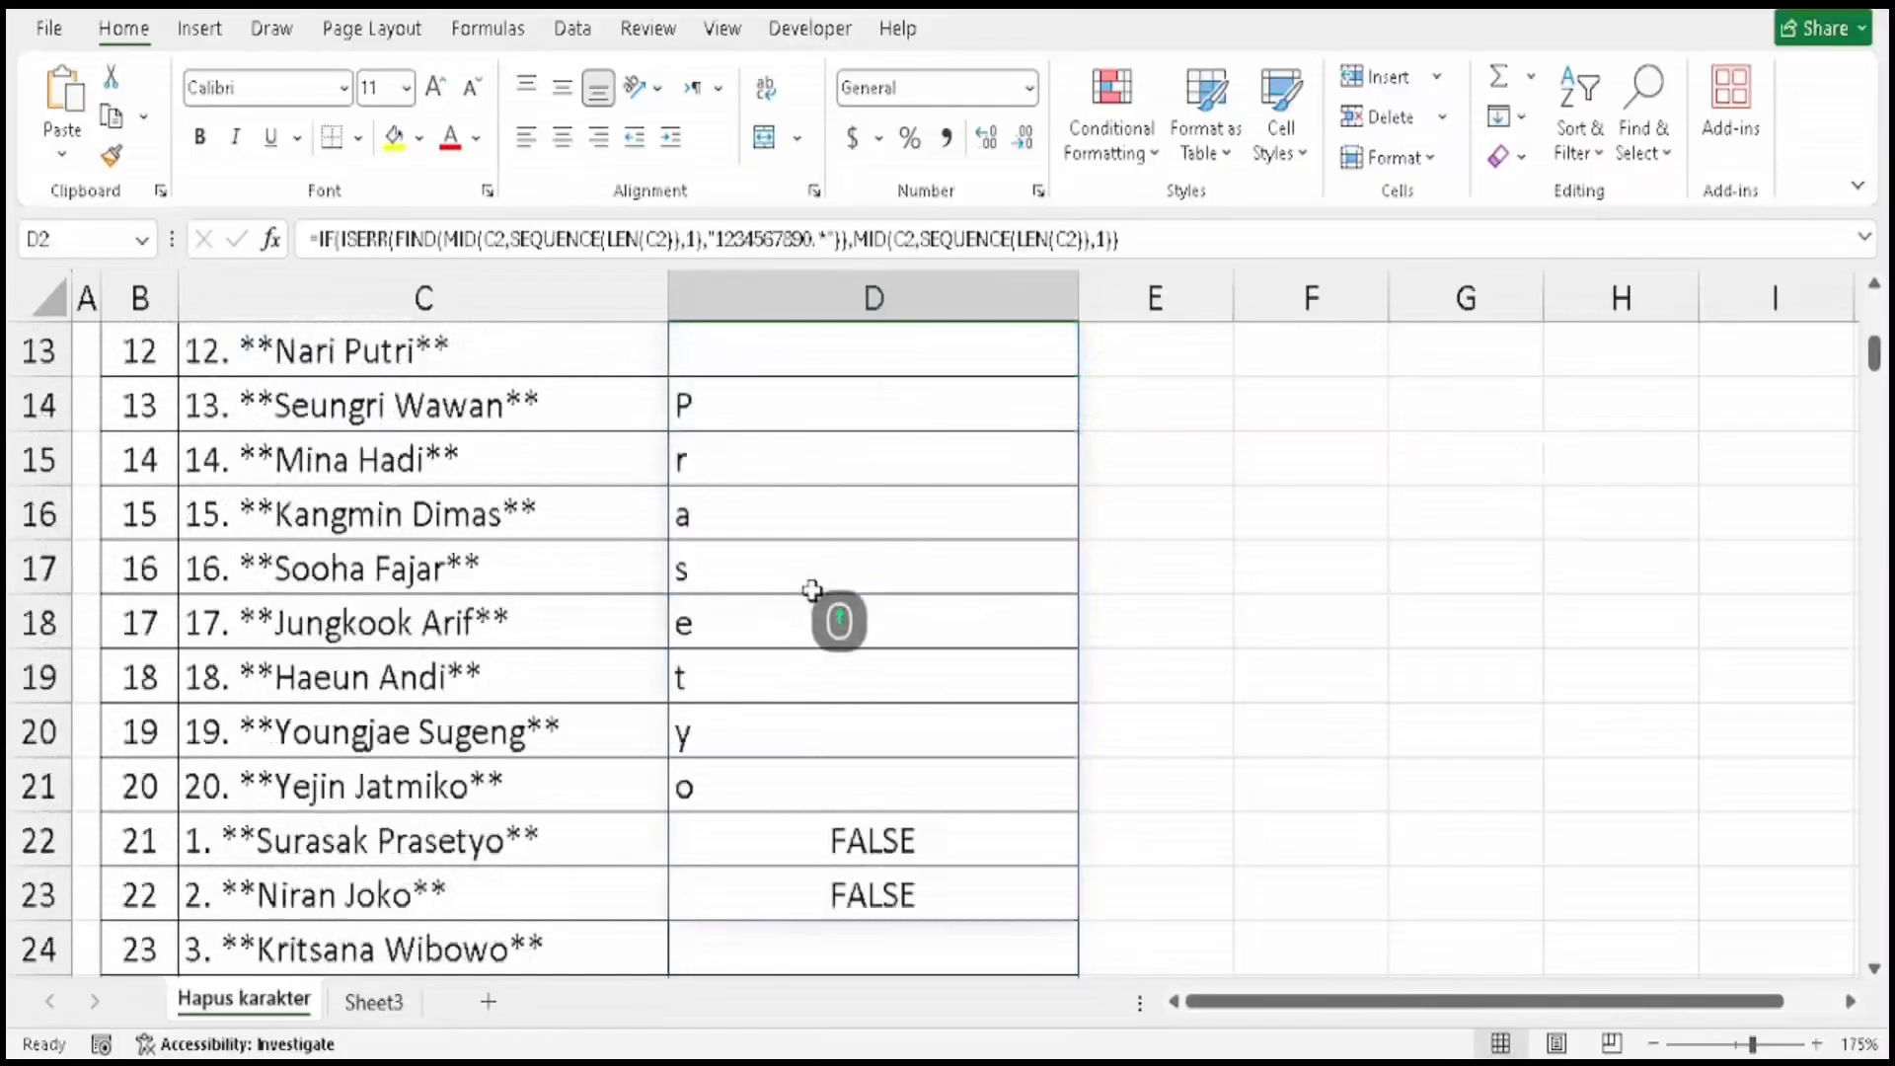
pyautogui.scroll(2, 812, 590)
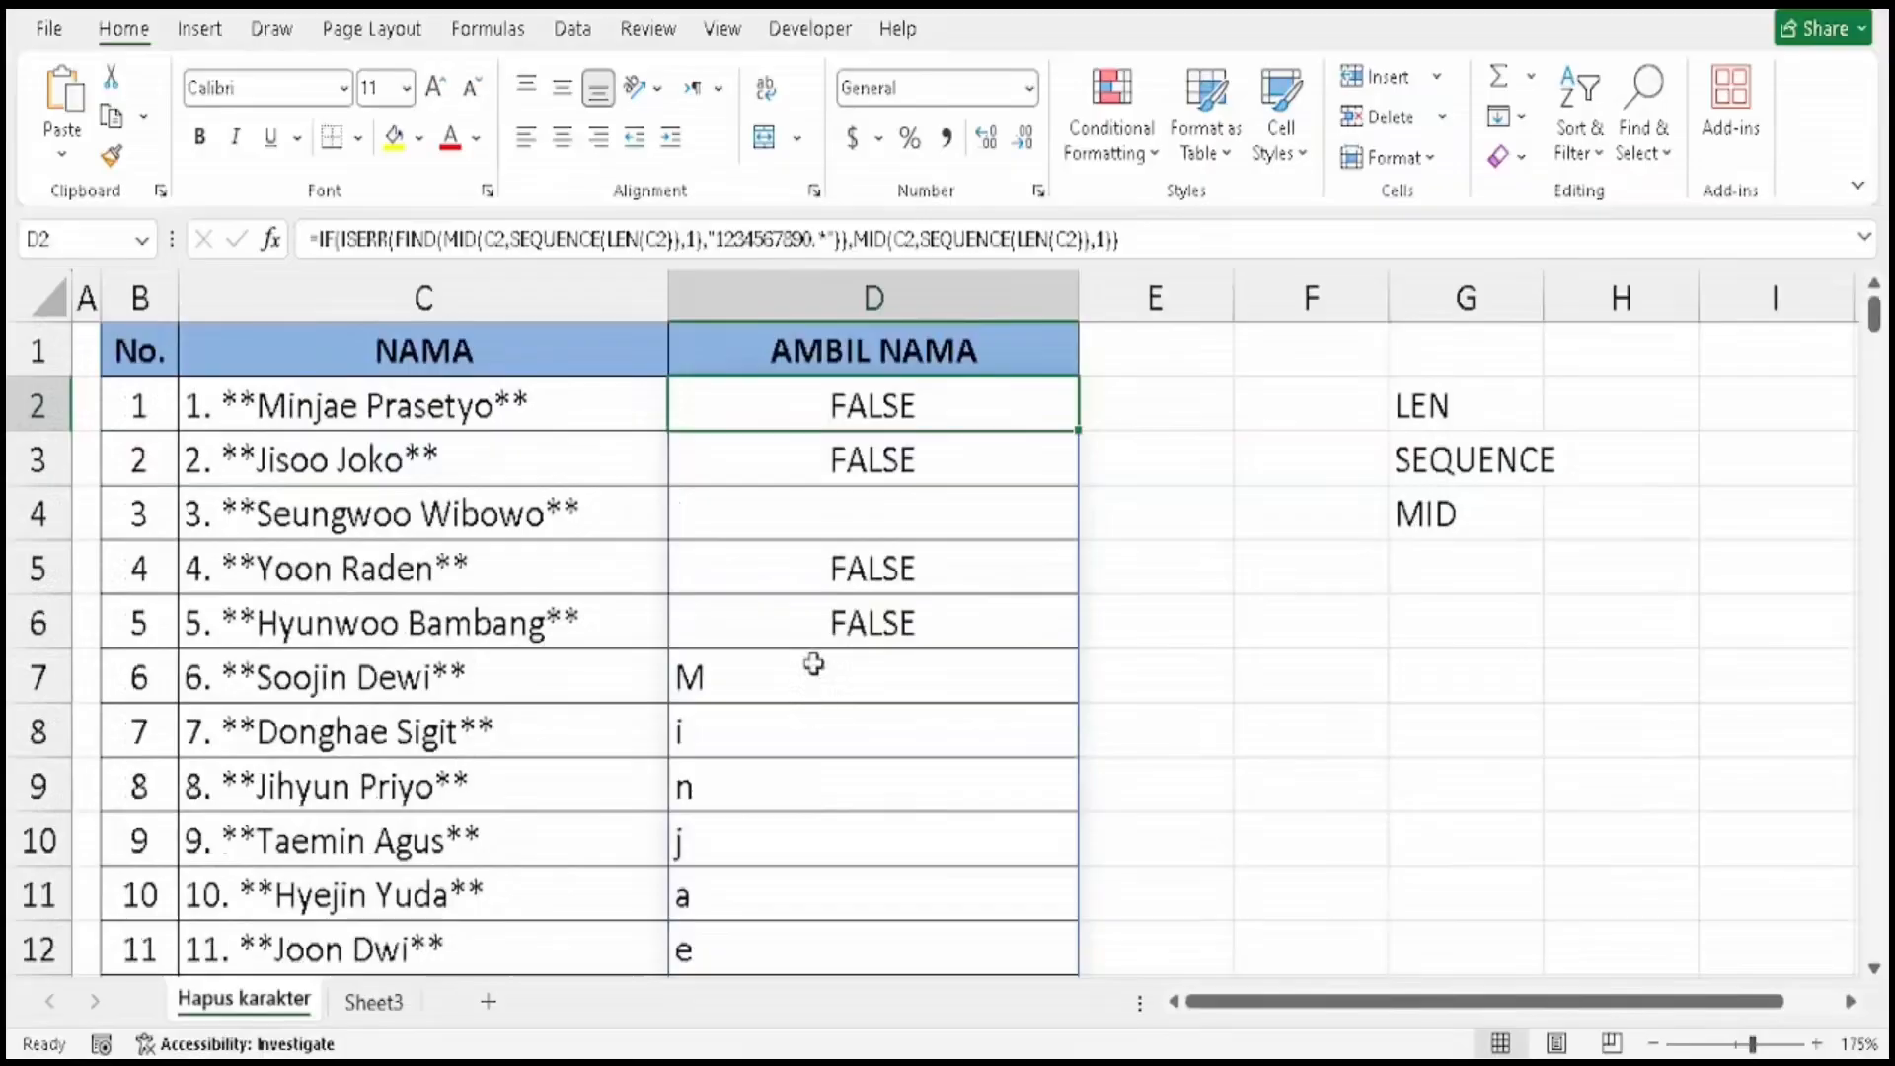
pyautogui.scroll(-2, 800, 699)
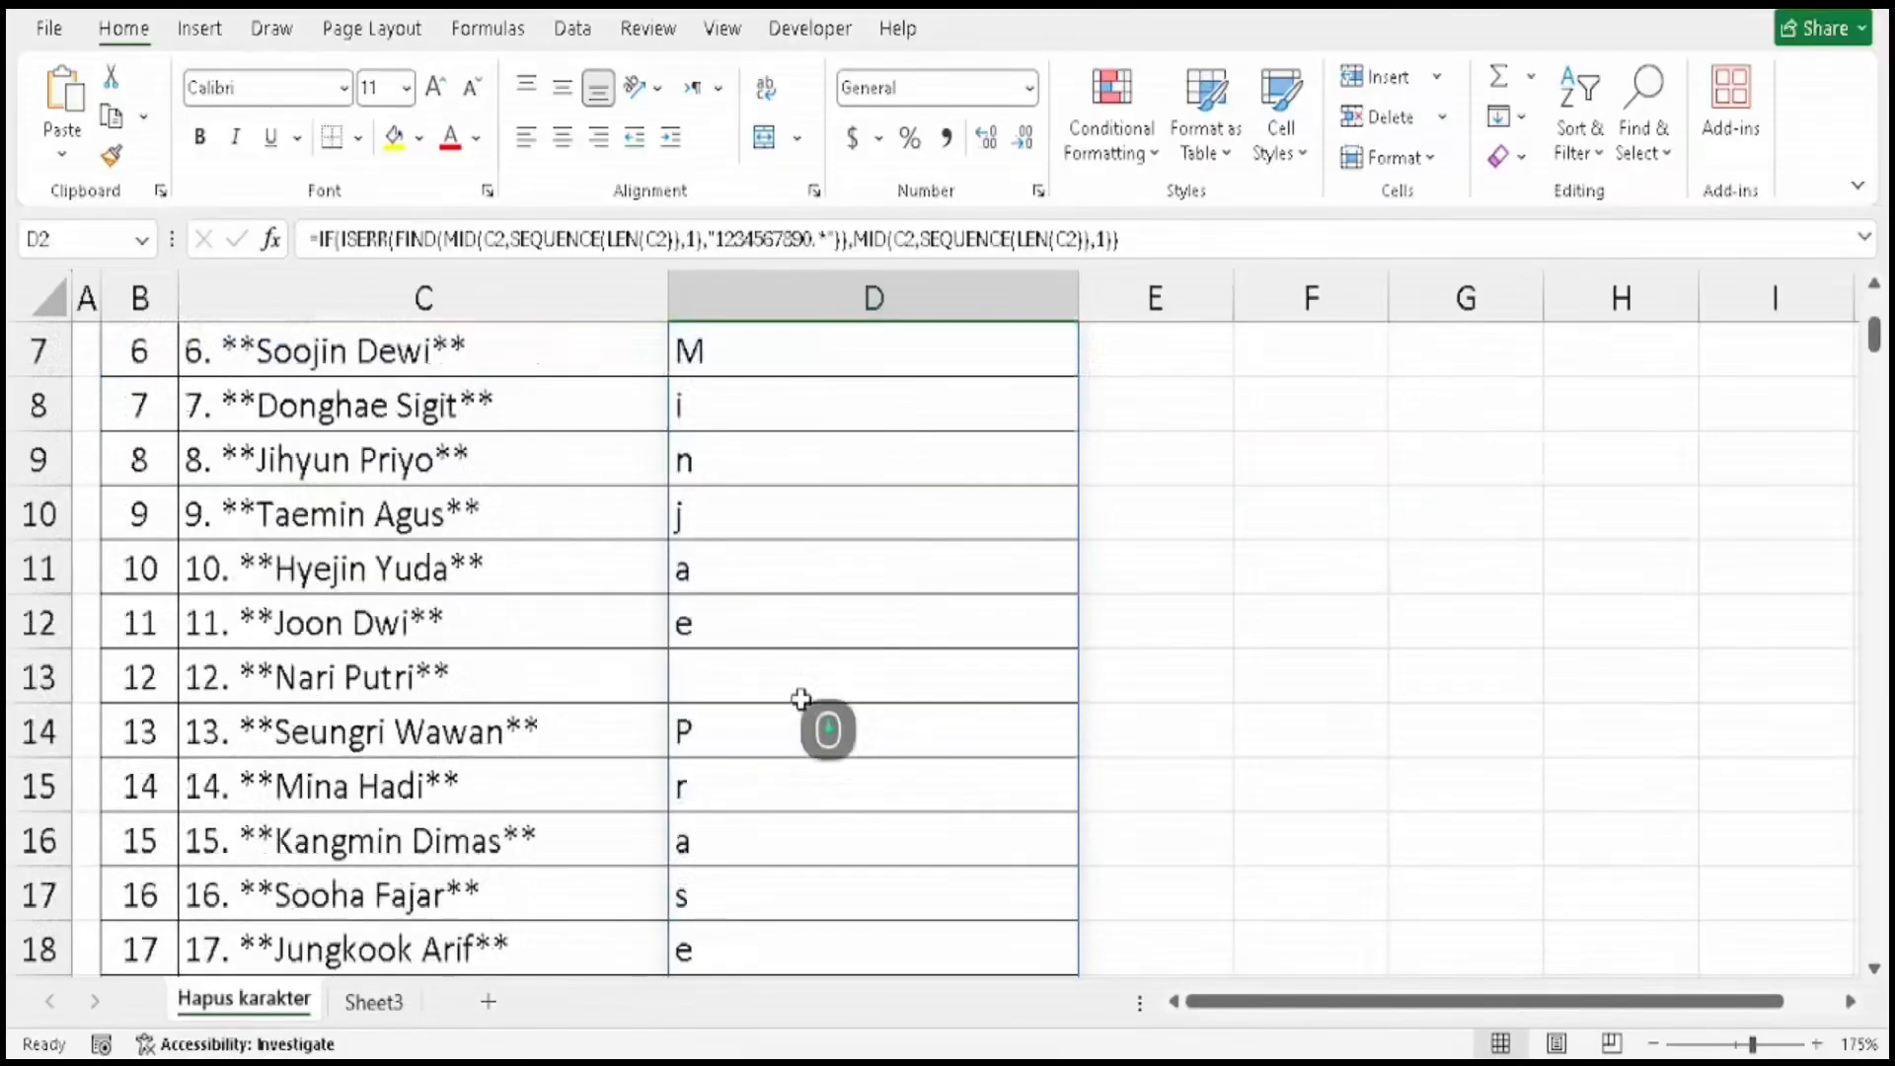
pyautogui.scroll(1, 800, 699)
pyautogui.scroll(1, 800, 699)
pyautogui.scroll(-2, 801, 699)
pyautogui.scroll(1, 800, 699)
pyautogui.scroll(1, 801, 699)
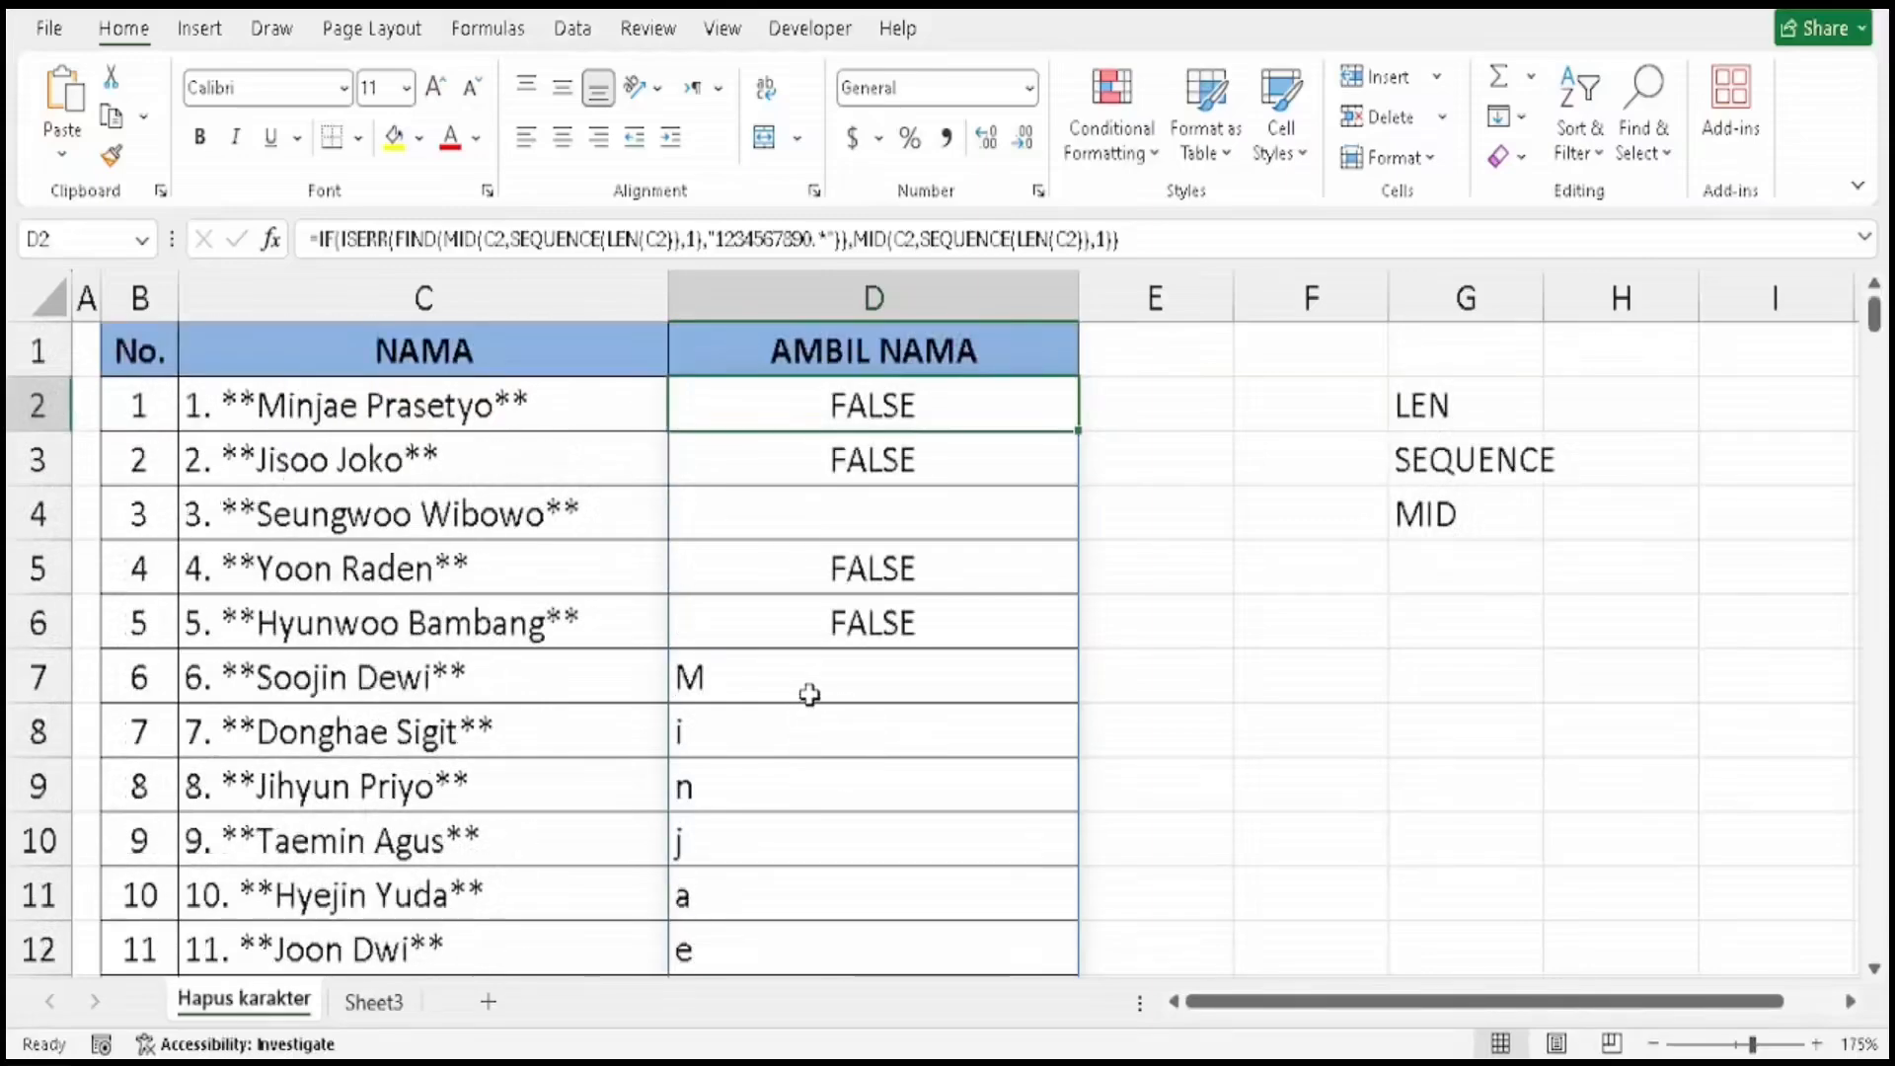
pyautogui.scroll(-1, 810, 694)
pyautogui.scroll(1, 809, 694)
pyautogui.scroll(-2, 834, 802)
pyautogui.scroll(1, 835, 802)
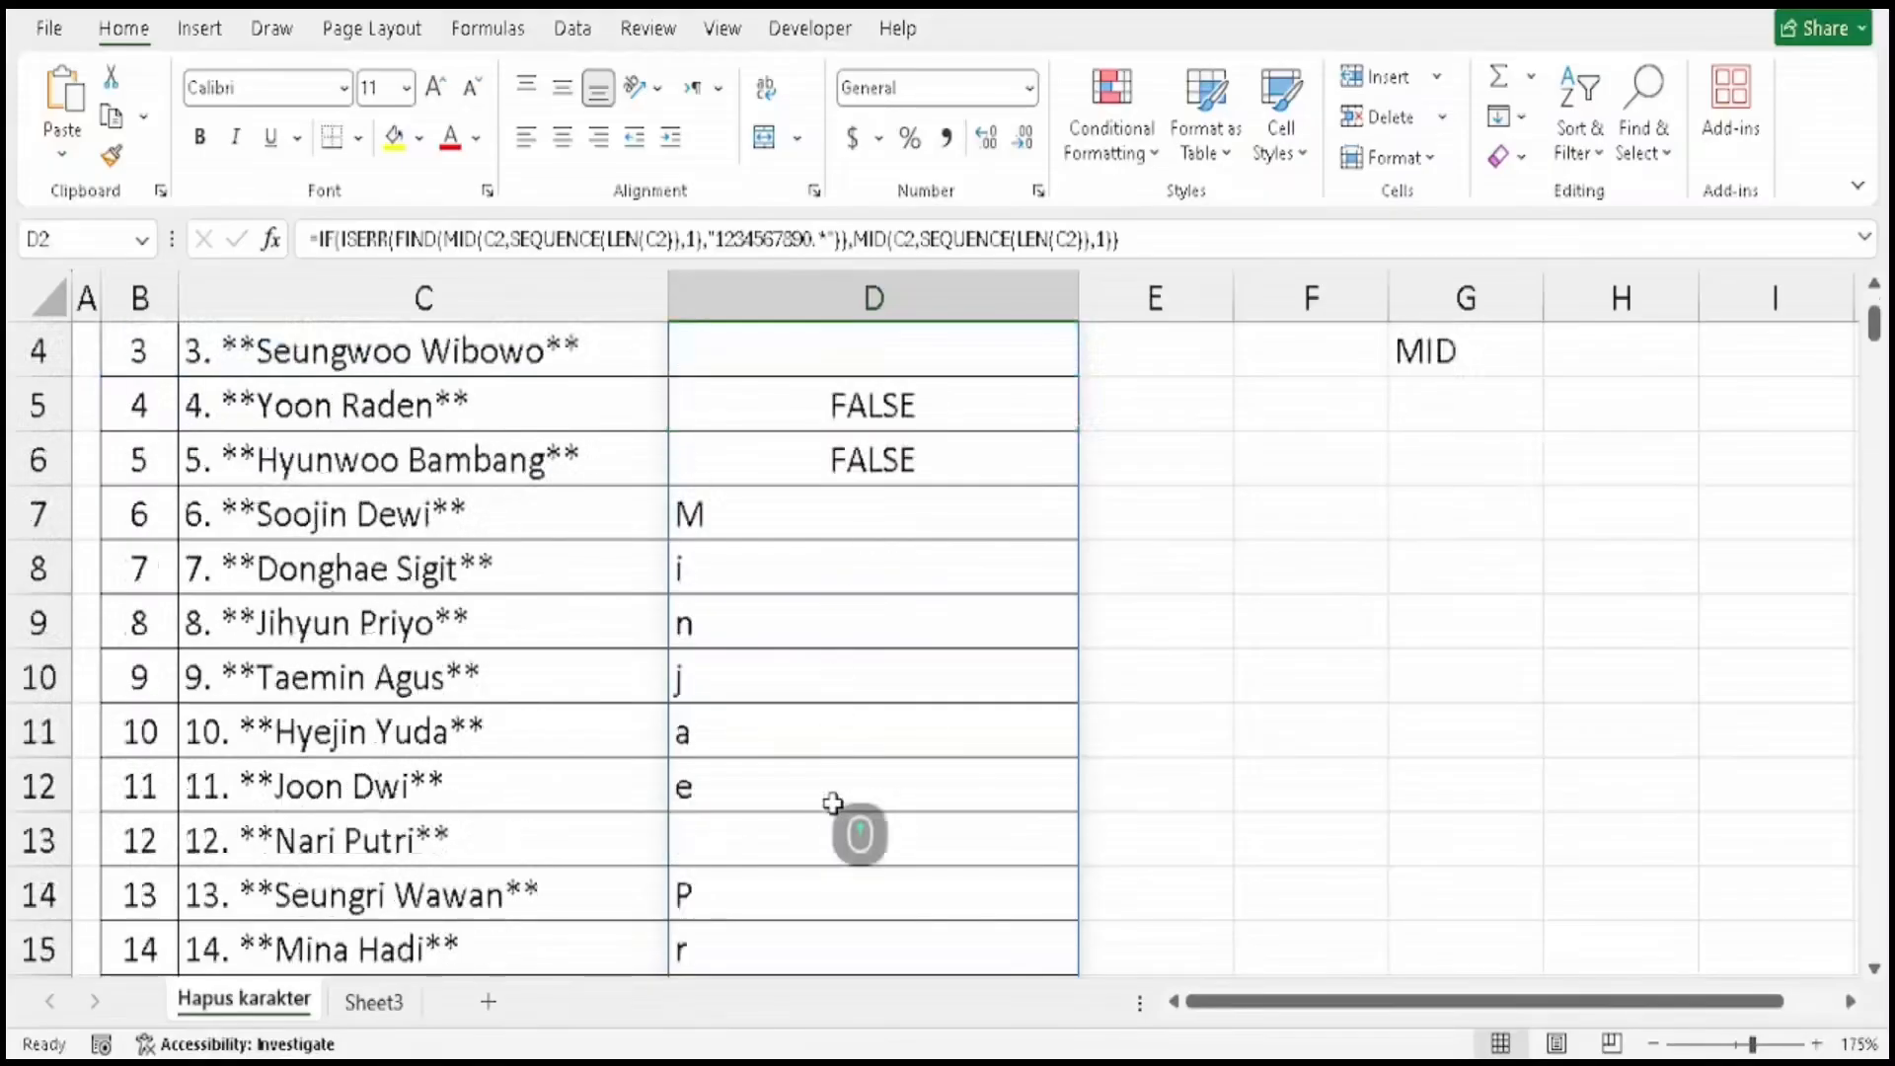
pyautogui.scroll(1, 803, 583)
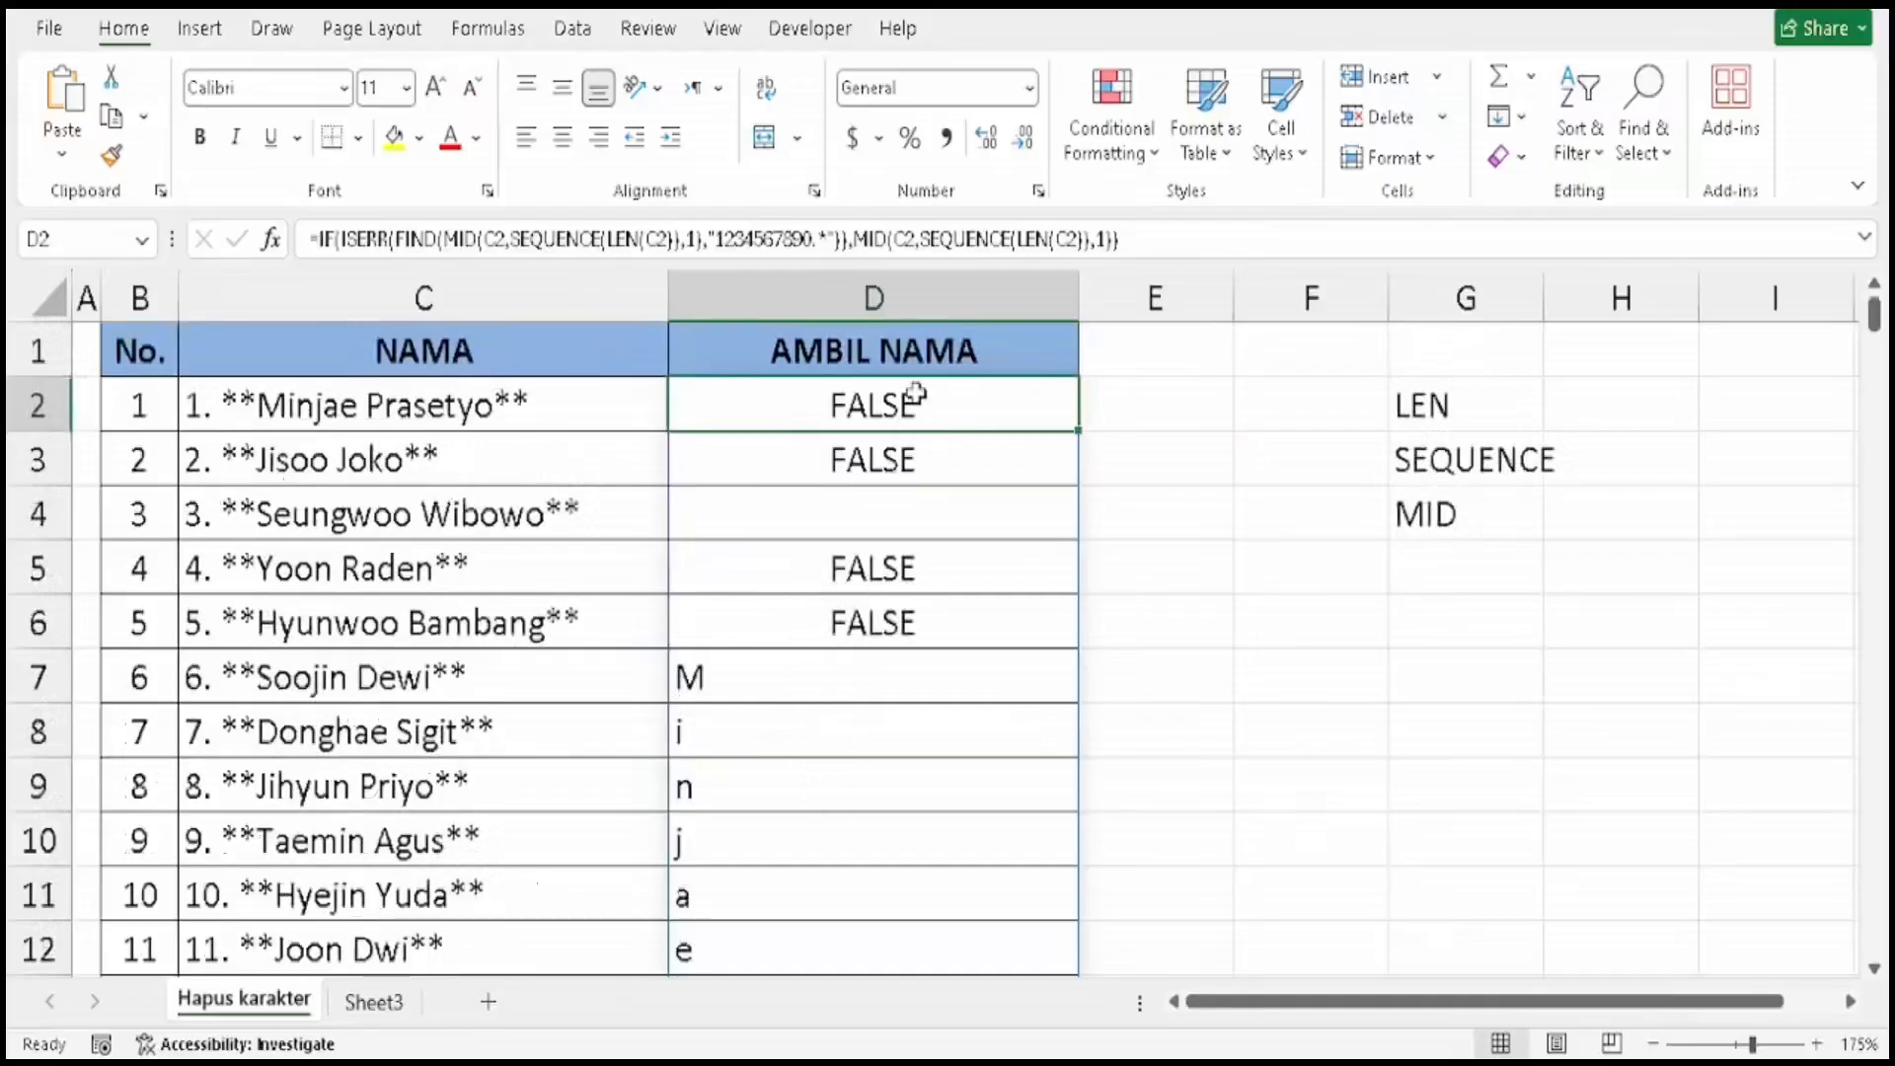
# Wrap D2's formula in TEXTJOIN with an empty "" delimiter and TRUE to ignore blanks.
pyautogui.doubleClick(970, 409)
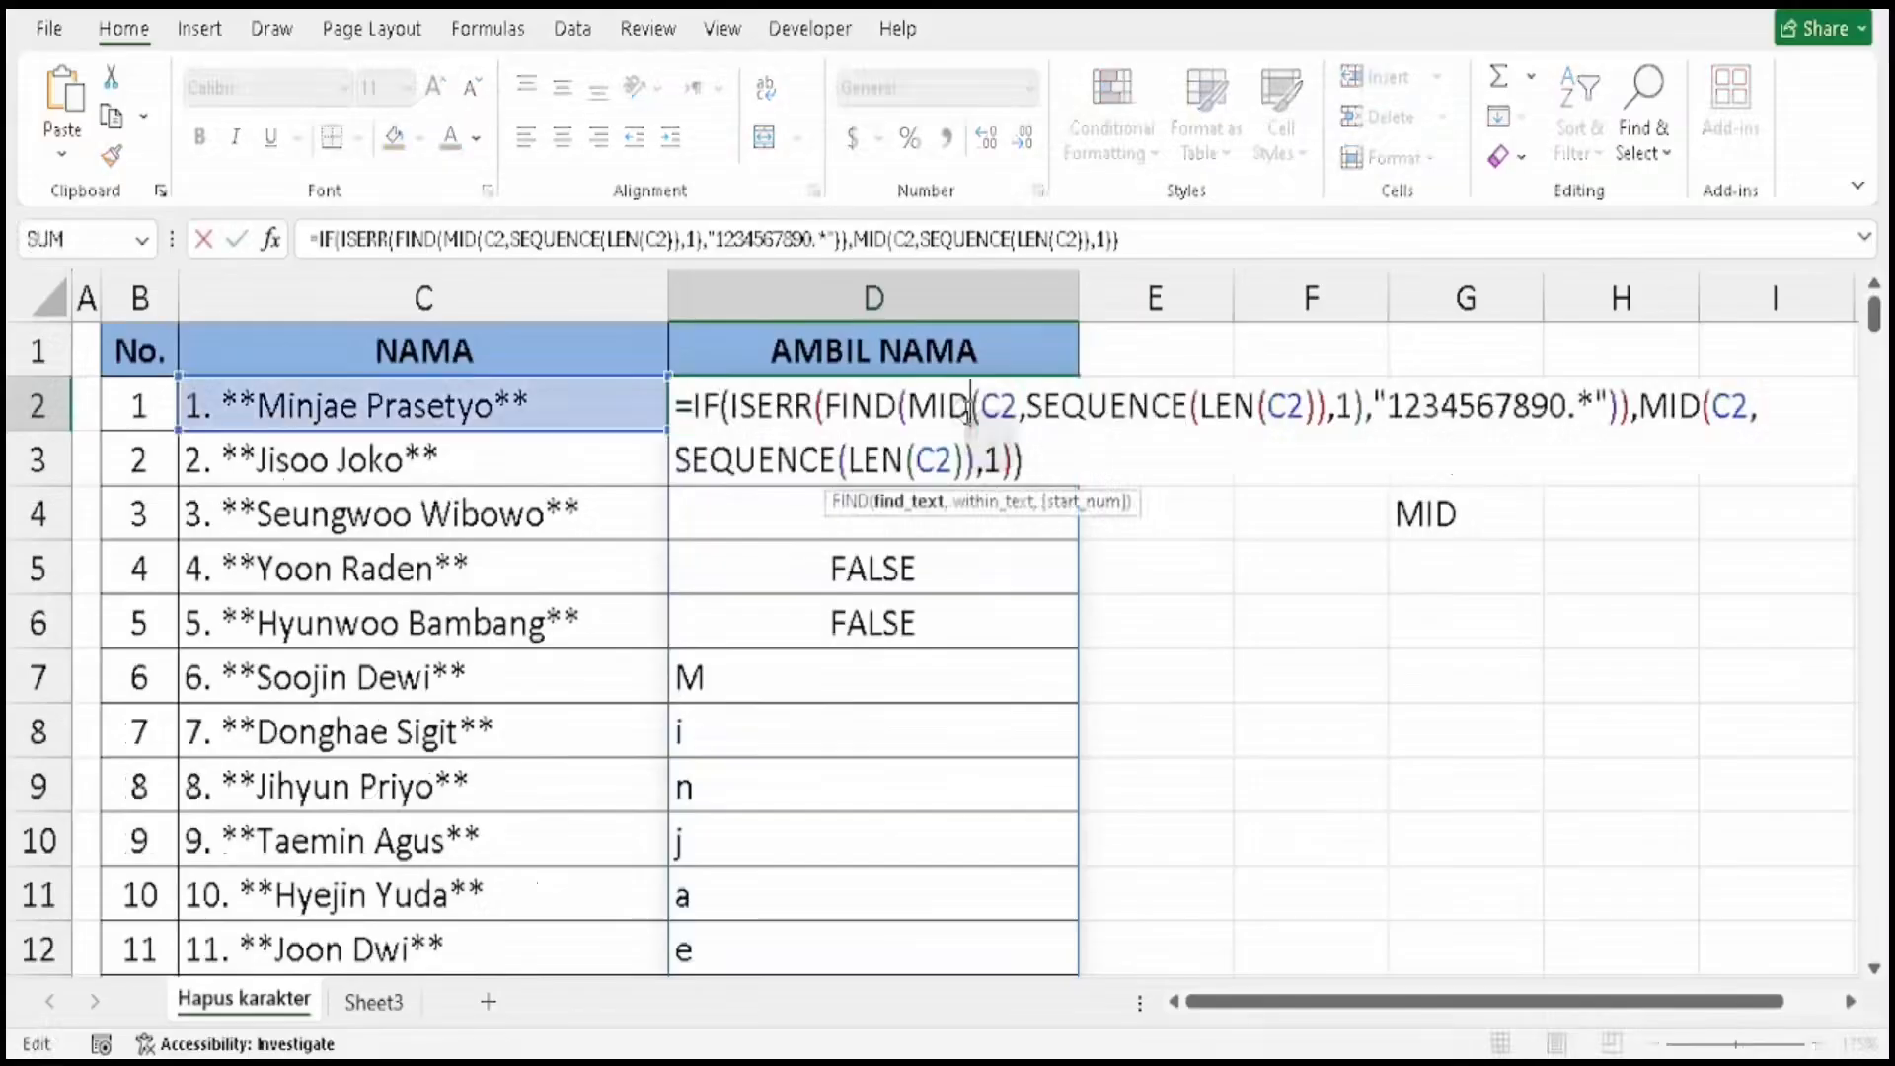
pyautogui.click(693, 403)
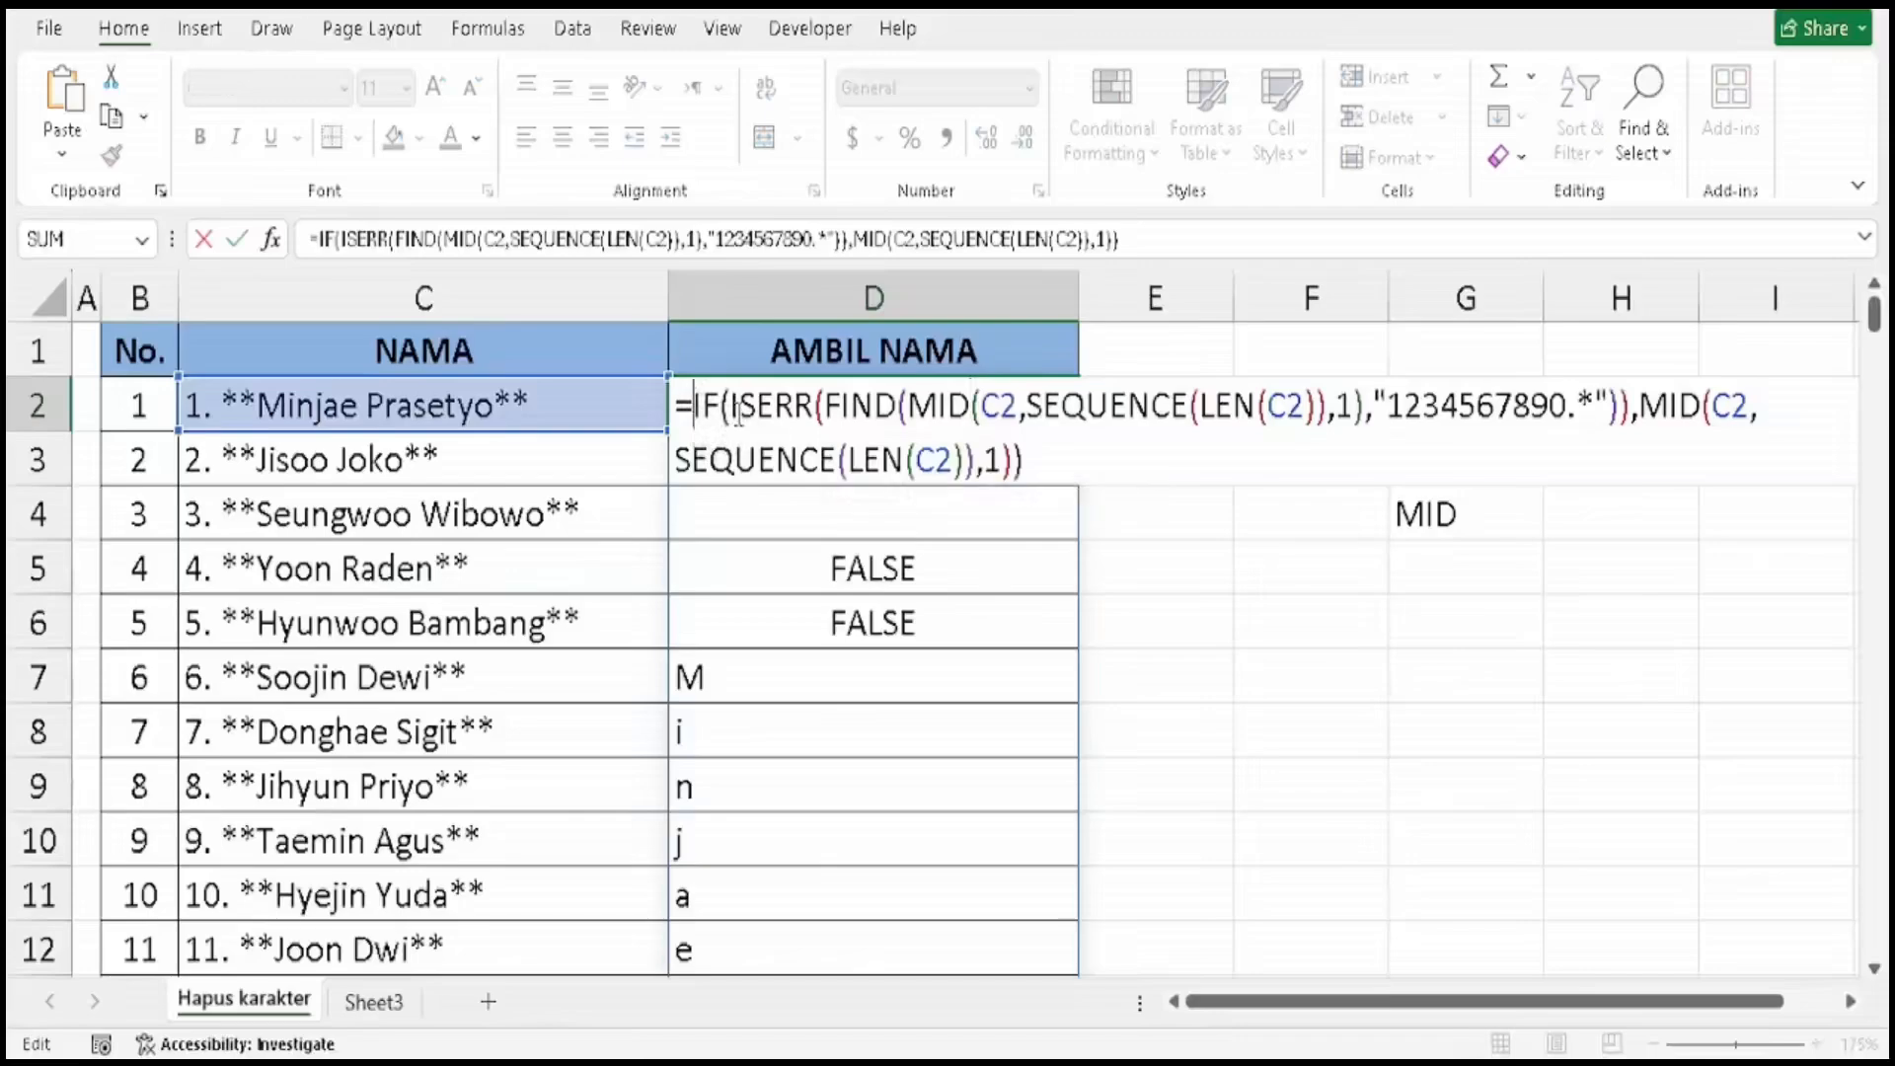
pyautogui.write('TEXT')
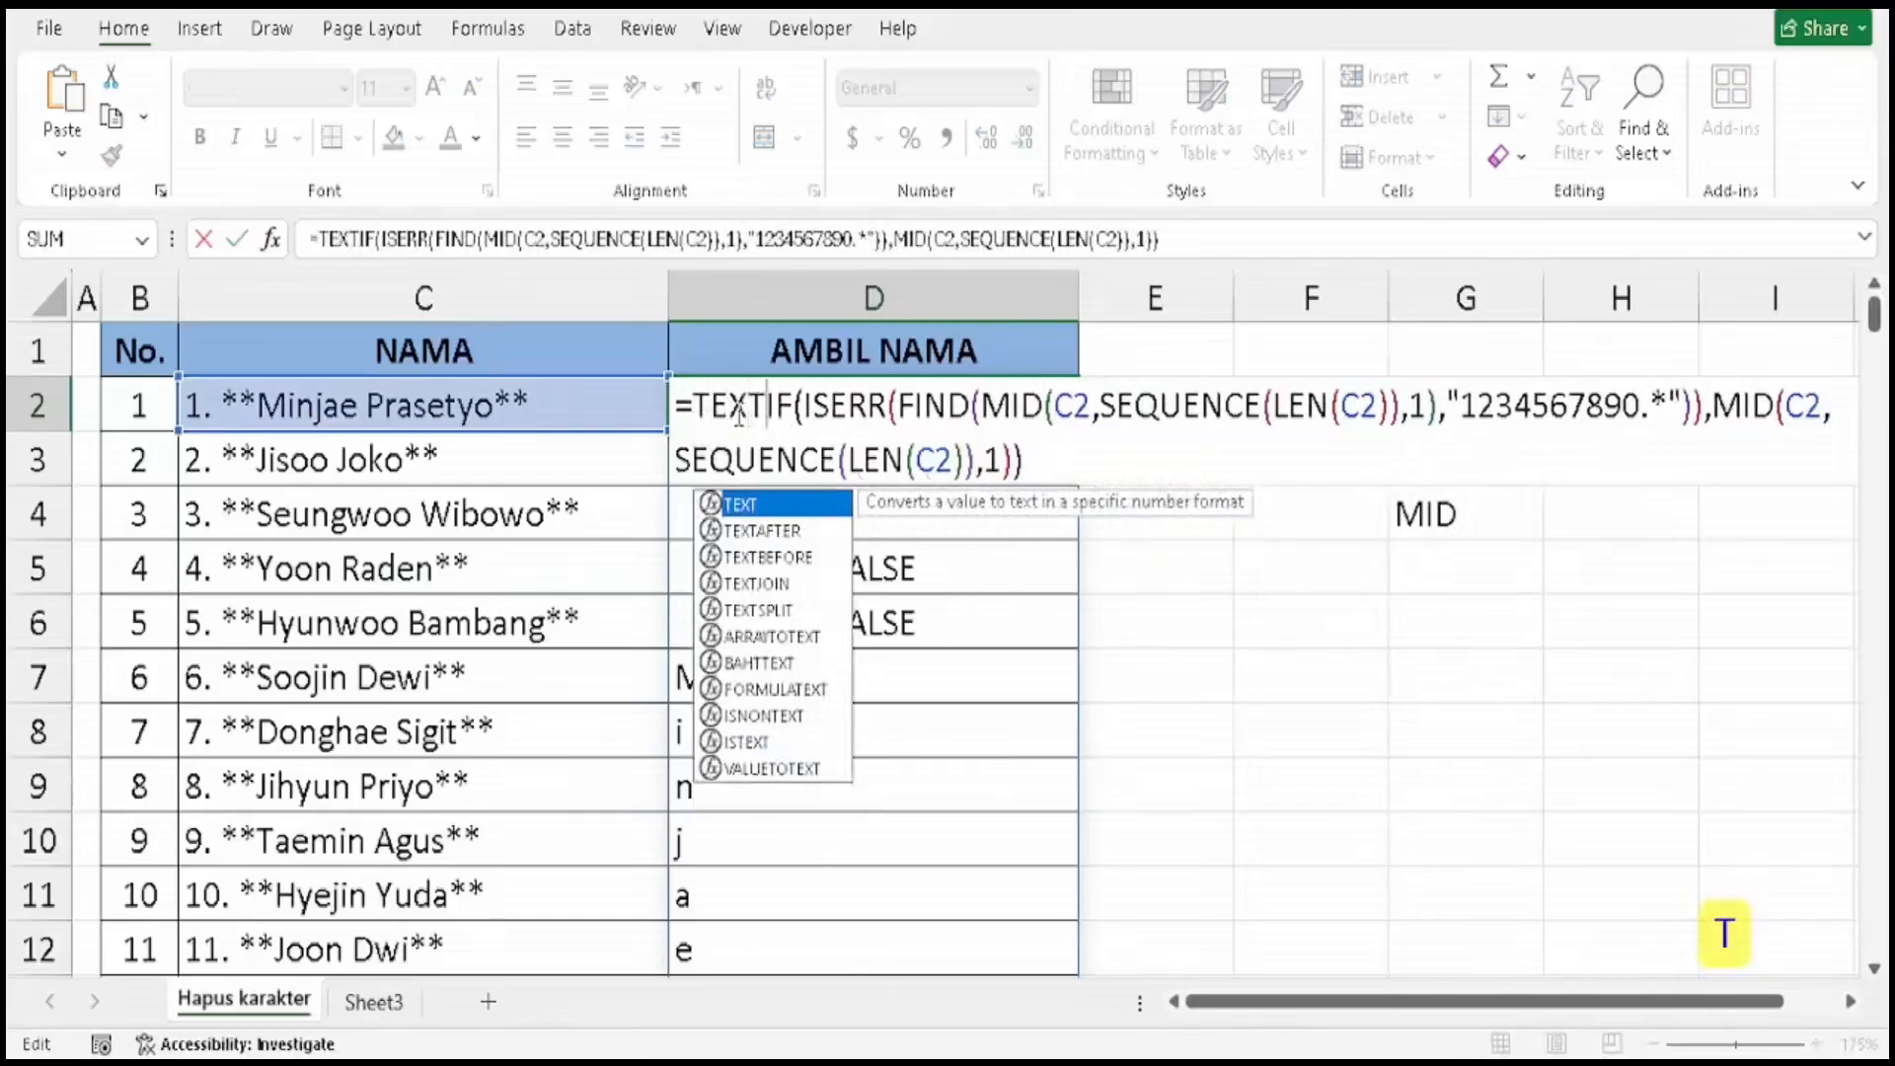
pyautogui.write('J')
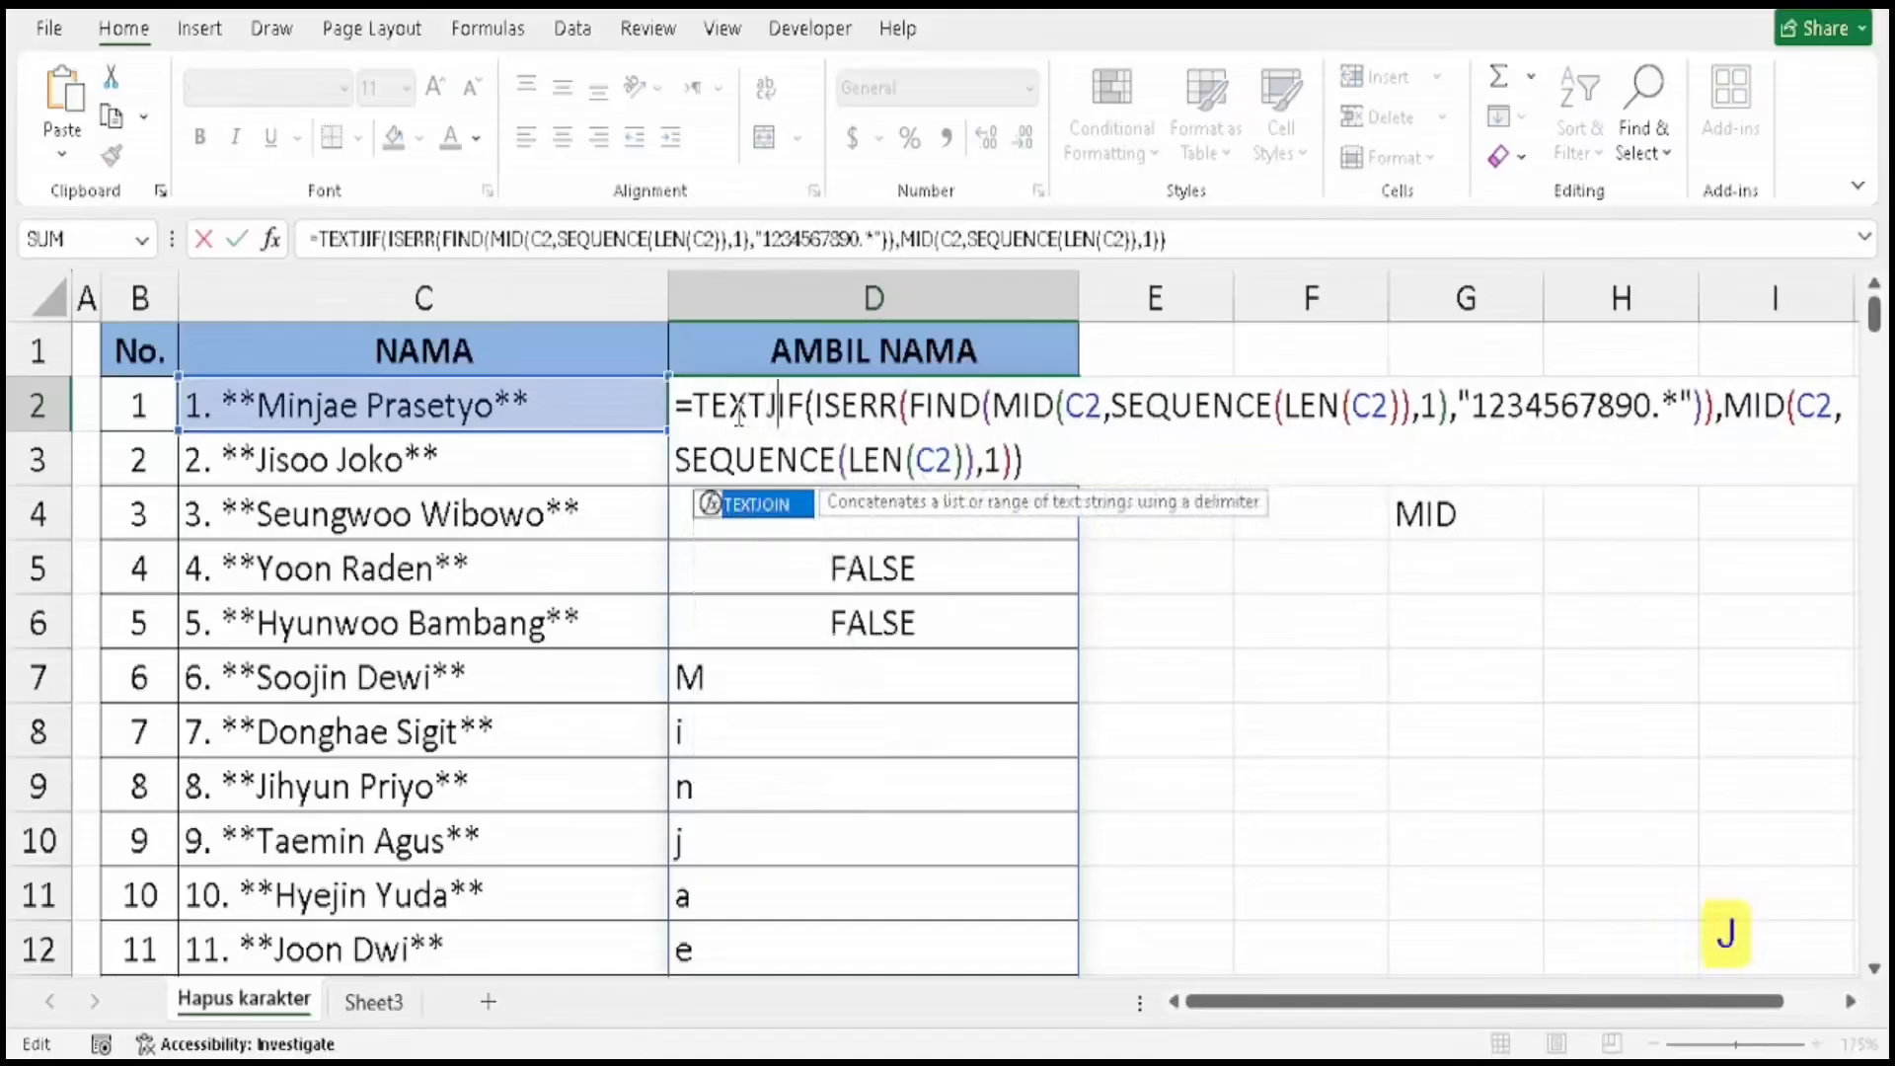
pyautogui.press('Tab')
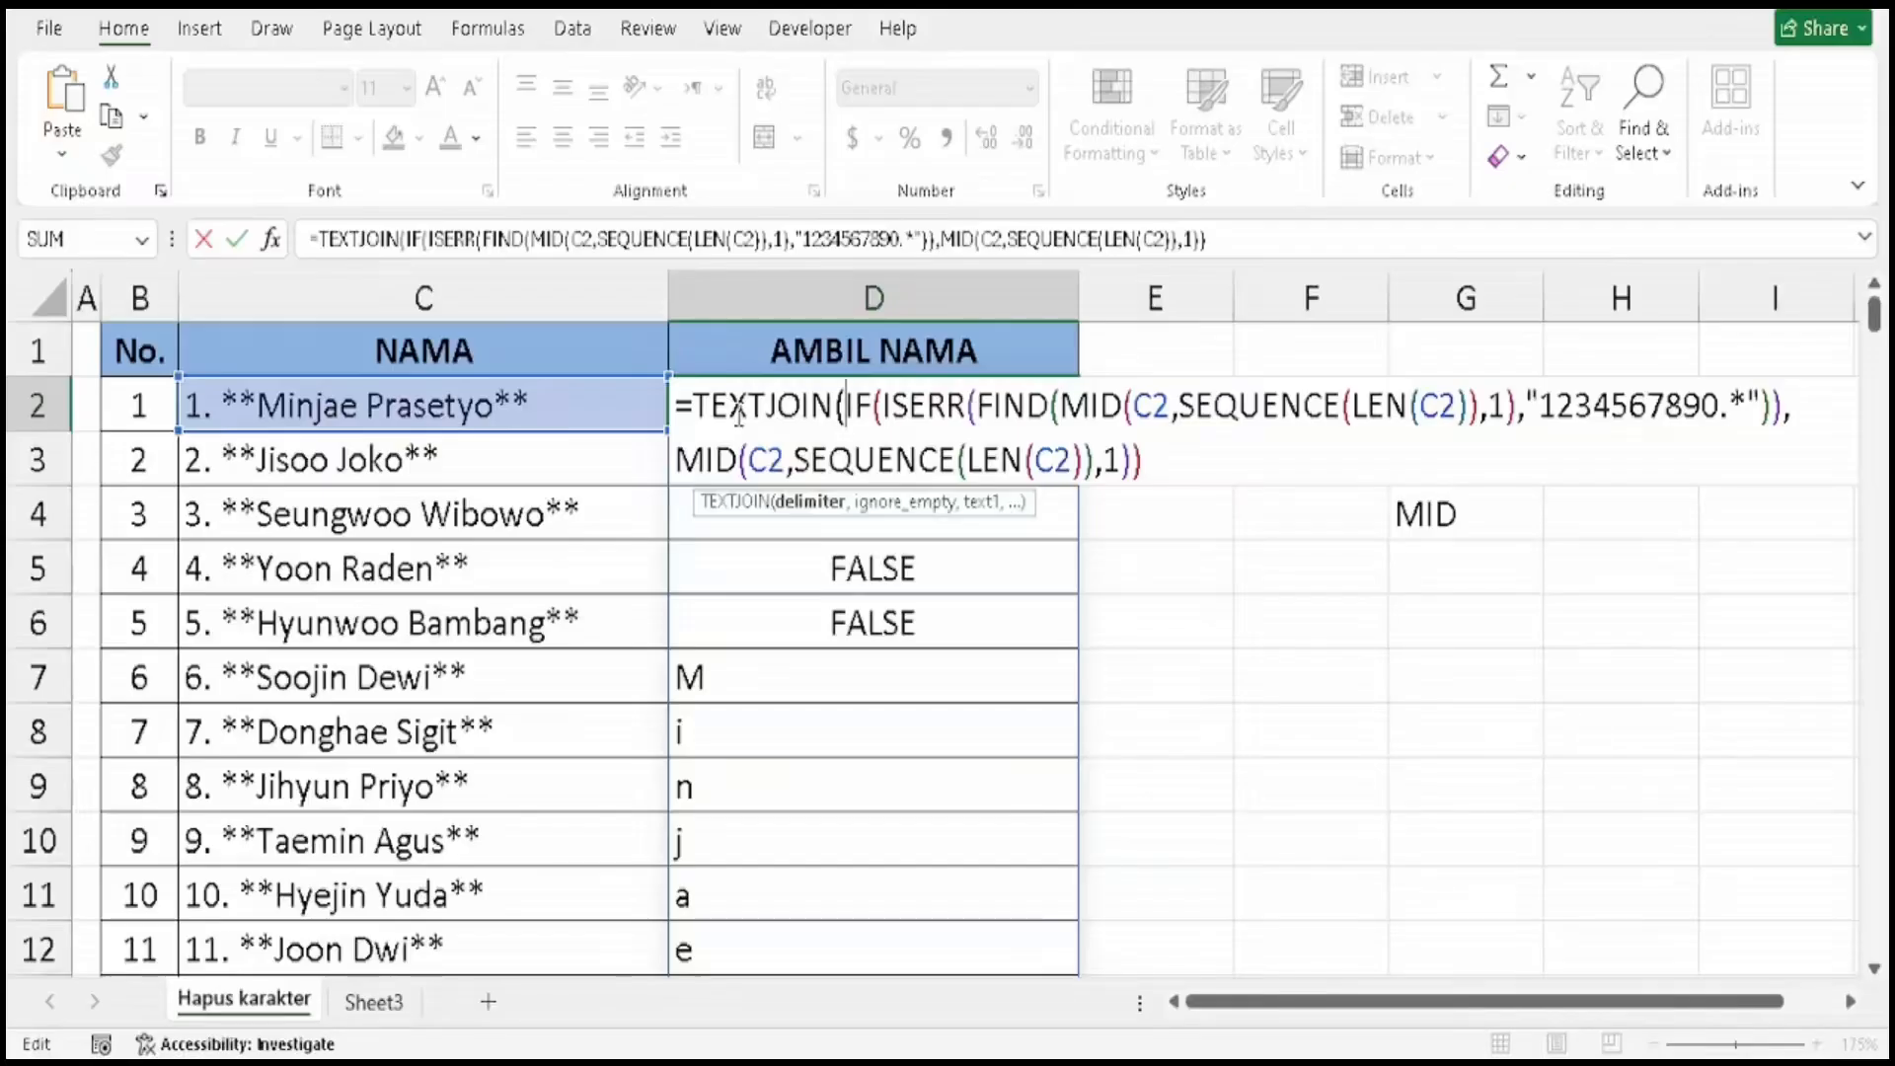
pyautogui.press('shift')
pyautogui.write('""')
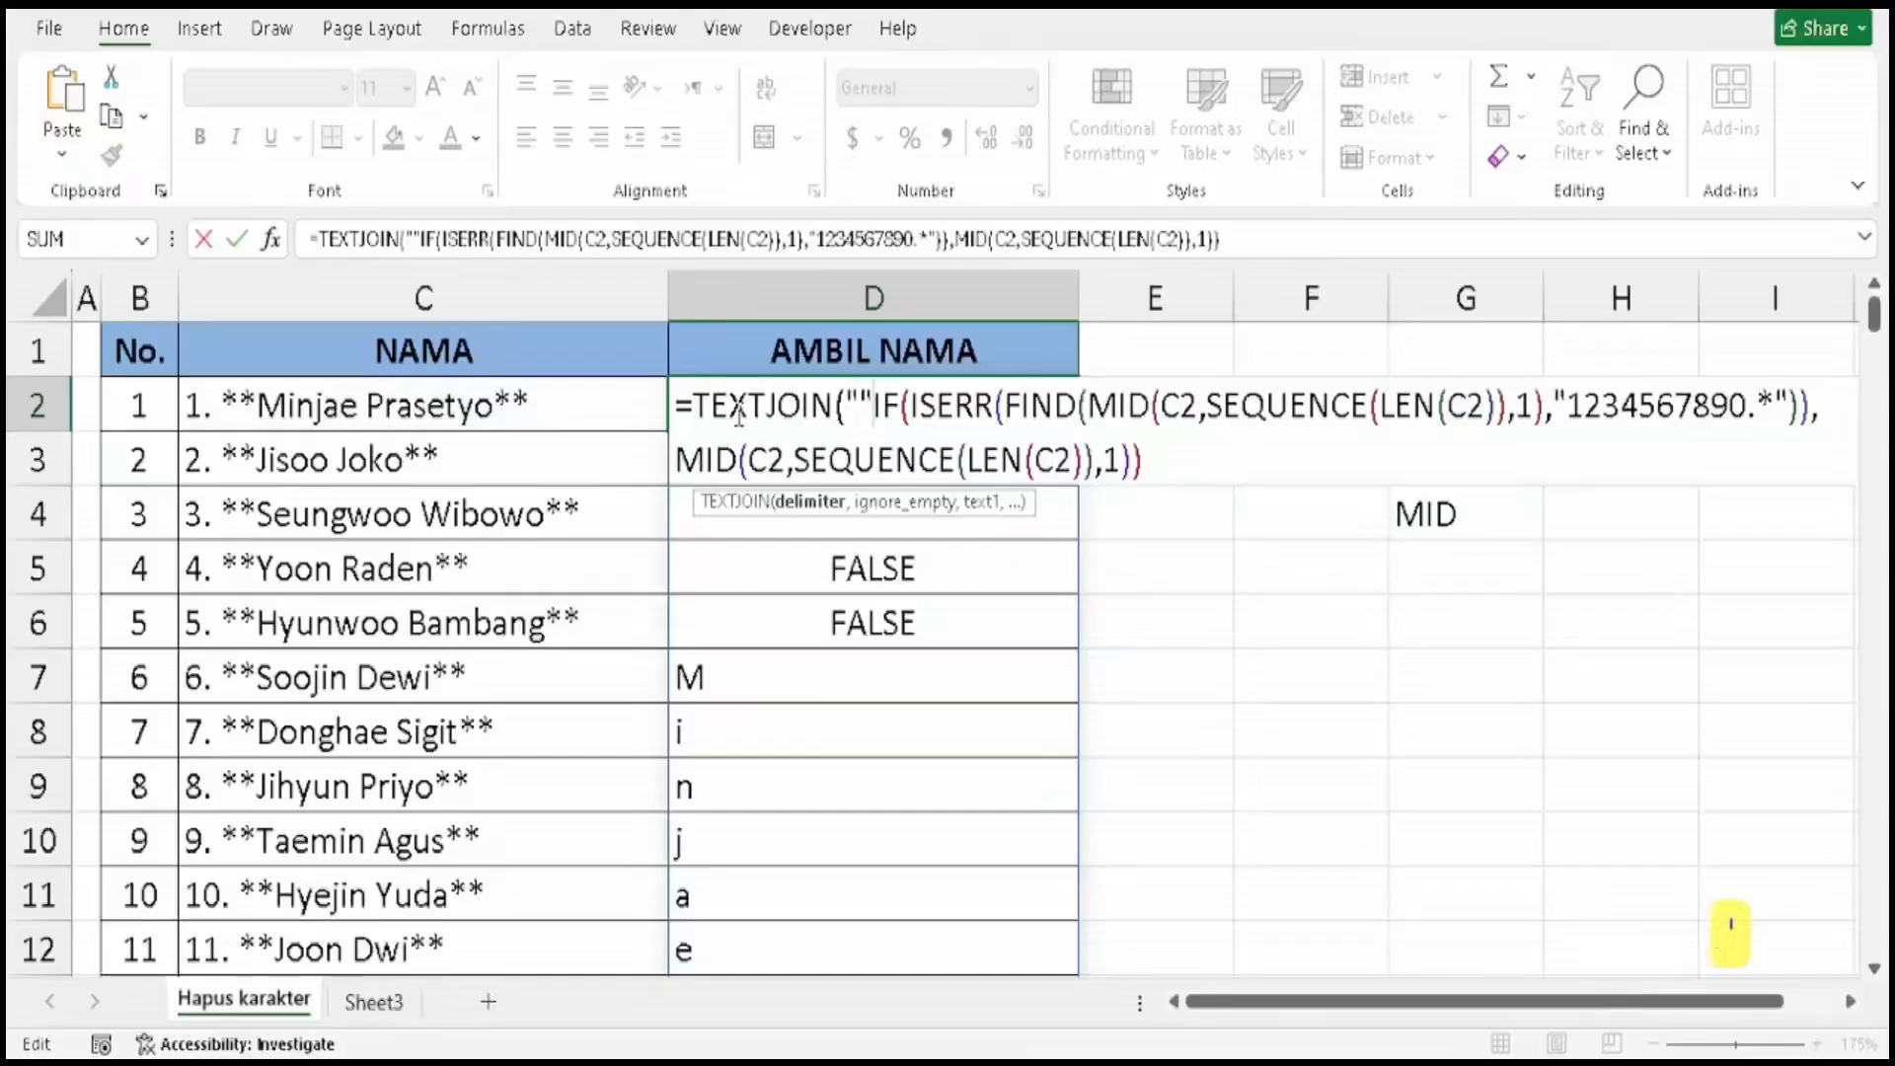
pyautogui.write(',')
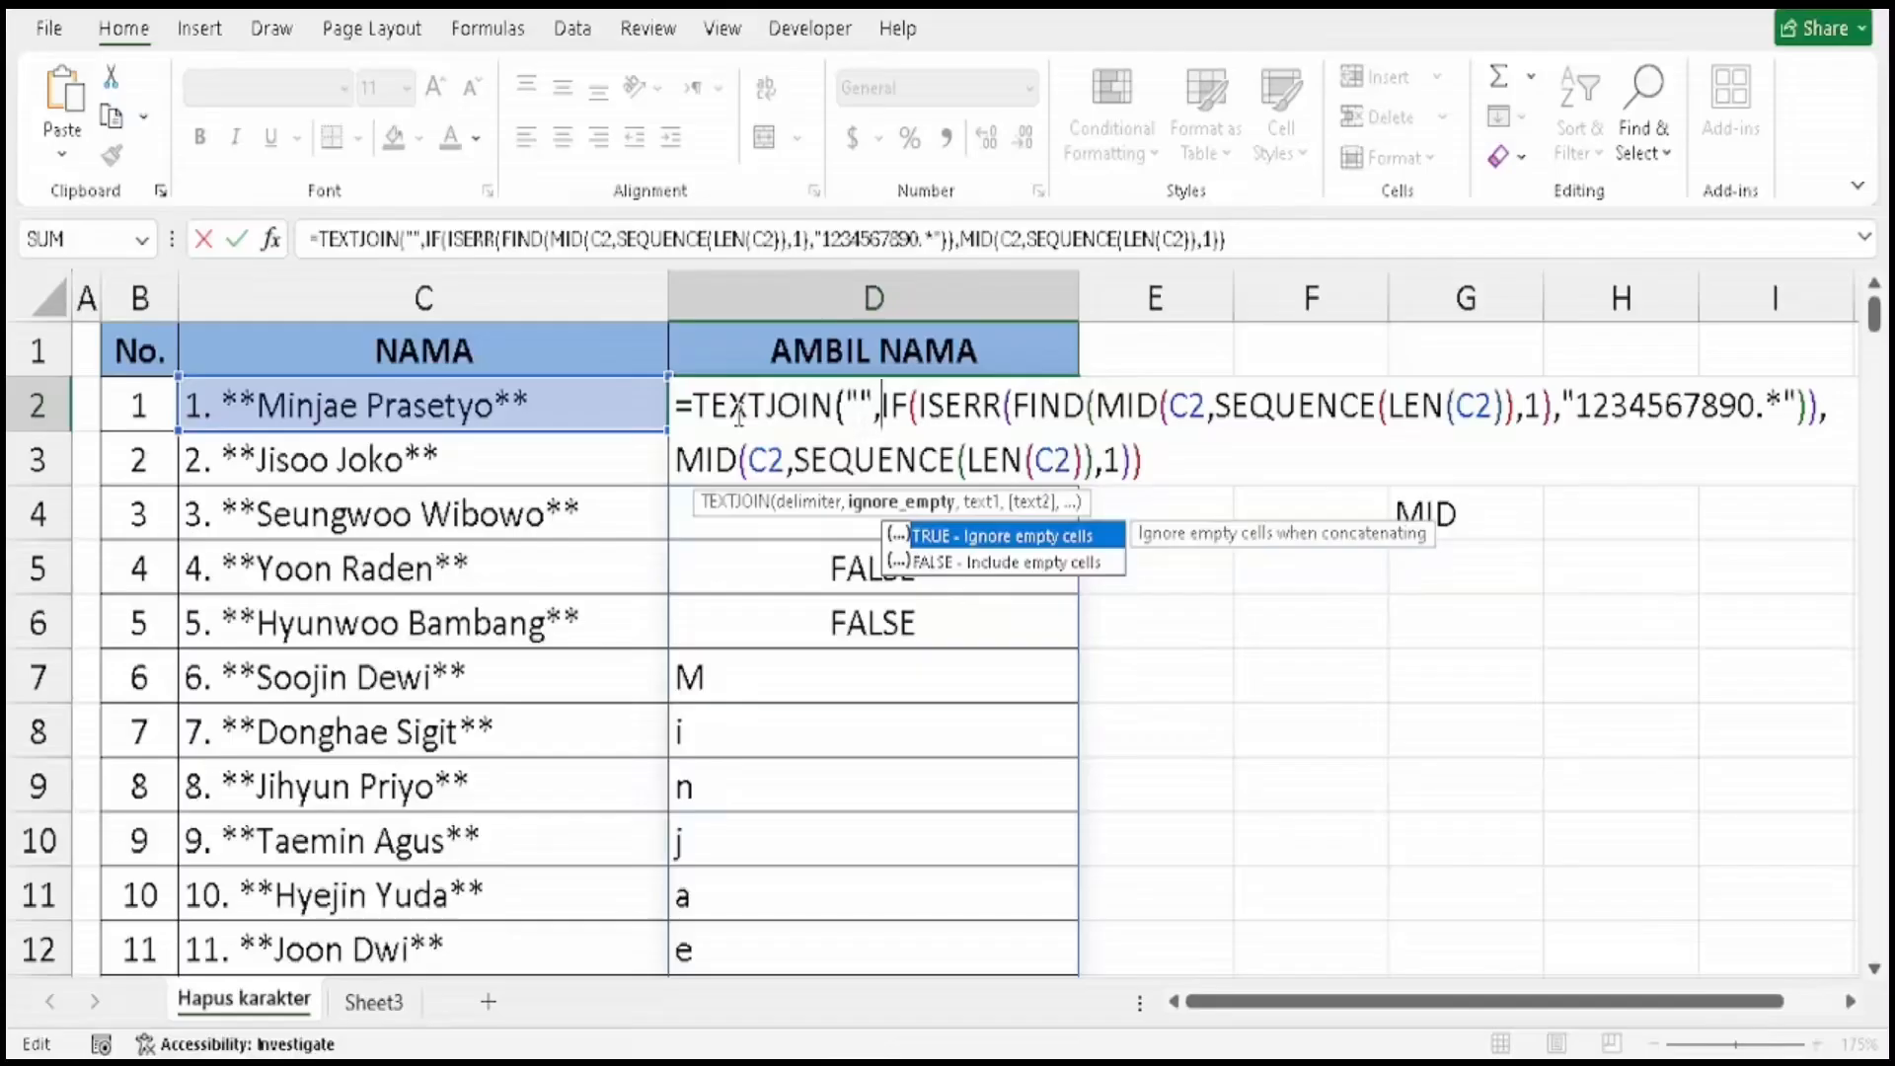
pyautogui.write('TRURE')
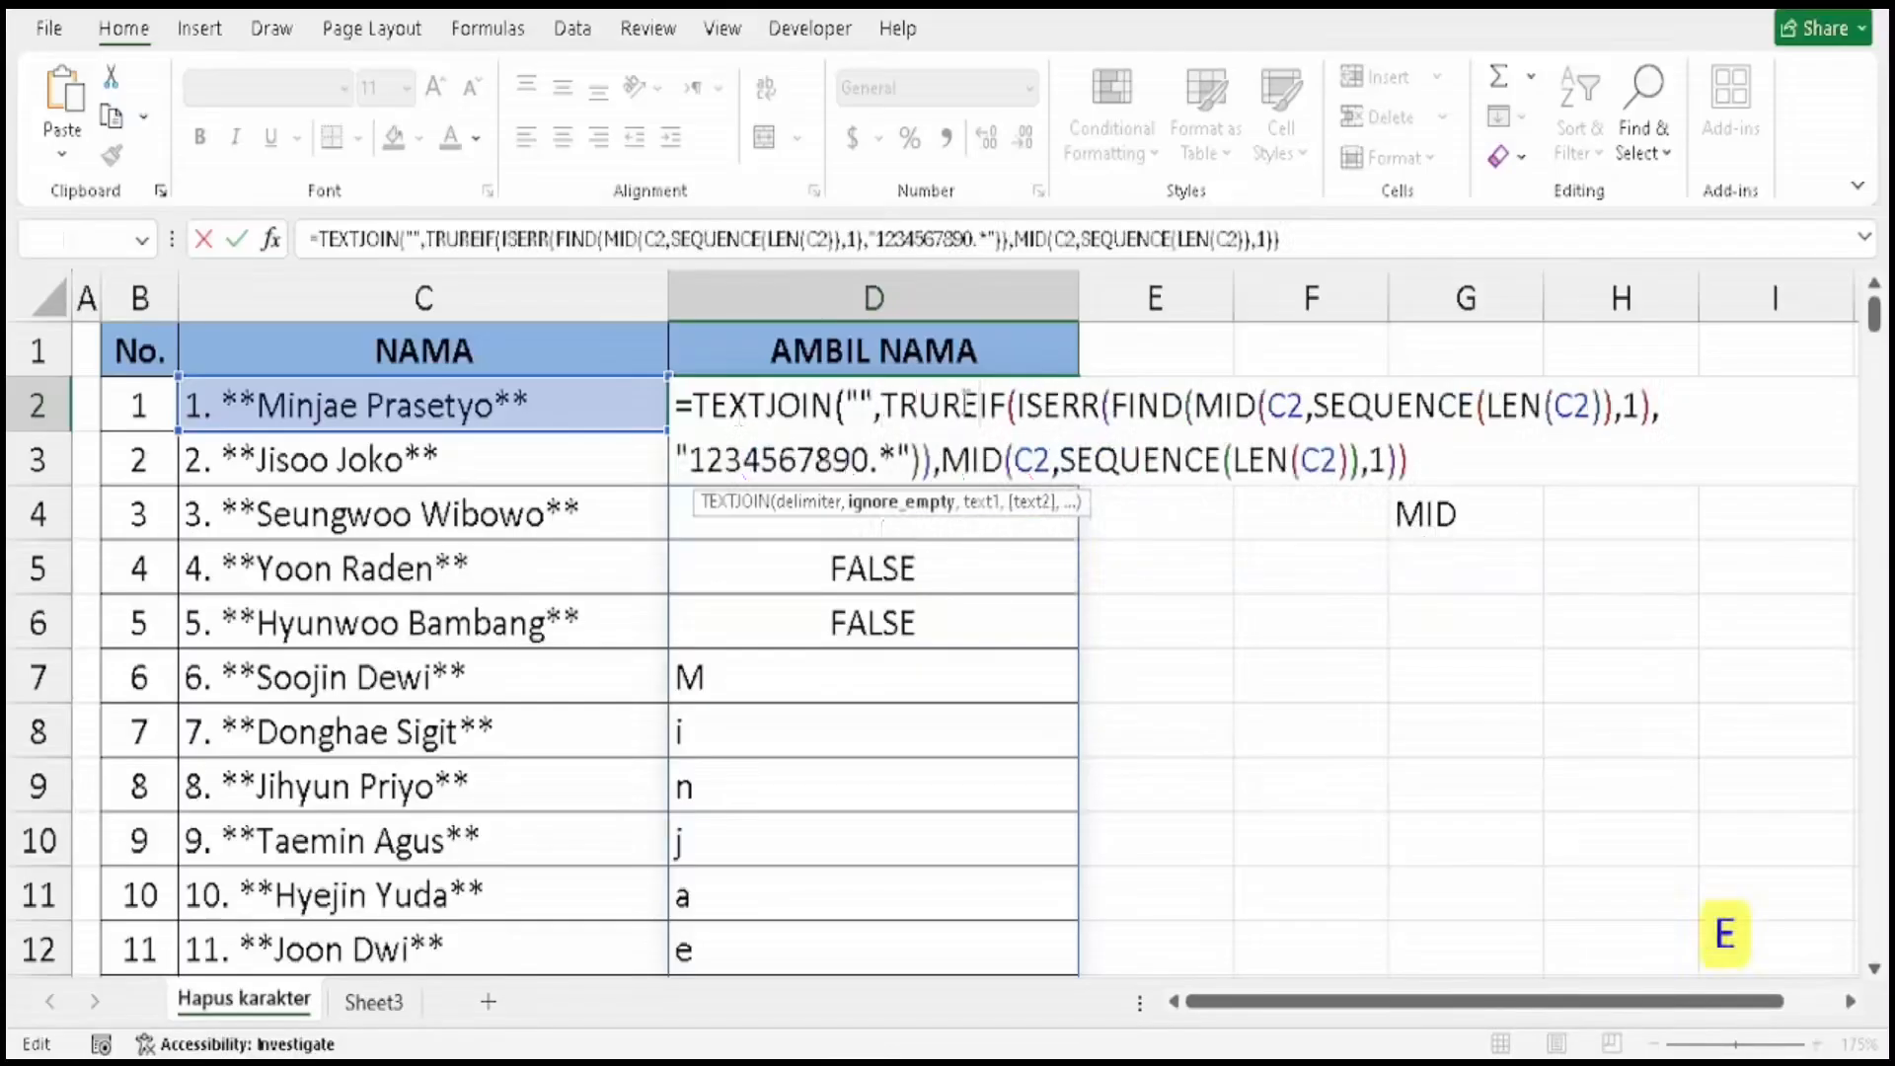
pyautogui.press('BackSpace')
pyautogui.press('BackSpace')
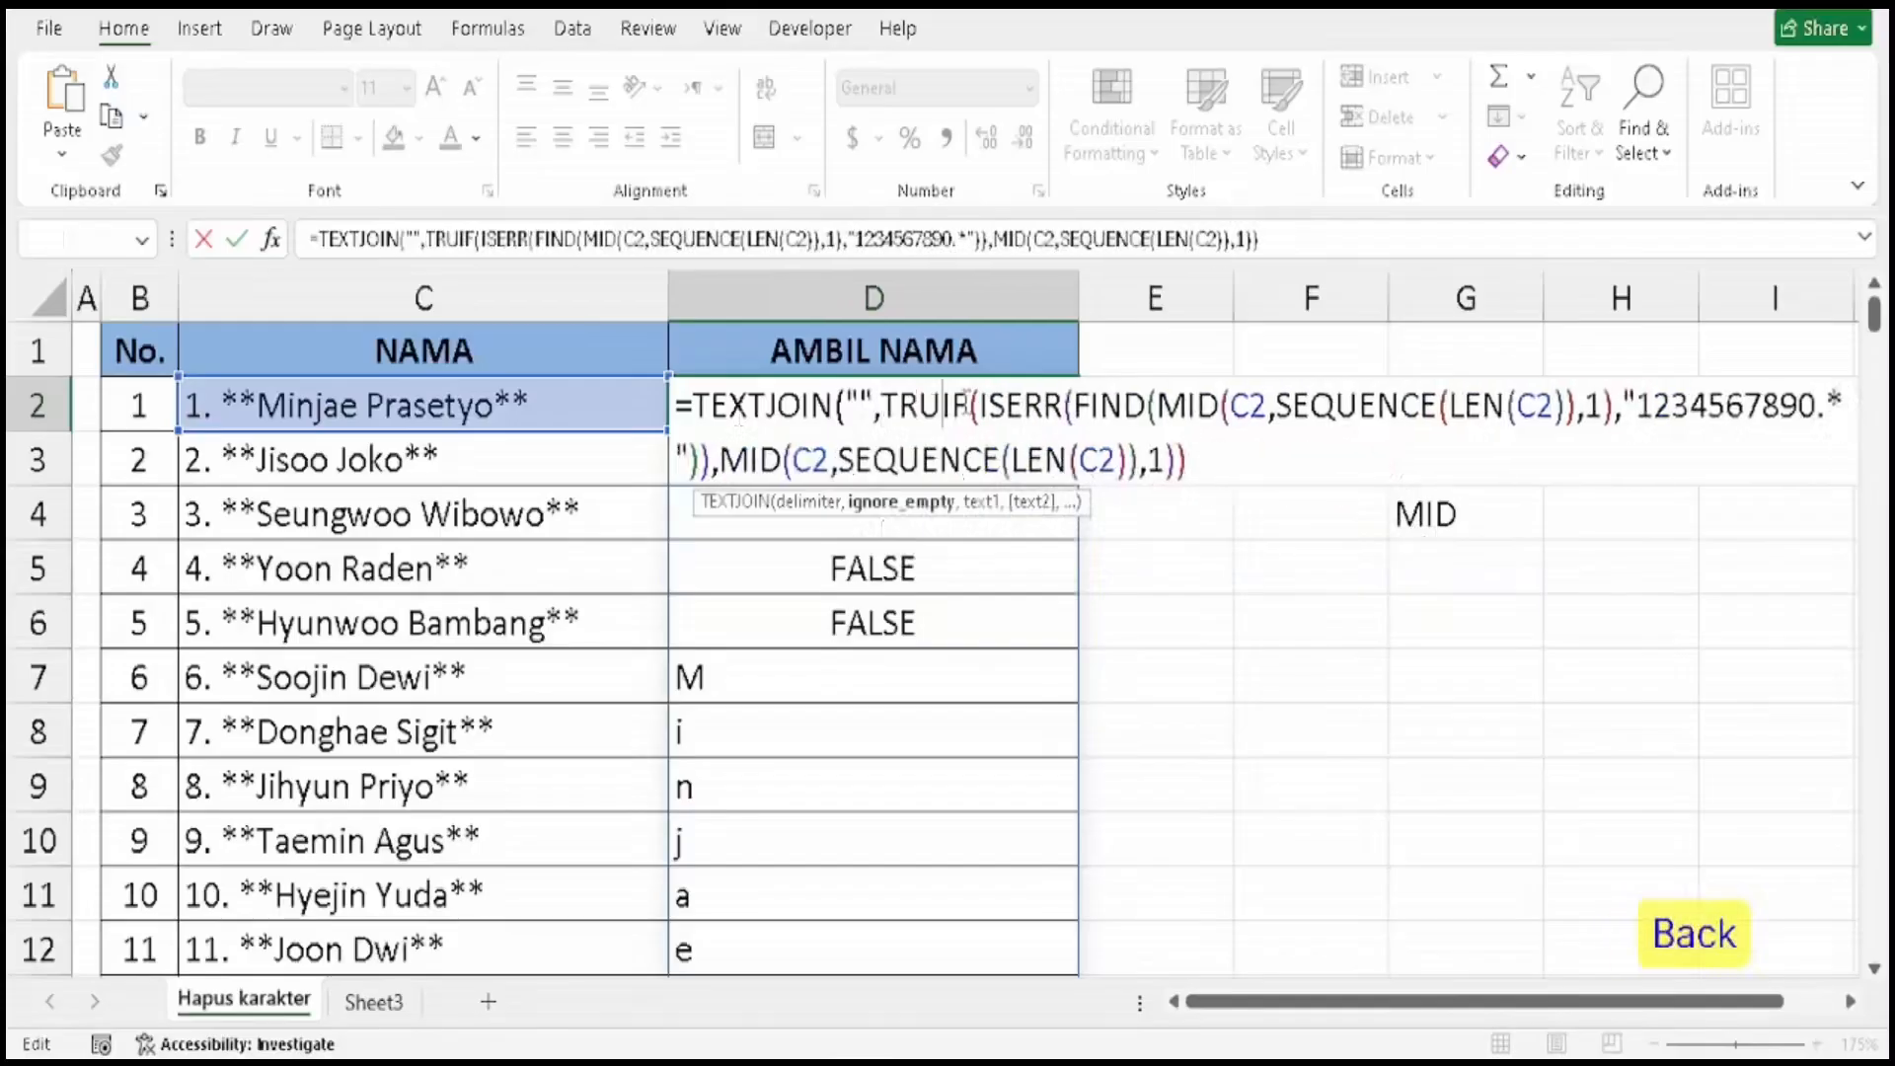
pyautogui.write('E')
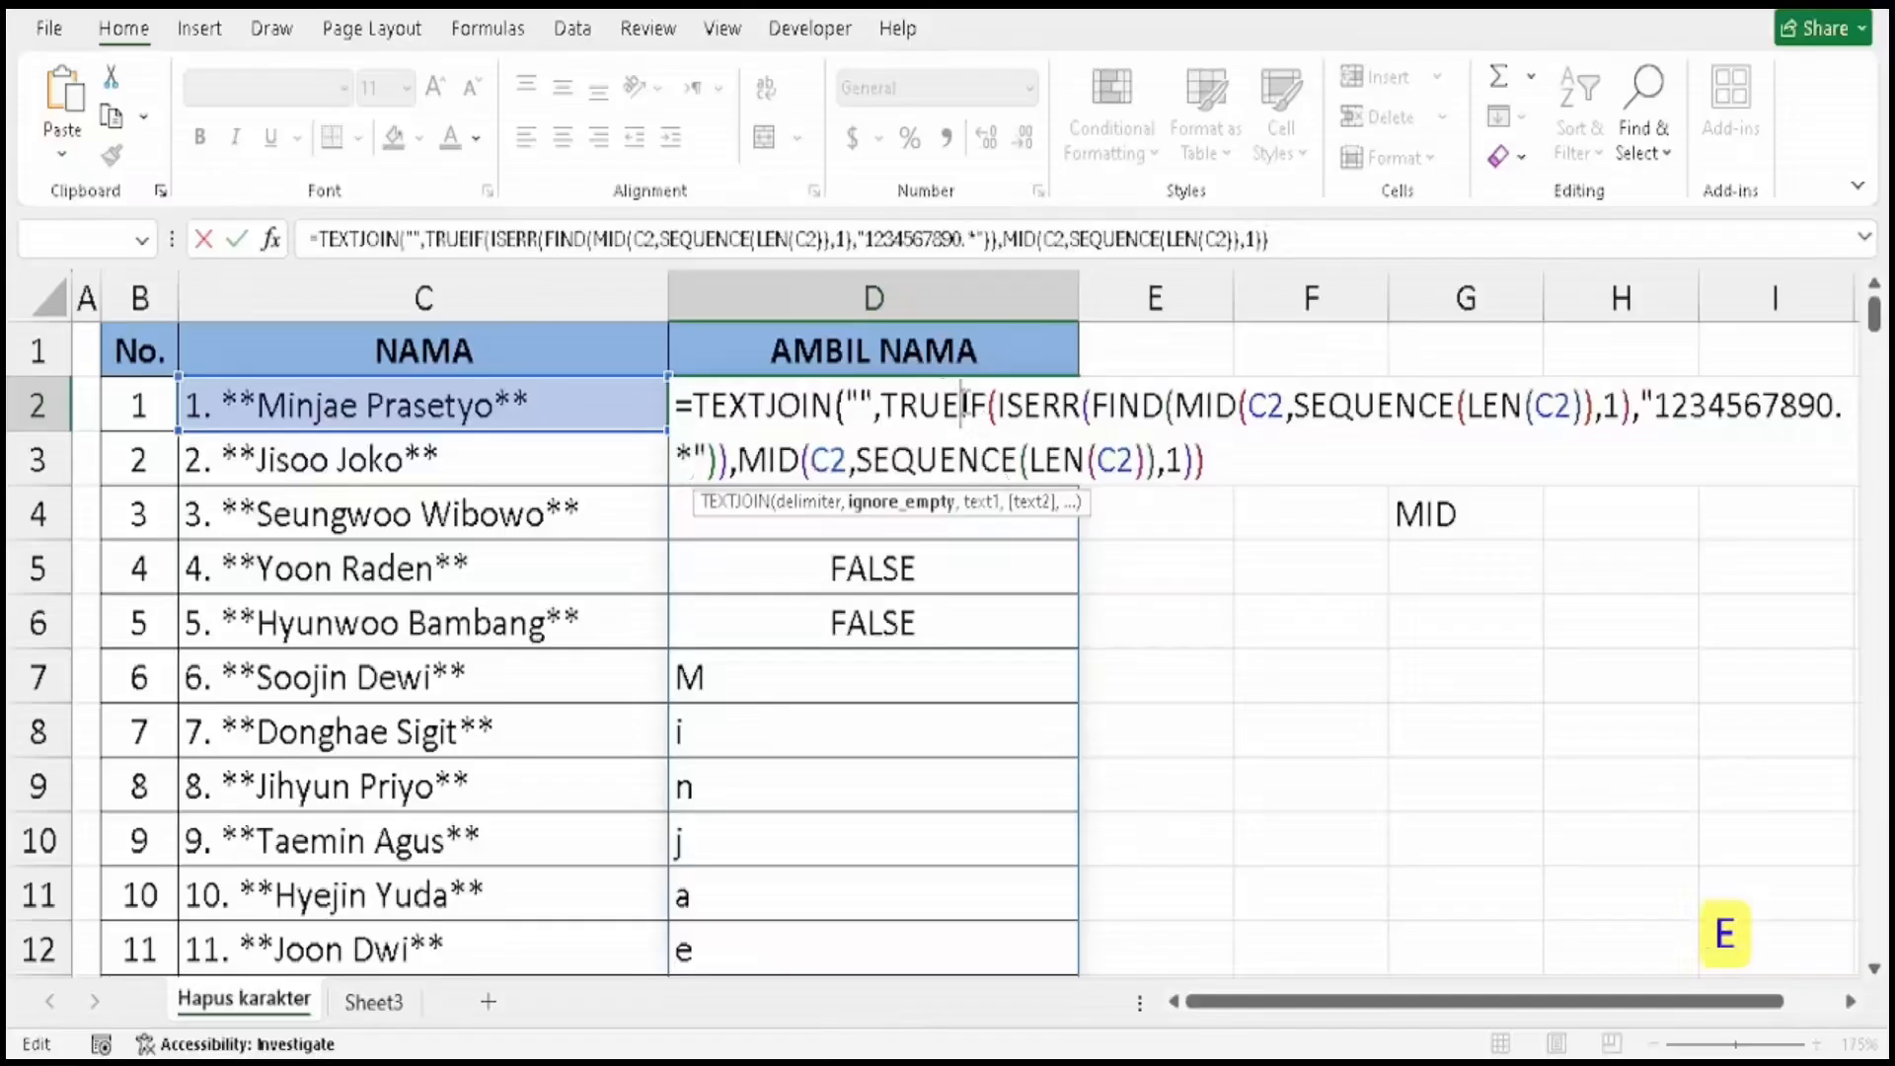
pyautogui.write(',')
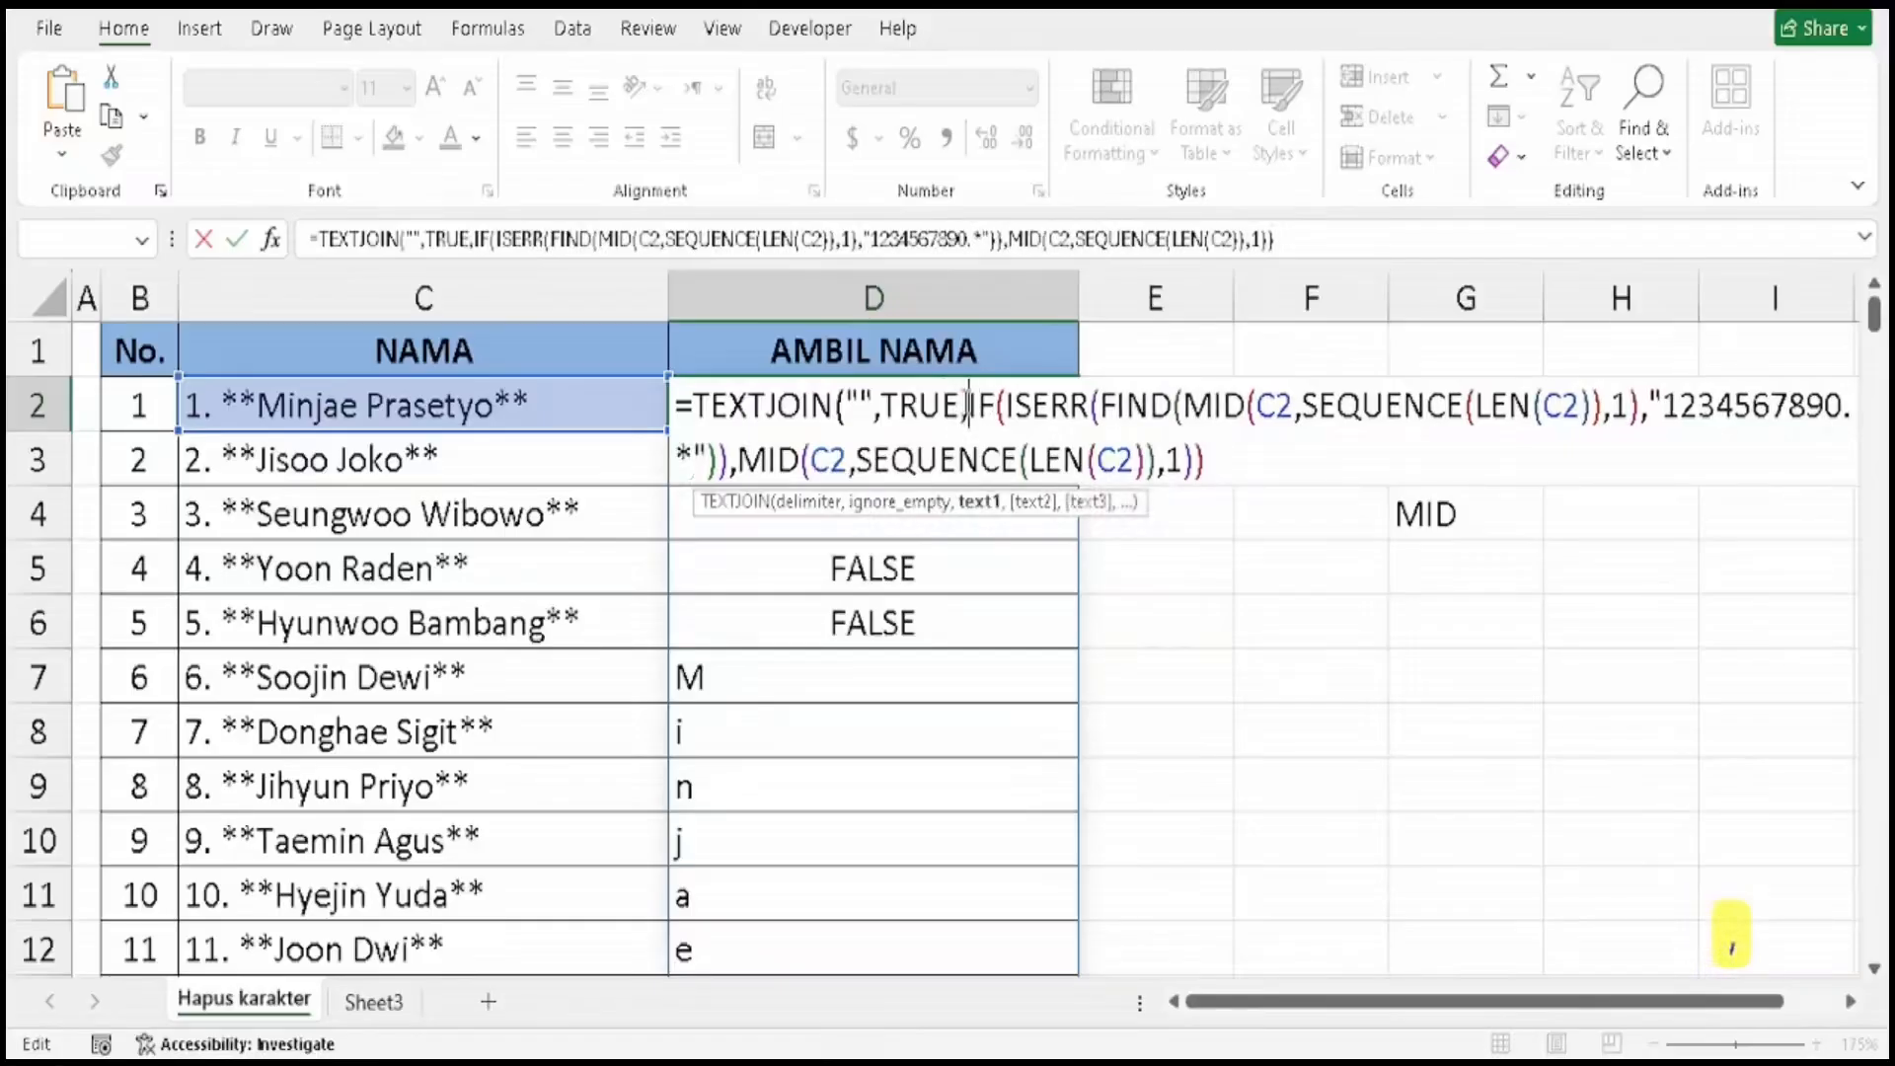
# Give the IF an empty "" false result so D2 shows the clean joined name.
pyautogui.click(1183, 461)
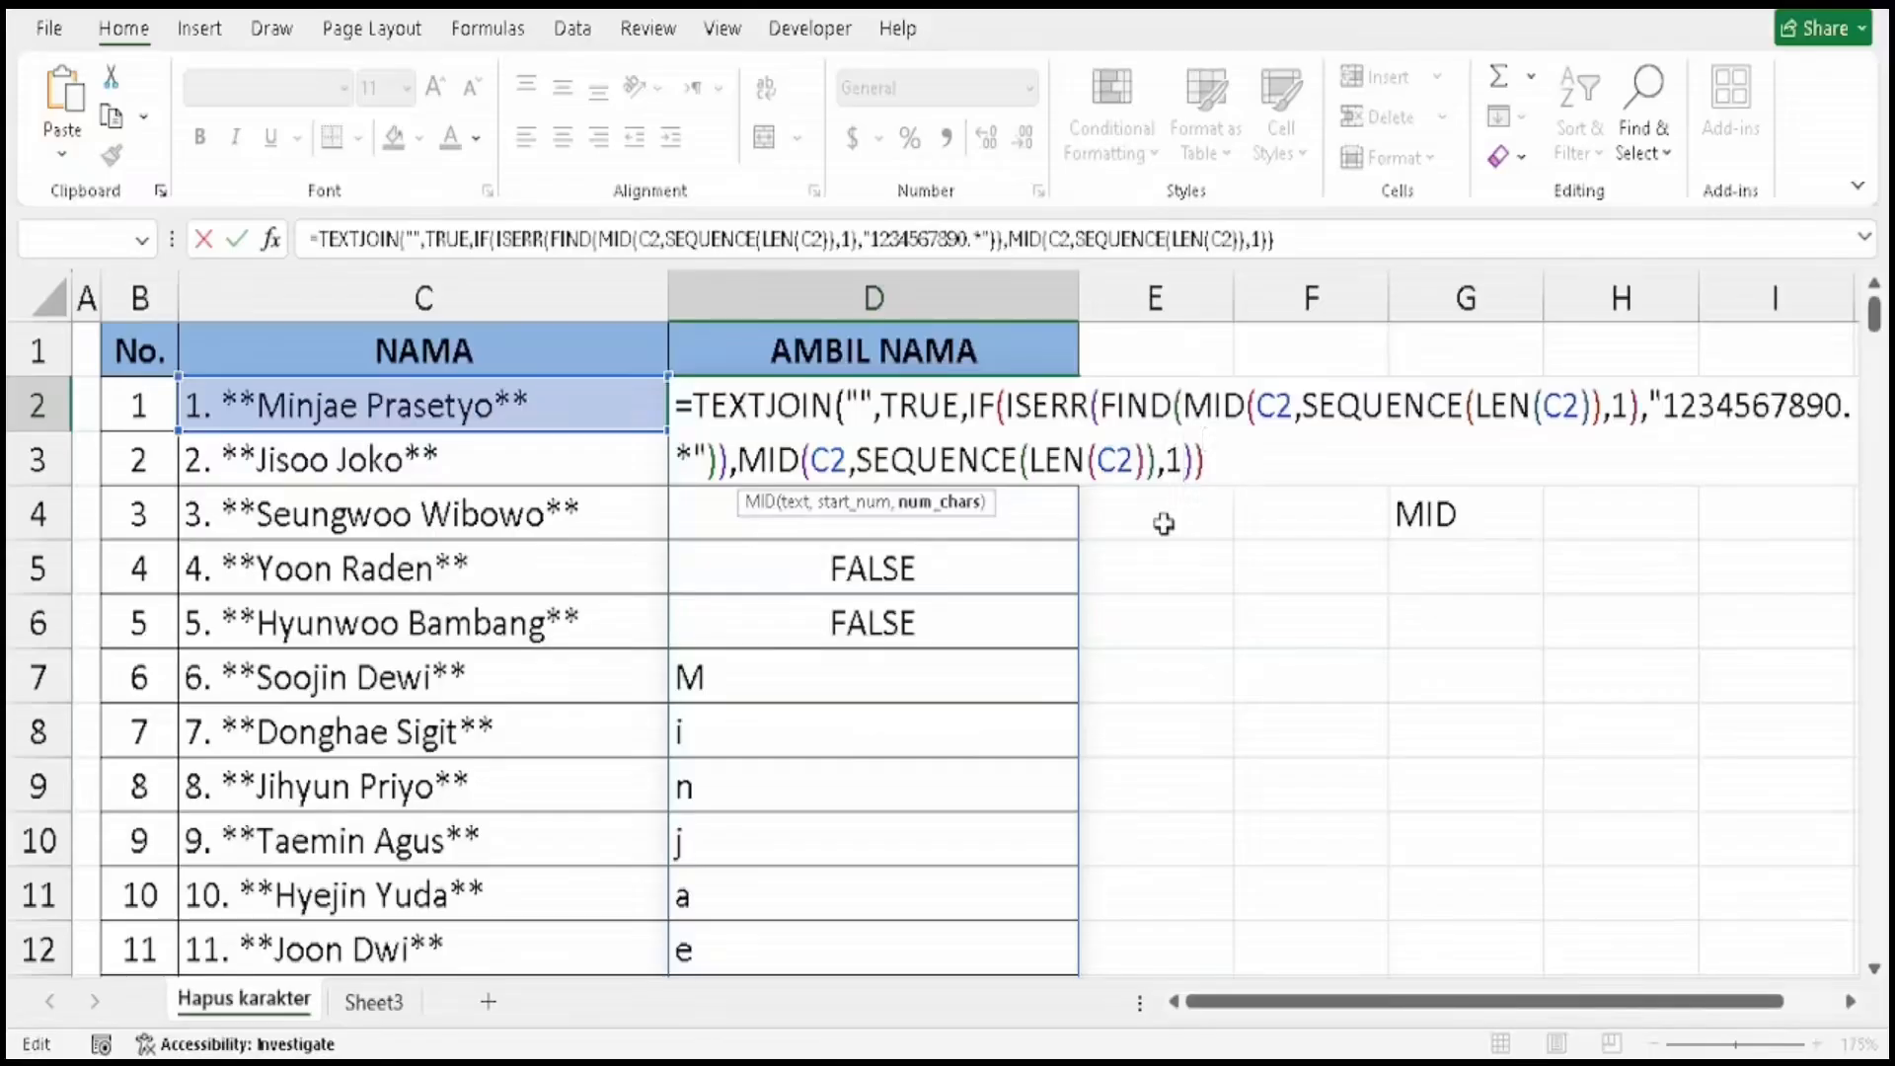
pyautogui.write(')')
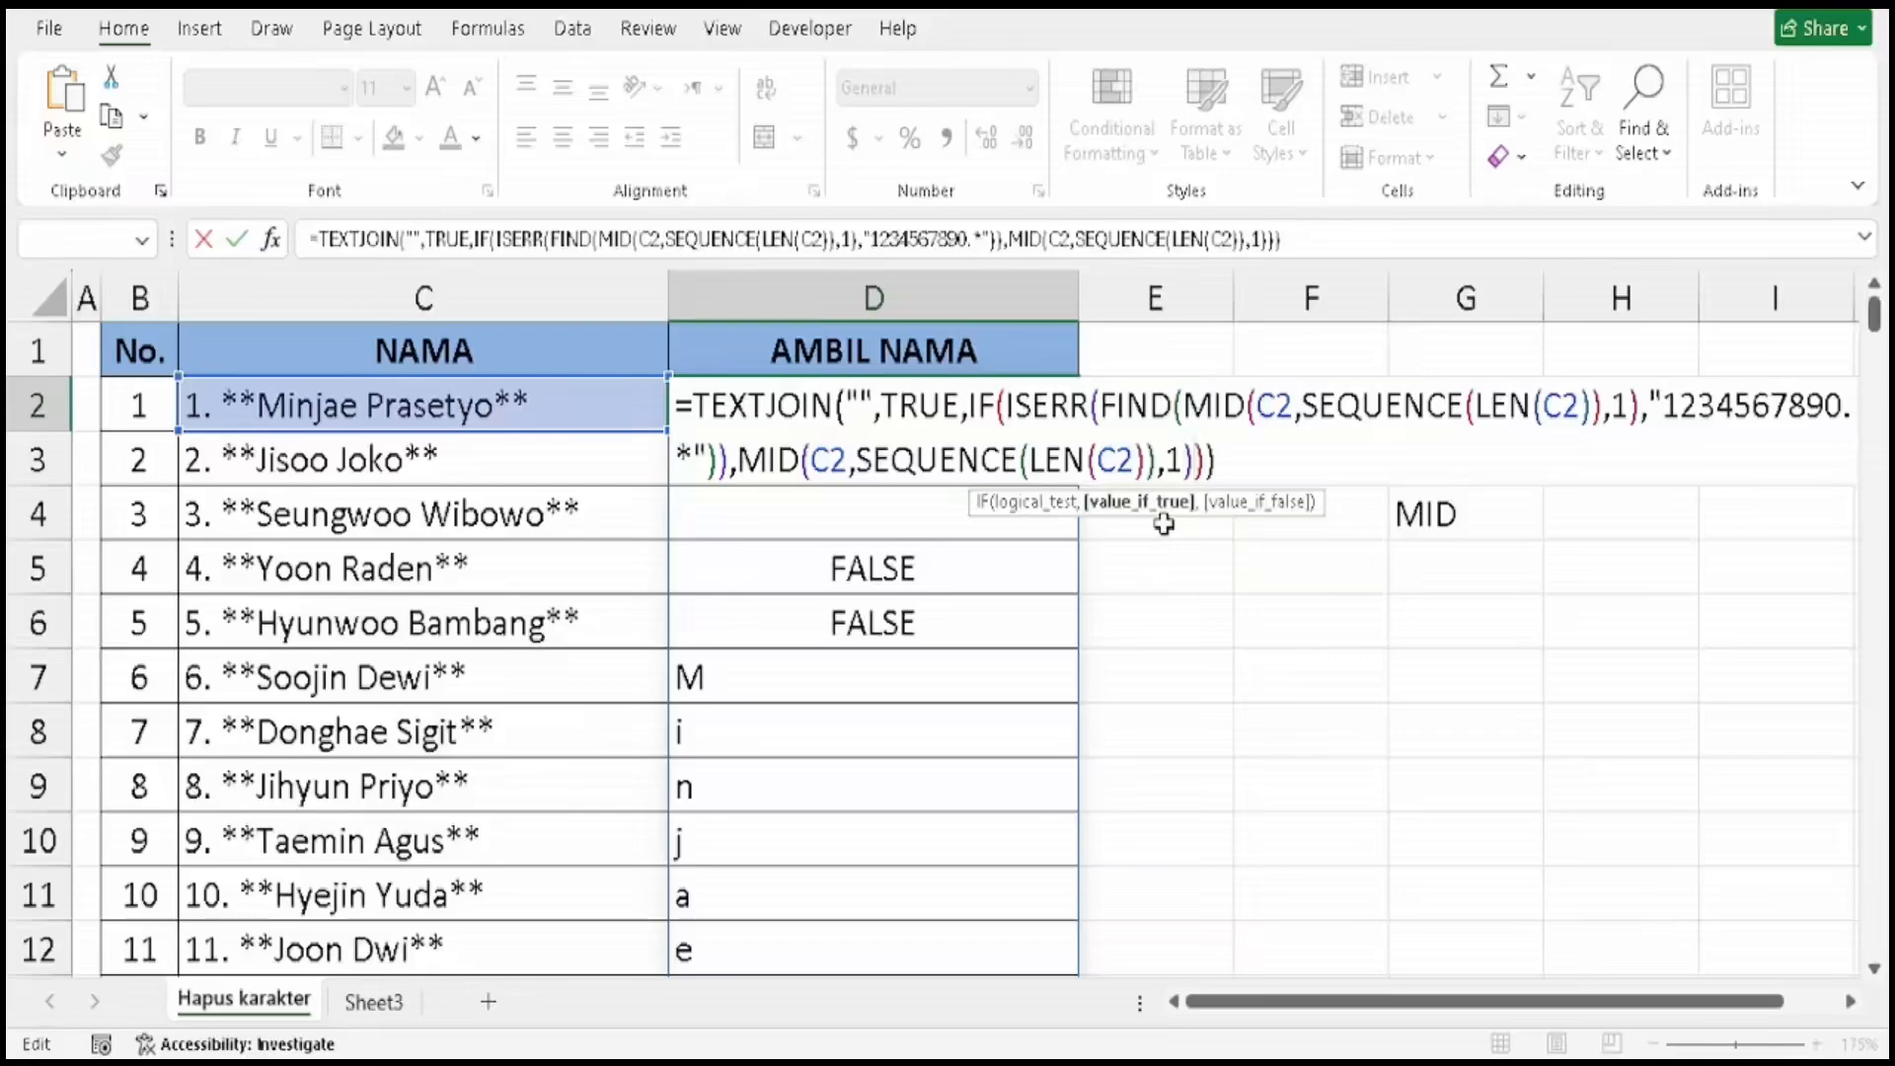
pyautogui.write(',')
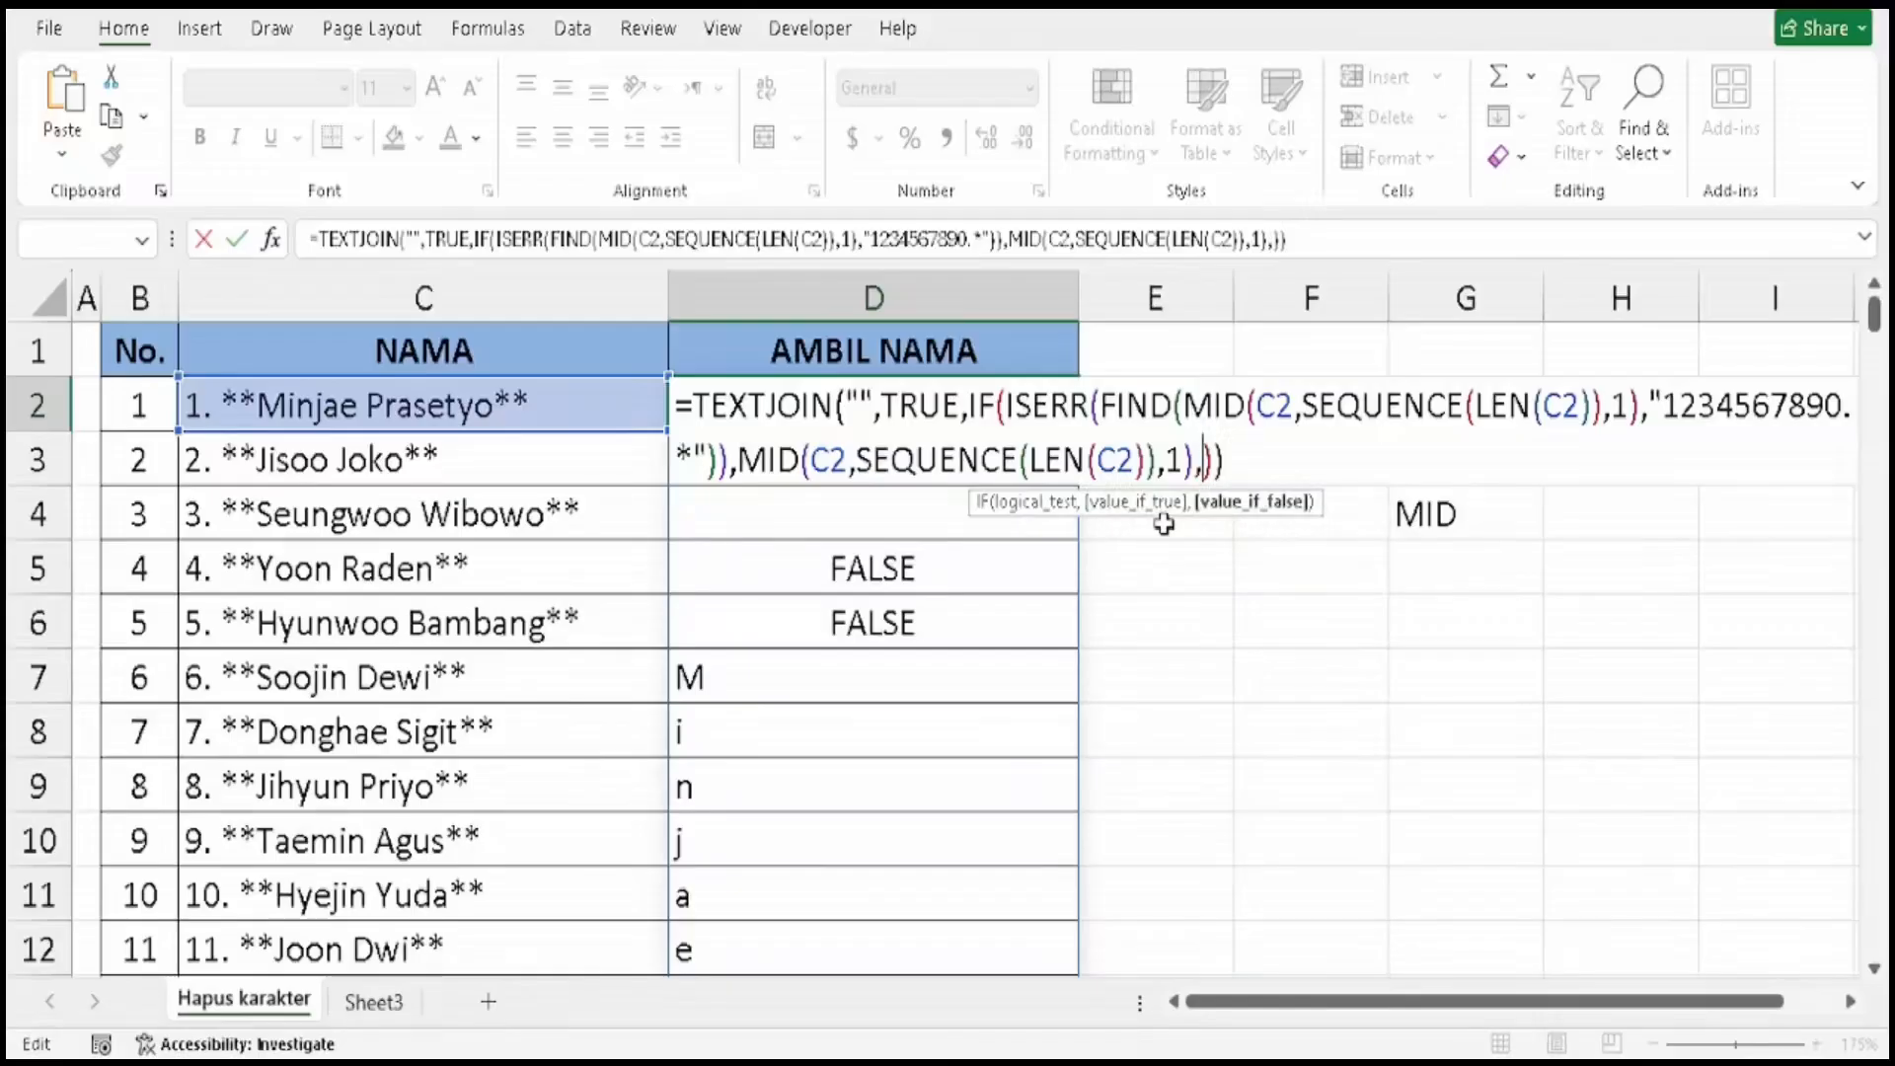
pyautogui.write('""')
pyautogui.press('BackSpace')
pyautogui.press('BackSpace')
pyautogui.write('""')
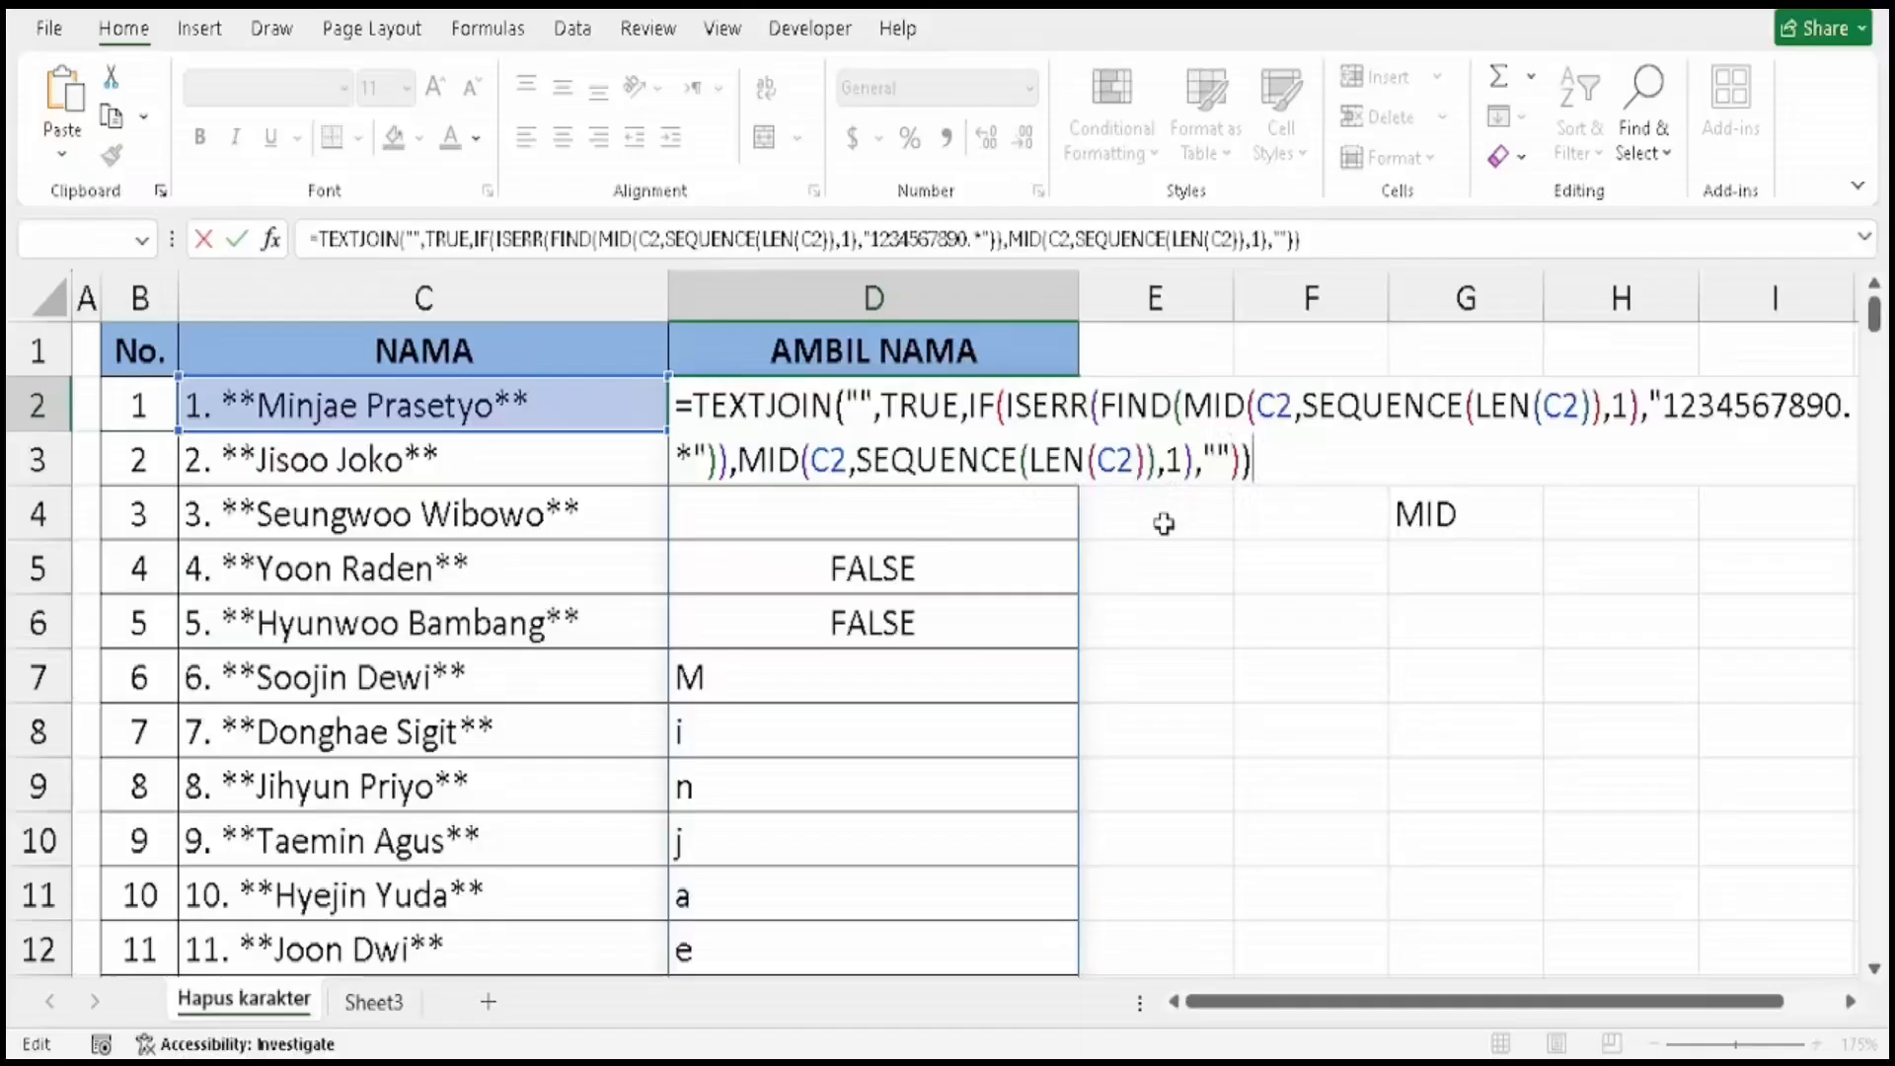
pyautogui.press('Return')
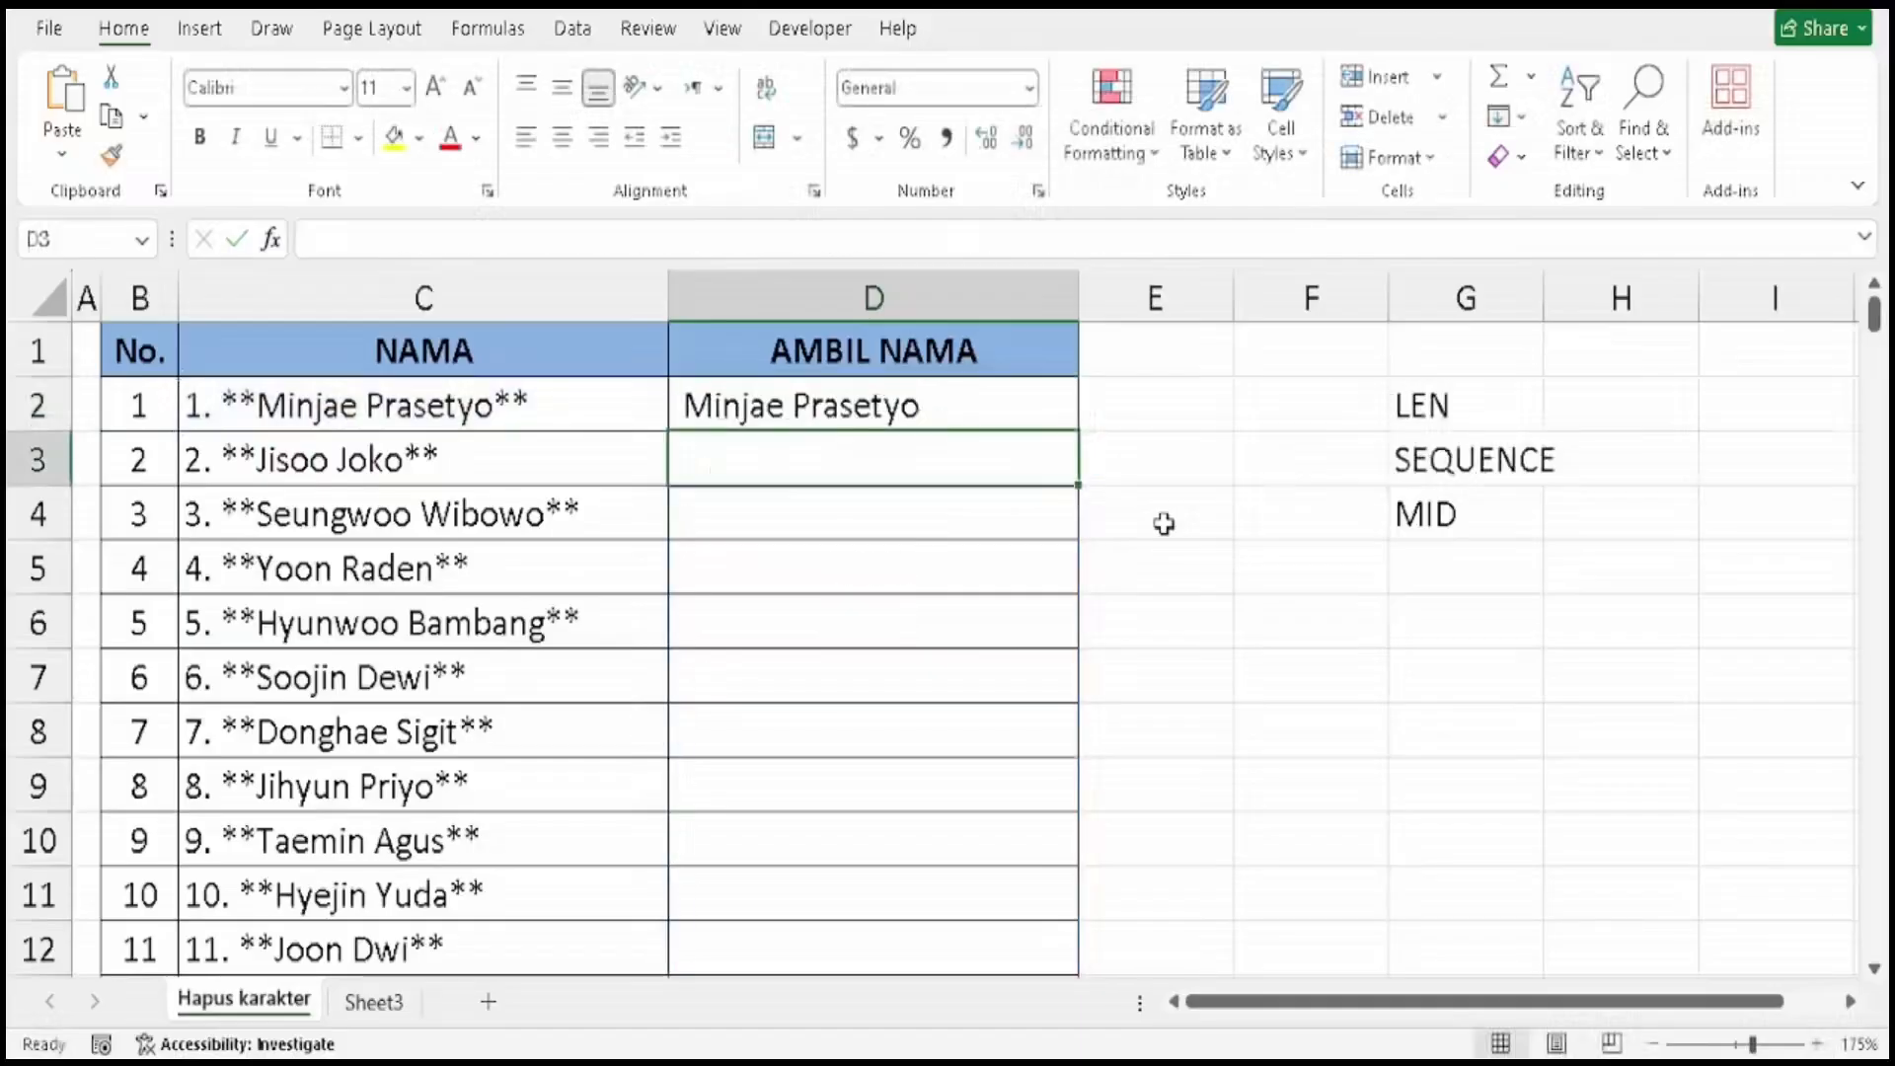
# Fill D2's TEXTJOIN formula down AMBIL NAMA, checking names from Minjae Prasetyo to Joon Dwi.
pyautogui.click(964, 411)
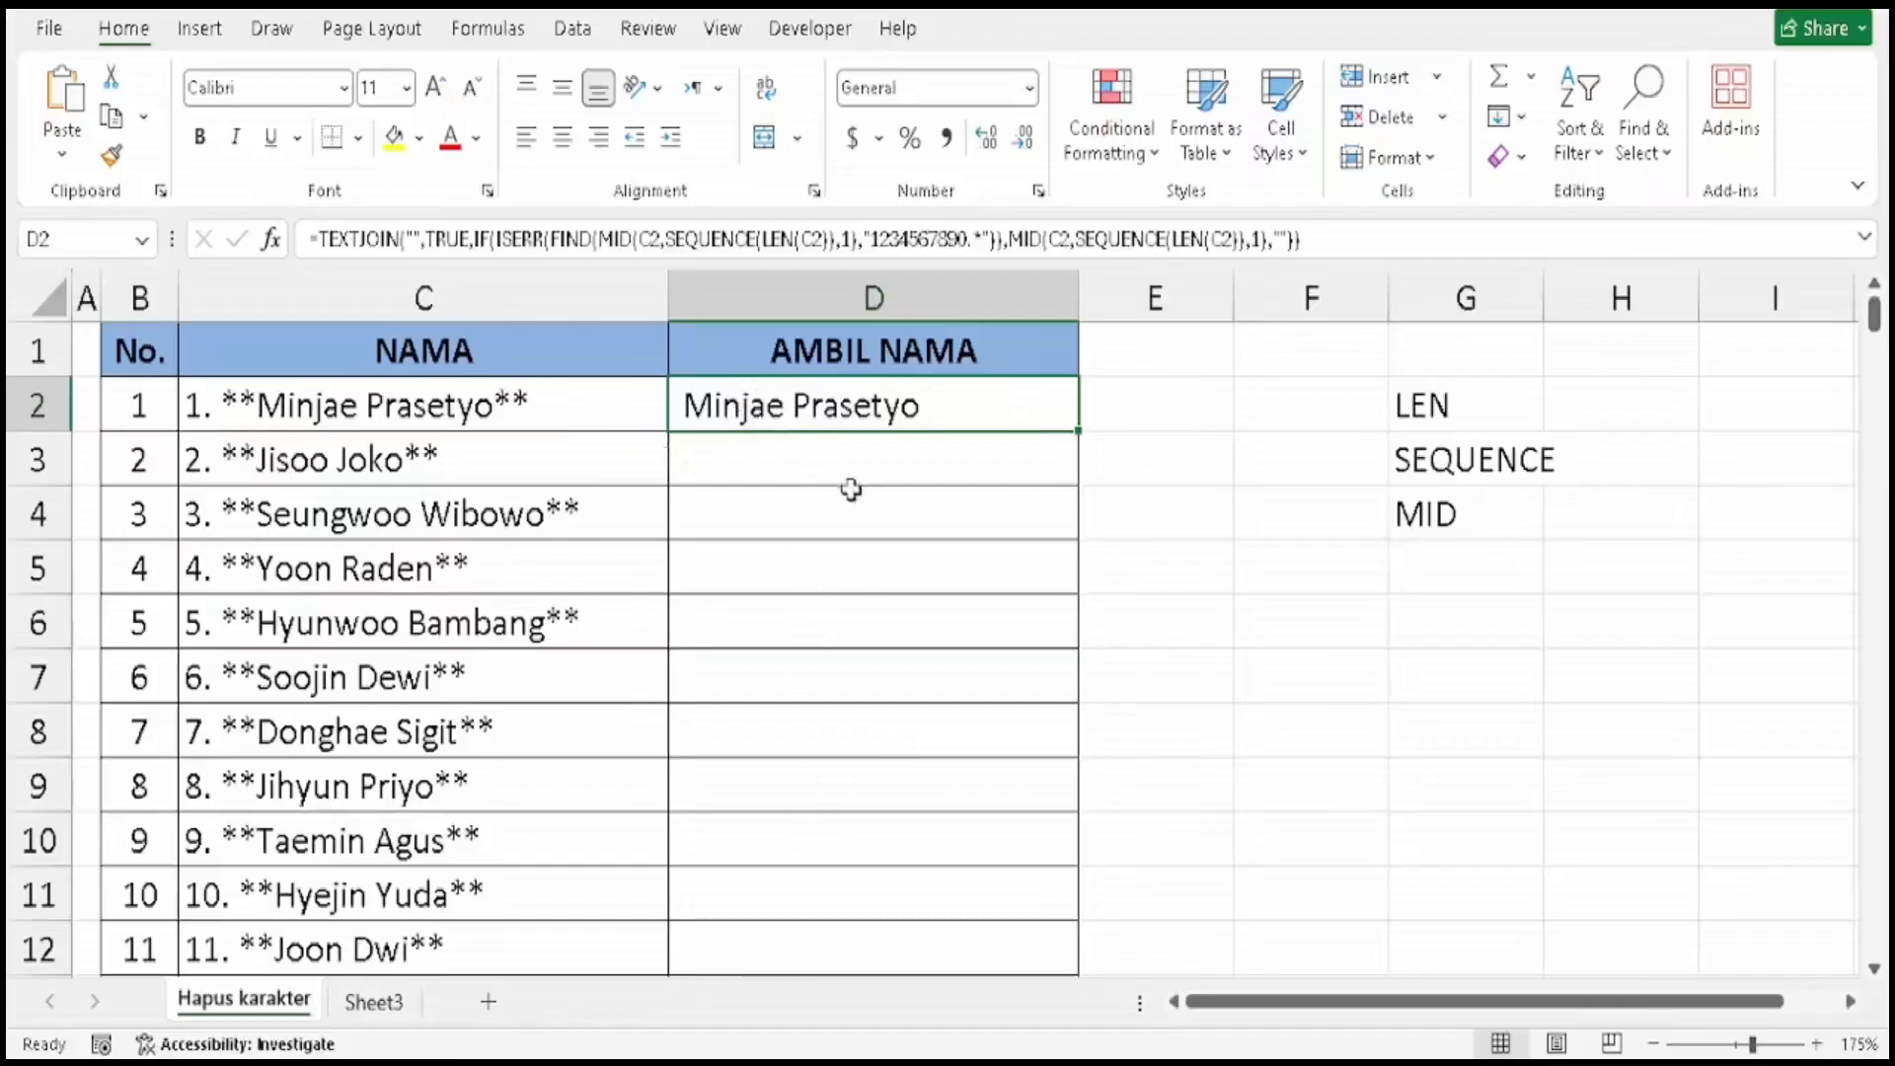
pyautogui.scroll(-2, 839, 656)
pyautogui.scroll(2, 858, 671)
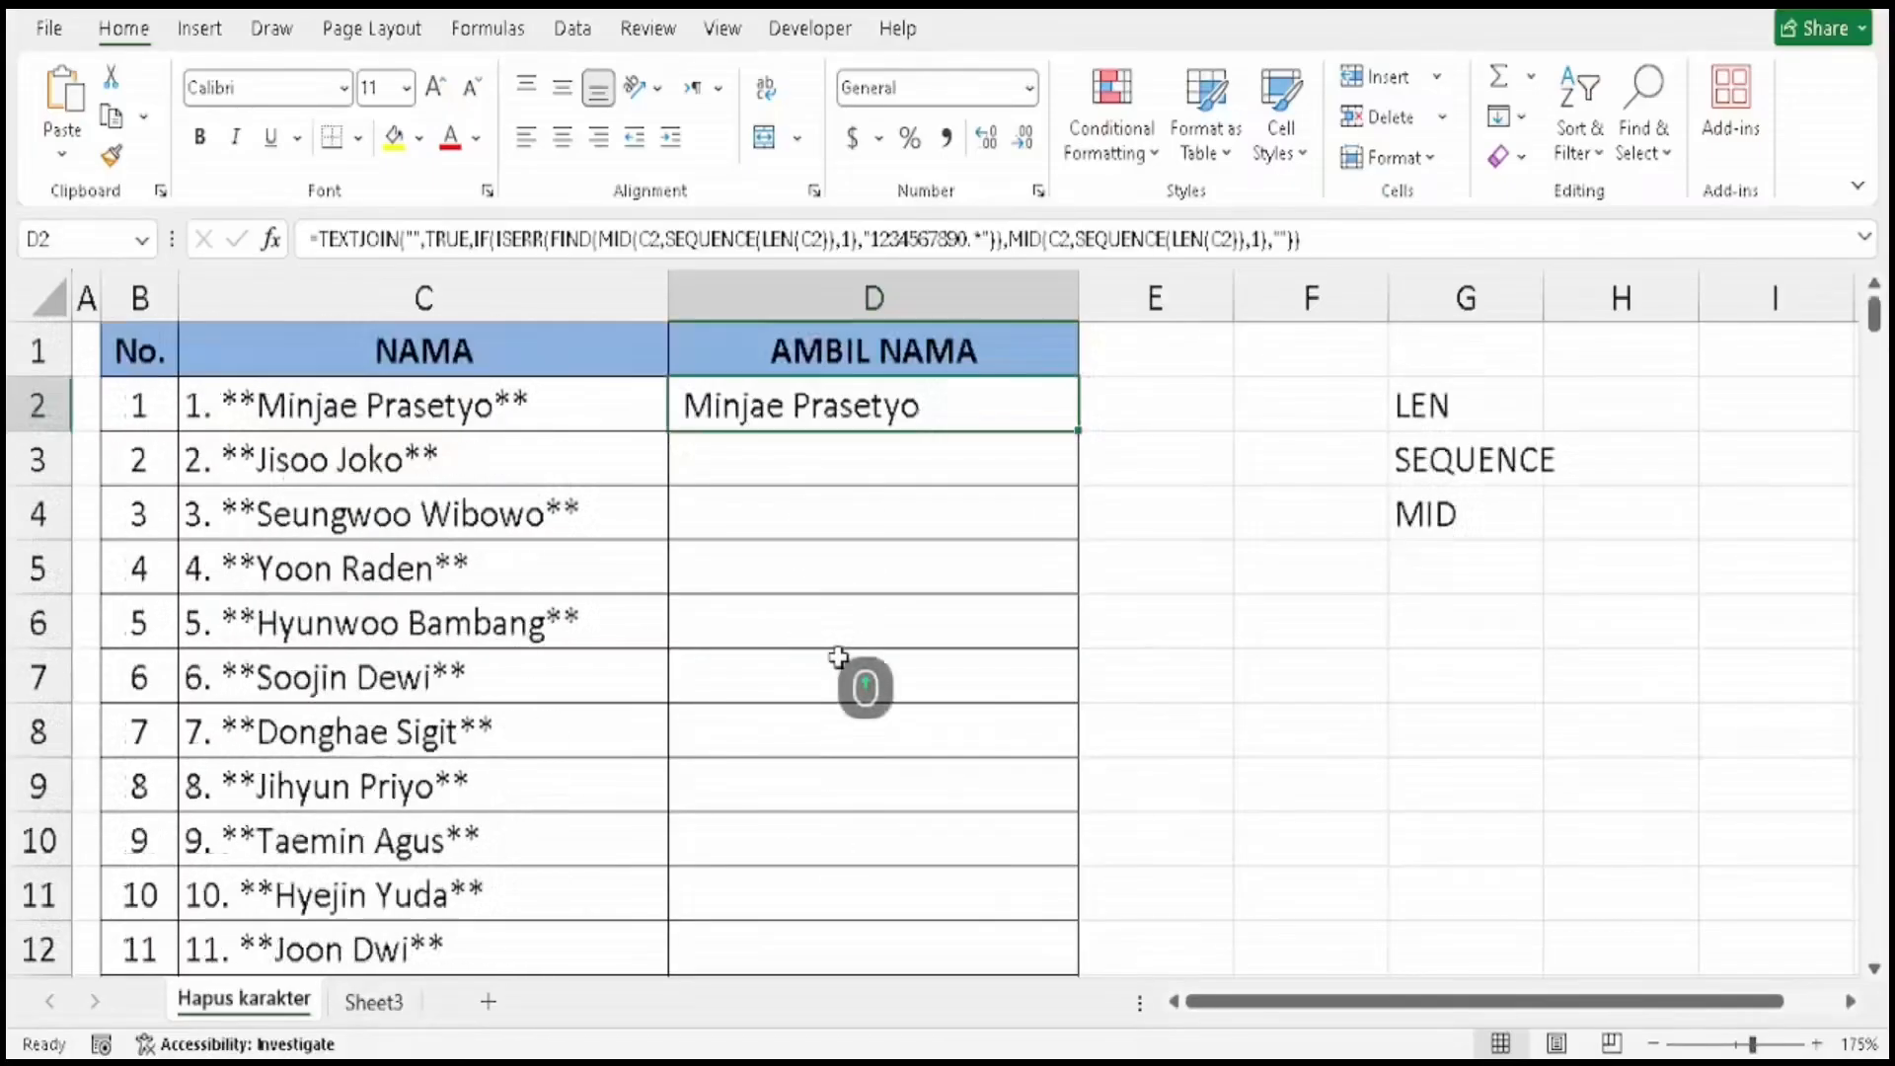
pyautogui.doubleClick(1079, 433)
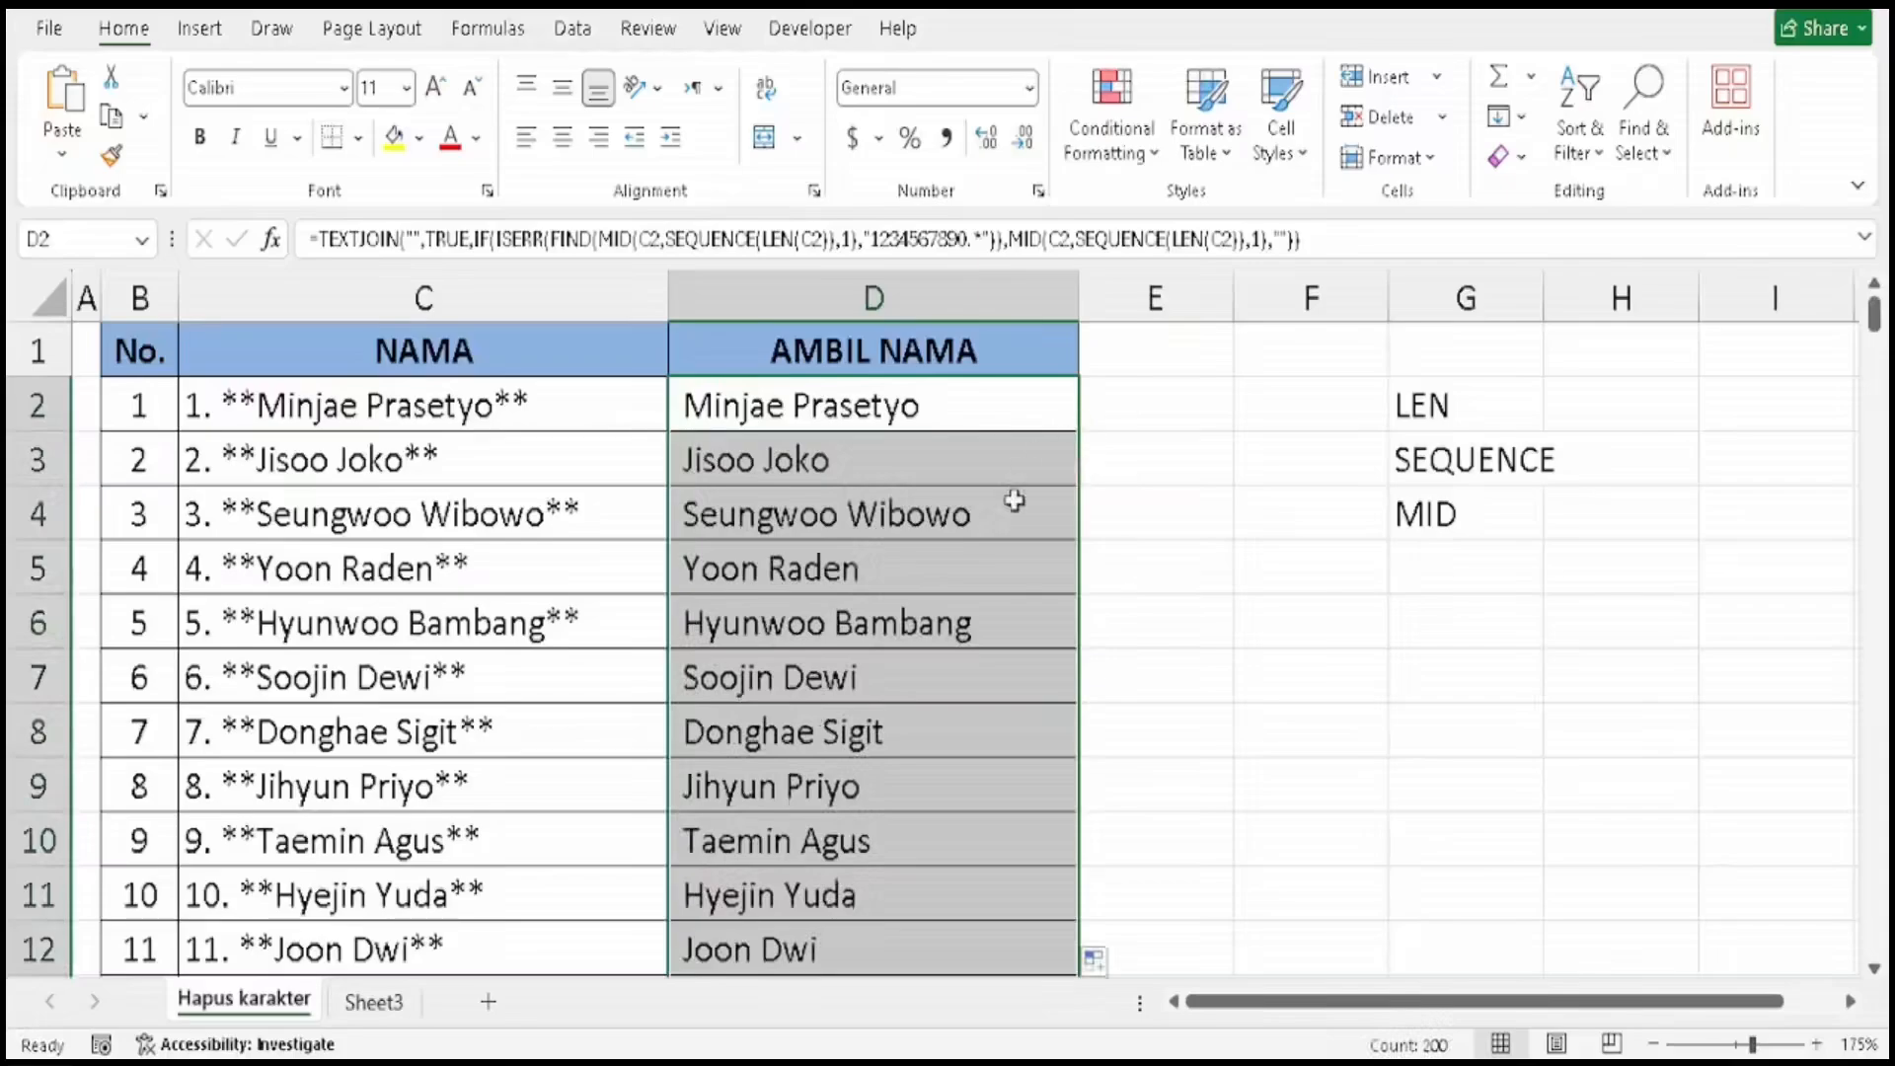
pyautogui.scroll(-4, 968, 554)
pyautogui.scroll(-18, 966, 556)
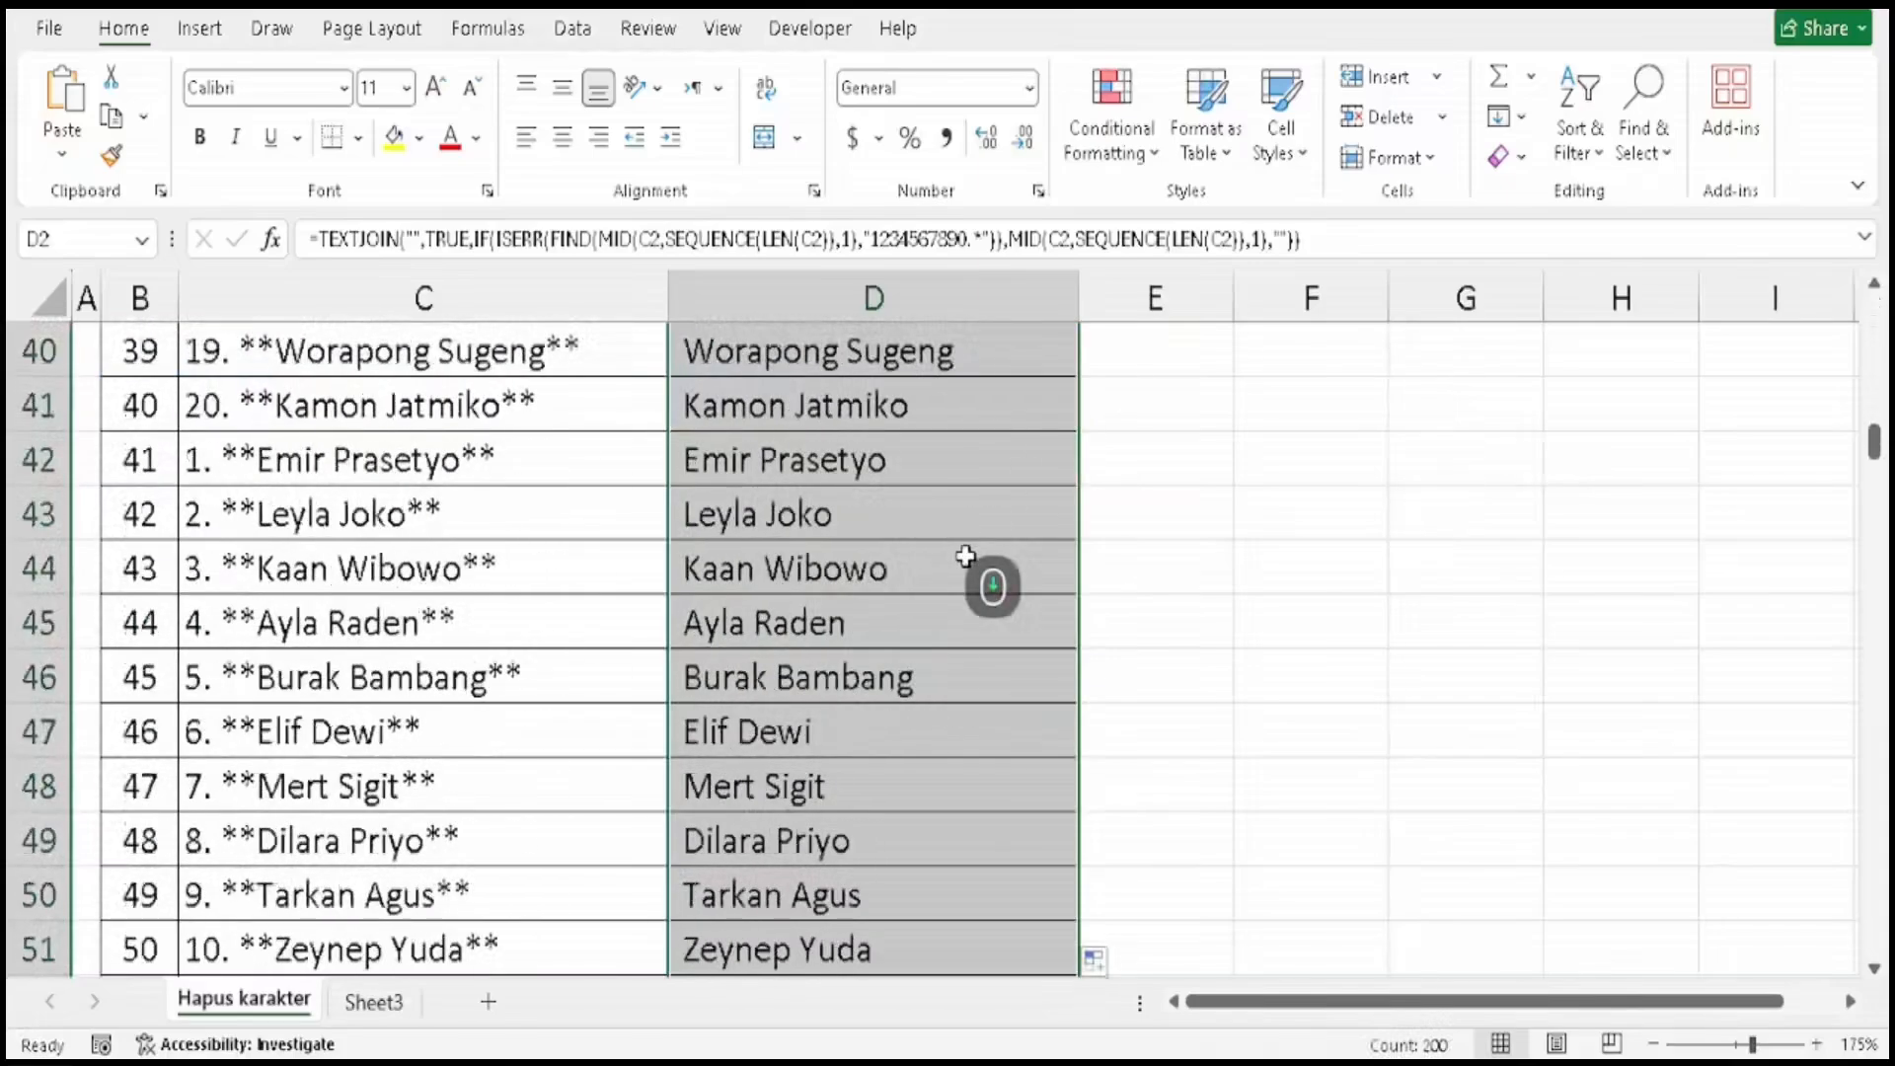
pyautogui.scroll(-15, 966, 556)
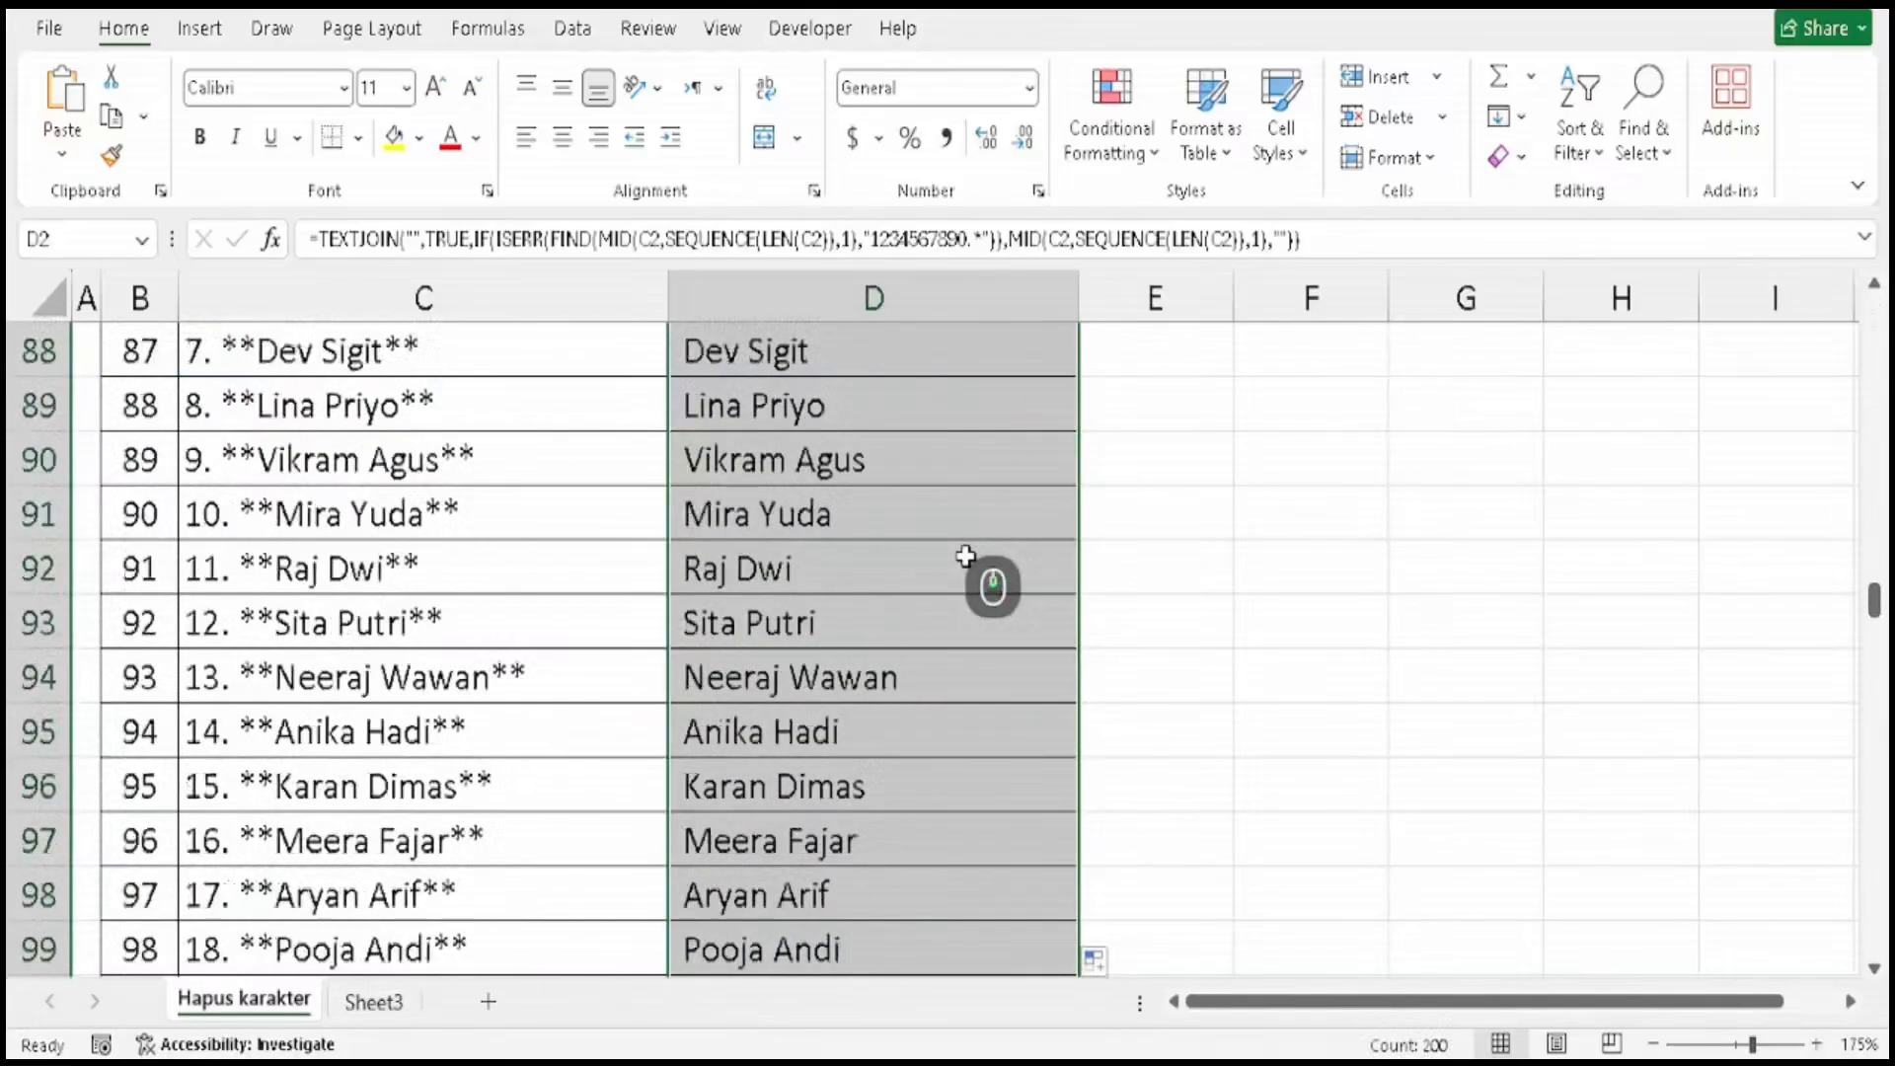
pyautogui.scroll(-3, 965, 556)
pyautogui.scroll(20, 966, 556)
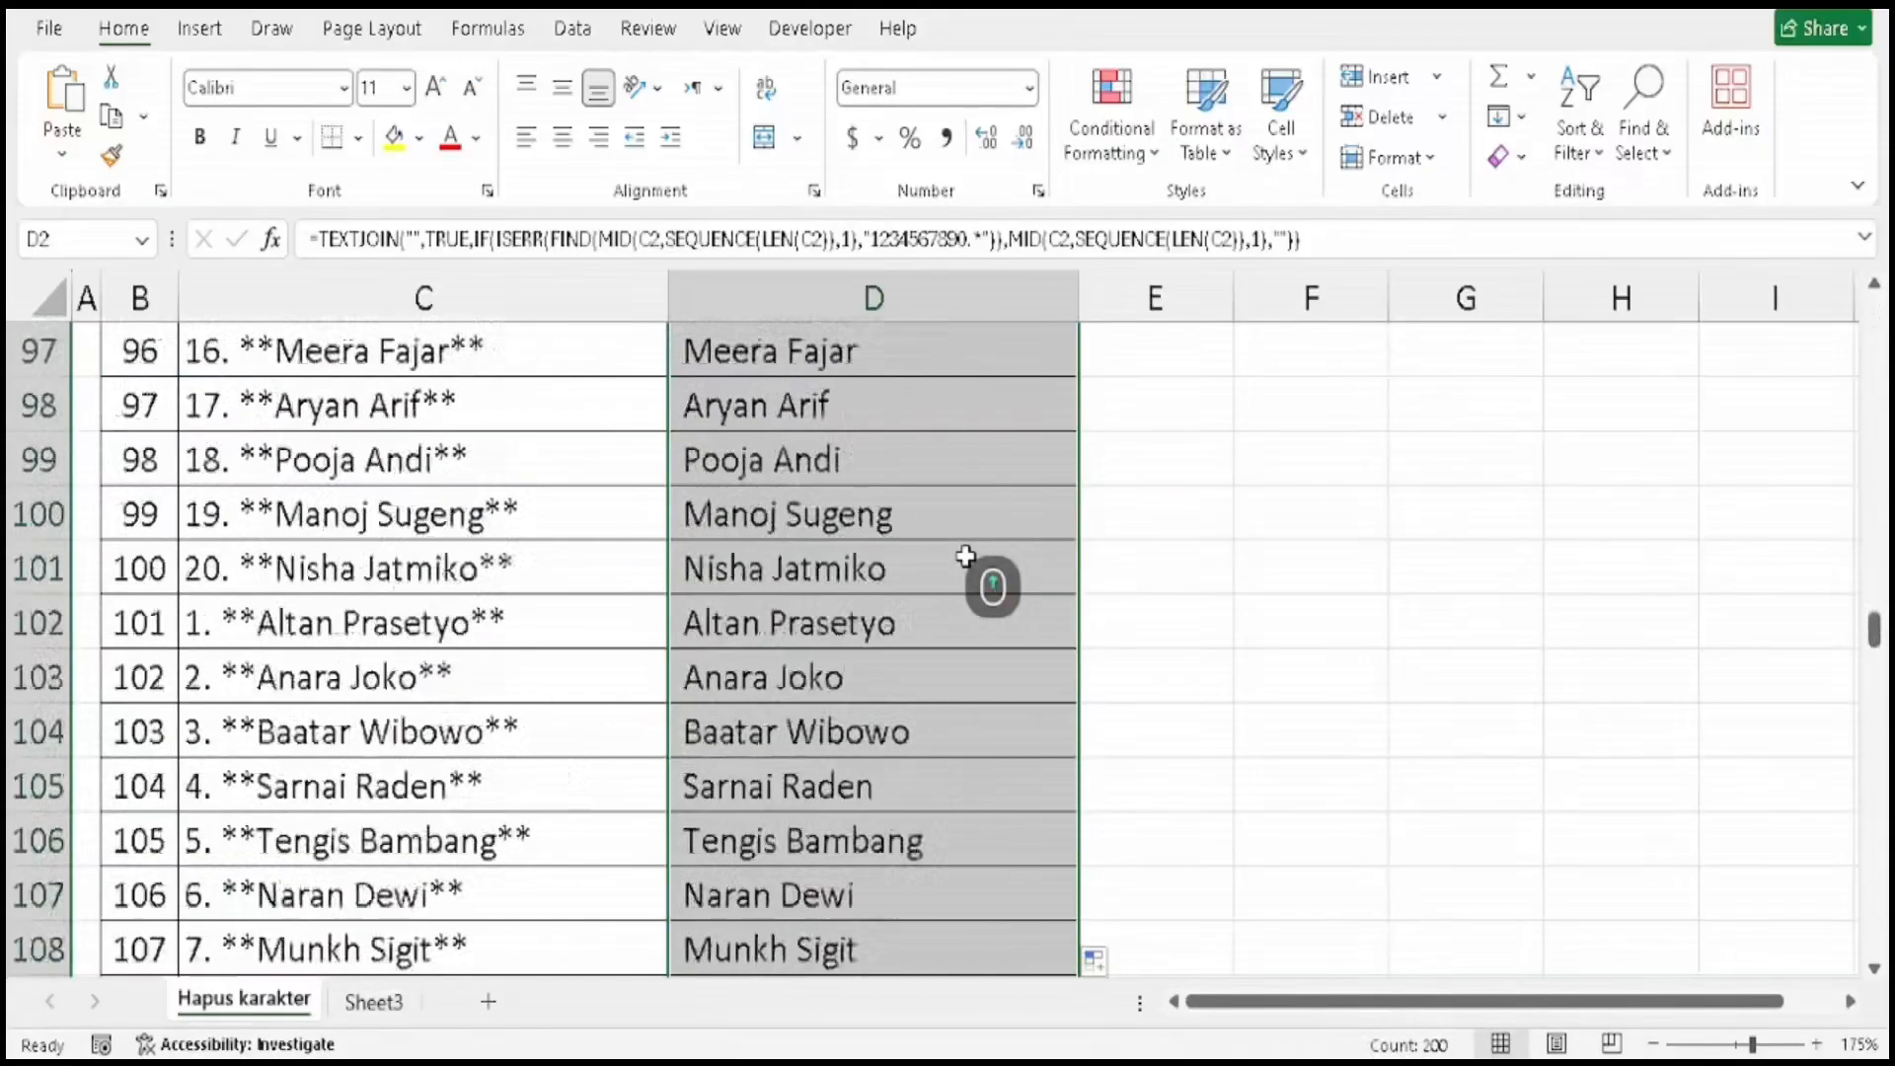
pyautogui.scroll(13, 966, 556)
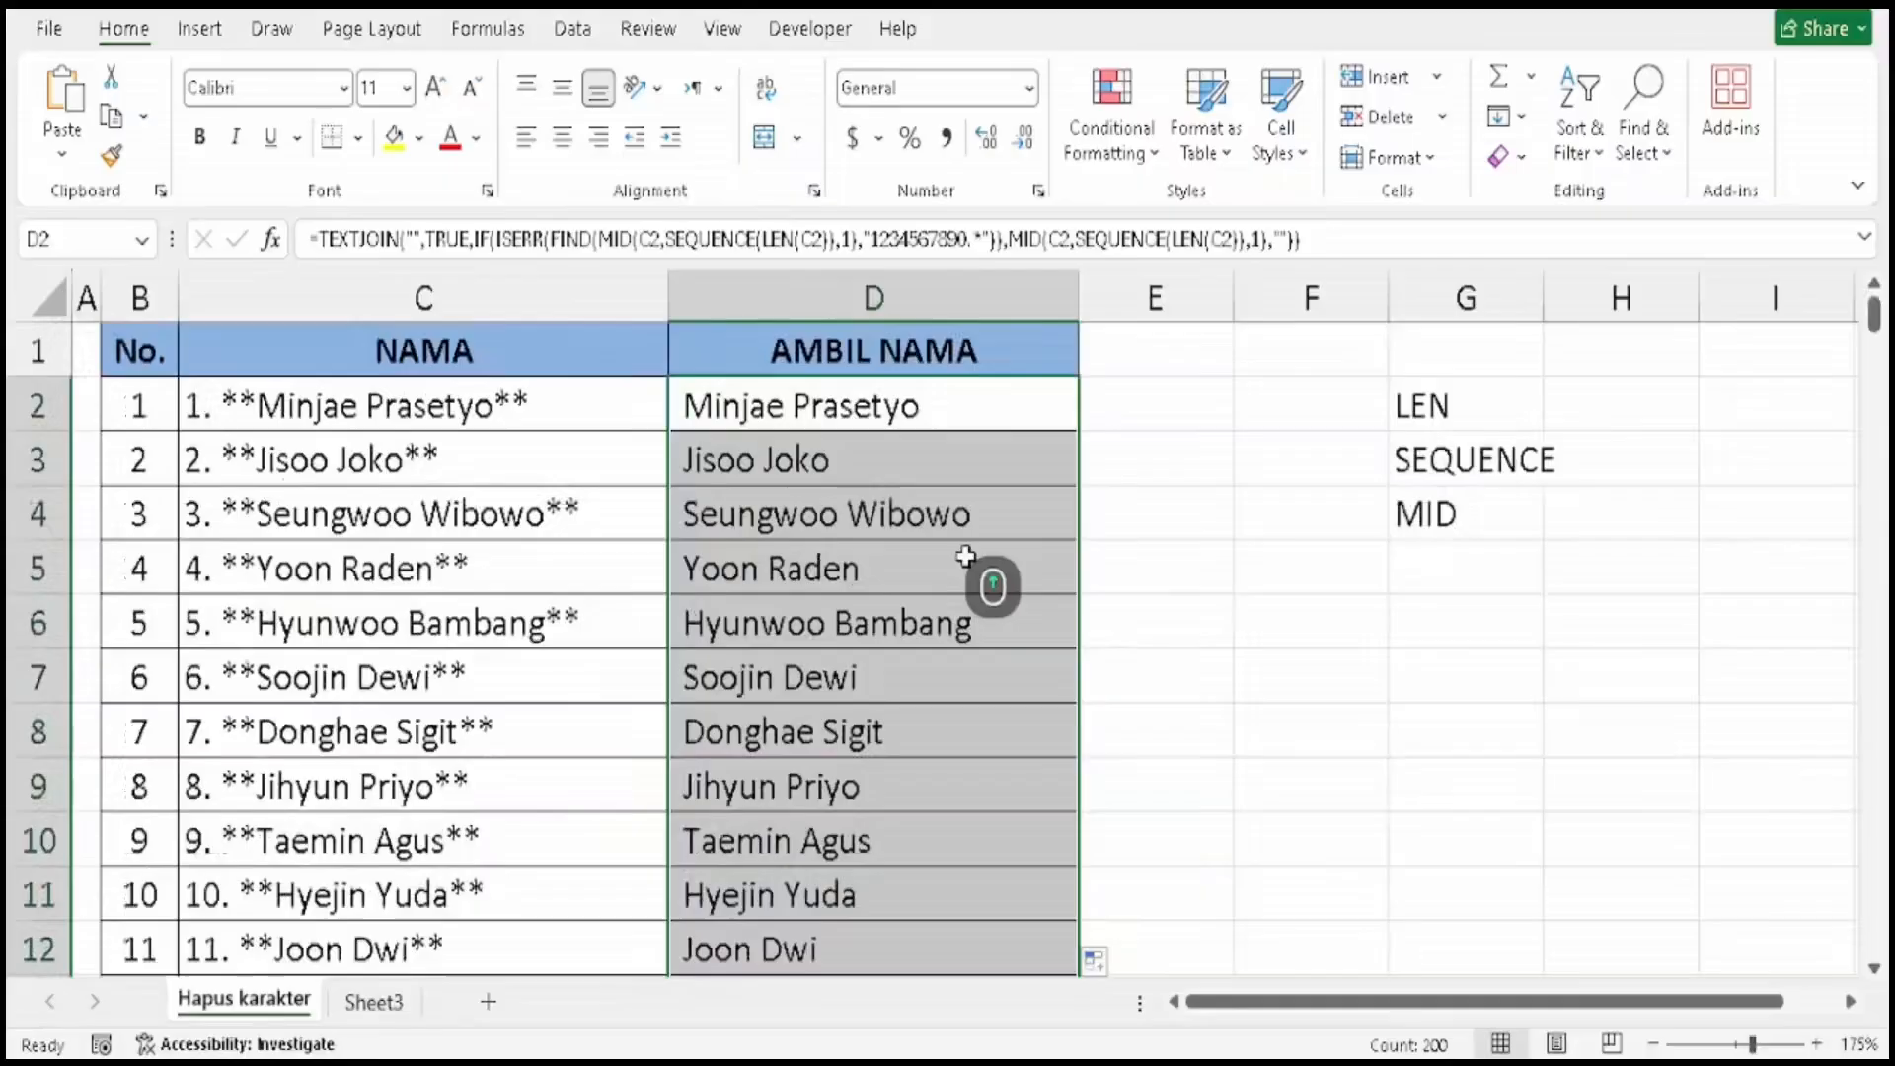
pyautogui.click(938, 404)
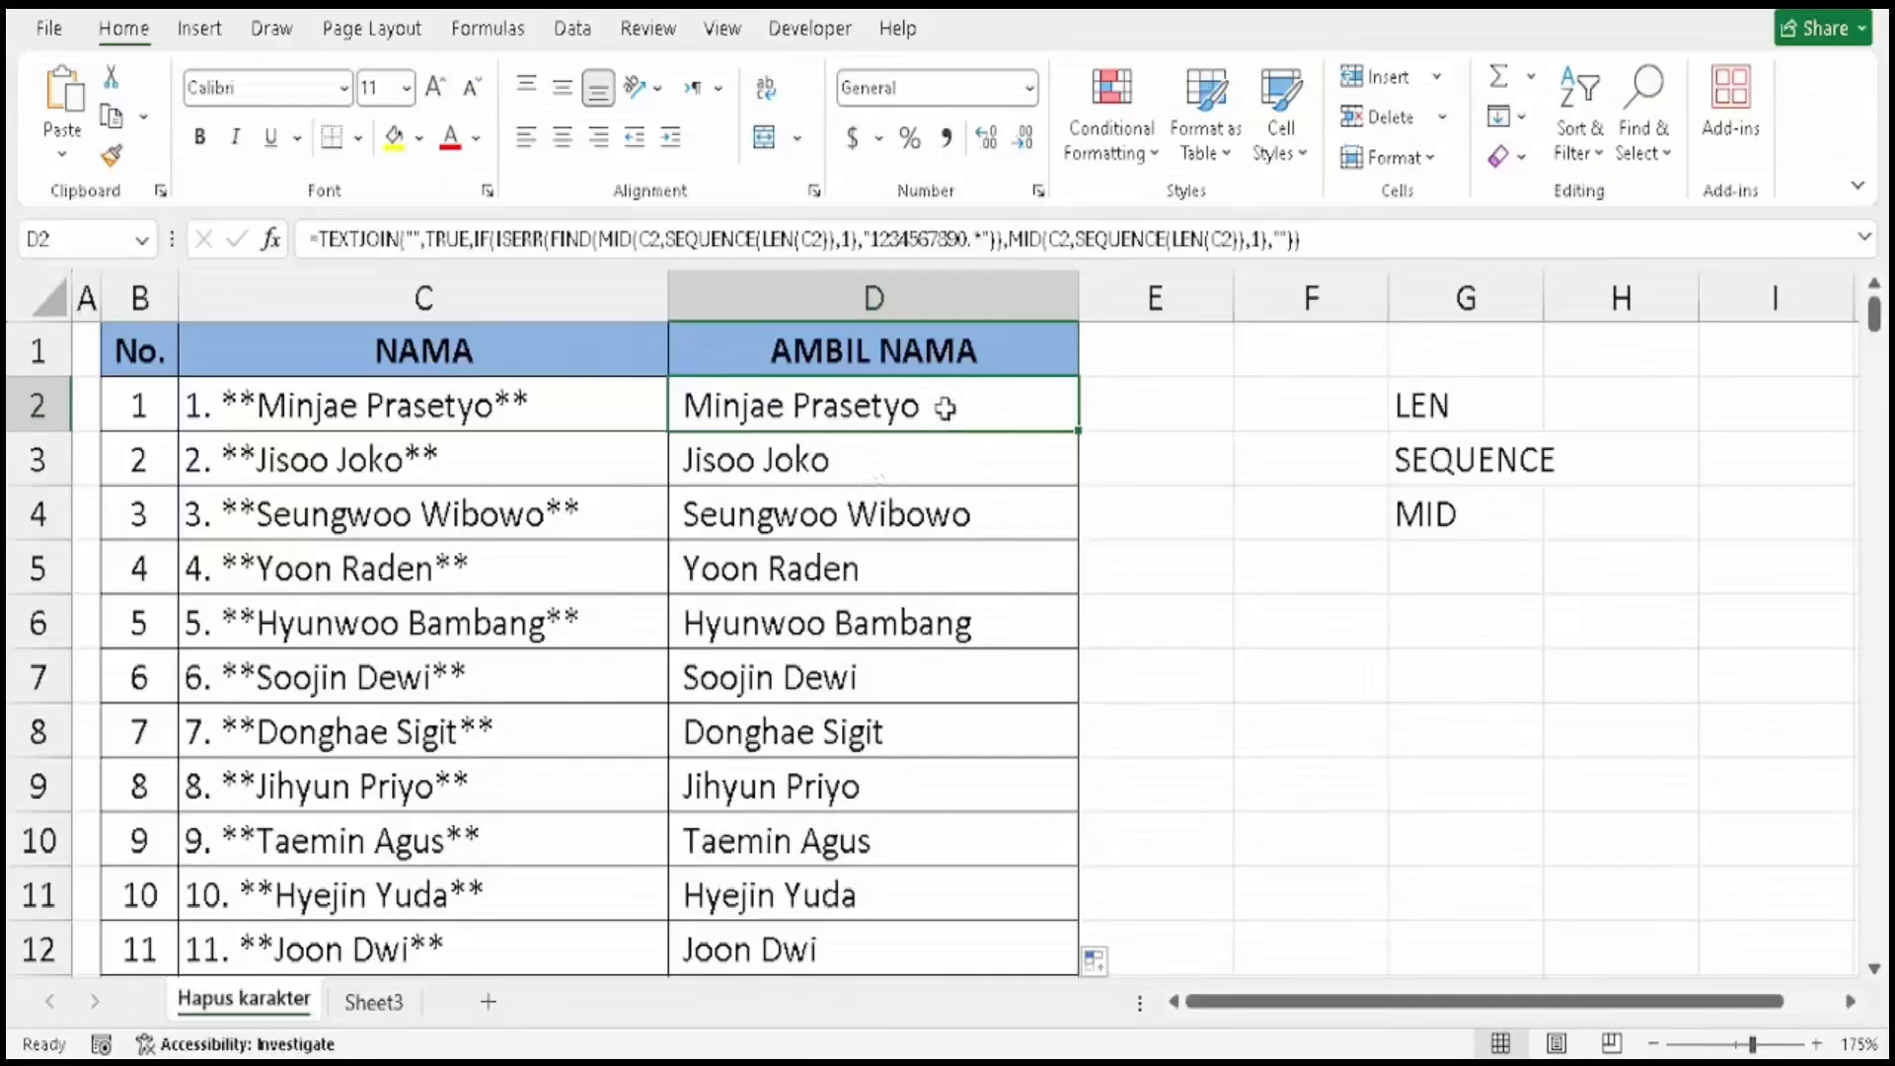
# Copy D2's TEXTJOIN formula text from the formula bar into E2.
pyautogui.moveTo(1330, 240); pyautogui.dragTo(25, 129)
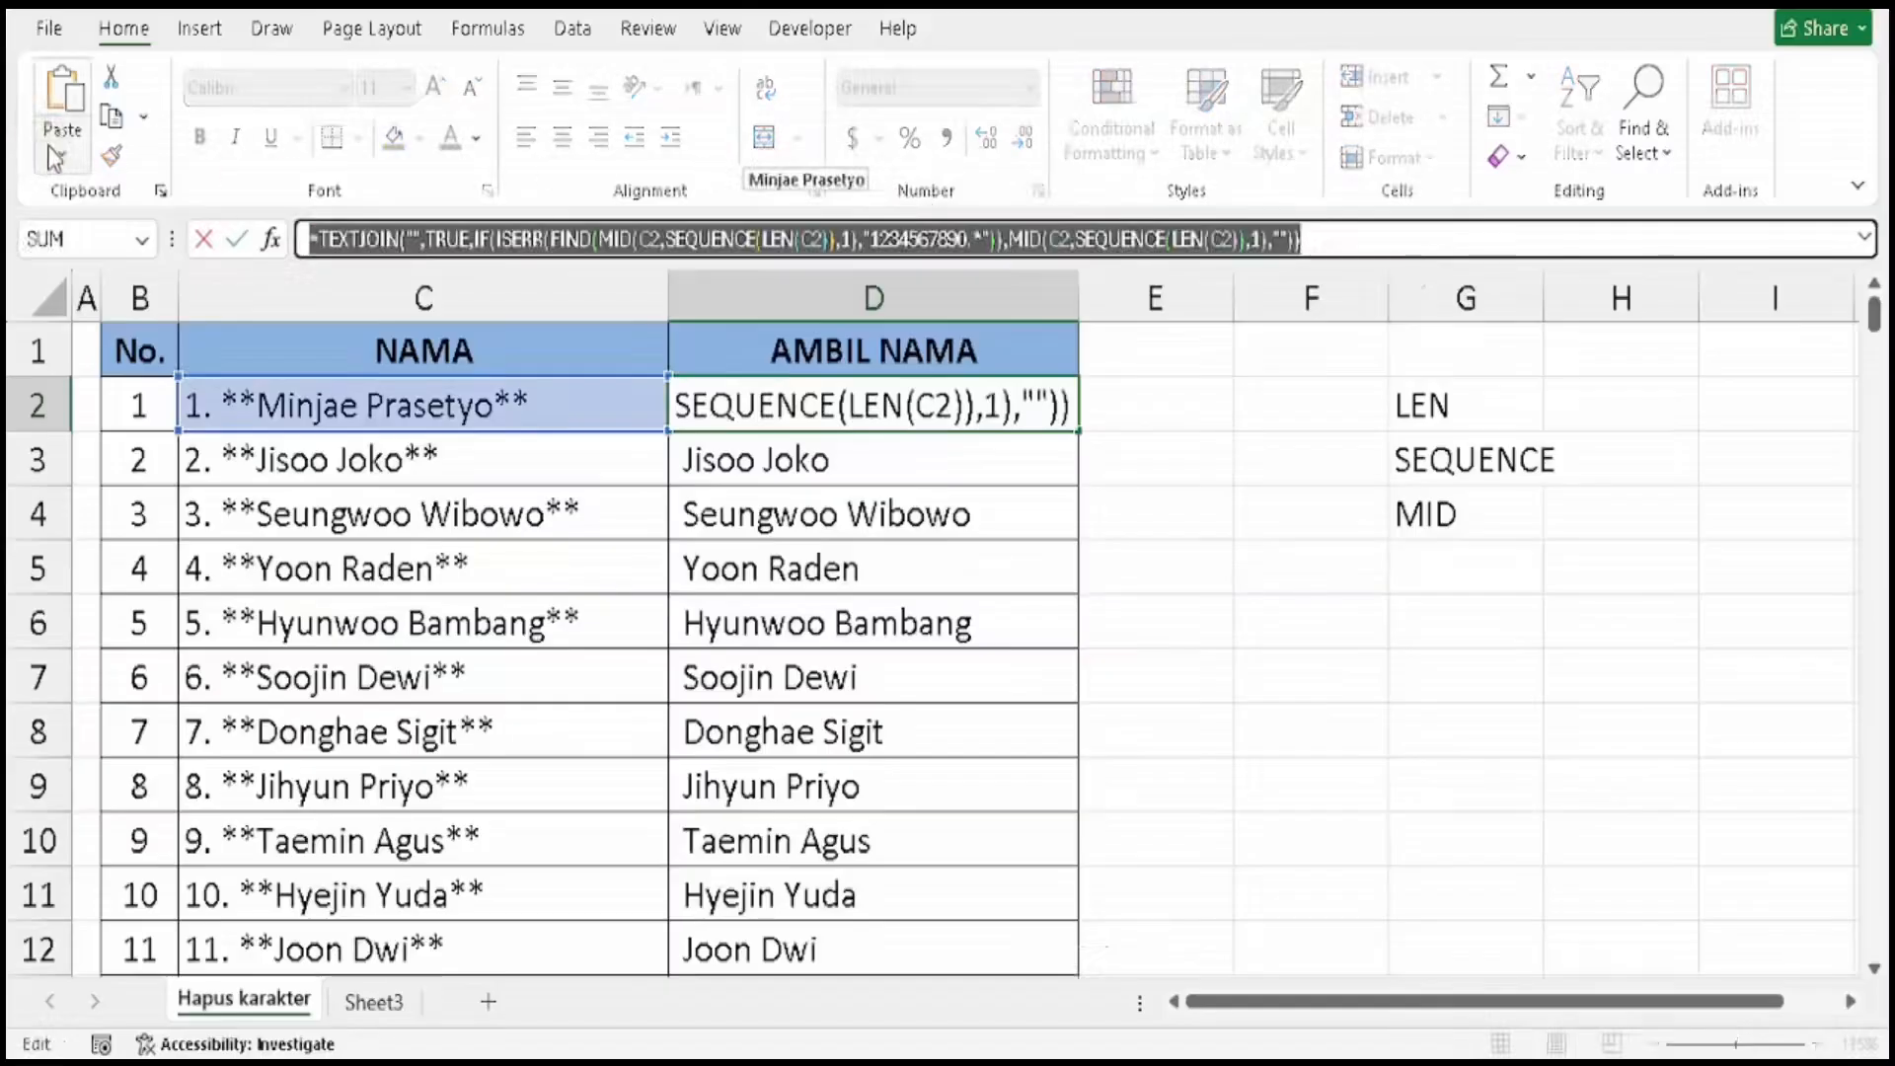
pyautogui.hotkey('ctrl', 'c')
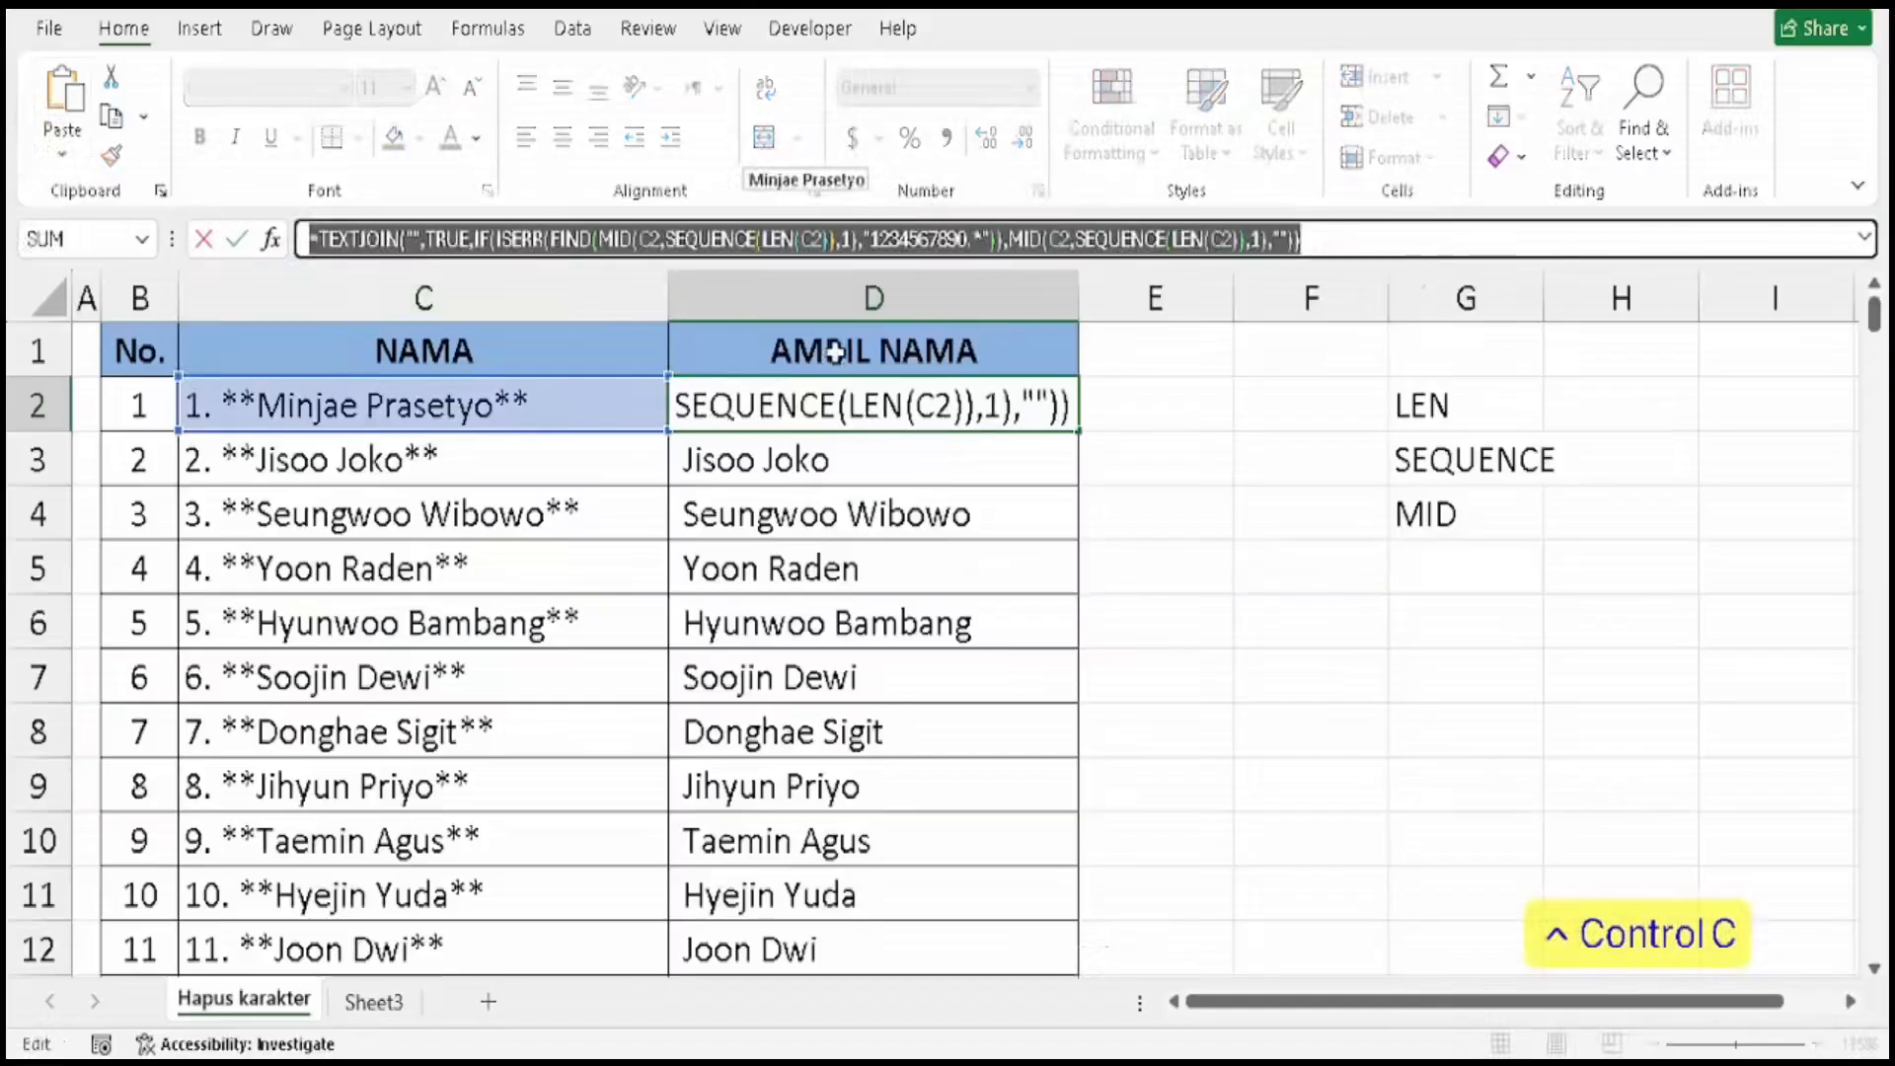
pyautogui.press('Escape')
pyautogui.doubleClick(1147, 405)
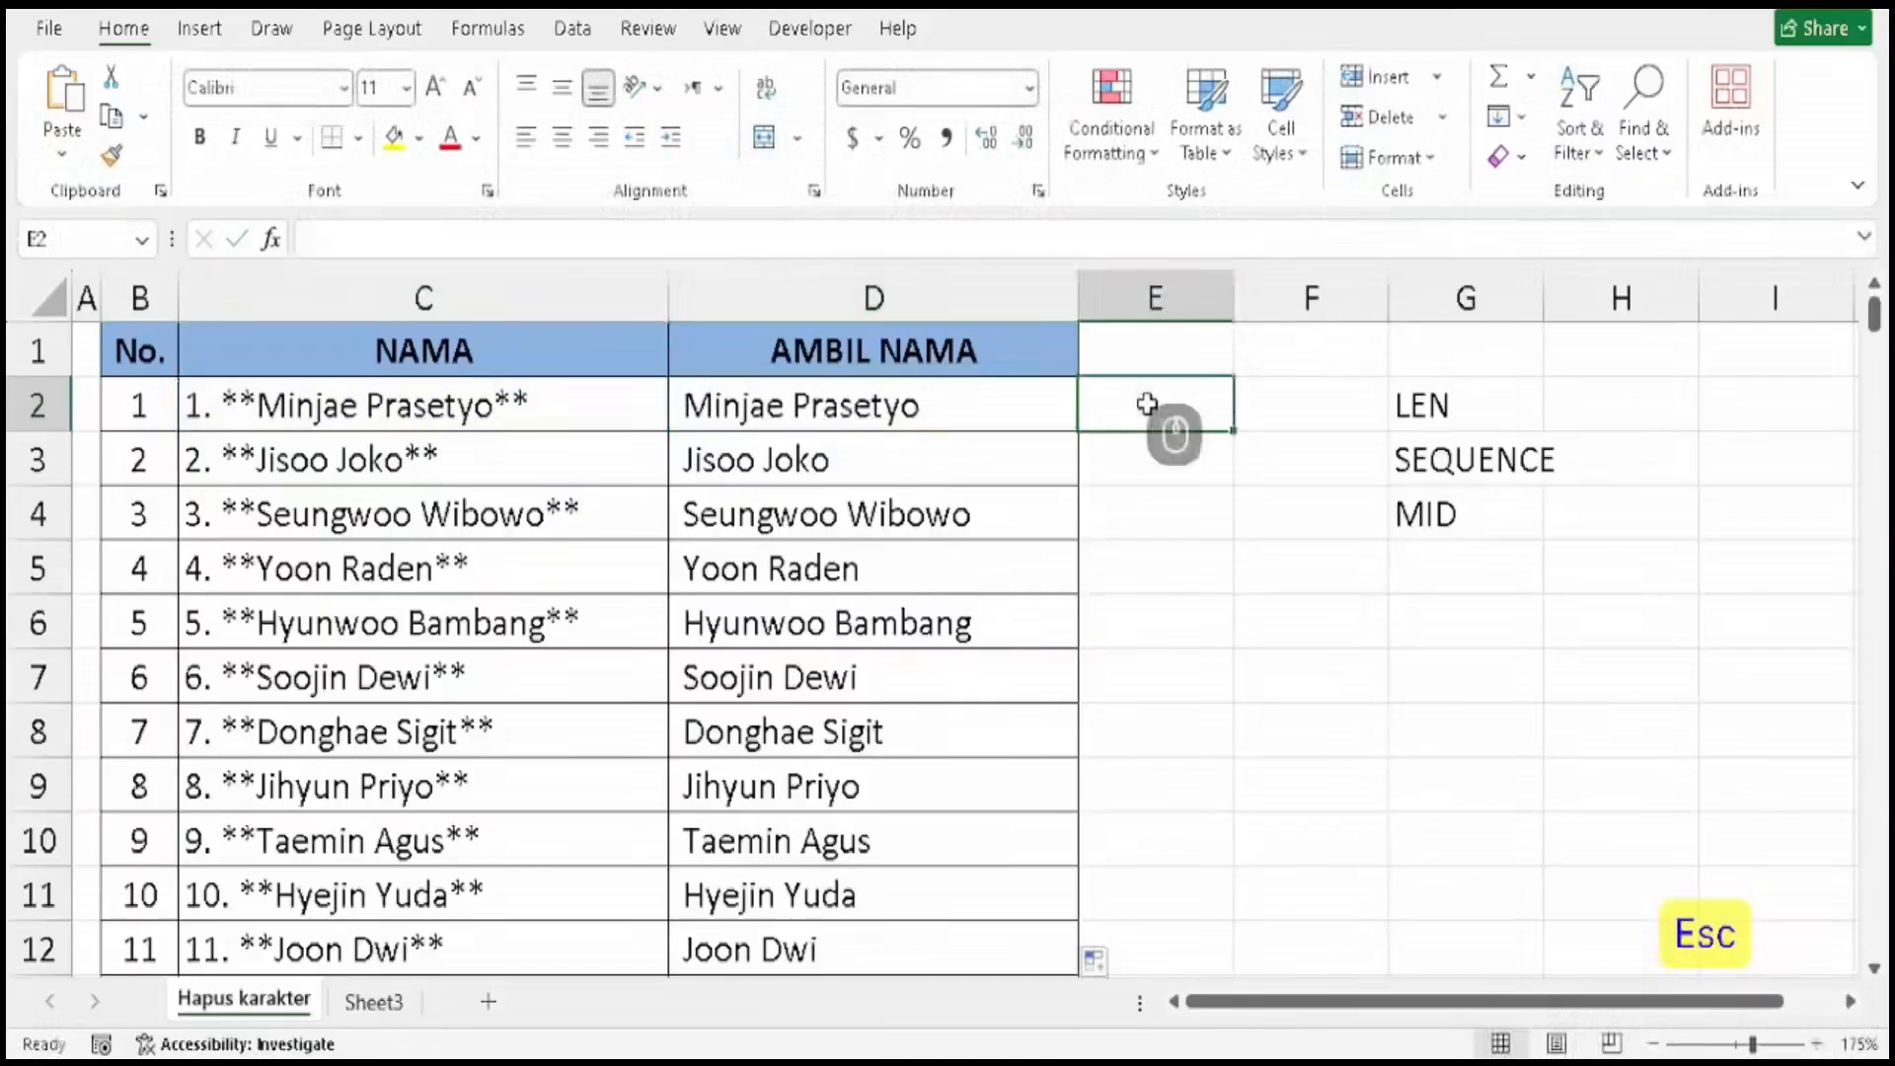
pyautogui.hotkey('ctrl', 'v')
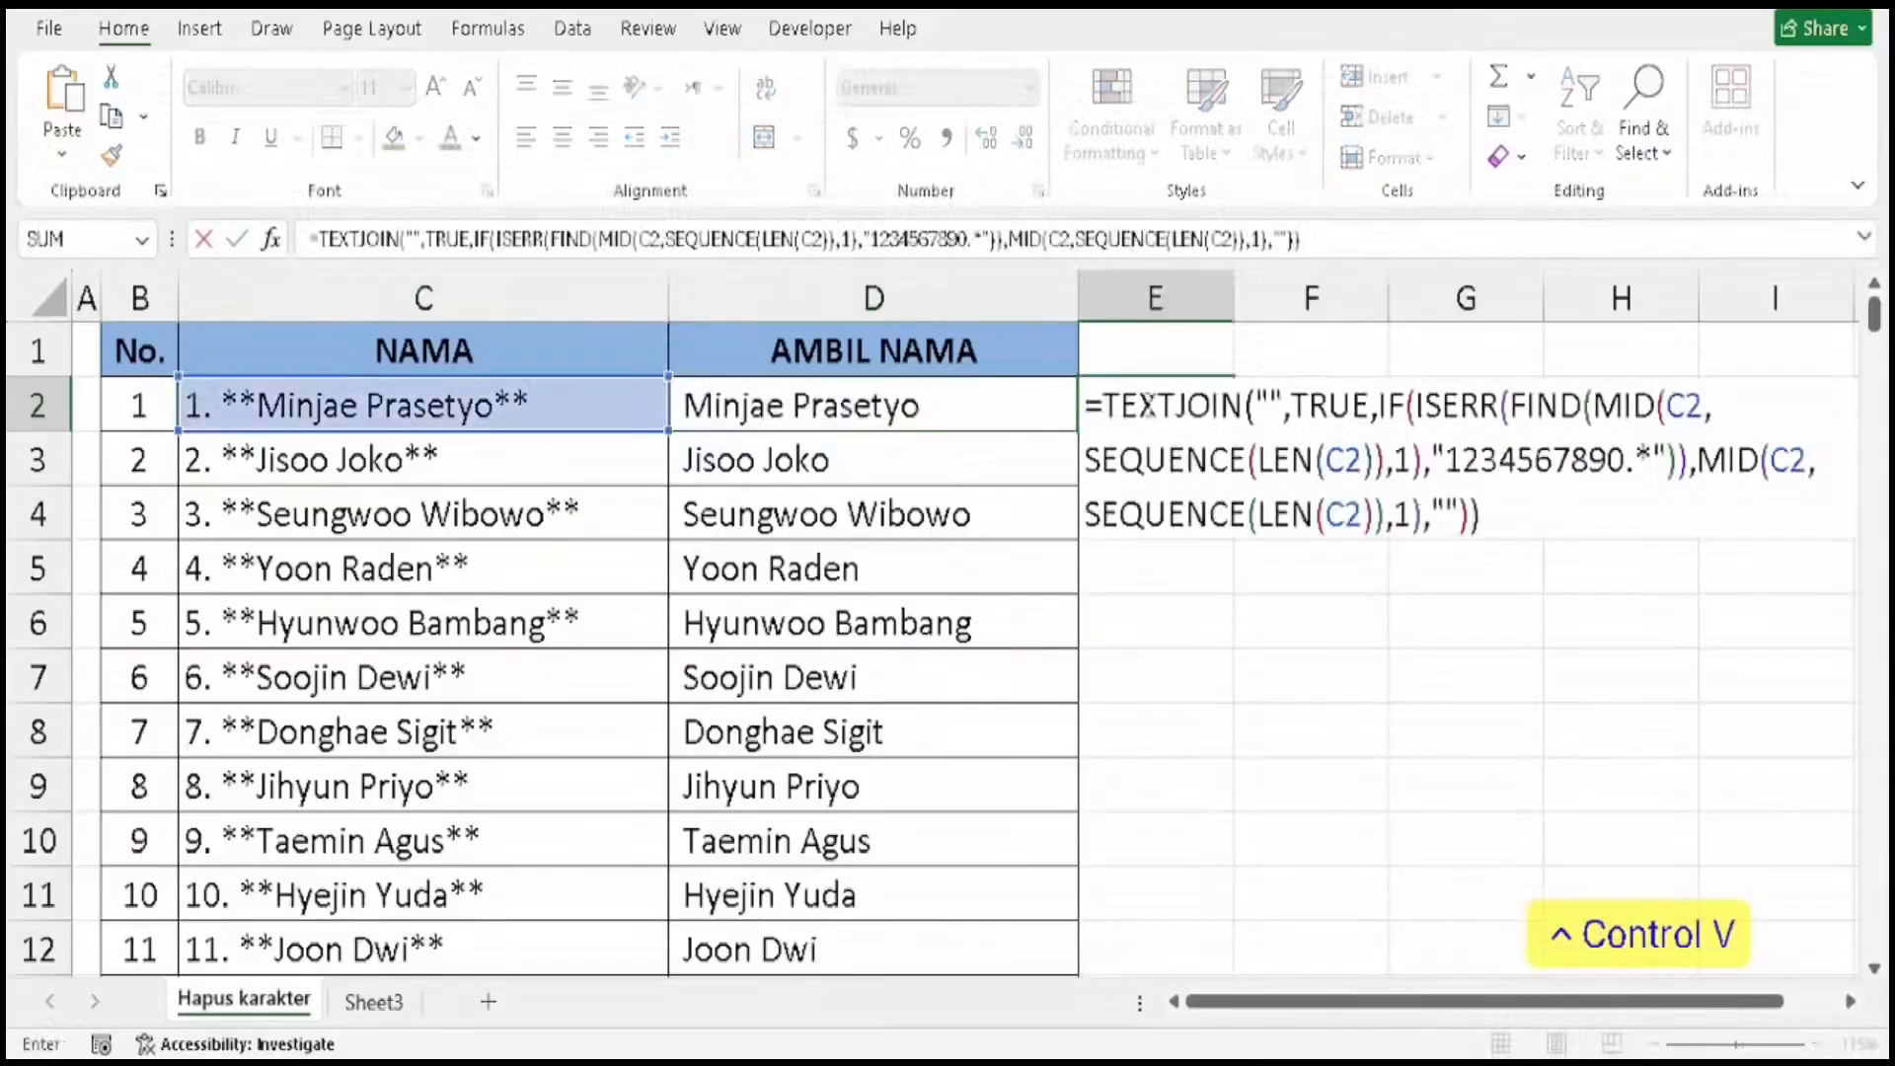
pyautogui.press('Return')
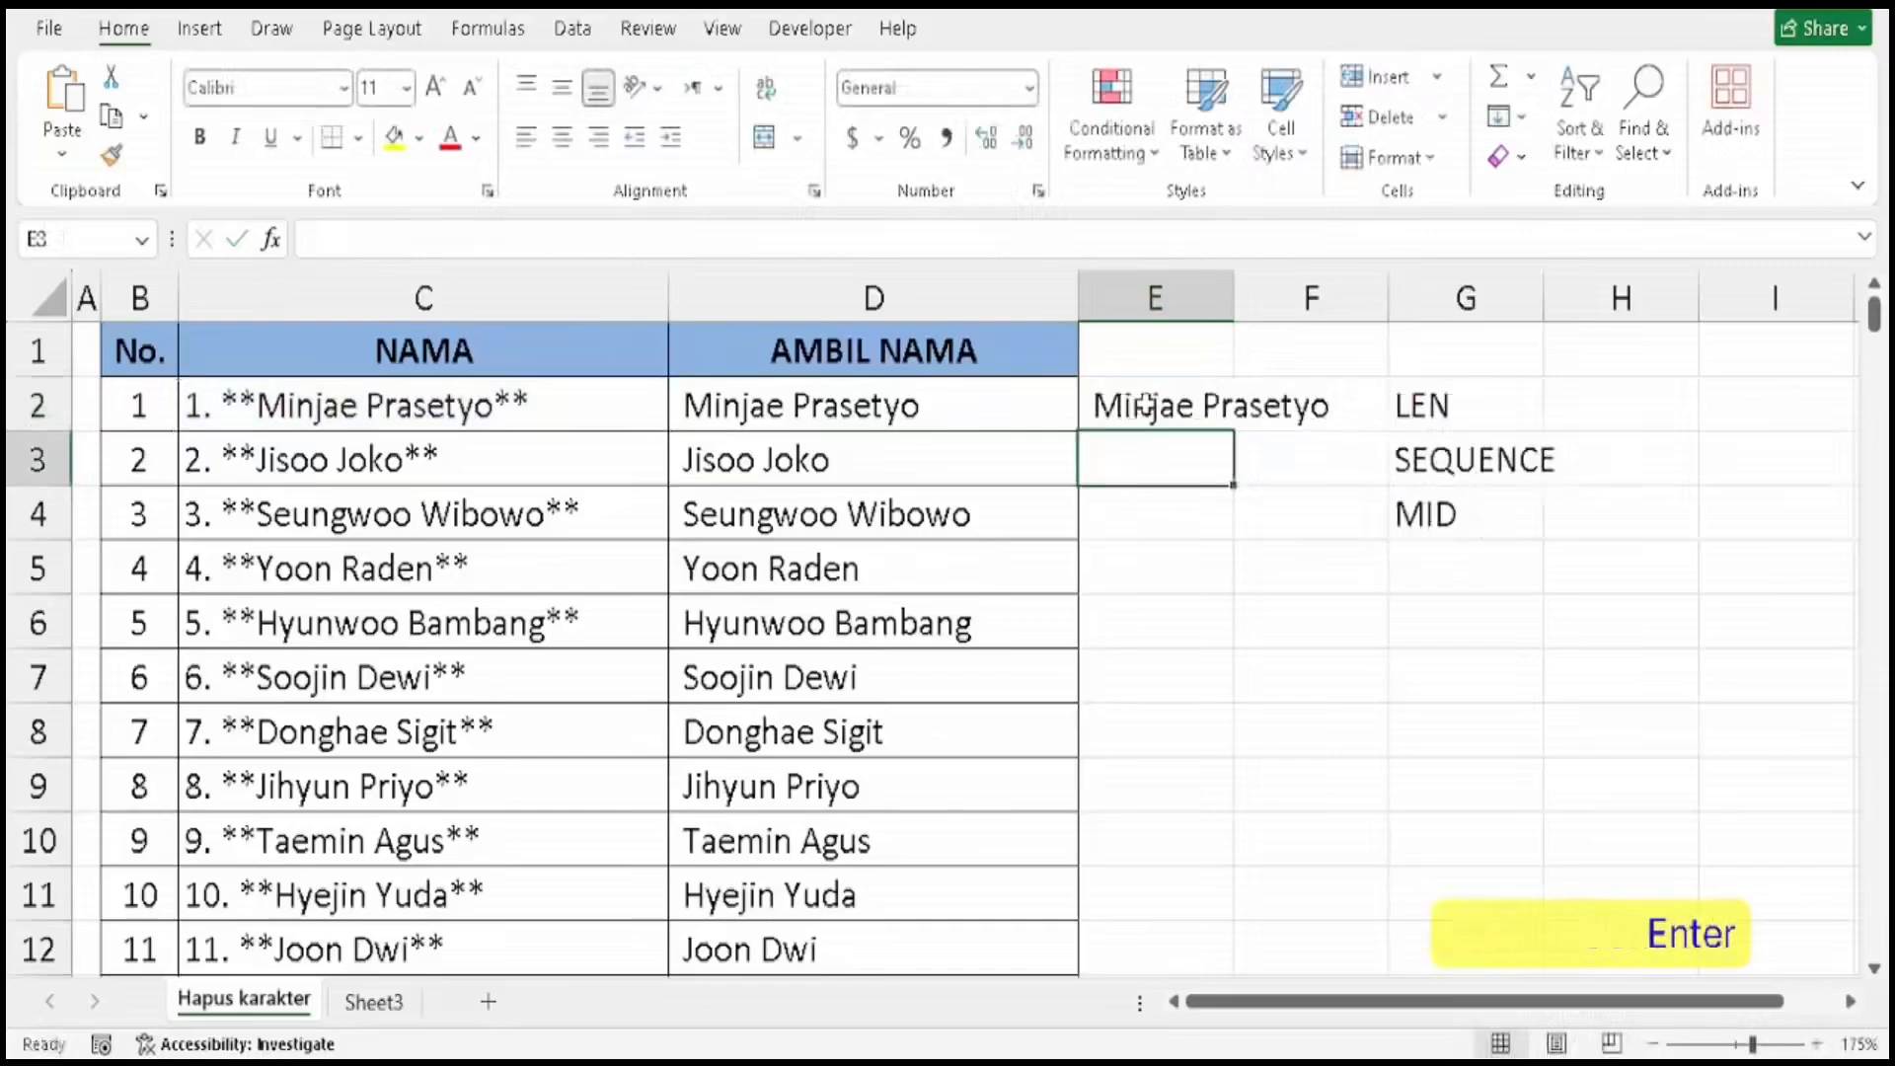
# Fill E2's formula down column E to row 201, then select D2:D201.
pyautogui.click(1151, 395)
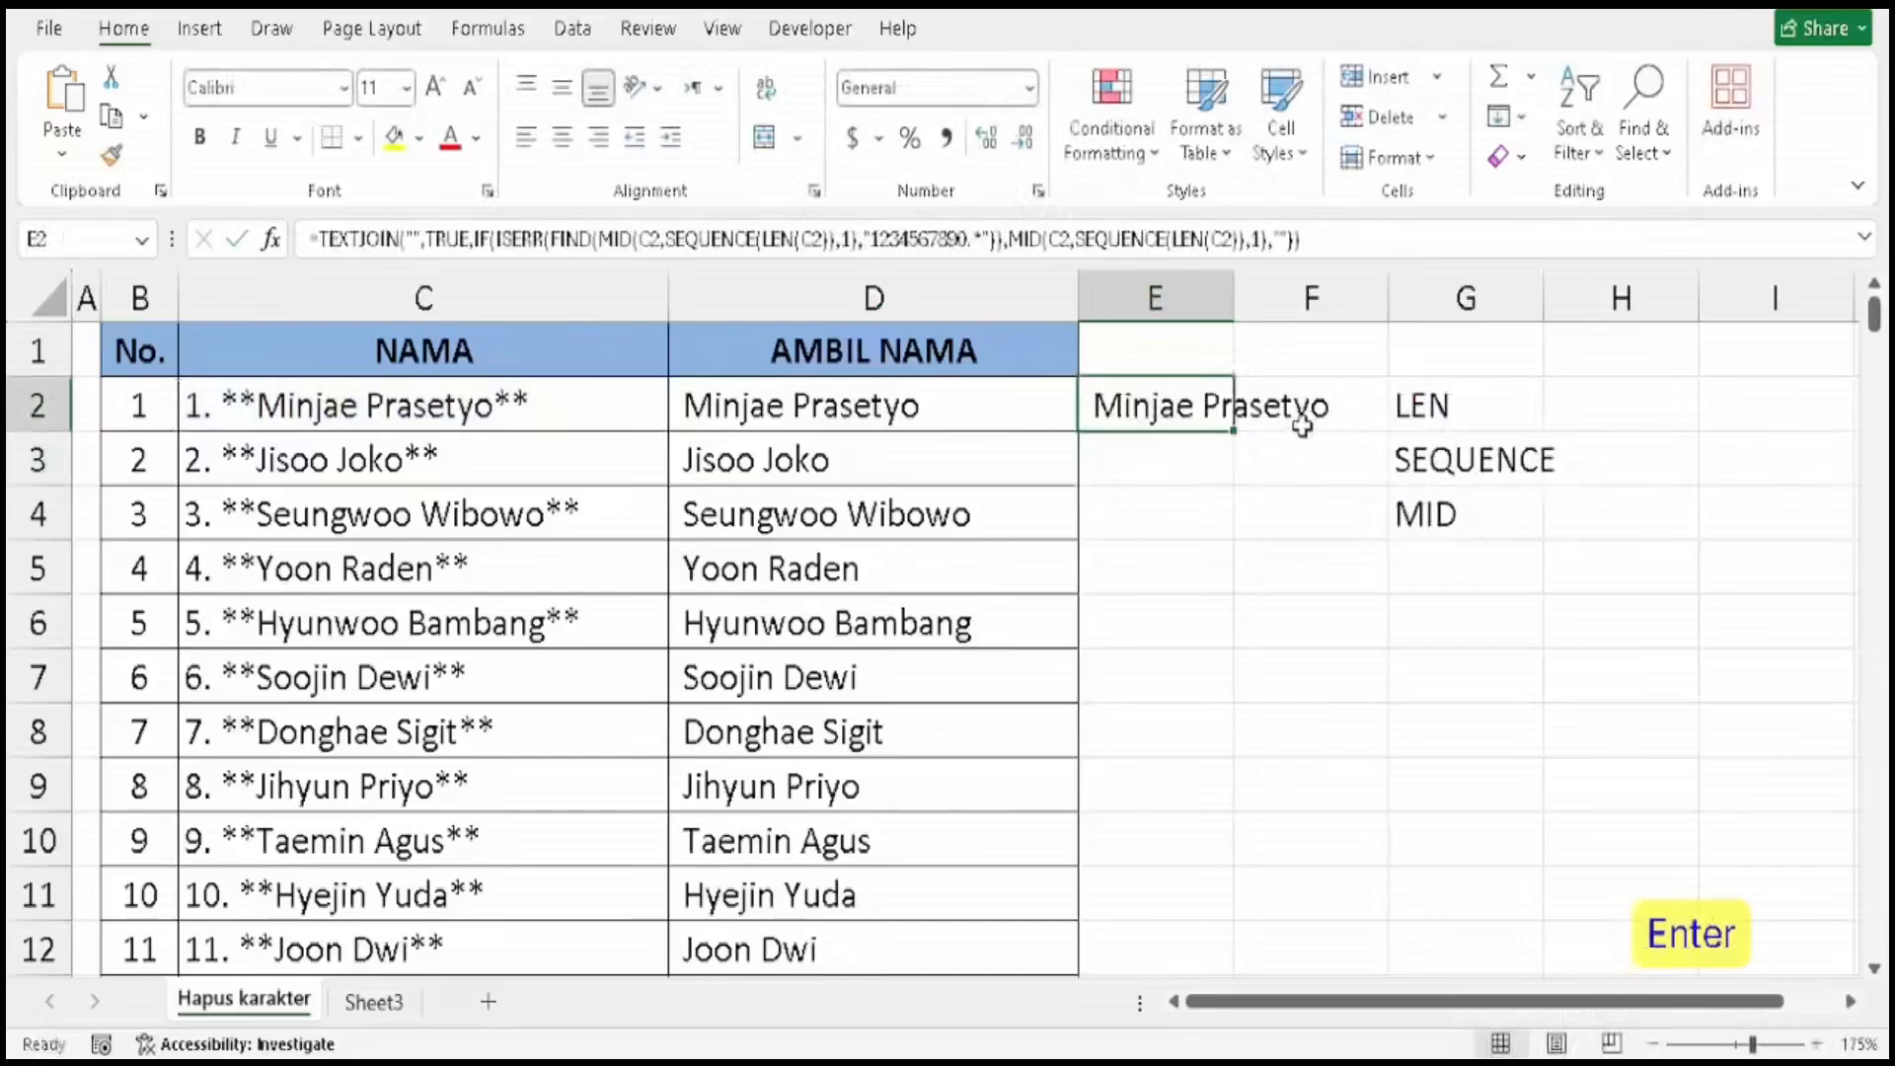
pyautogui.doubleClick(1233, 432)
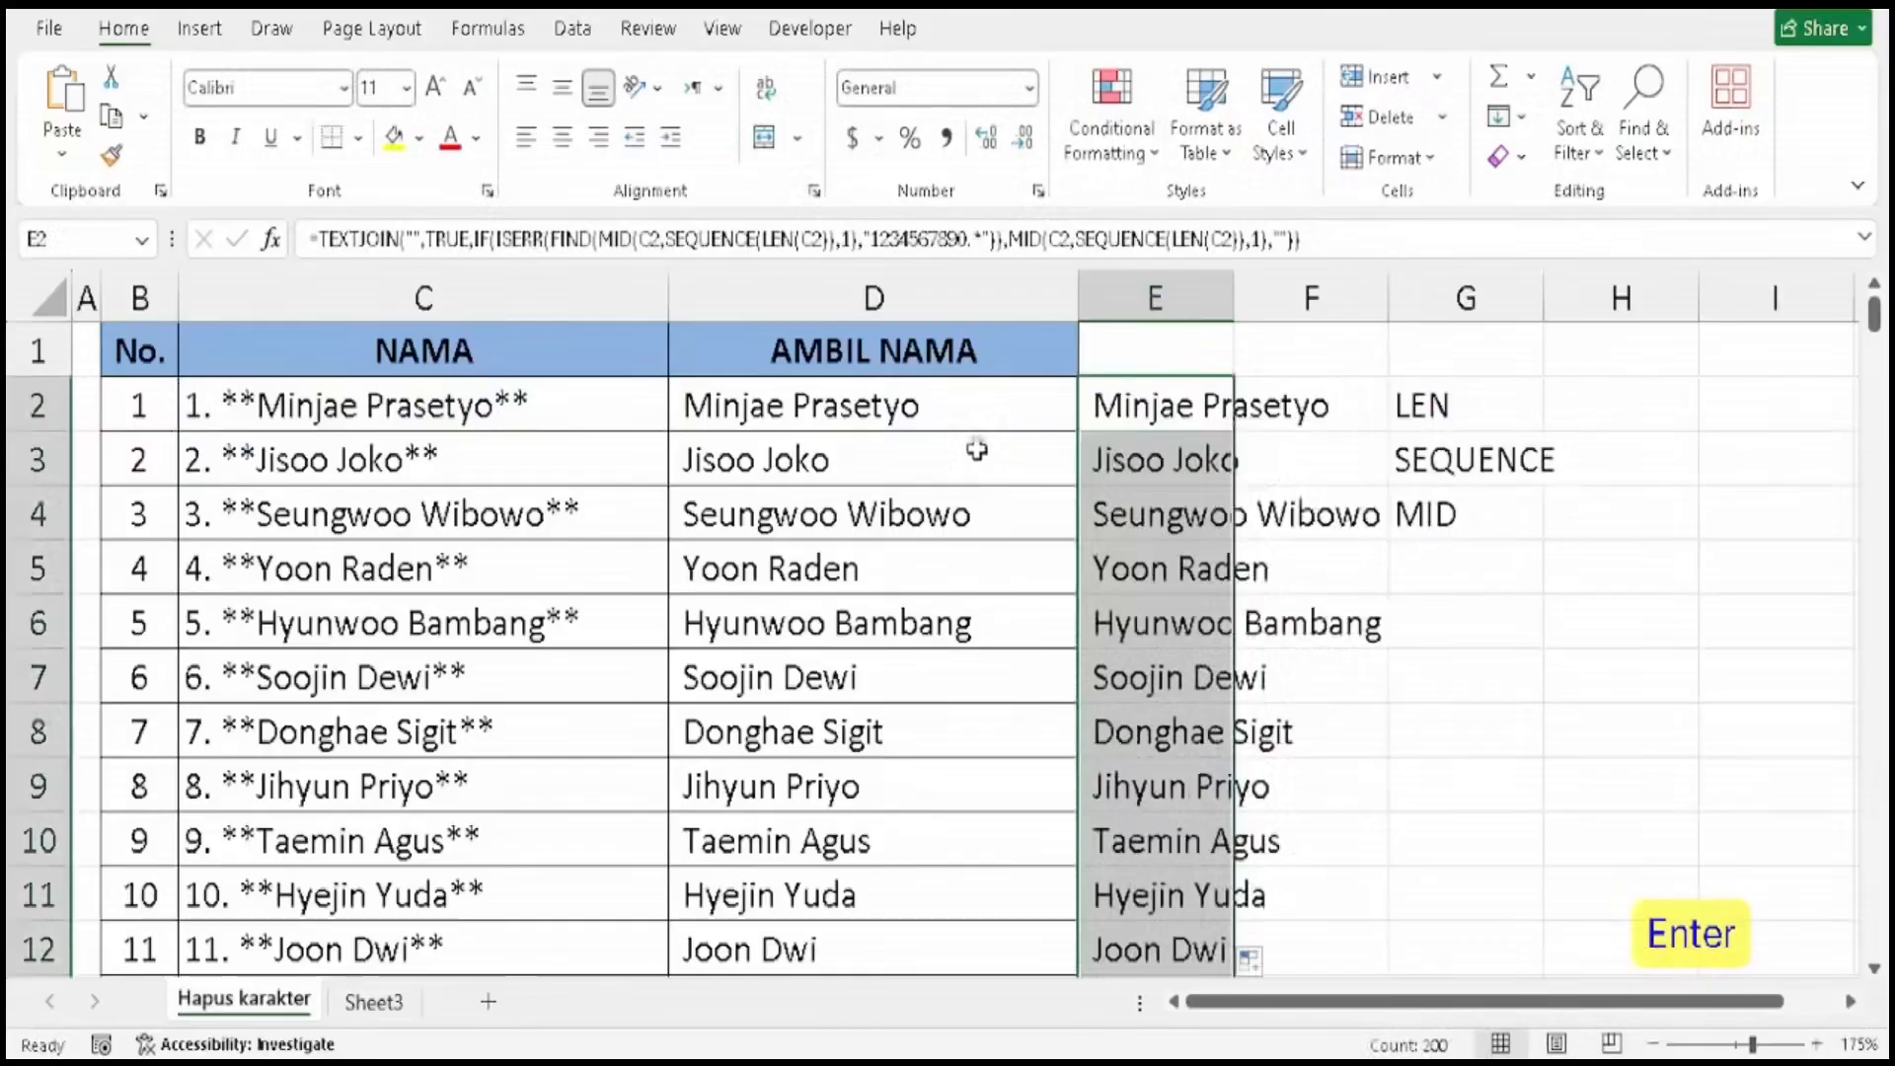
pyautogui.click(963, 399)
pyautogui.scroll(-20, 961, 405)
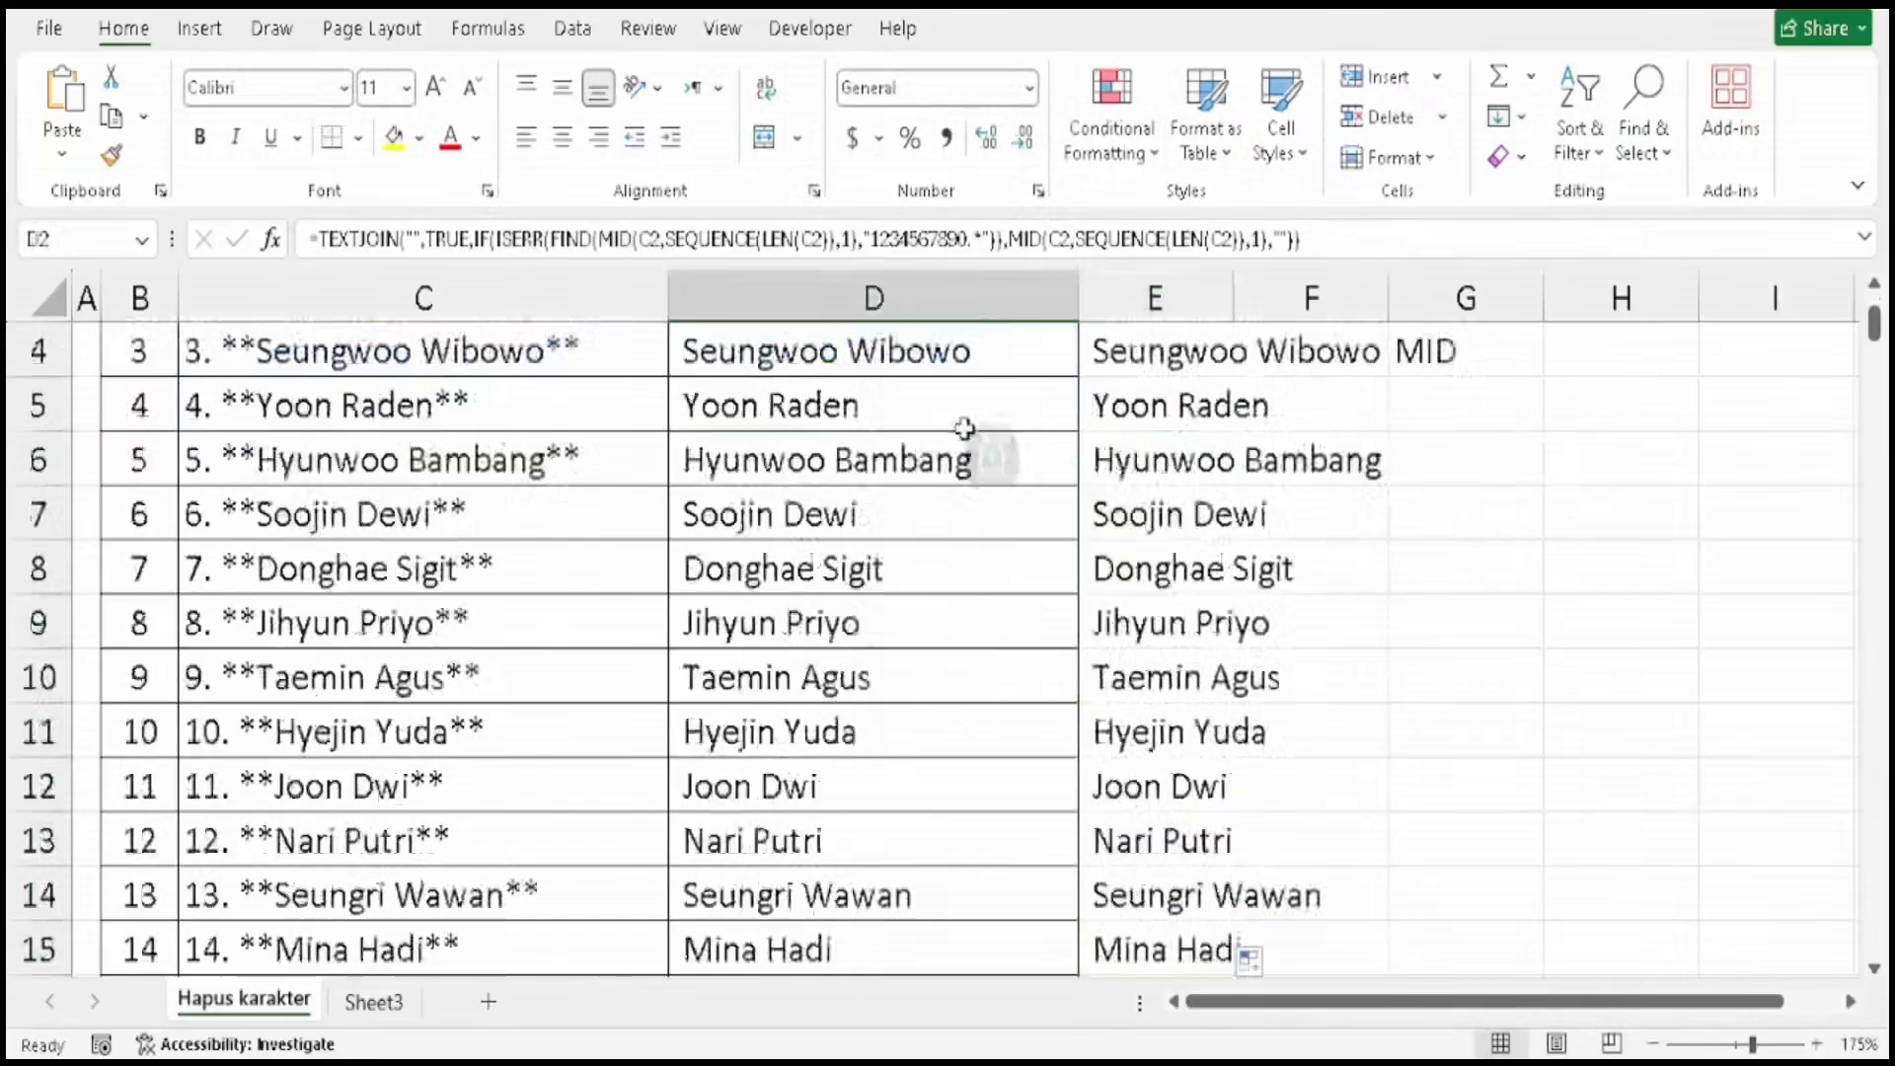
pyautogui.scroll(-20, 947, 440)
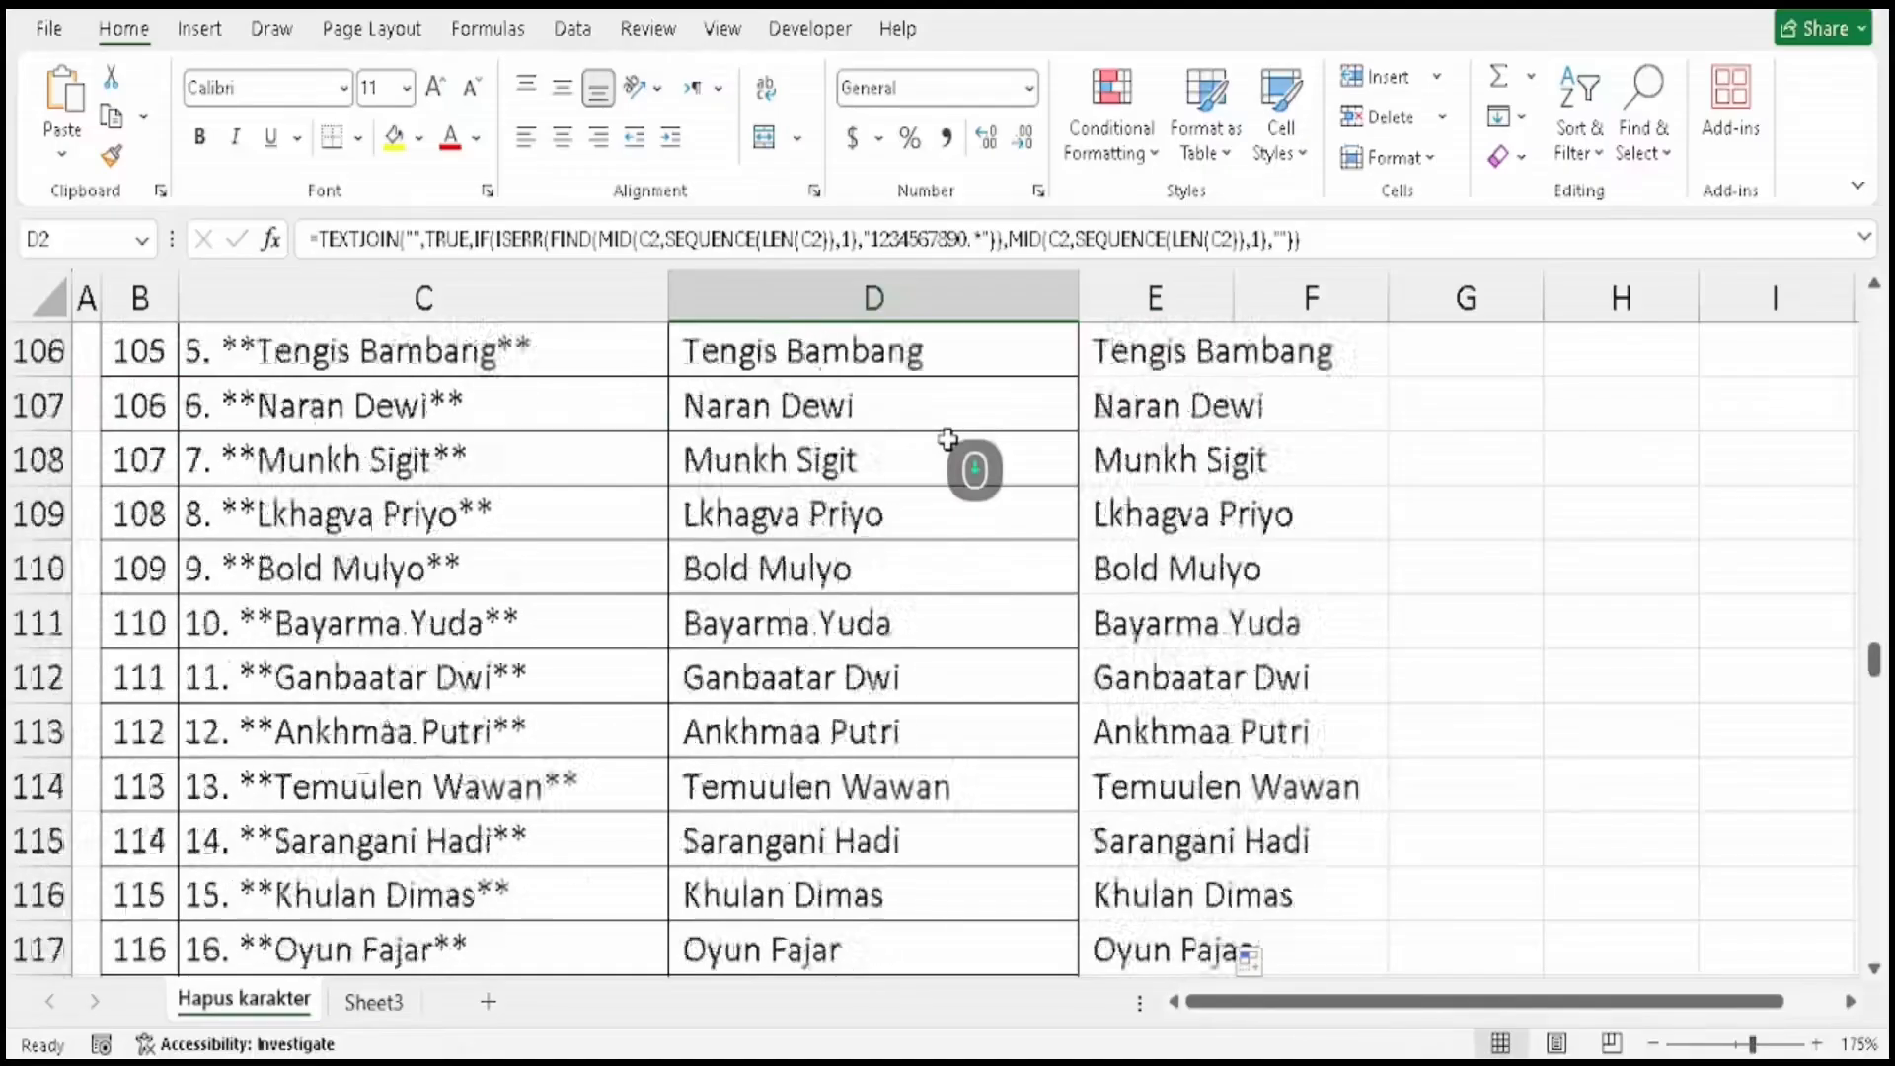
pyautogui.scroll(6, 948, 440)
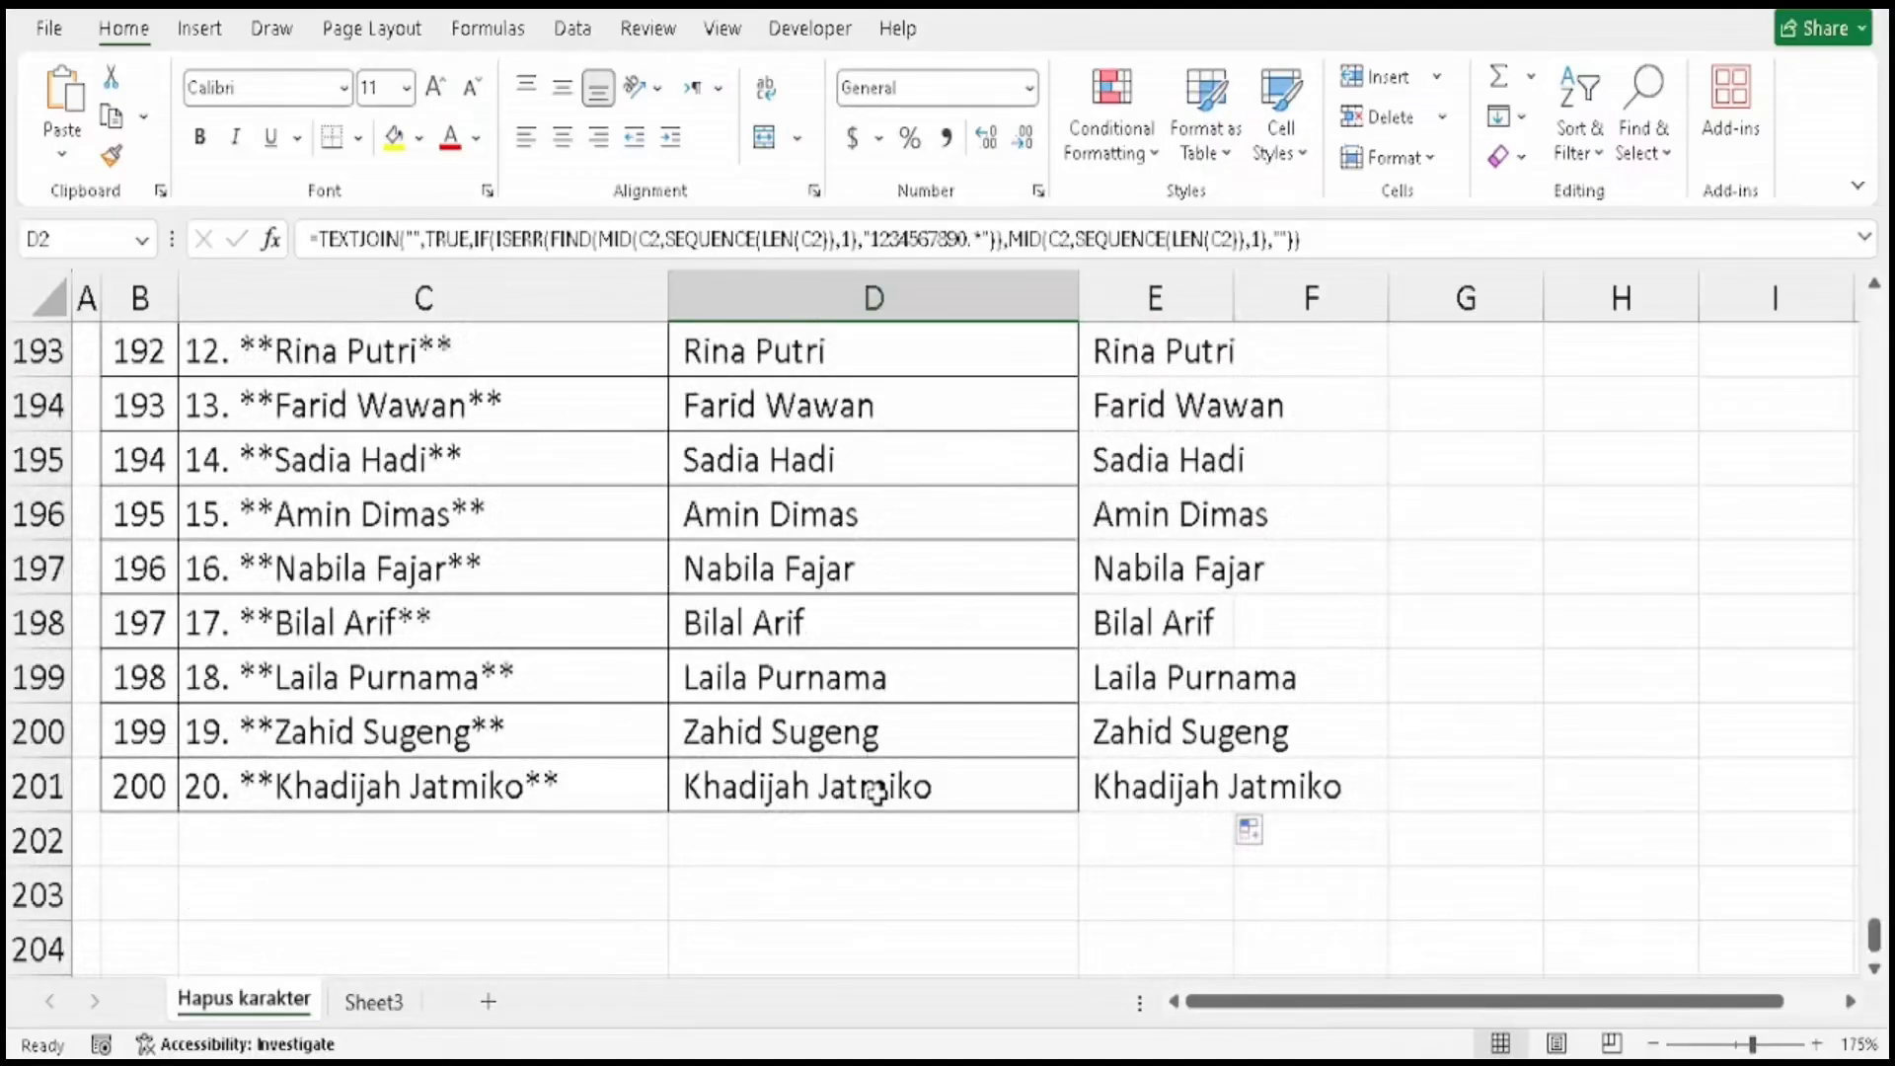
pyautogui.keyDown('shift'); pyautogui.click(872, 785); pyautogui.keyUp('shift')
# Clear D2:D201, try Flash Fill on the empty column, and dismiss the no-pattern warning.
pyautogui.press('Delete')
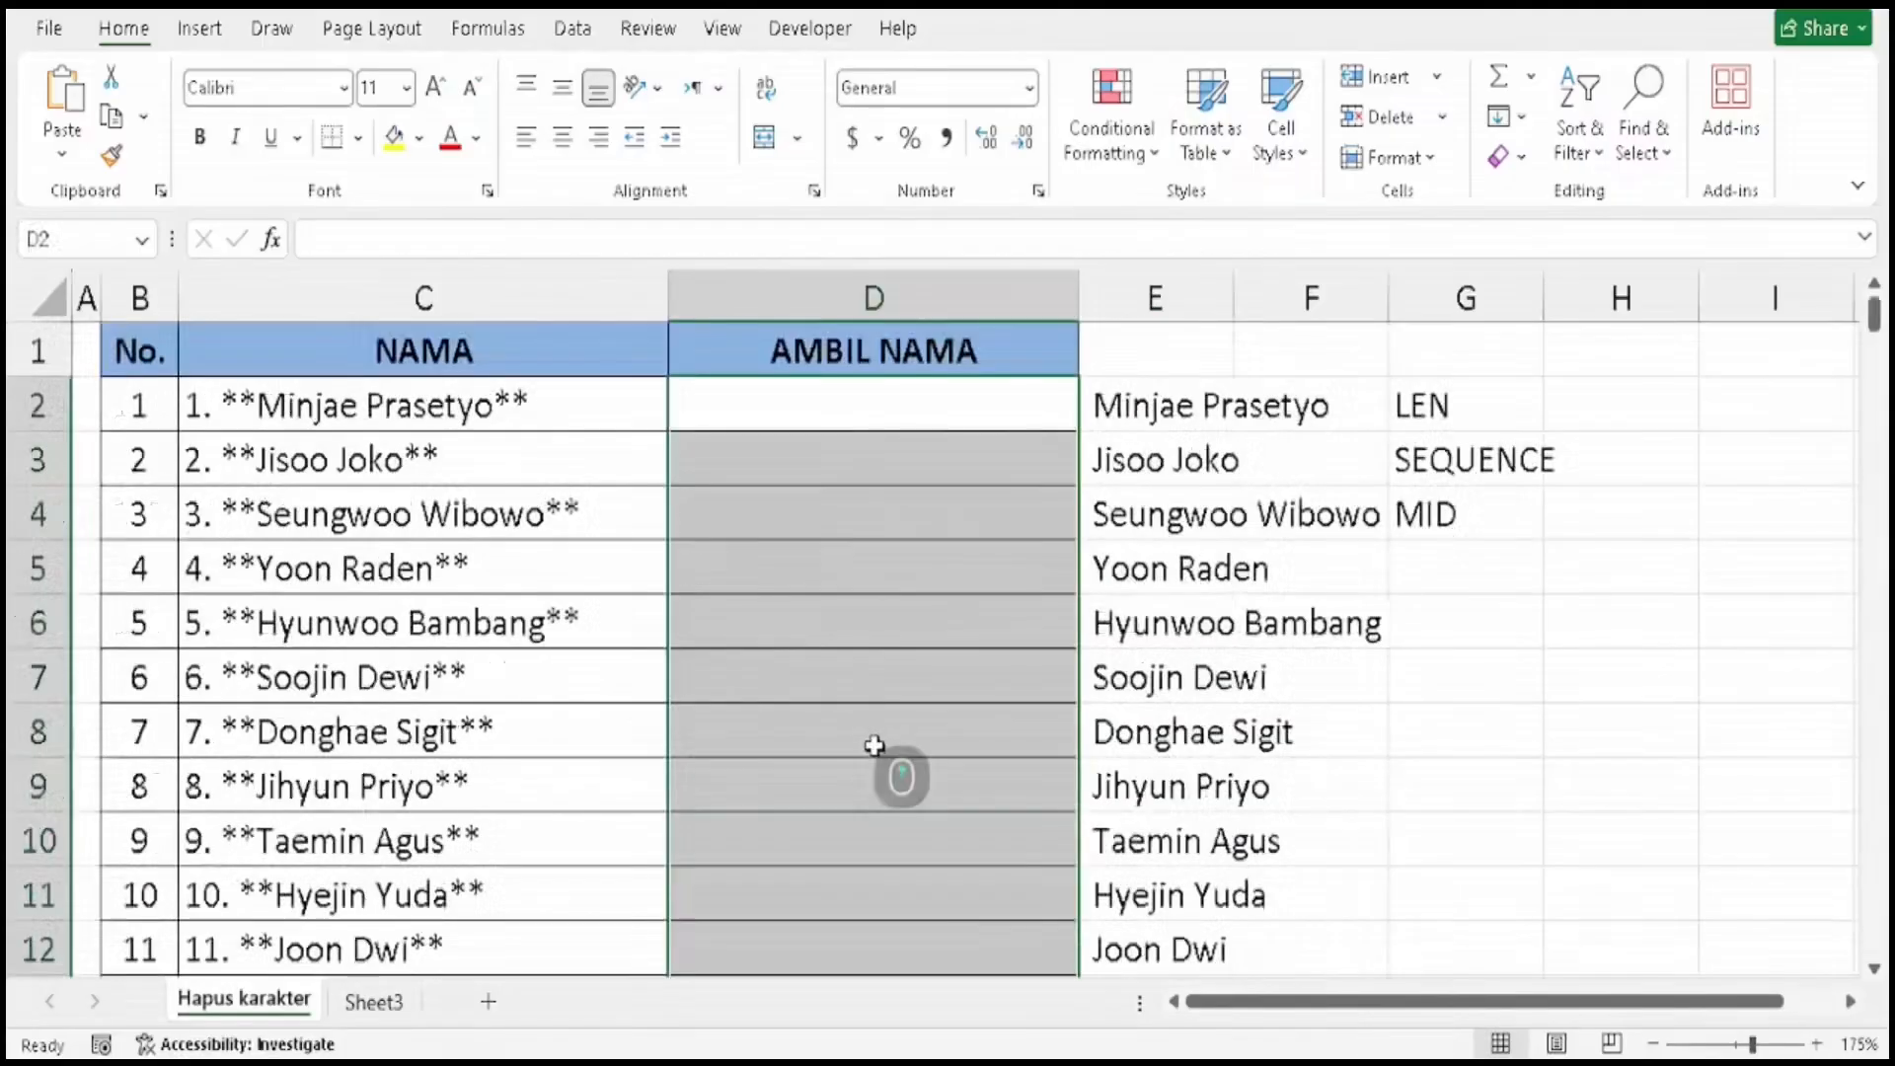
pyautogui.click(866, 406)
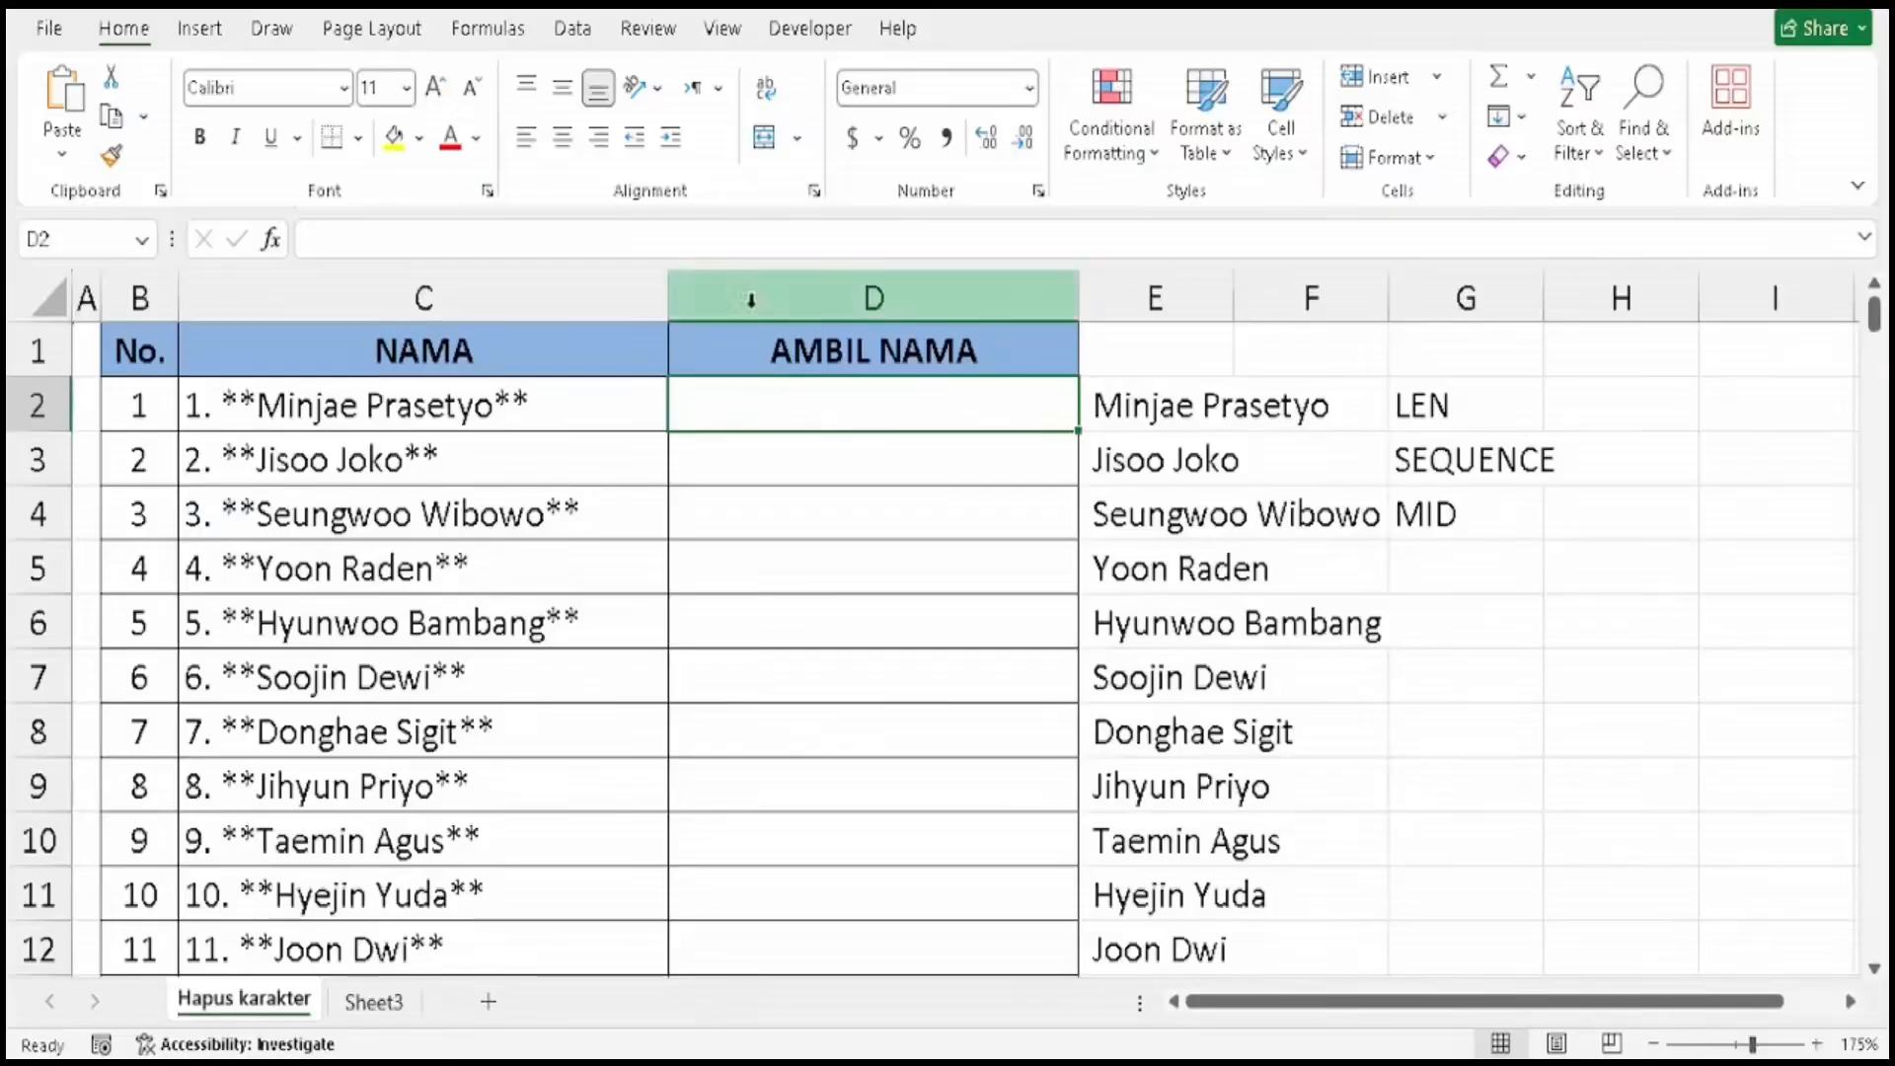
pyautogui.click(575, 32)
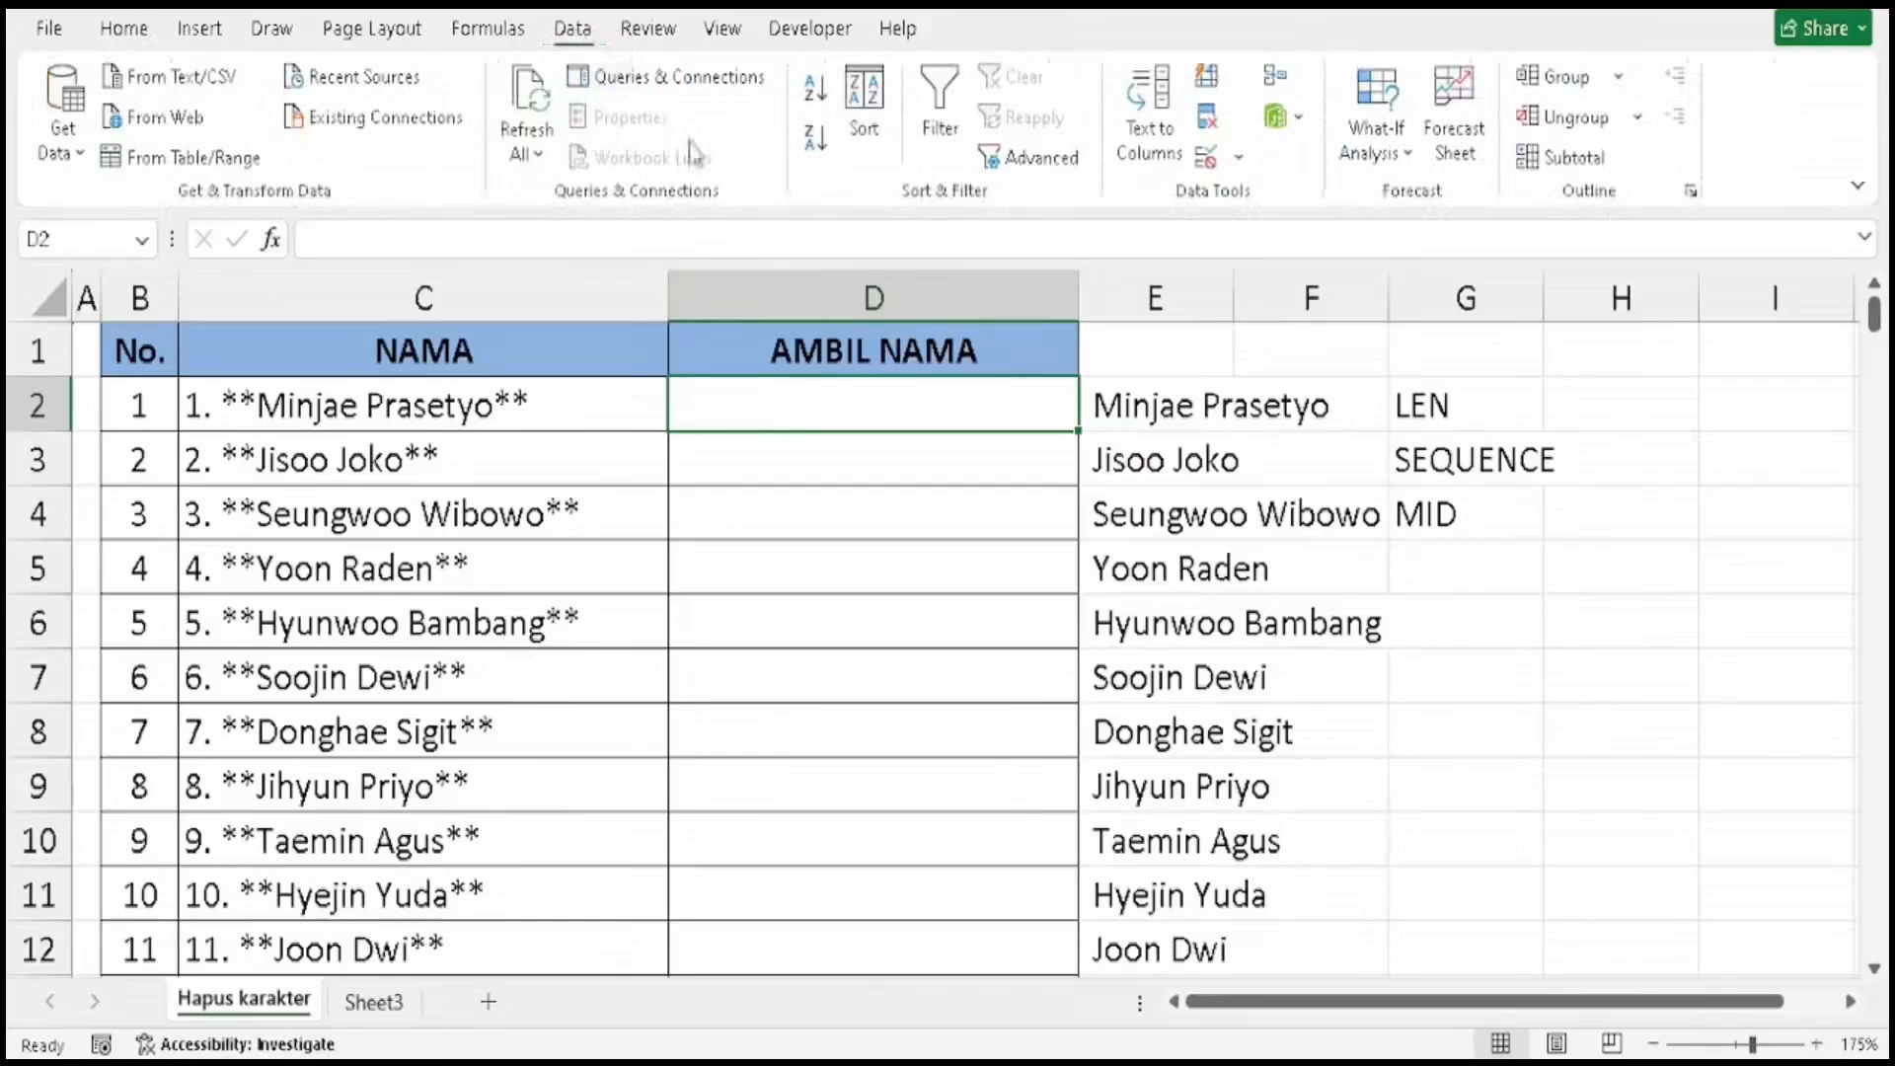
pyautogui.click(1206, 87)
pyautogui.click(946, 614)
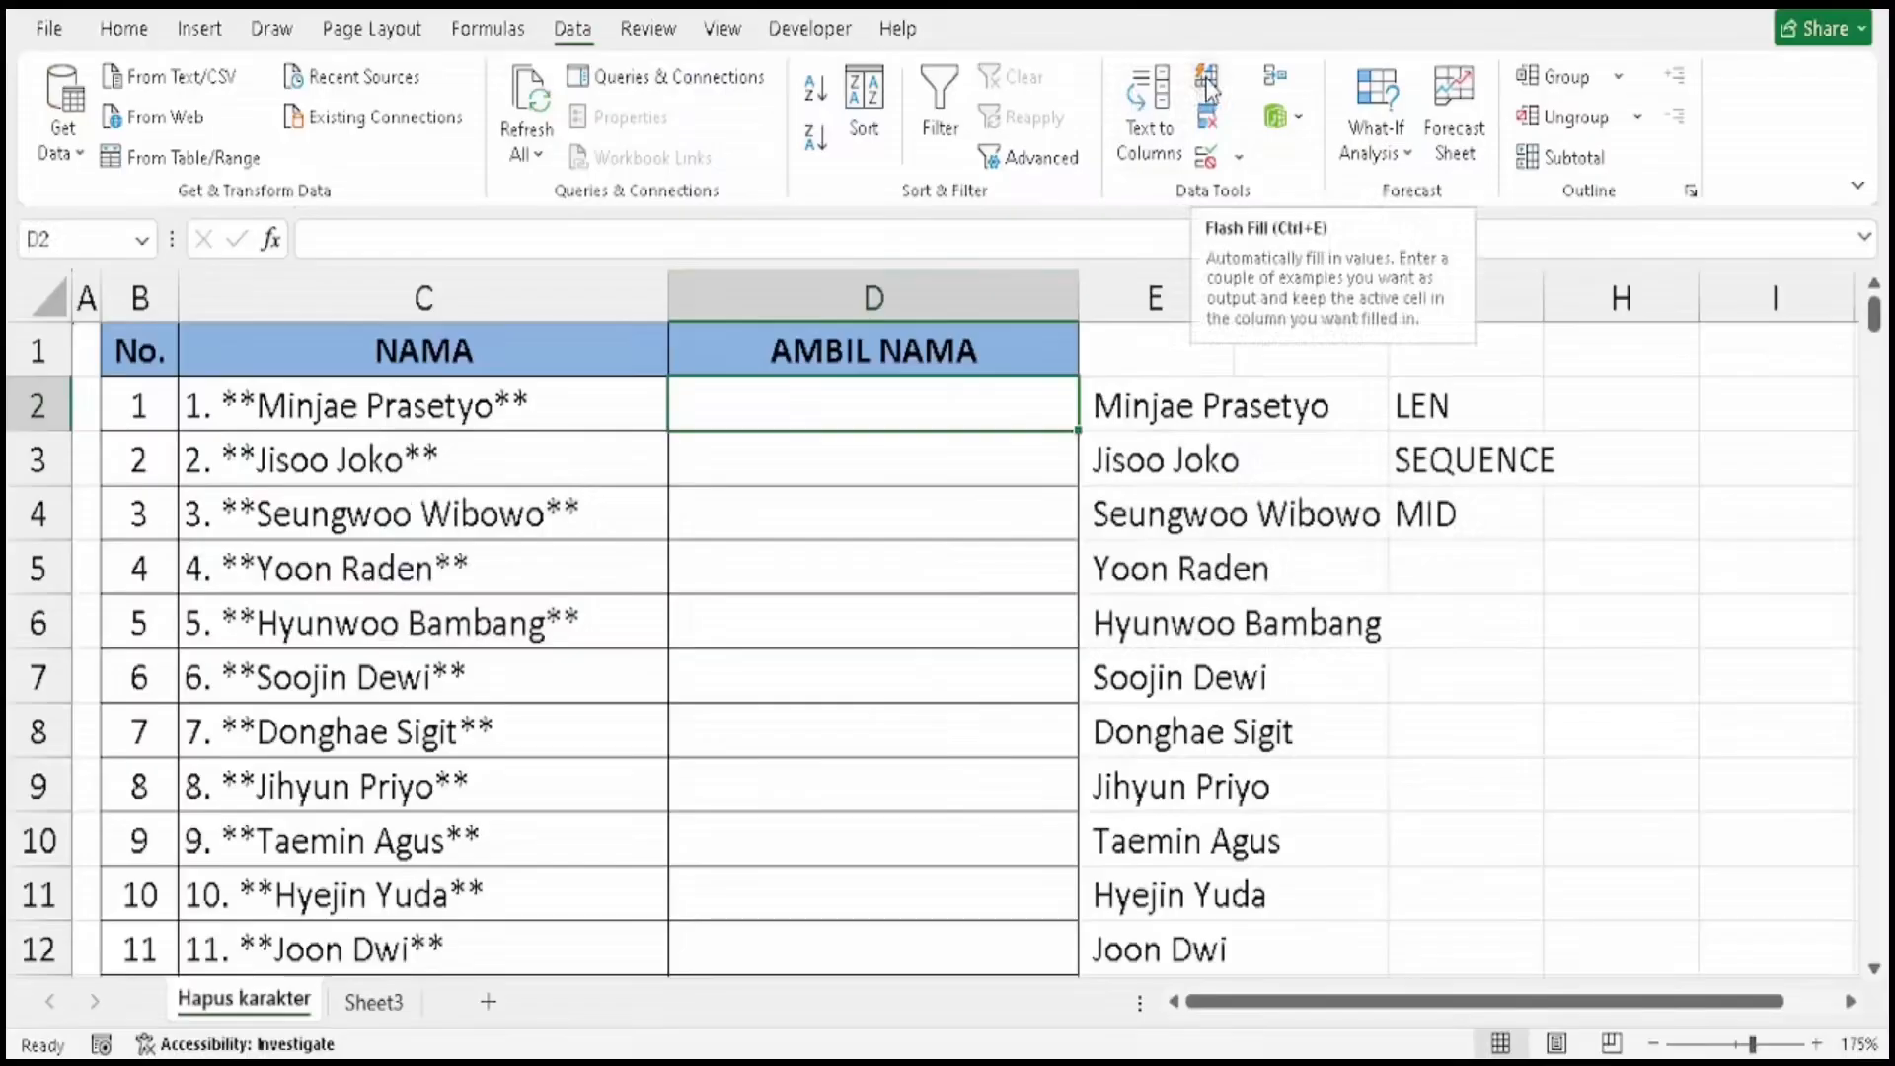
pyautogui.click(990, 412)
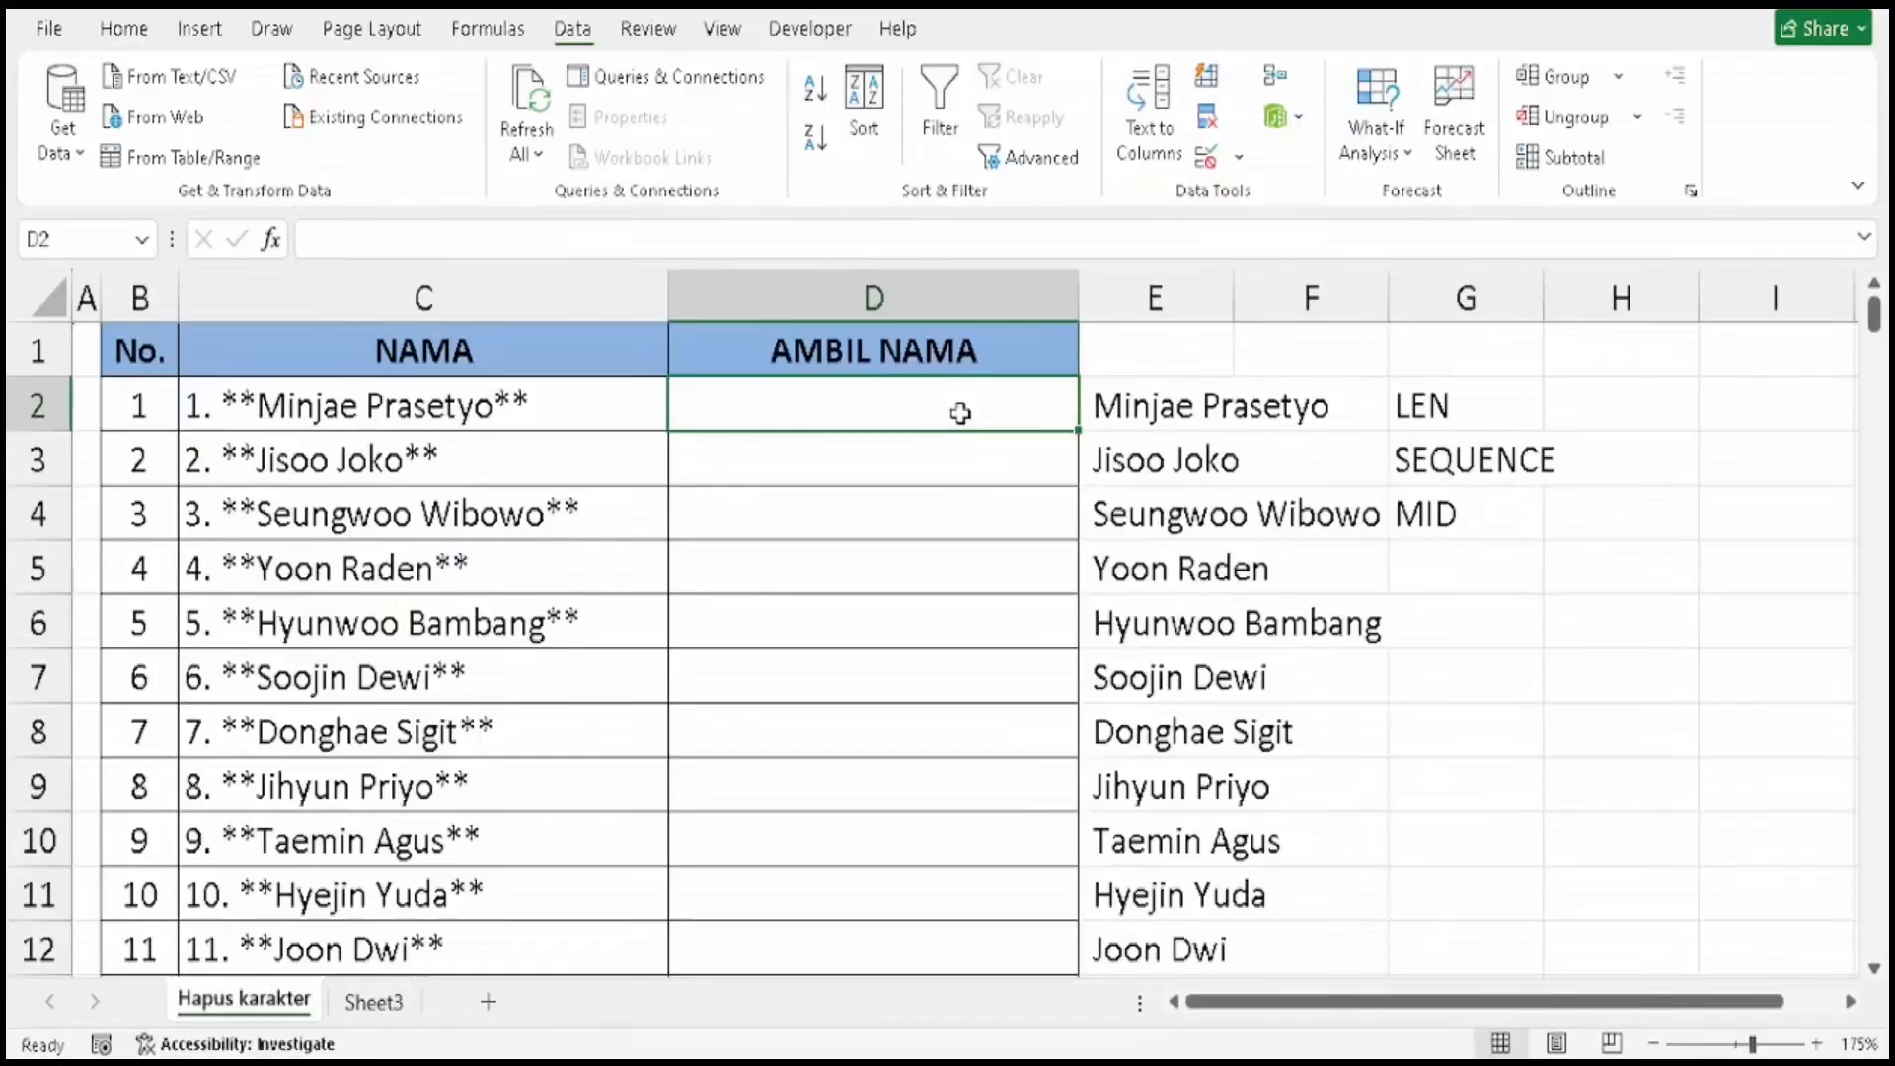
pyautogui.write('m')
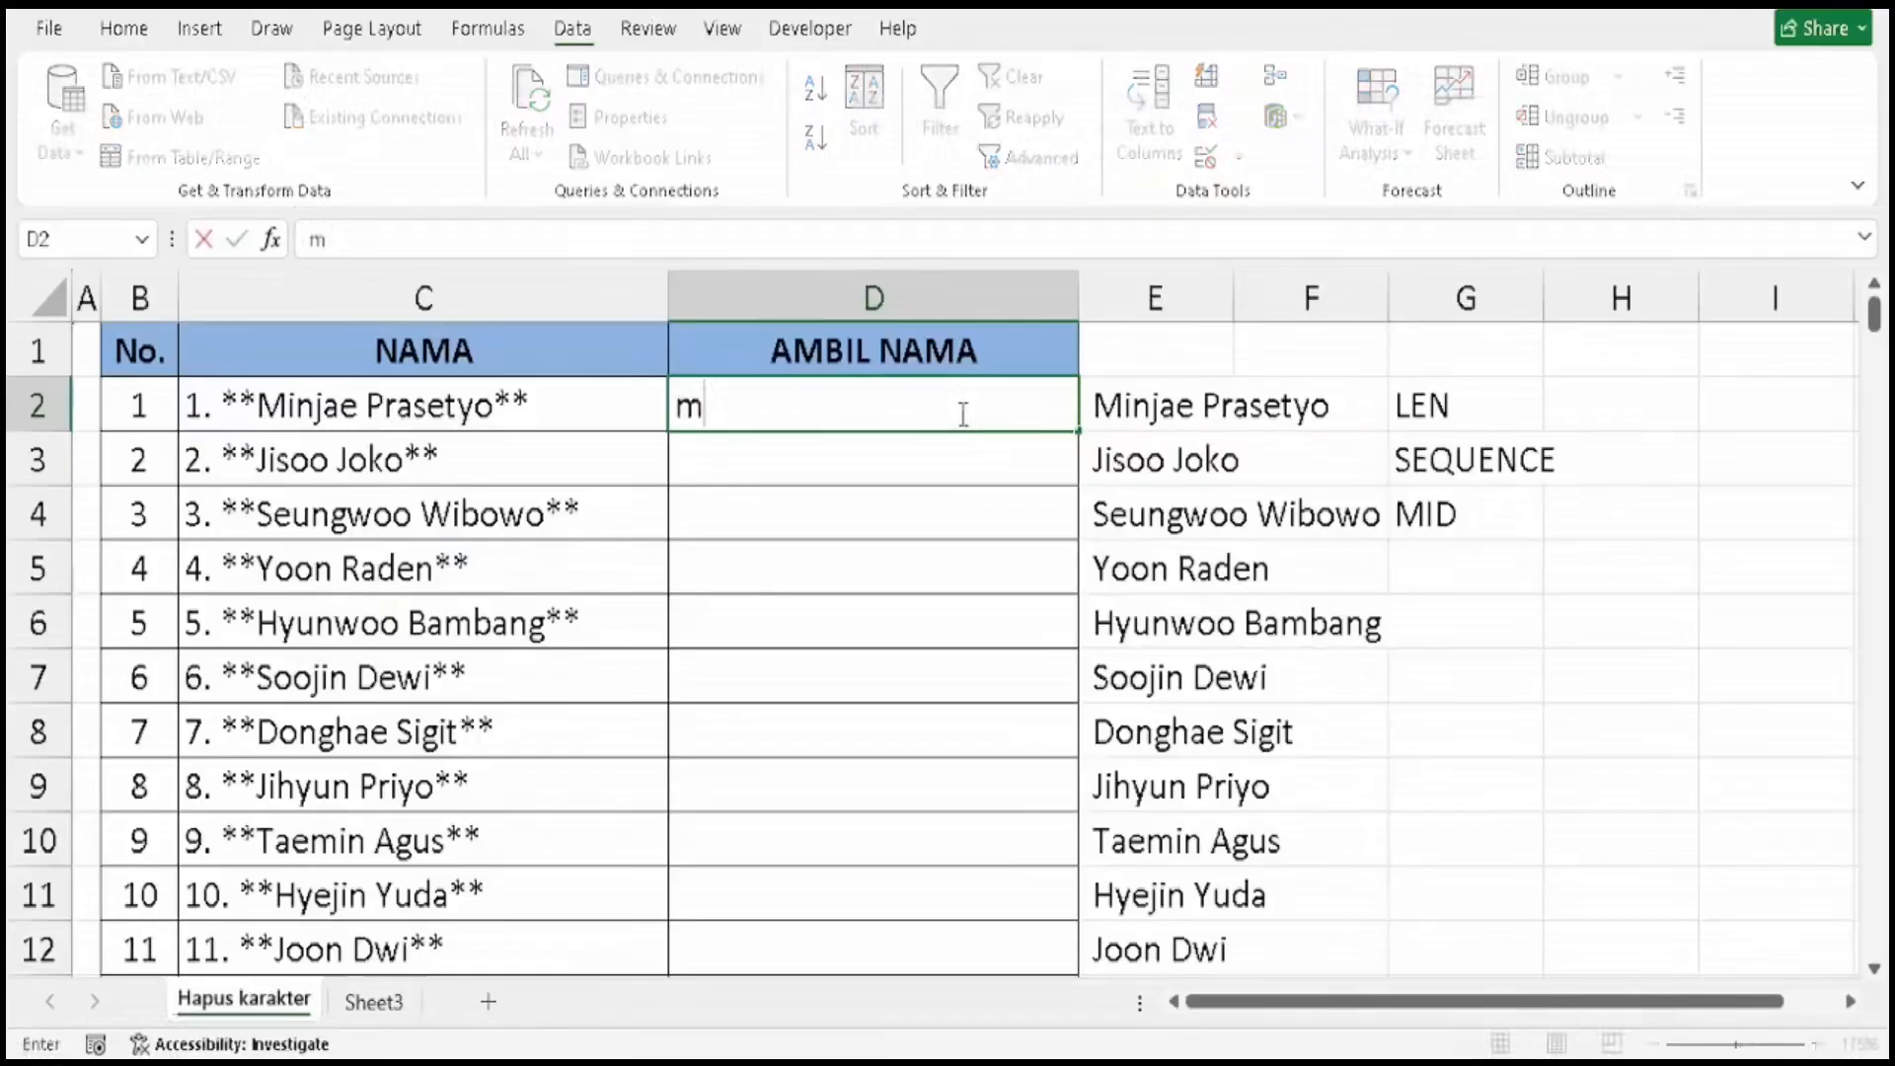
# Enter the example name Minjae Prasetyo in D2.
pyautogui.press('BackSpace')
pyautogui.write('Minjae')
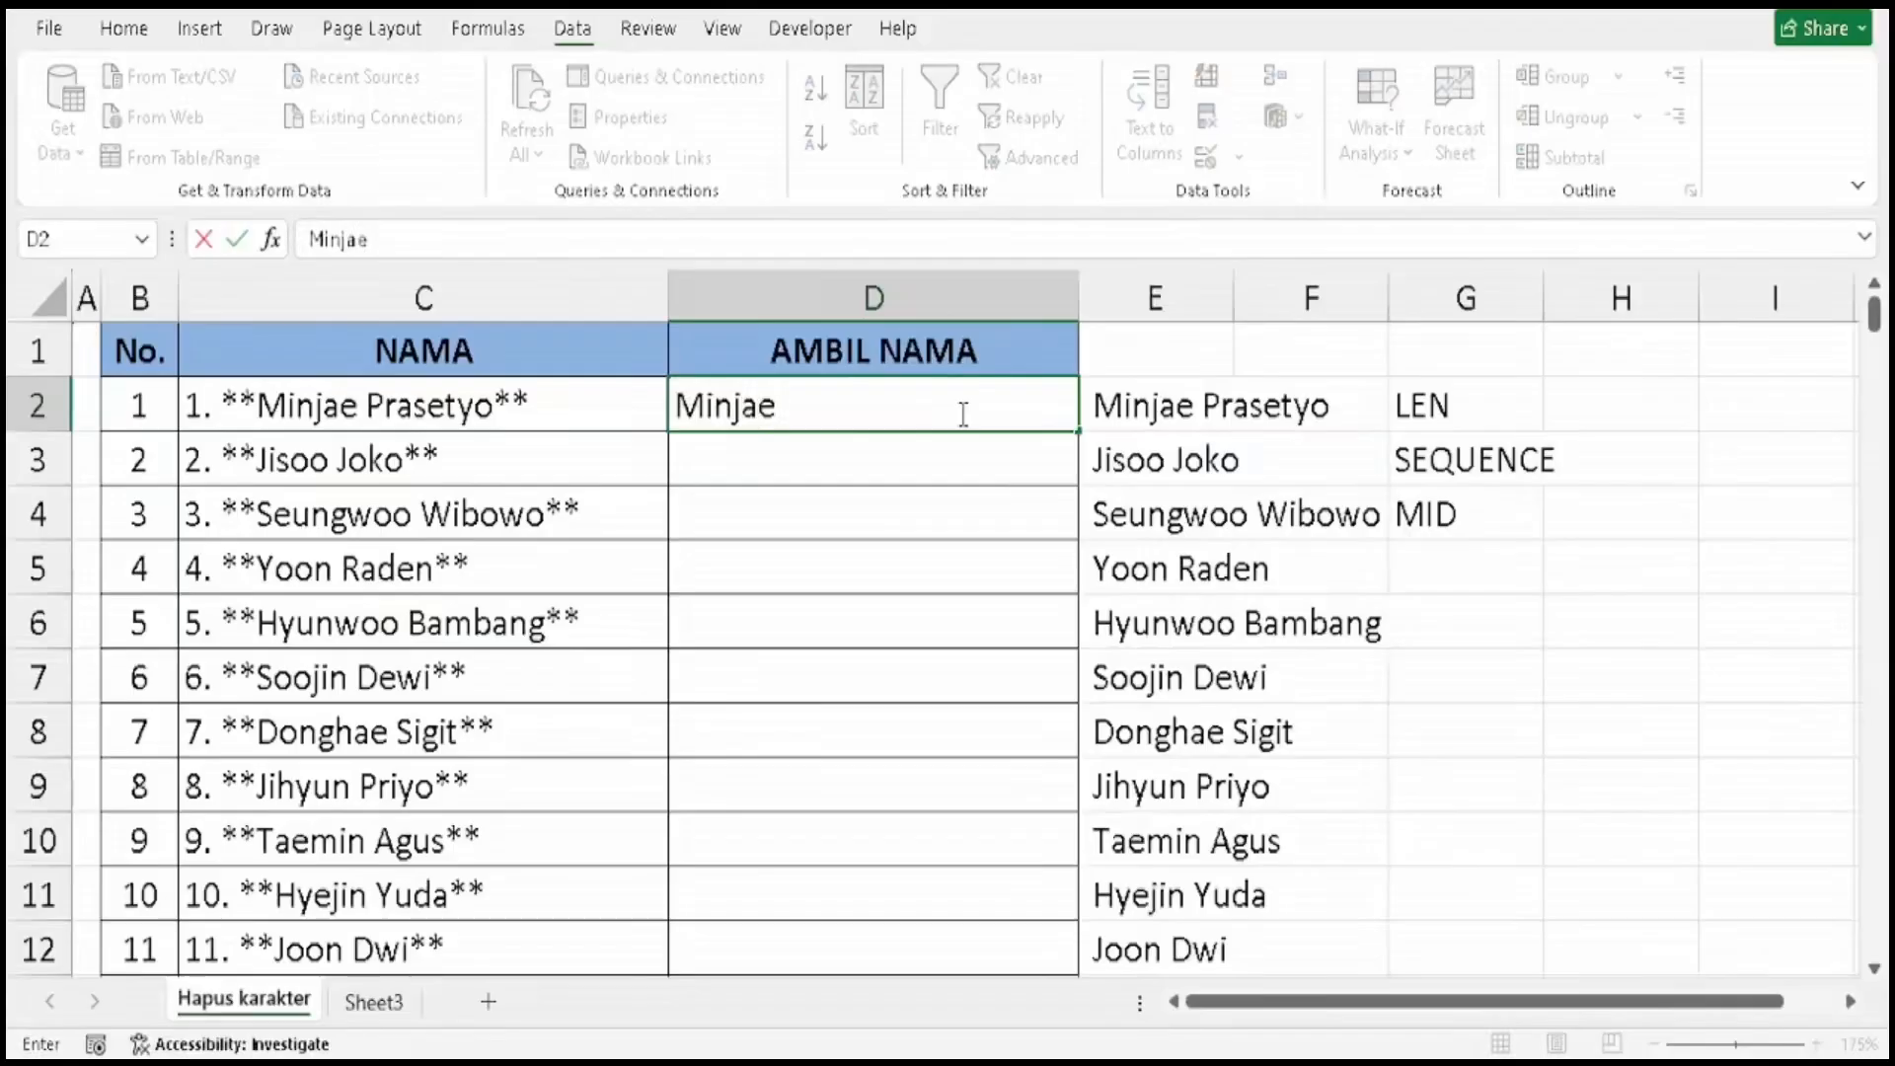
pyautogui.write(' Praset')
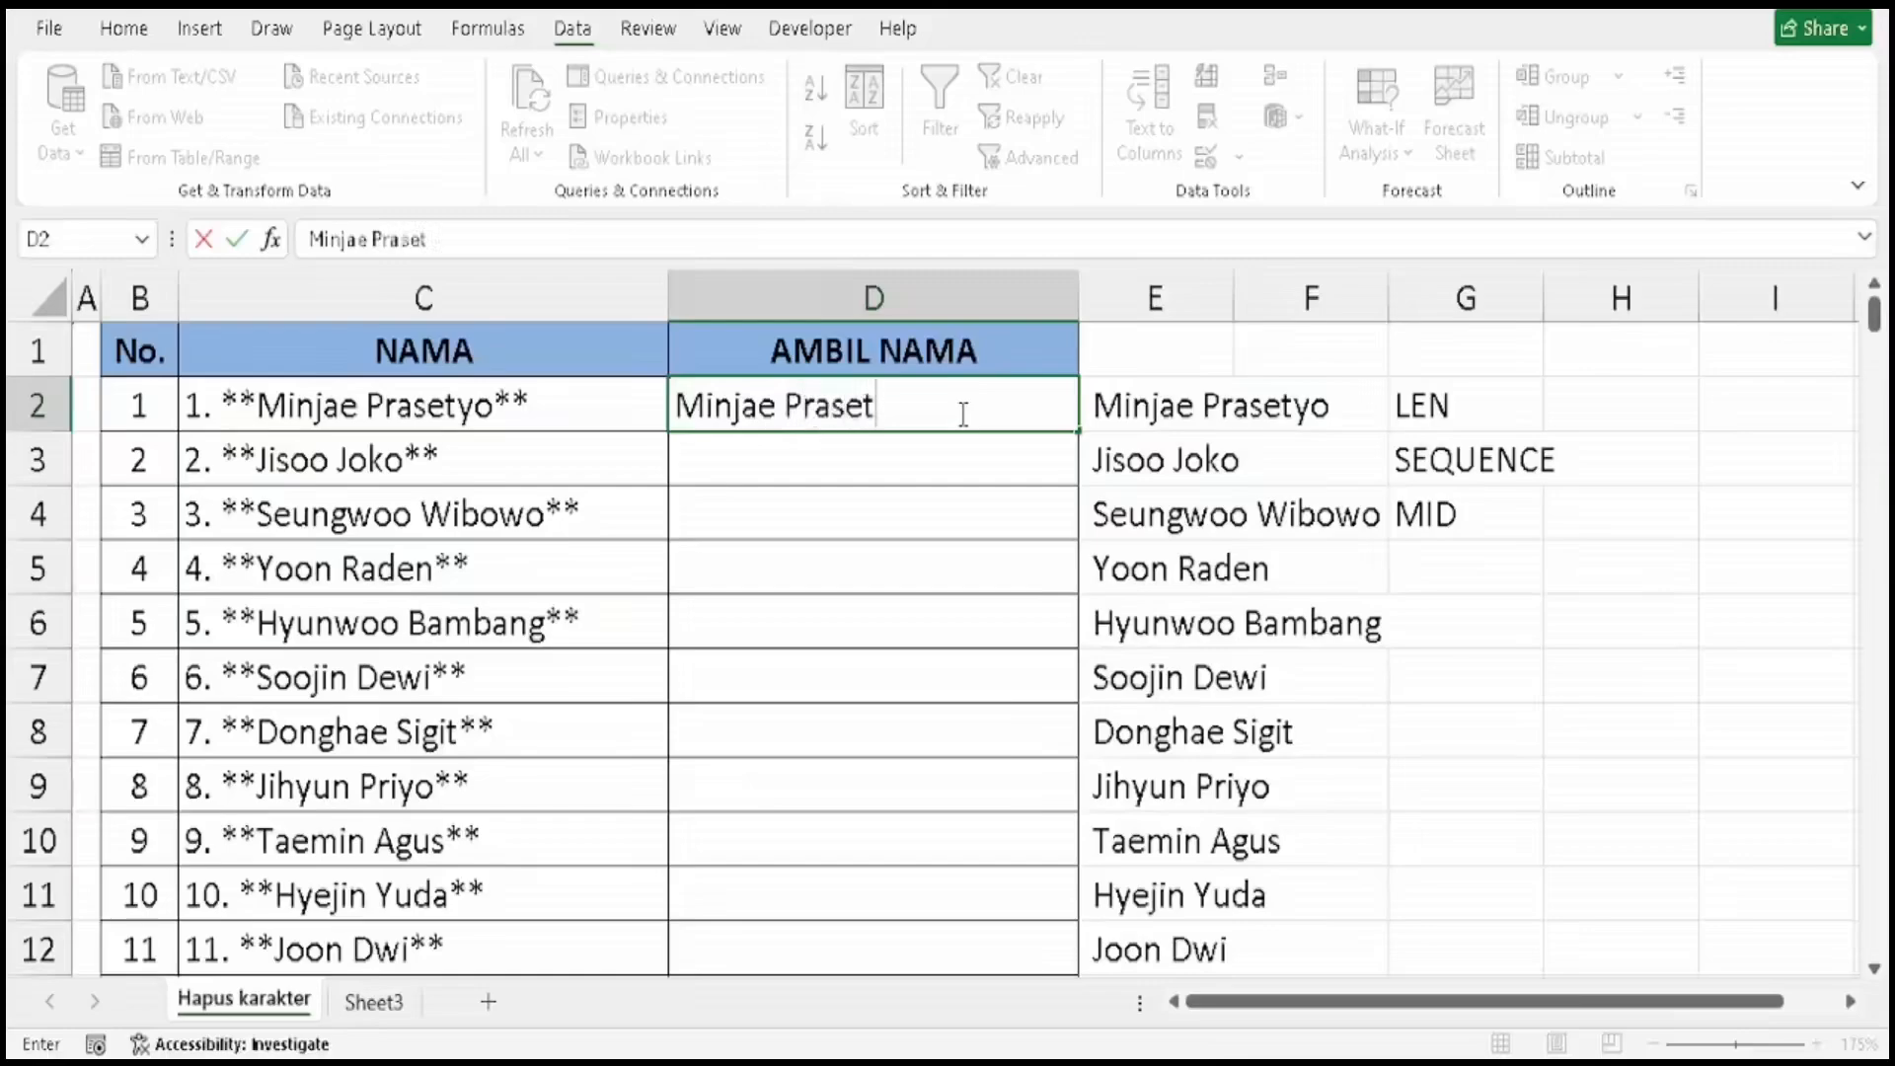
pyautogui.write('yo')
pyautogui.press('Return')
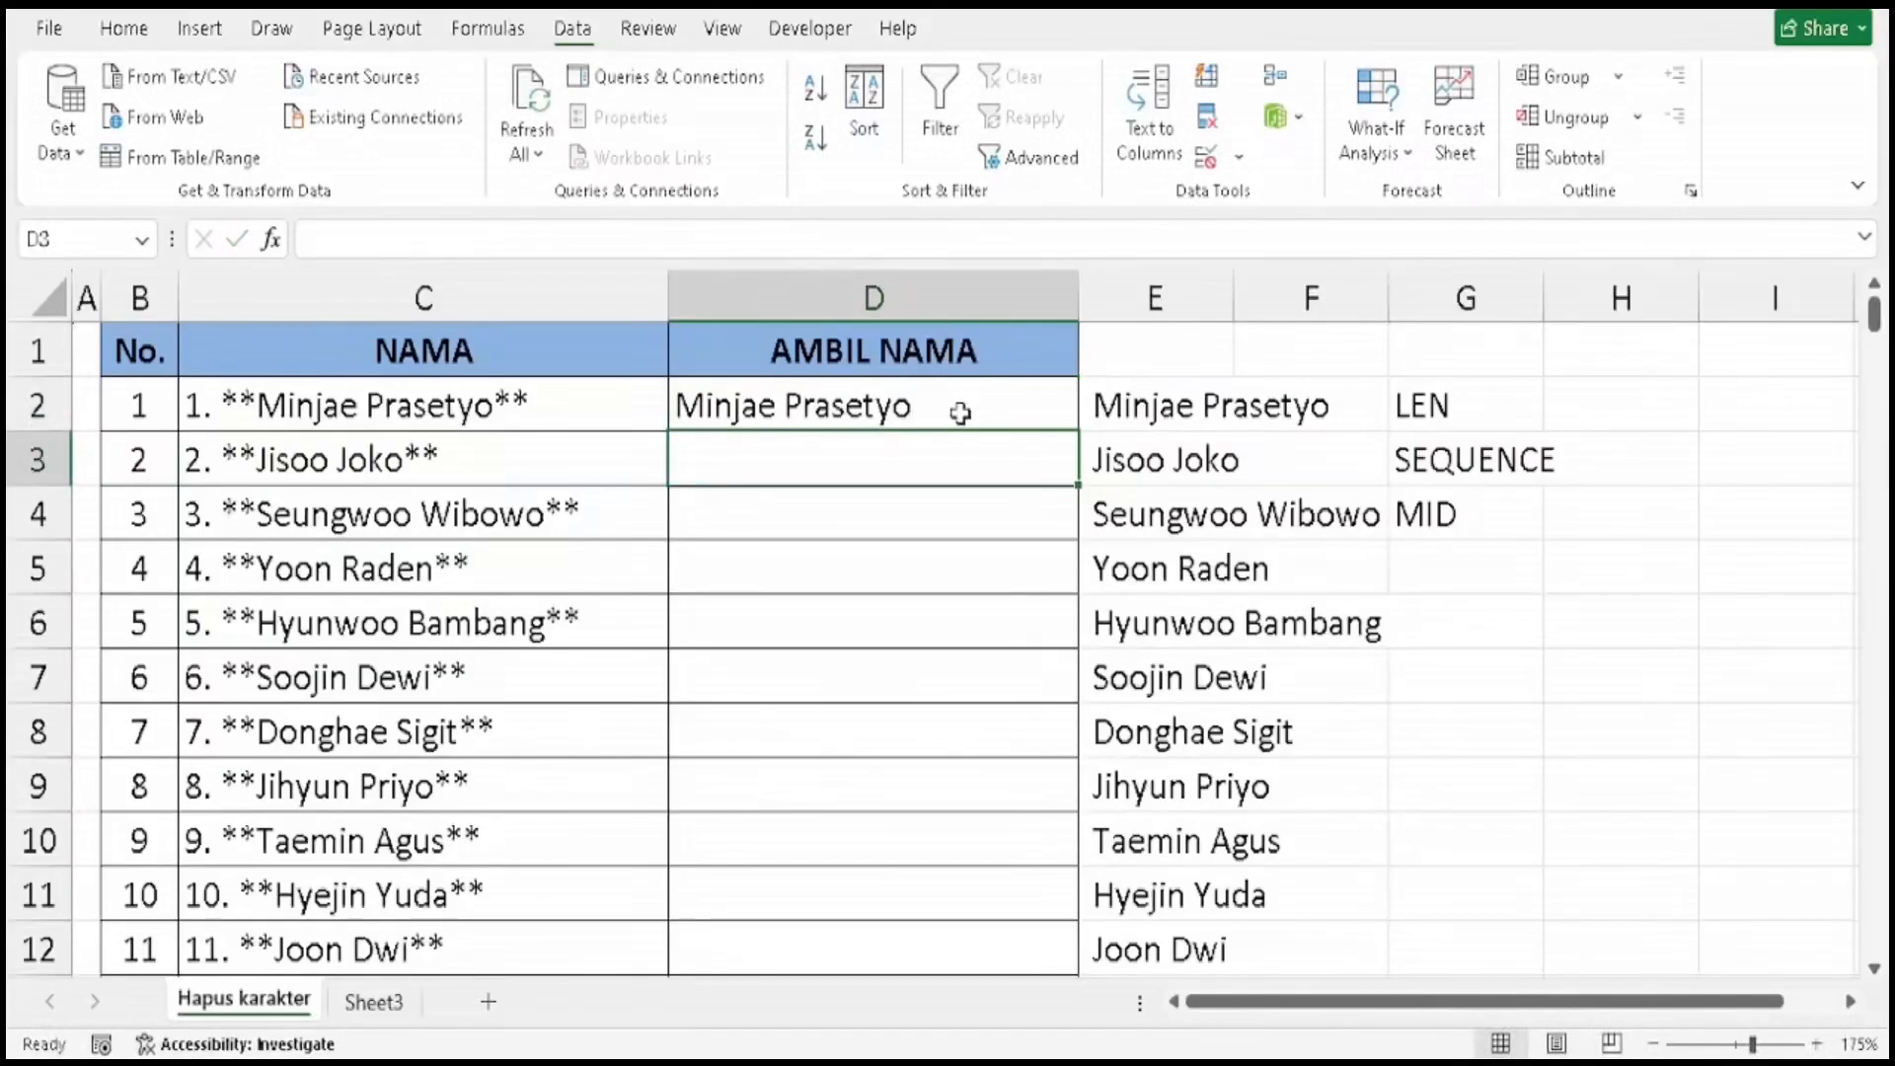
pyautogui.write('Jik')
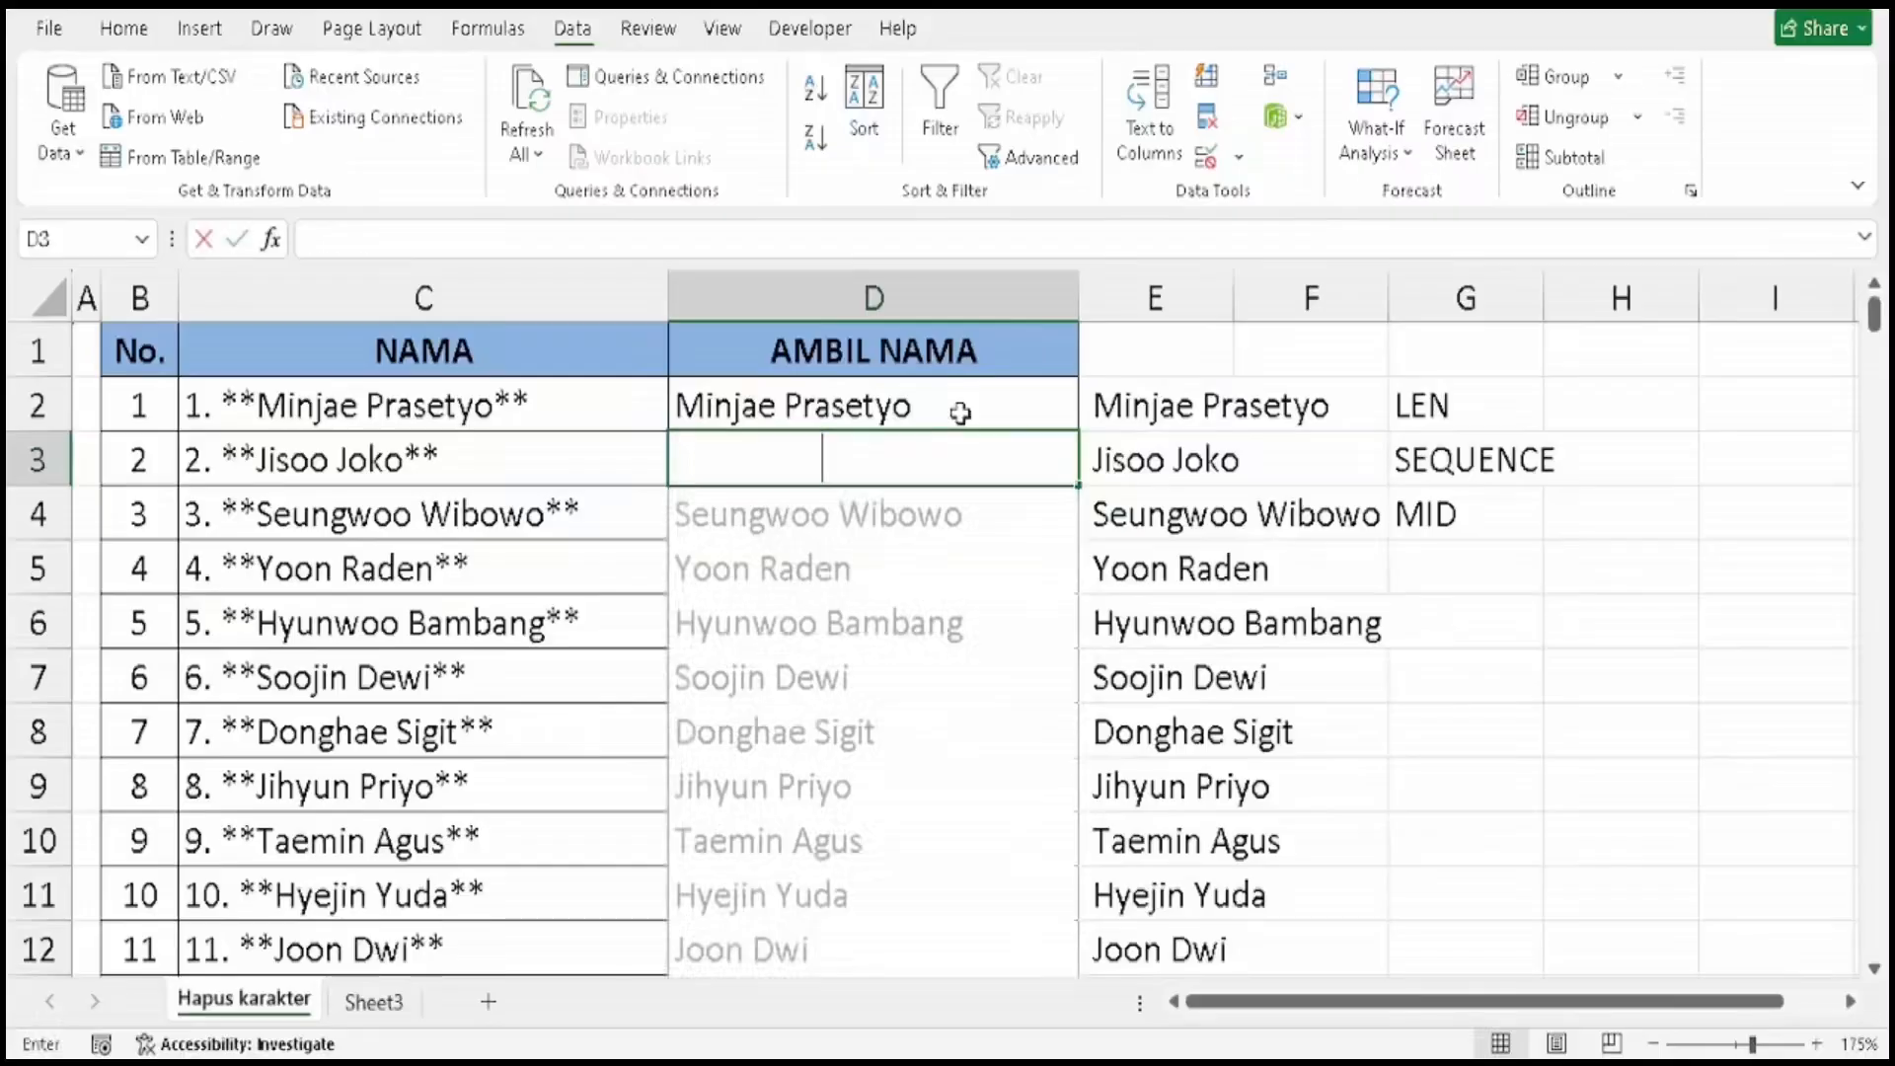
pyautogui.press('BackSpace')
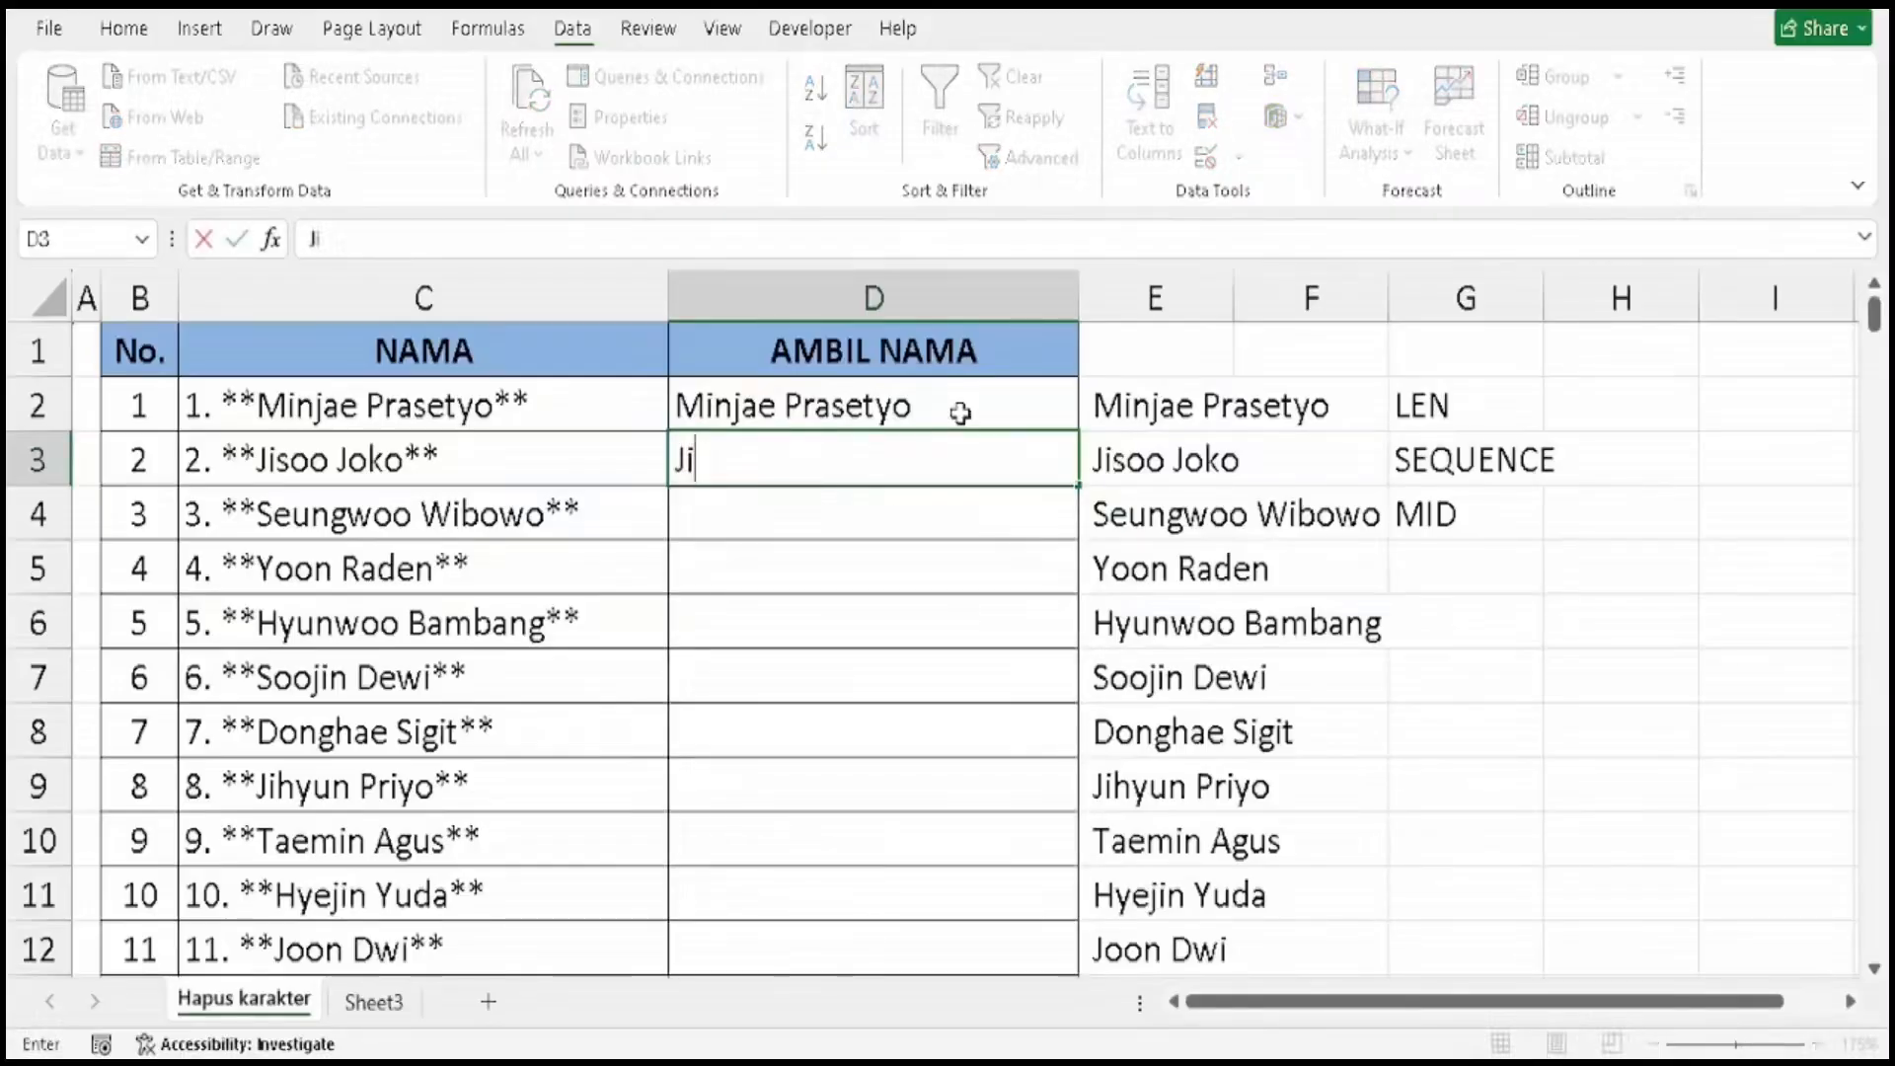
pyautogui.press('BackSpace')
pyautogui.write('i')
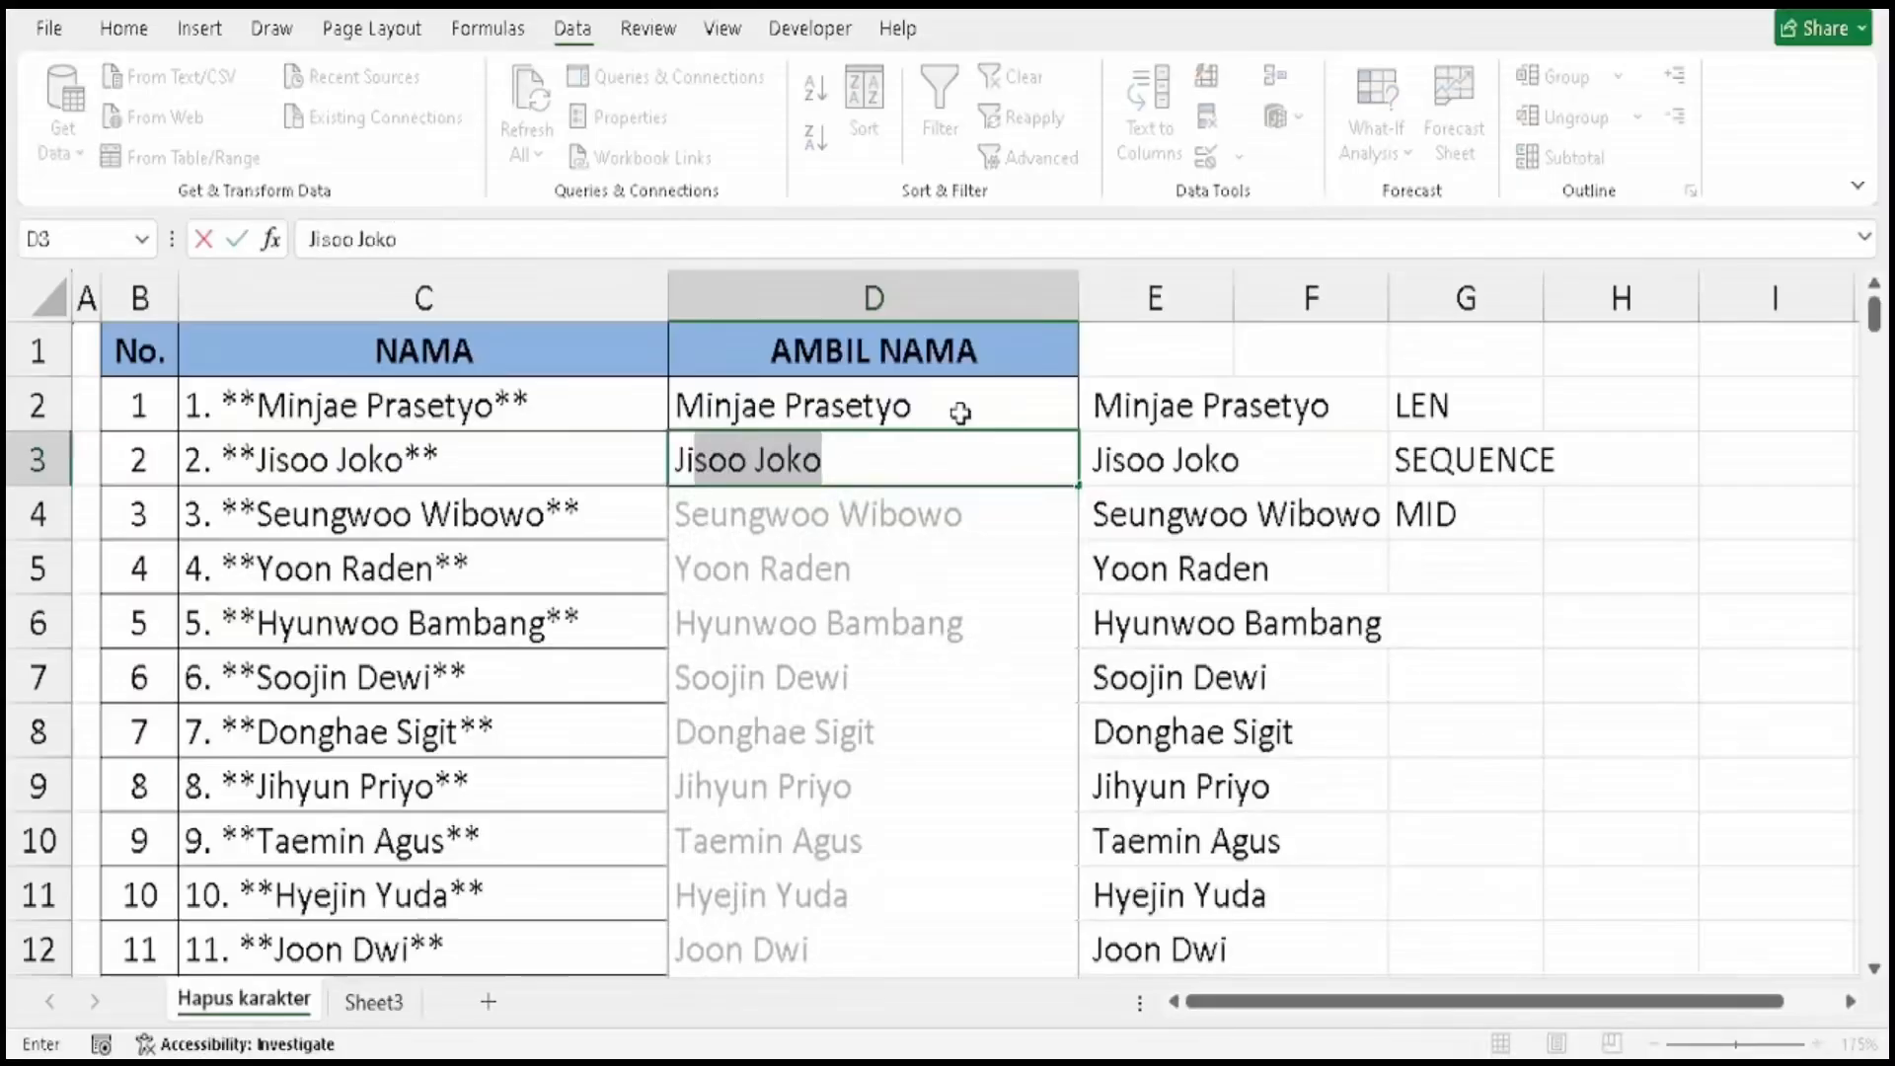
pyautogui.press('Return')
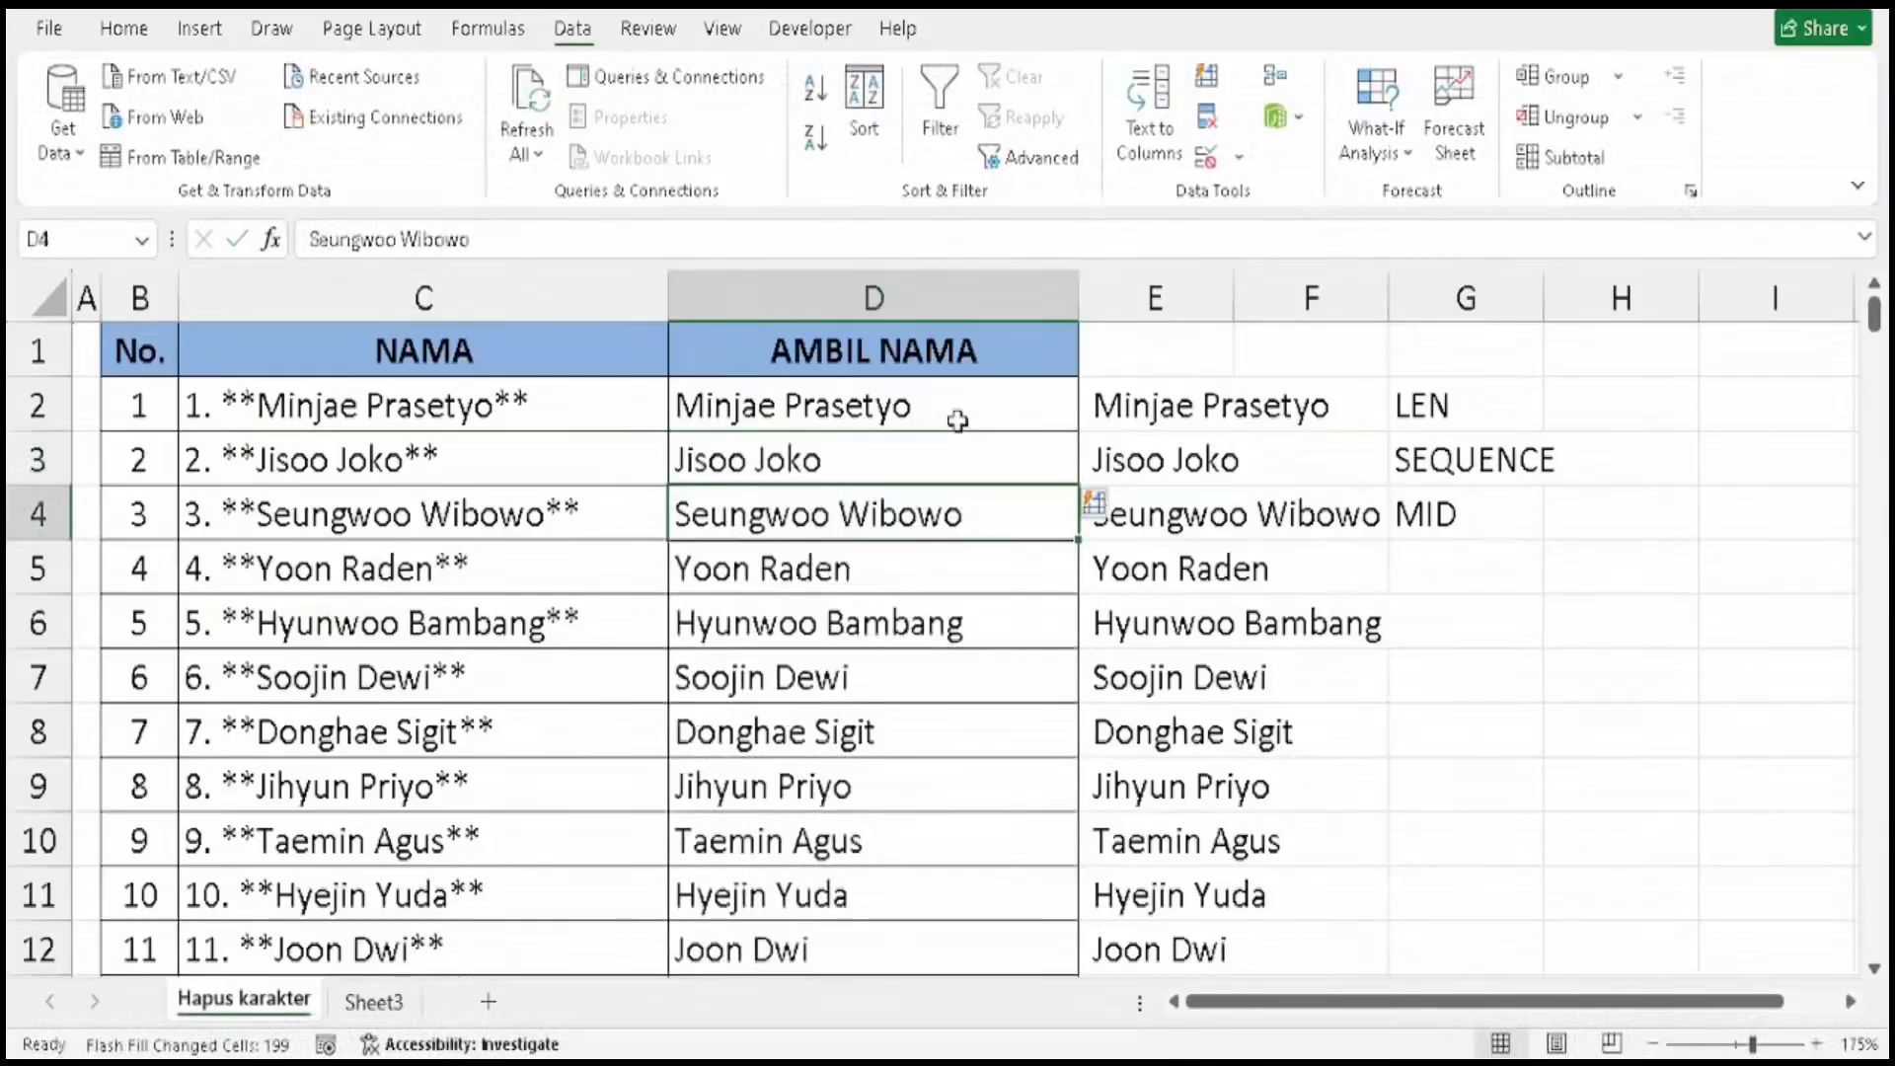
pyautogui.scroll(-9, 869, 543)
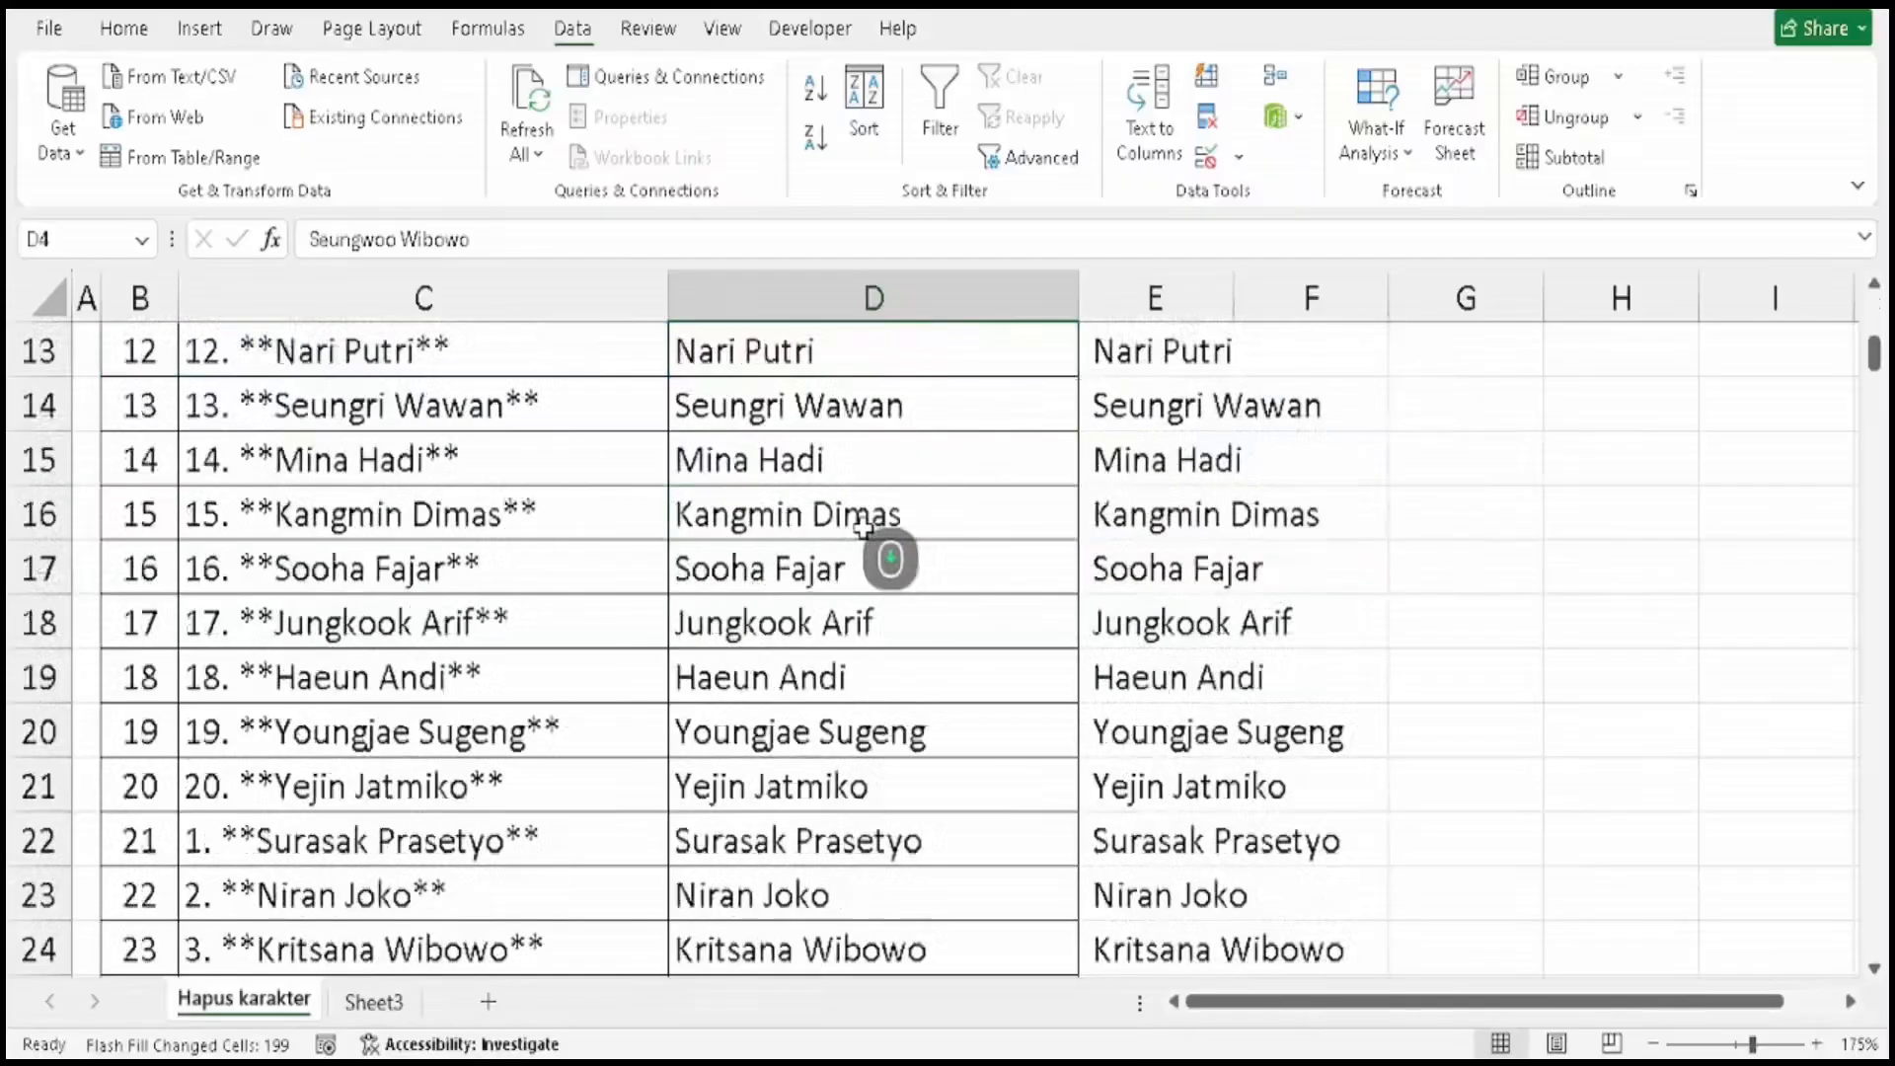
pyautogui.scroll(-9, 863, 528)
pyautogui.scroll(14, 863, 528)
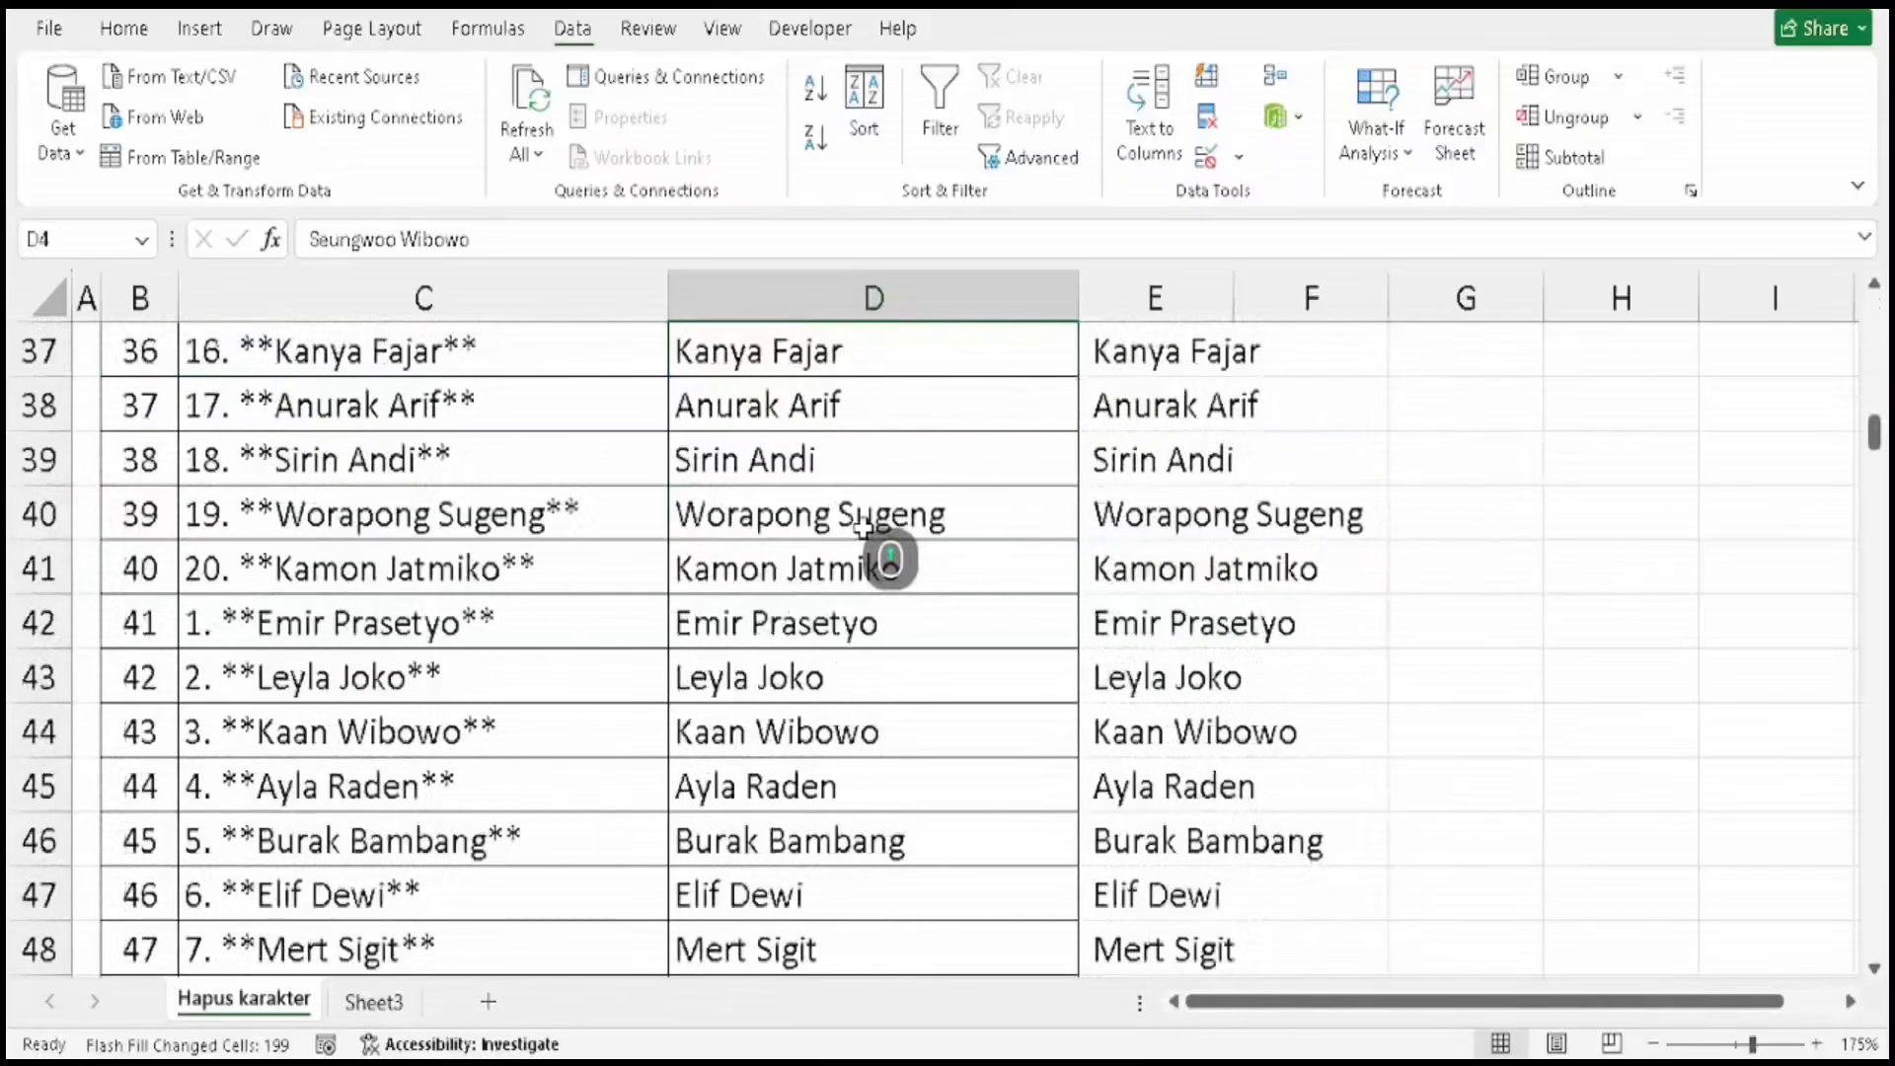
pyautogui.scroll(4, 864, 528)
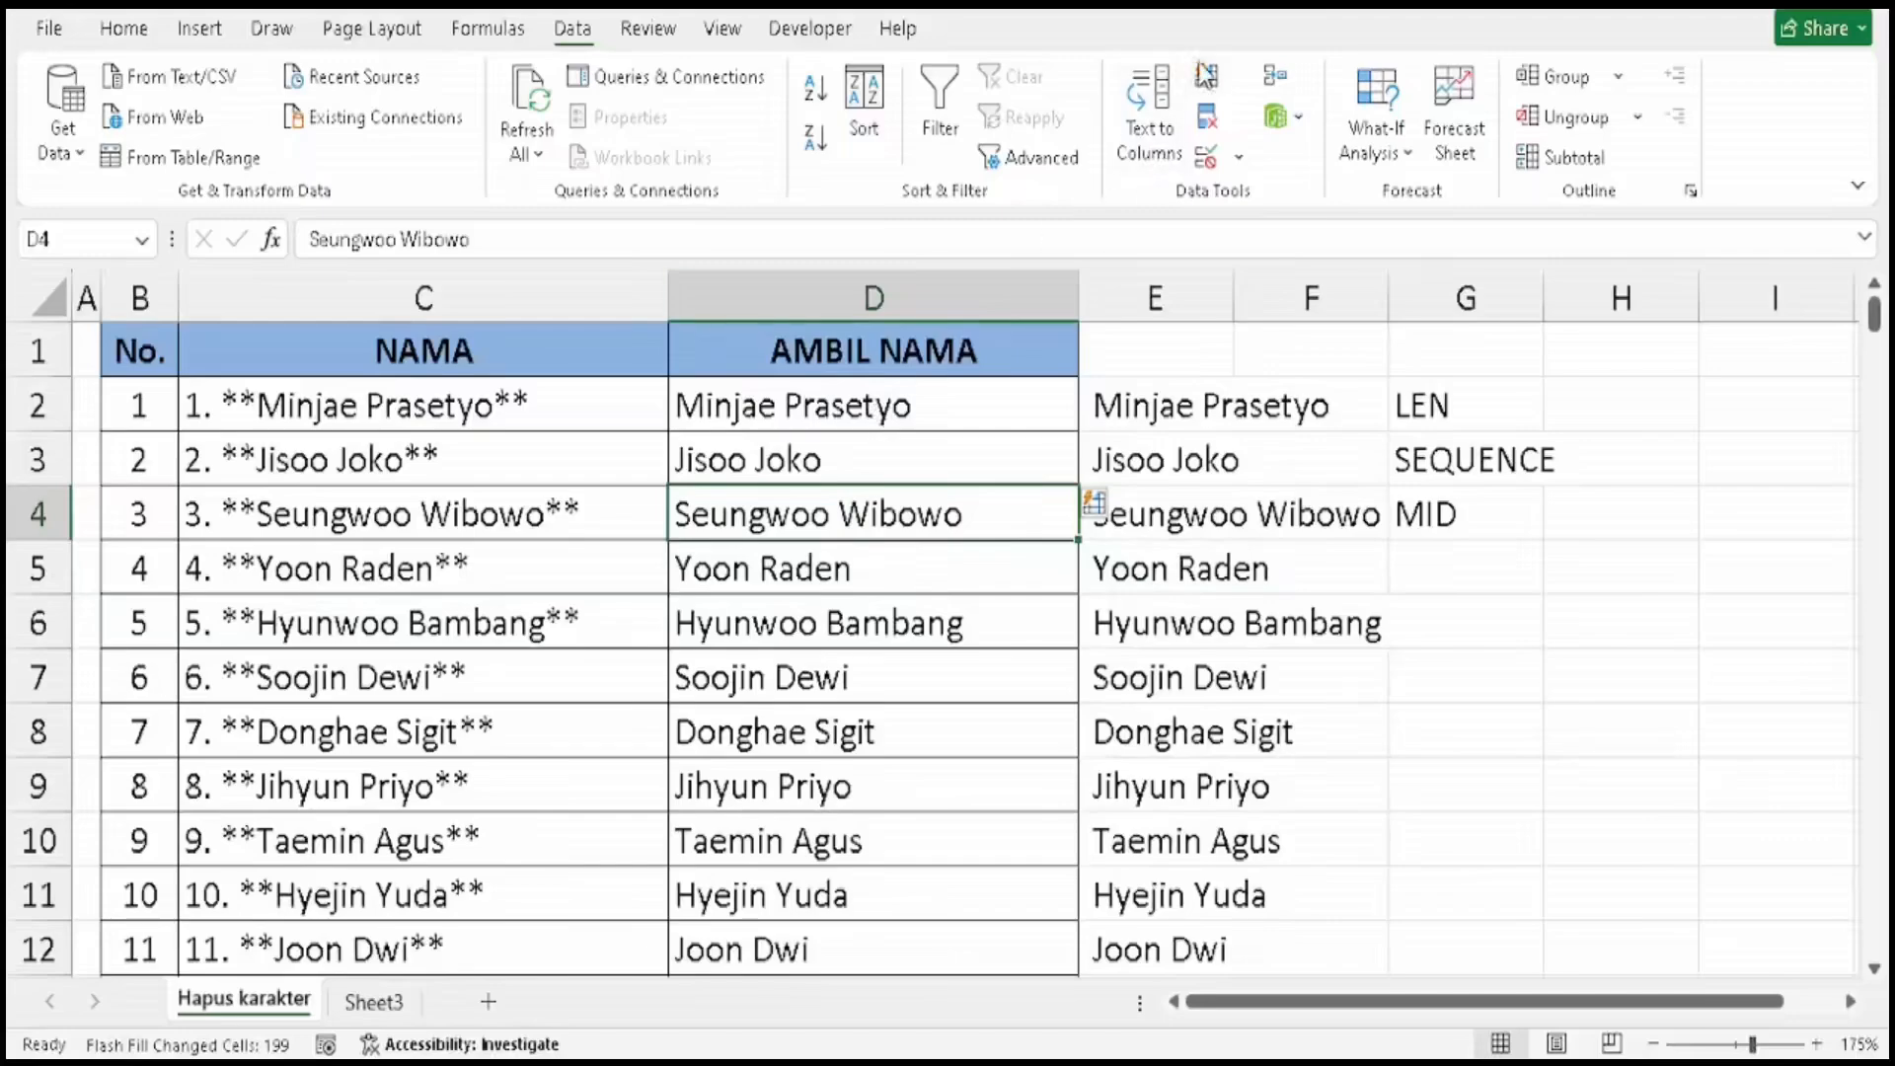
pyautogui.click(755, 417)
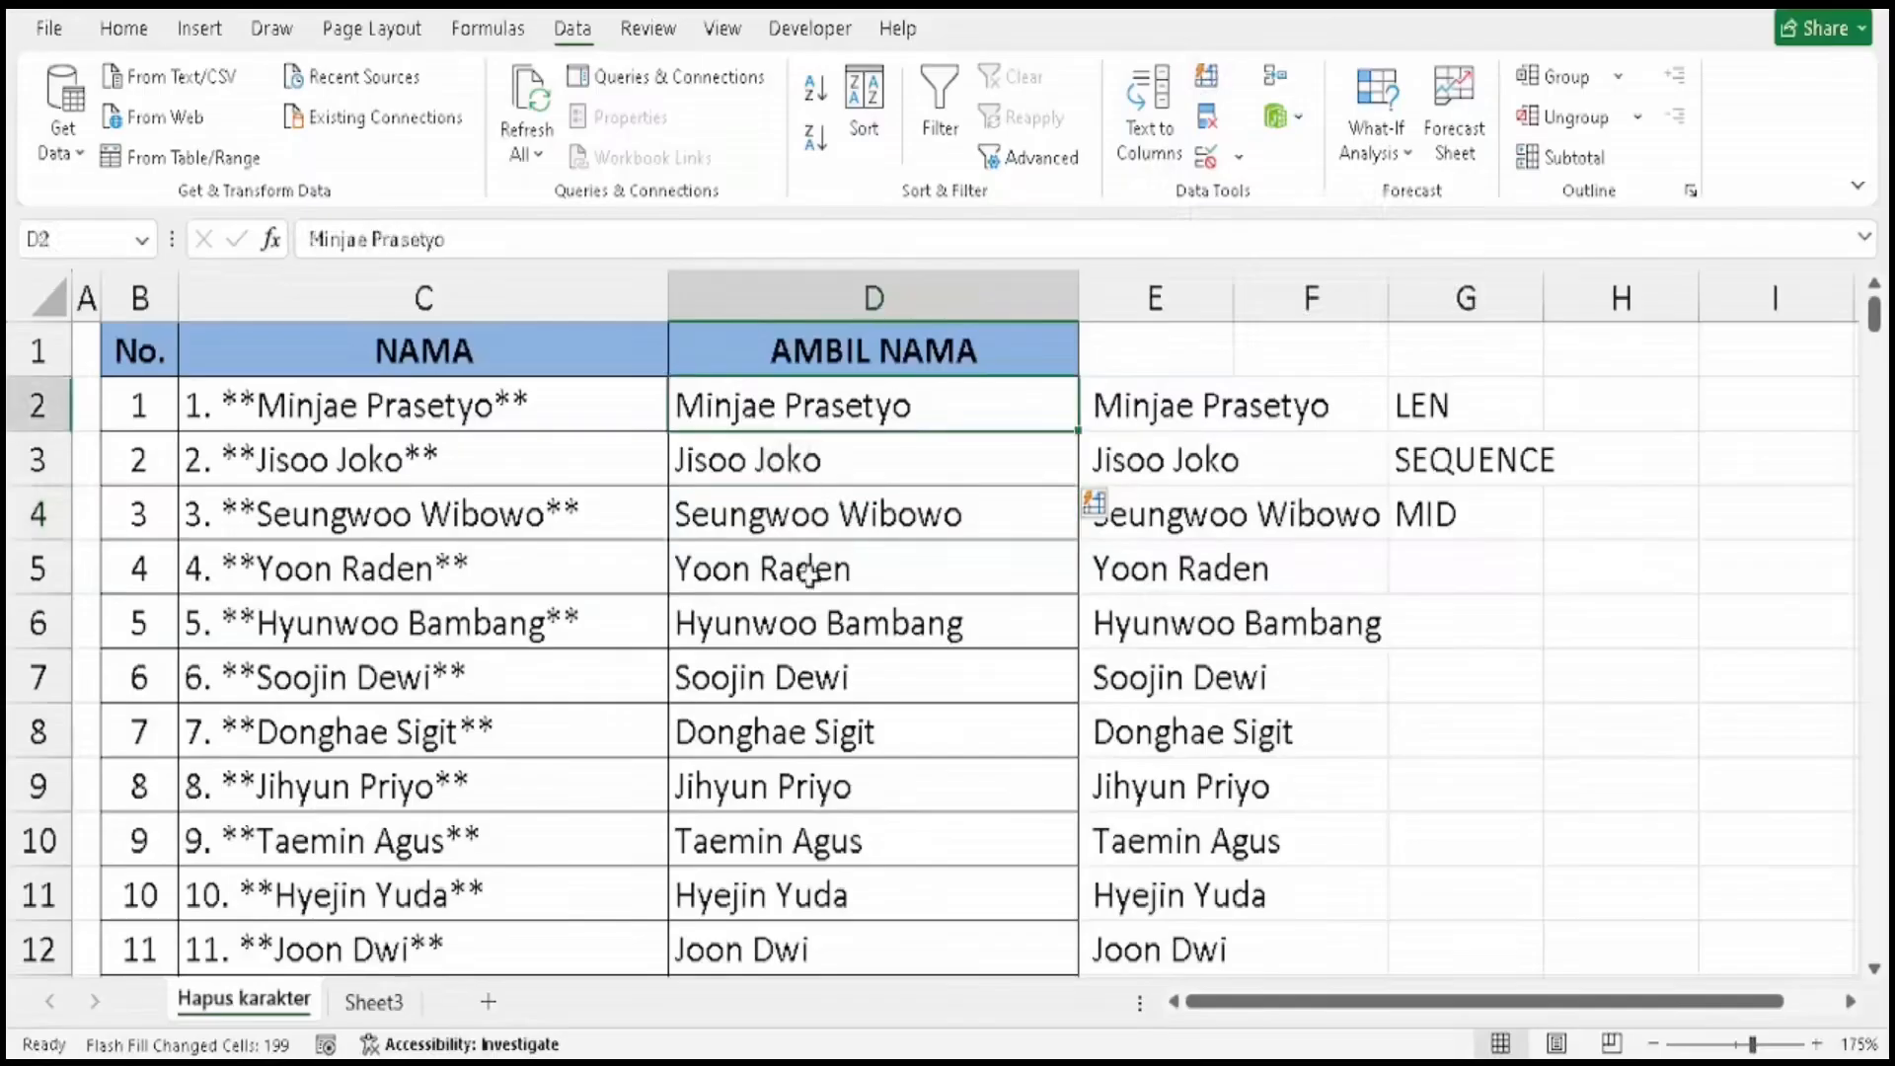